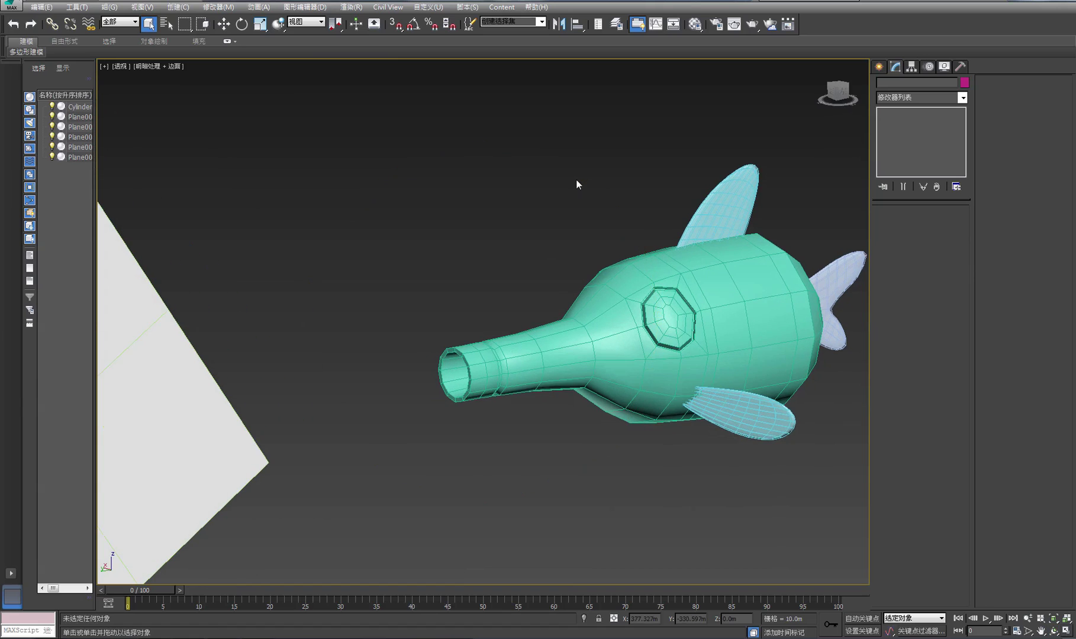
# Apply an Unwrap UVW modifier to the bottle-shaped fish body.
pyautogui.moveTo(627, 238); pyautogui.dragTo(530, 255, button='middle')
pyautogui.click(521, 301)
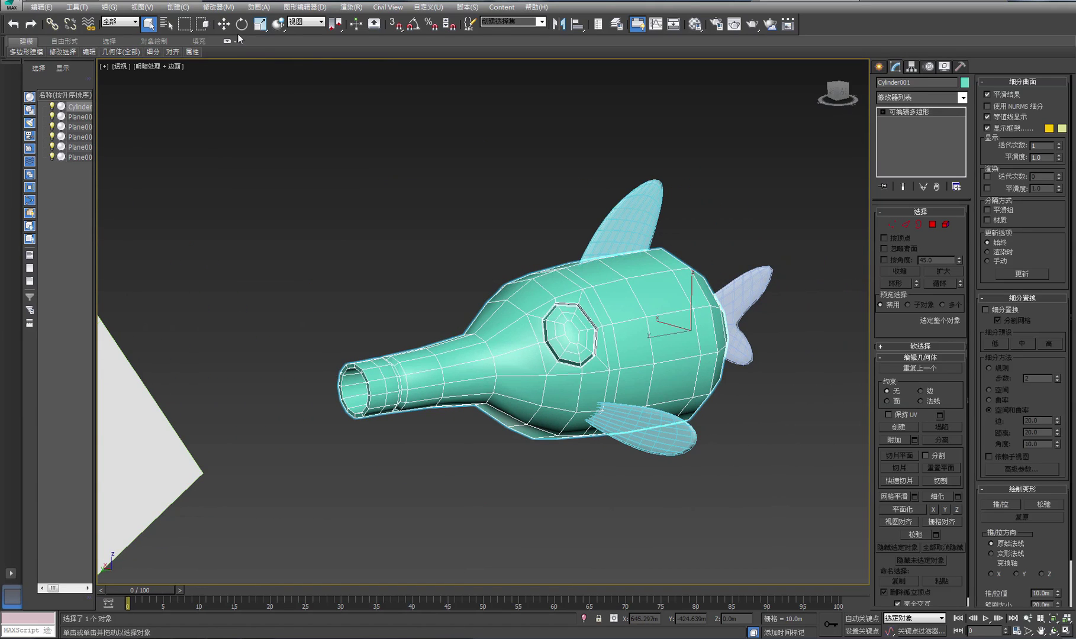
pyautogui.click(220, 8)
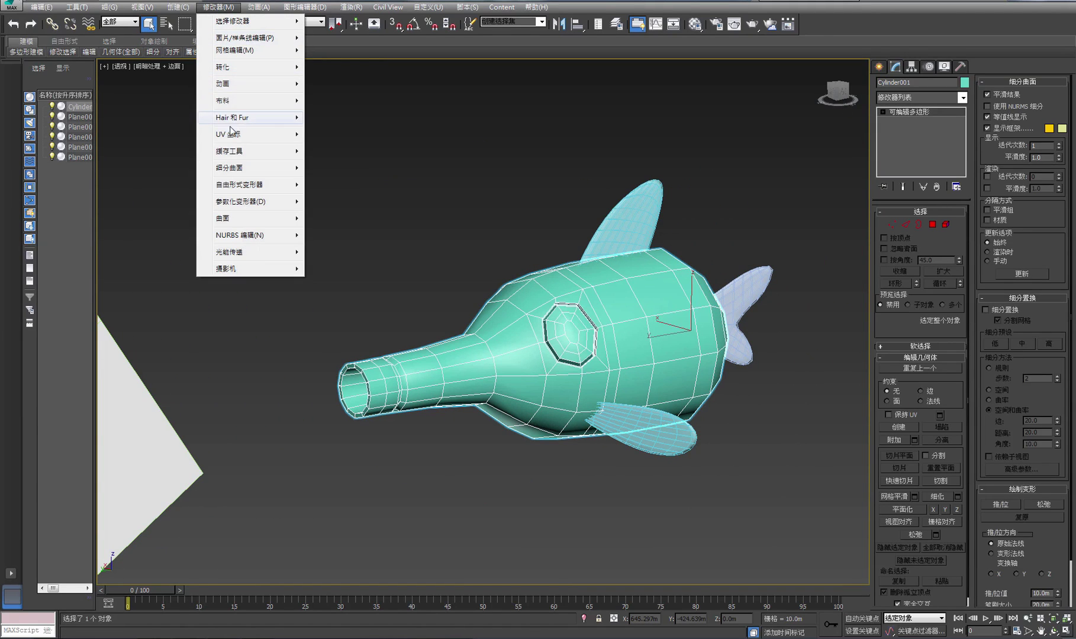
pyautogui.moveTo(241, 138)
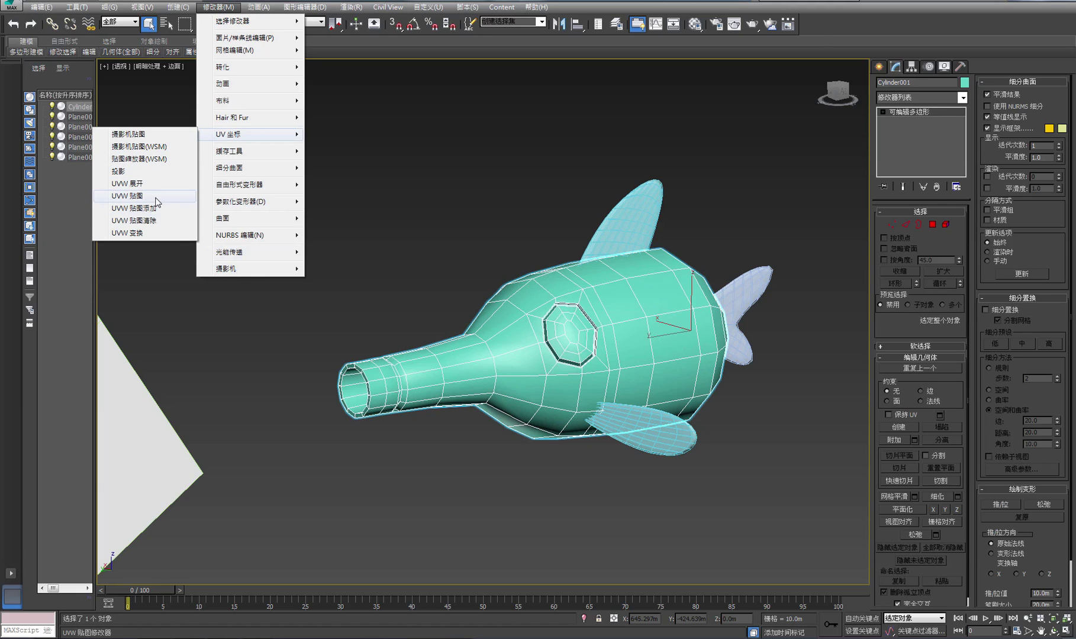
pyautogui.click(131, 188)
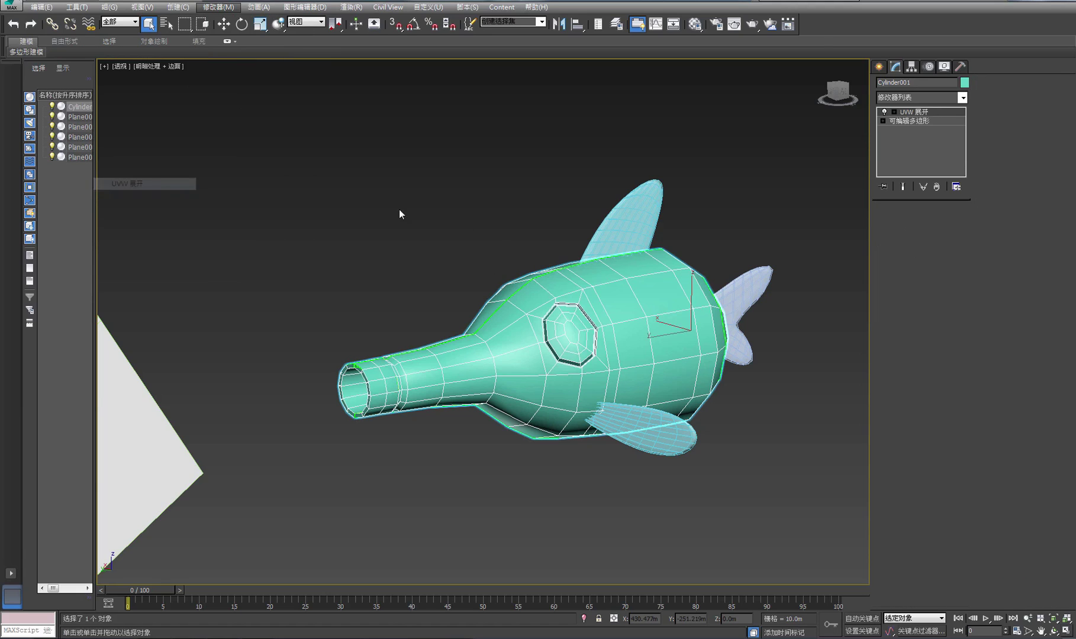
# Examine the green map seams on the fish body from the front and the side.
pyautogui.scroll(3, 652, 240)
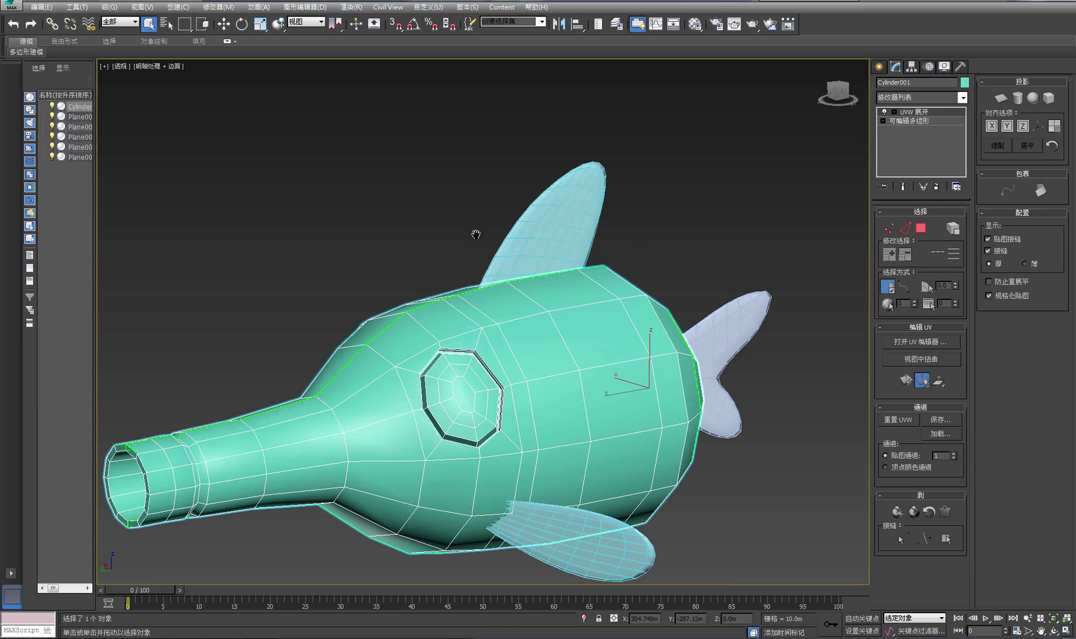
pyautogui.moveTo(475, 235); pyautogui.dragTo(528, 176, button='middle')
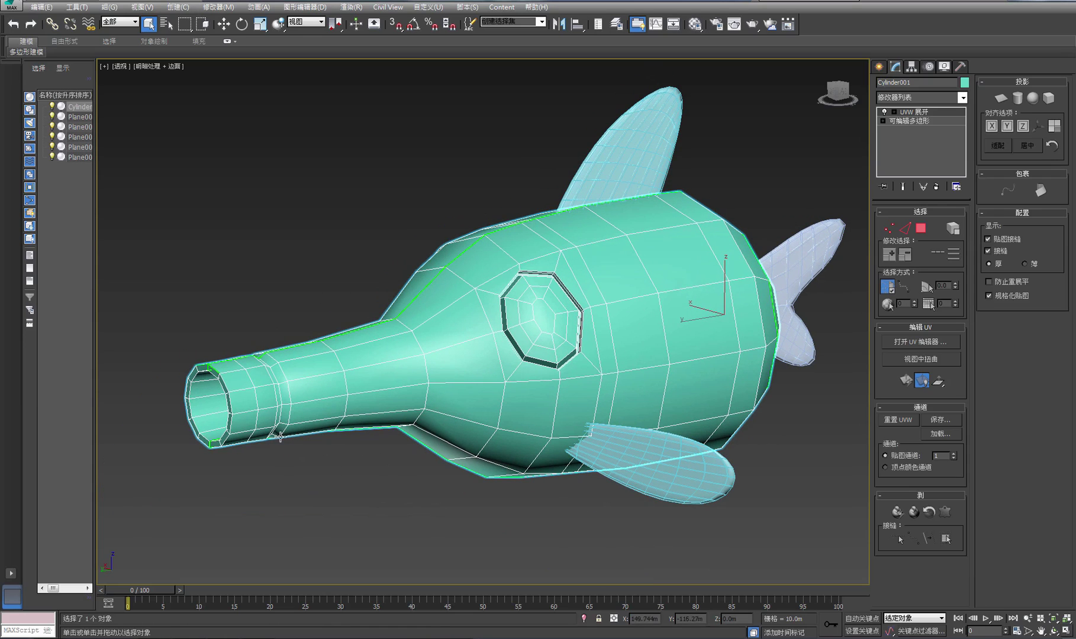
pyautogui.click(1054, 631)
pyautogui.moveTo(476, 294)
pyautogui.mouseDown()
pyautogui.moveTo(509, 284)
pyautogui.moveTo(483, 224)
pyautogui.moveTo(489, 272)
pyautogui.moveTo(488, 188)
pyautogui.moveTo(341, 308)
pyautogui.moveTo(563, 317)
pyautogui.moveTo(576, 337)
pyautogui.moveTo(412, 182)
pyautogui.moveTo(509, 237)
pyautogui.moveTo(639, 199)
pyautogui.mouseUp()
pyautogui.rightClick(750, 194)
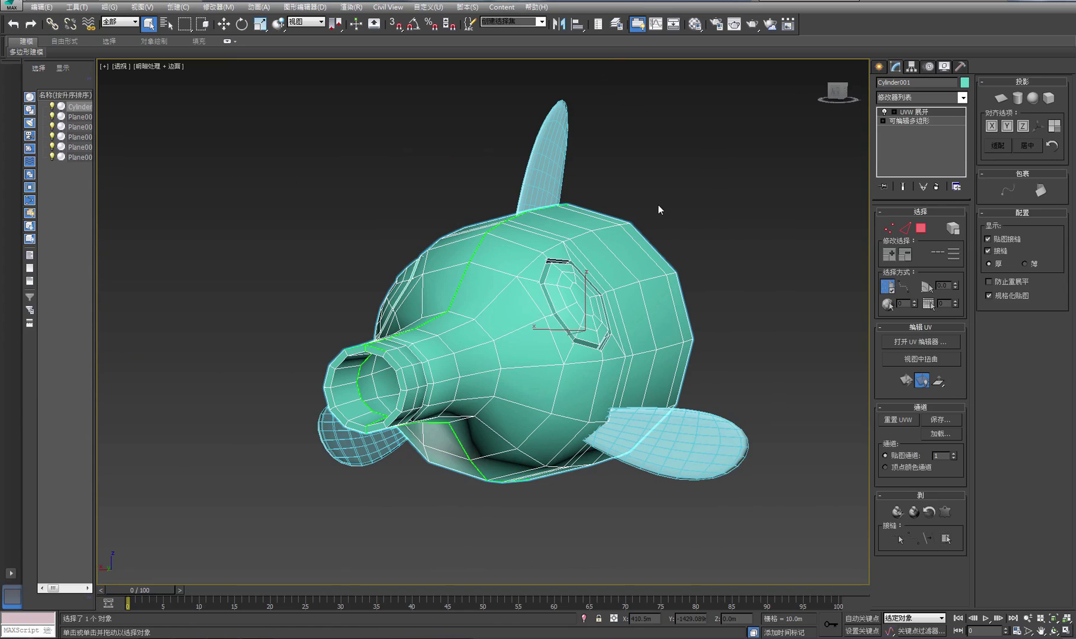
pyautogui.moveTo(658, 205); pyautogui.dragTo(626, 236, button='middle')
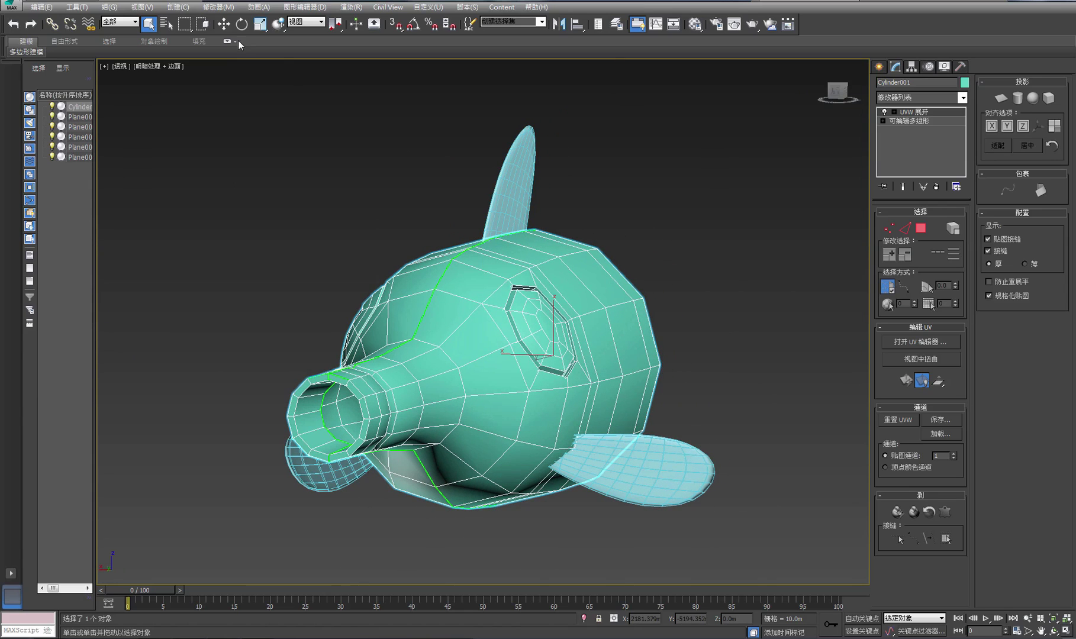
pyautogui.click(223, 25)
pyautogui.click(352, 142)
pyautogui.click(510, 321)
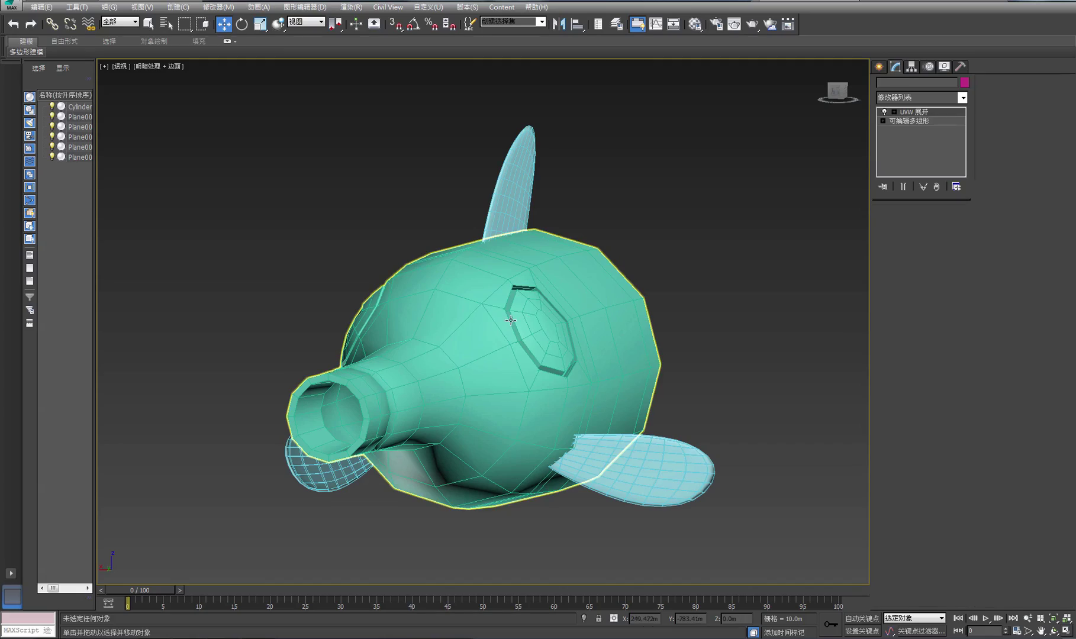
pyautogui.hotkey('ctrl', 'r')
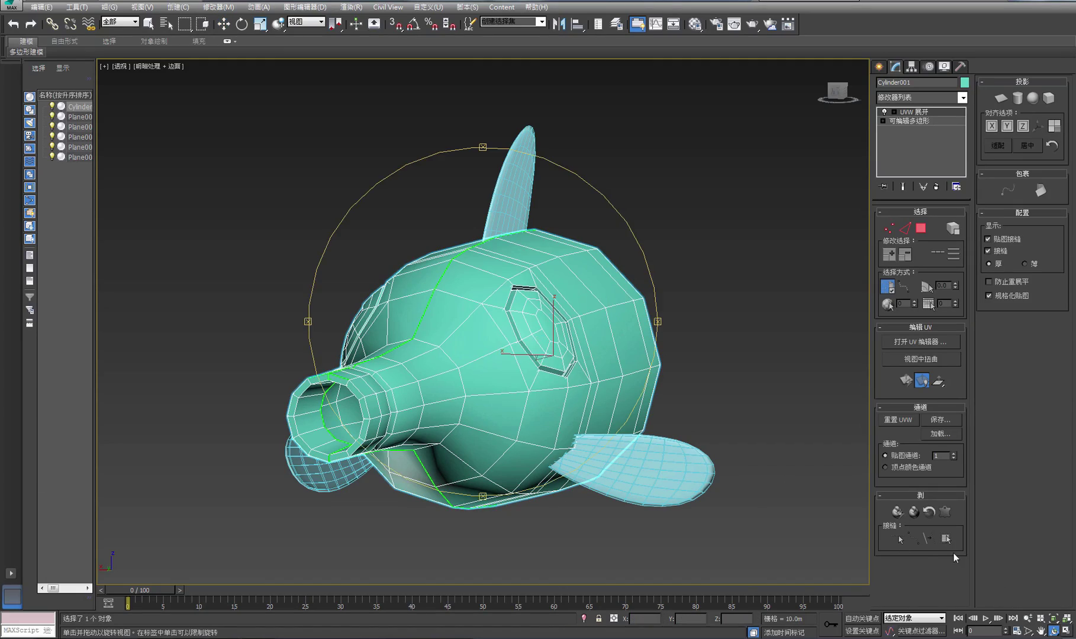
pyautogui.moveTo(531, 291); pyautogui.dragTo(533, 316)
pyautogui.scroll(-3, 557, 320)
pyautogui.scroll(5, 500, 314)
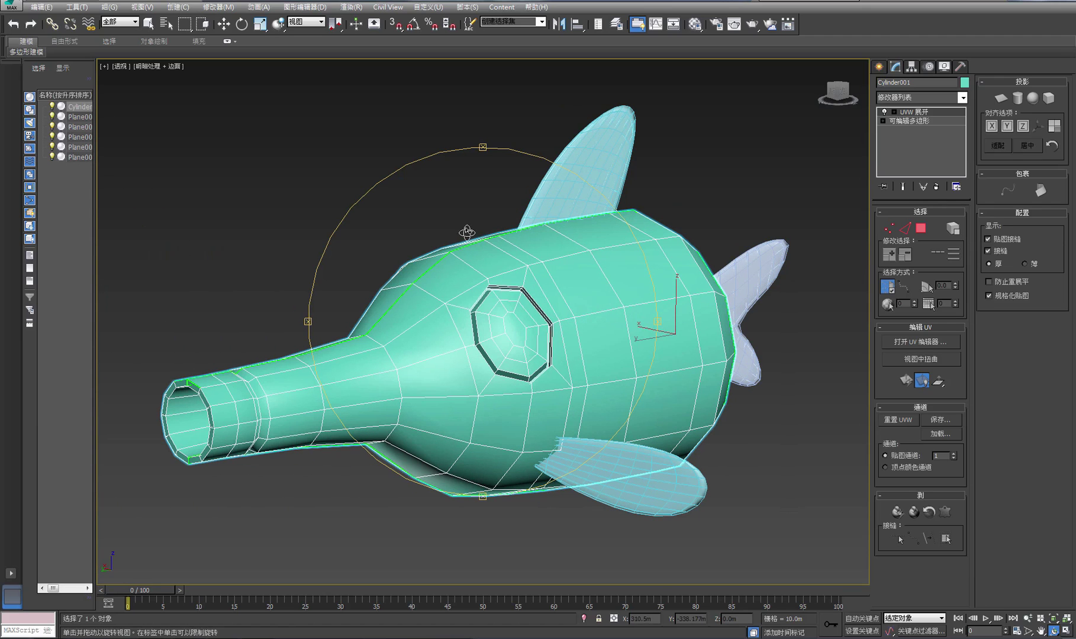
pyautogui.moveTo(470, 210)
pyautogui.mouseDown()
pyautogui.moveTo(443, 223)
pyautogui.moveTo(379, 212)
pyautogui.moveTo(509, 207)
pyautogui.moveTo(379, 209)
pyautogui.moveTo(425, 212)
pyautogui.moveTo(517, 171)
pyautogui.moveTo(472, 211)
pyautogui.mouseUp()
pyautogui.press('w')
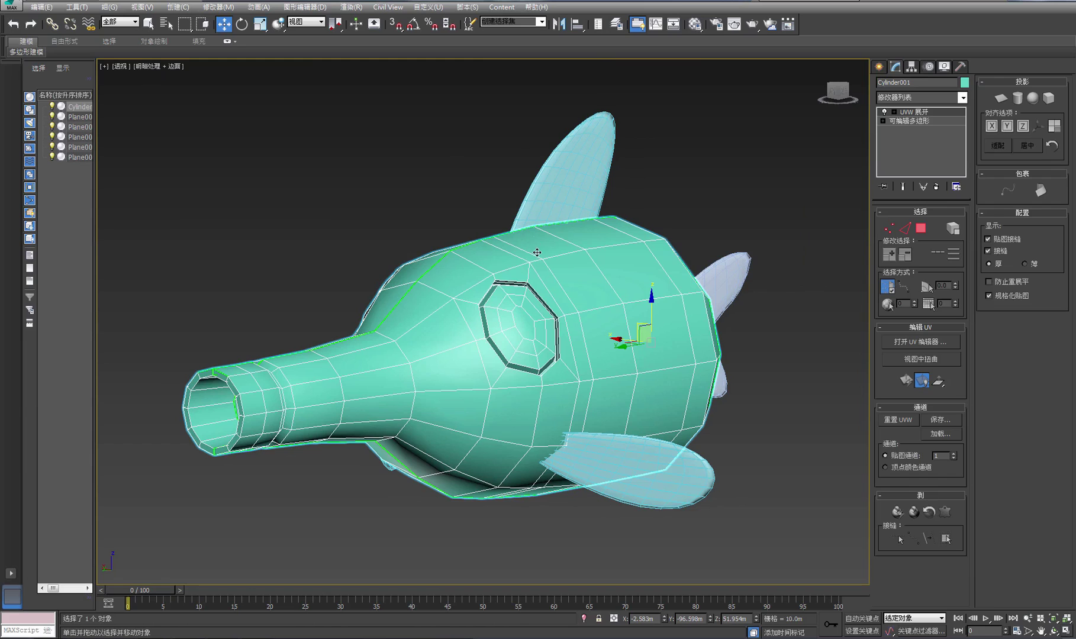
pyautogui.scroll(-3, 537, 253)
pyautogui.scroll(6, 621, 308)
pyautogui.scroll(-2, 680, 338)
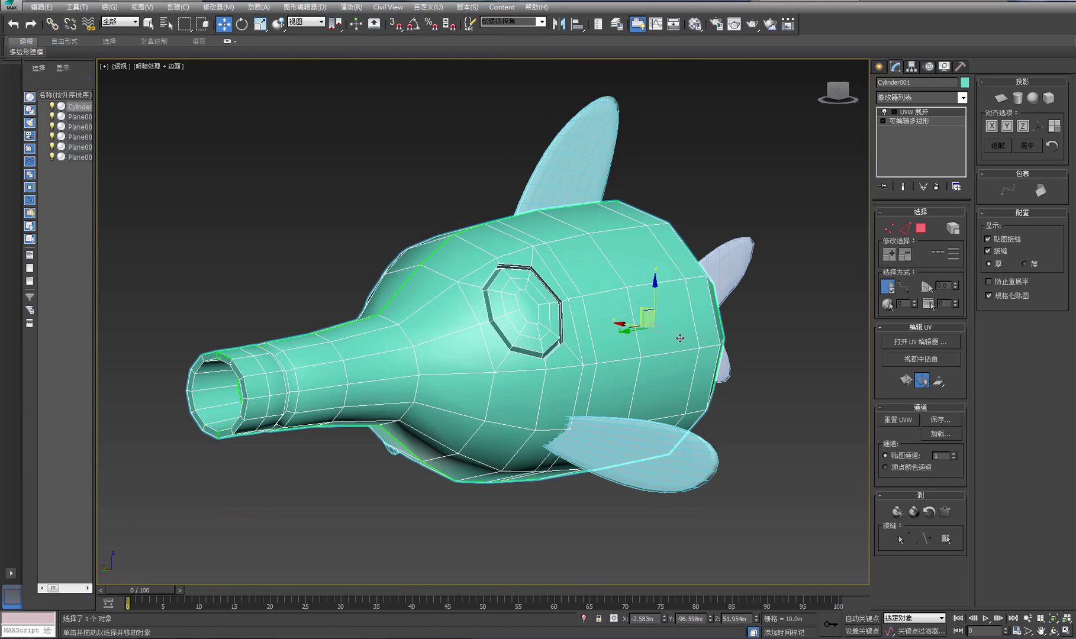
# Compare the fish model with the green bottle fish in the reference sketch.
pyautogui.click(1054, 631)
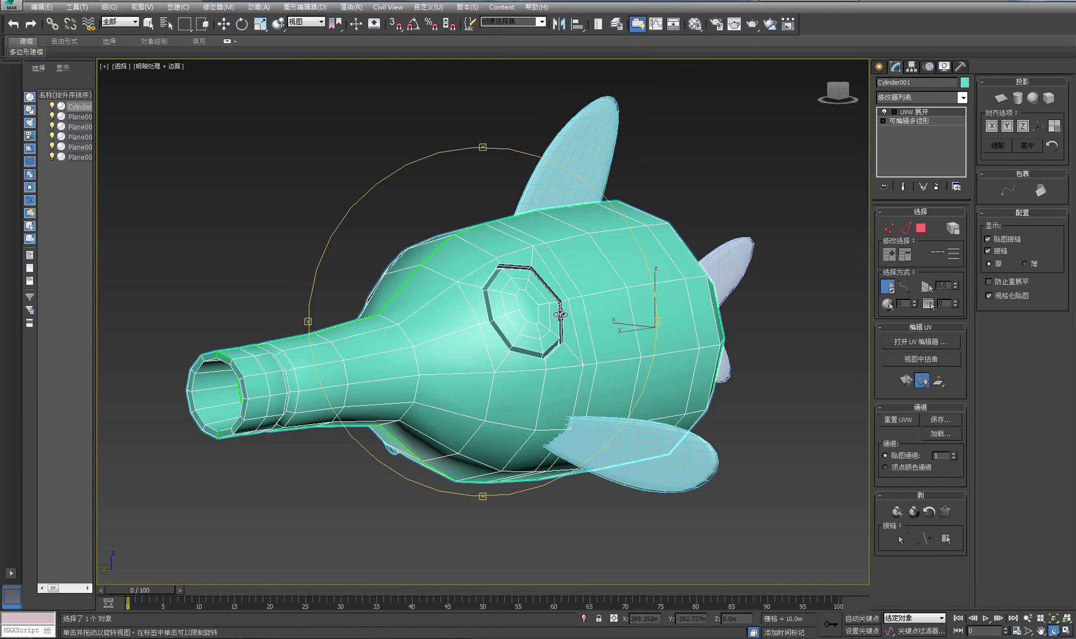
pyautogui.moveTo(480, 282); pyautogui.dragTo(426, 271)
pyautogui.scroll(-4, 334, 220)
pyautogui.moveTo(337, 220); pyautogui.dragTo(425, 341, button='middle')
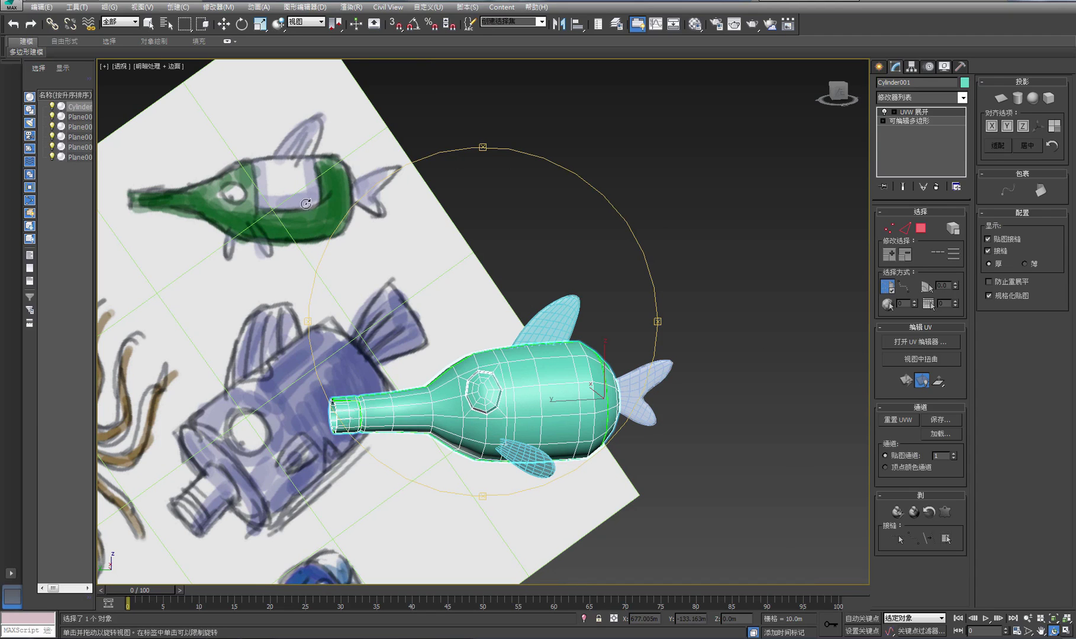
pyautogui.scroll(4, 505, 296)
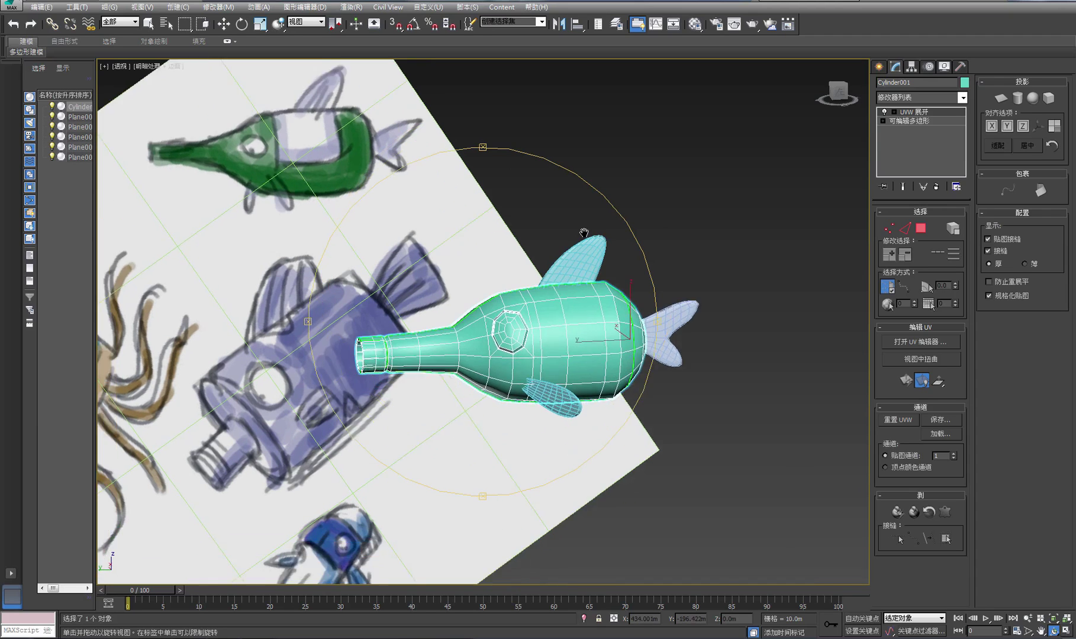
pyautogui.moveTo(528, 310)
pyautogui.mouseDown()
pyautogui.moveTo(525, 331)
pyautogui.moveTo(301, 320)
pyautogui.moveTo(216, 113)
pyautogui.mouseUp()
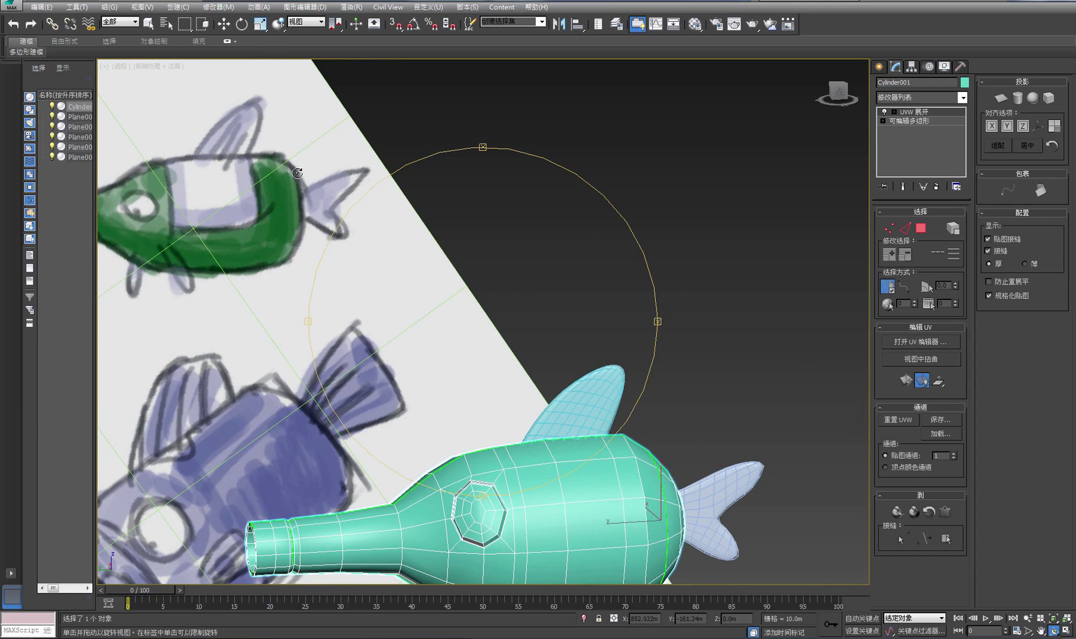
pyautogui.moveTo(488, 338)
pyautogui.mouseDown()
pyautogui.moveTo(484, 261)
pyautogui.moveTo(511, 272)
pyautogui.moveTo(526, 298)
pyautogui.mouseUp()
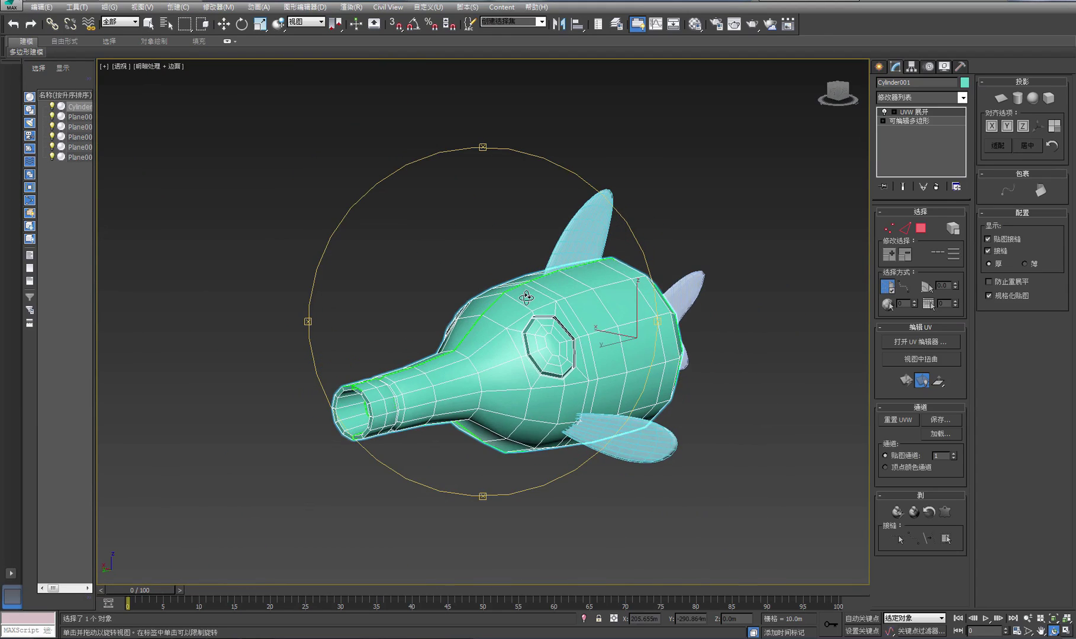
# Open the UV editor for the fish body's Unwrap UVW modifier.
pyautogui.scroll(2, 526, 298)
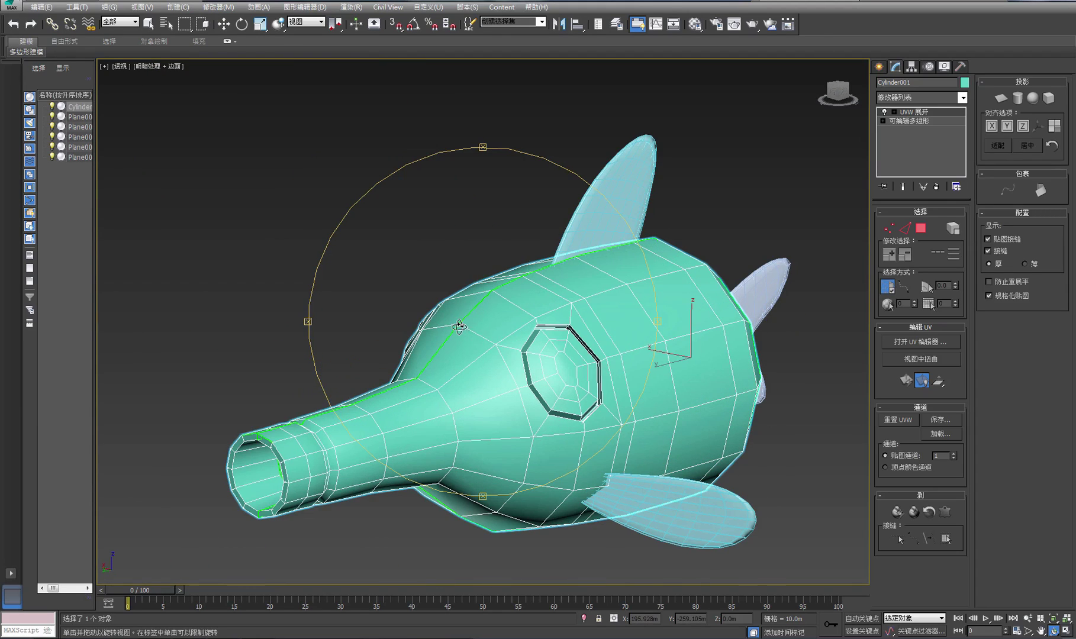
pyautogui.moveTo(460, 327)
pyautogui.mouseDown()
pyautogui.moveTo(582, 284)
pyautogui.moveTo(569, 278)
pyautogui.moveTo(467, 323)
pyautogui.moveTo(472, 308)
pyautogui.moveTo(474, 355)
pyautogui.moveTo(451, 323)
pyautogui.mouseUp()
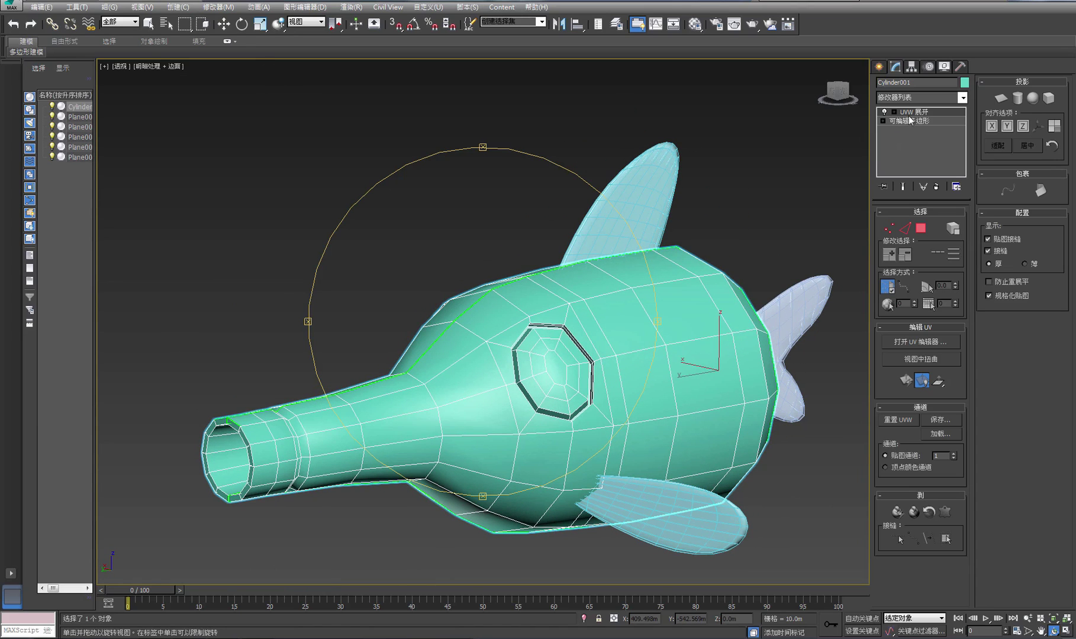
pyautogui.moveTo(518, 194); pyautogui.dragTo(501, 239)
pyautogui.press('w')
pyautogui.moveTo(600, 278); pyautogui.dragTo(583, 241, button='middle')
pyautogui.scroll(-3, 583, 240)
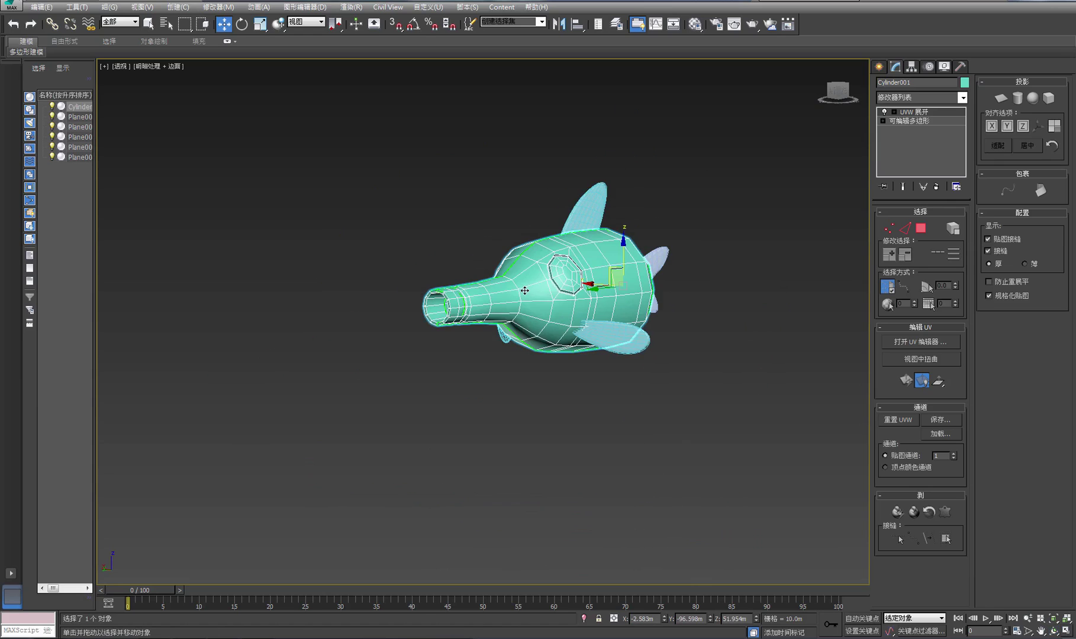
pyautogui.scroll(3, 524, 291)
pyautogui.moveTo(509, 286); pyautogui.dragTo(468, 355, button='middle')
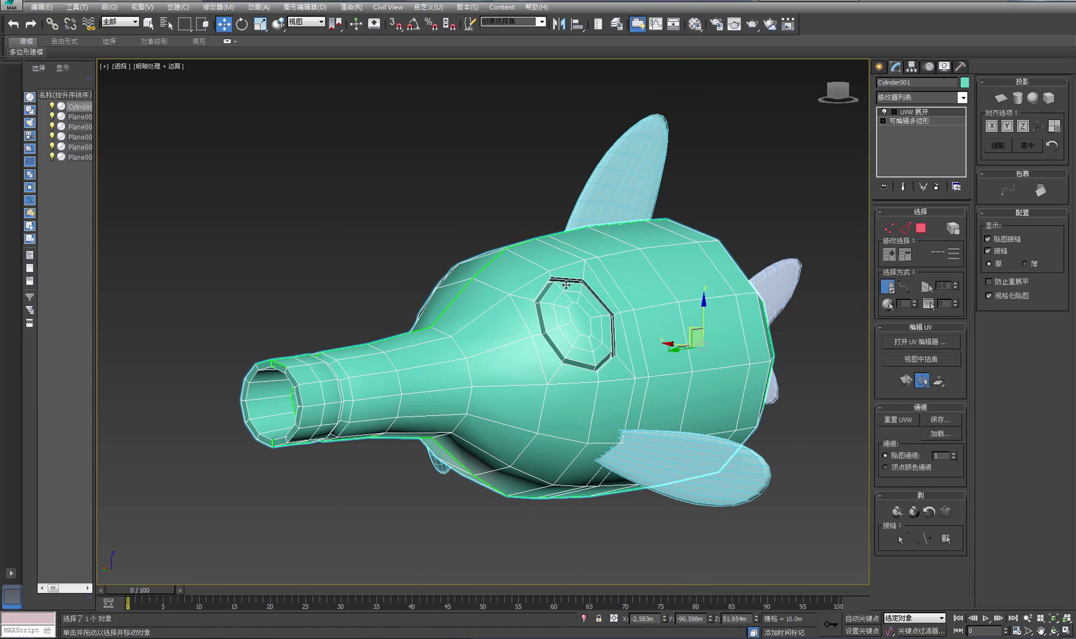
pyautogui.scroll(-5, 465, 330)
pyautogui.scroll(5, 461, 316)
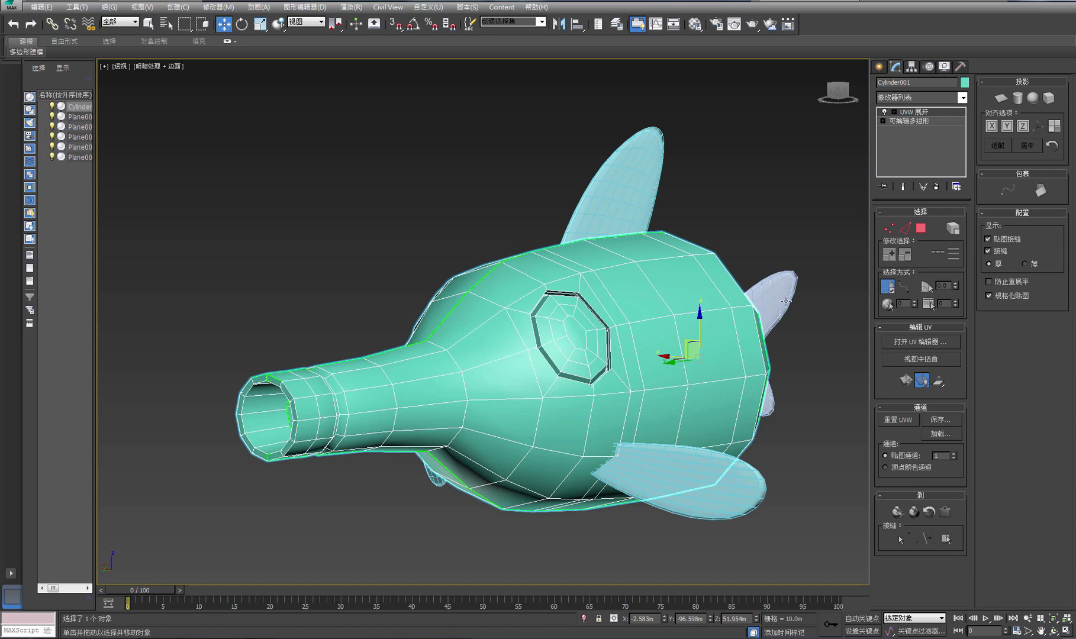
pyautogui.click(918, 343)
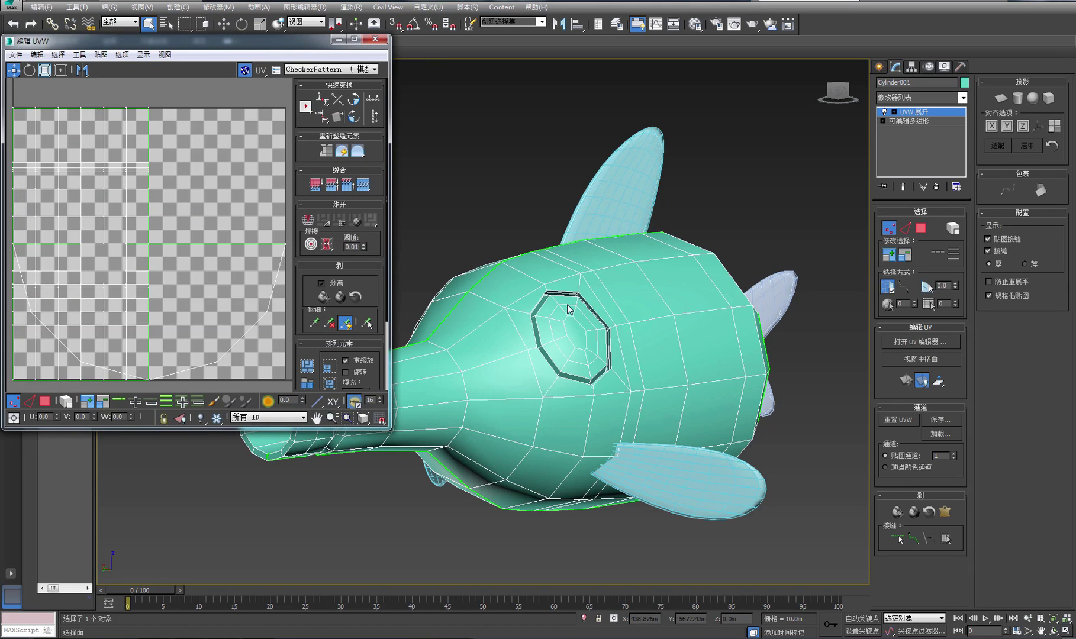
pyautogui.moveTo(570, 304); pyautogui.dragTo(619, 289, button='middle')
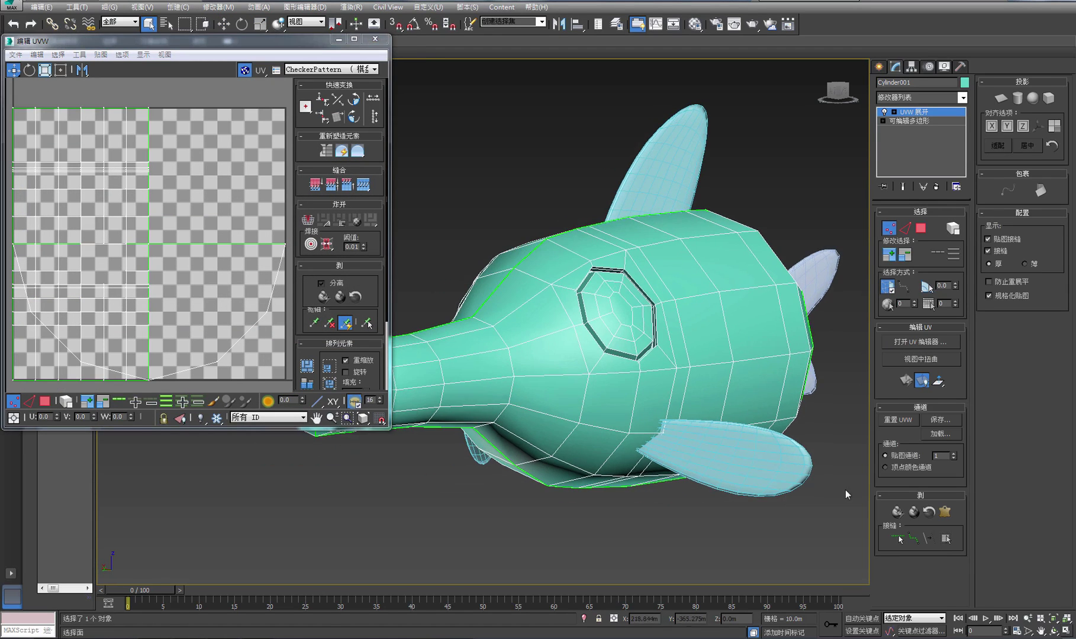
# Check the seam along the body from the front and remove the Unwrap UVW modifier.
pyautogui.click(1054, 632)
pyautogui.moveTo(551, 317); pyautogui.dragTo(590, 314)
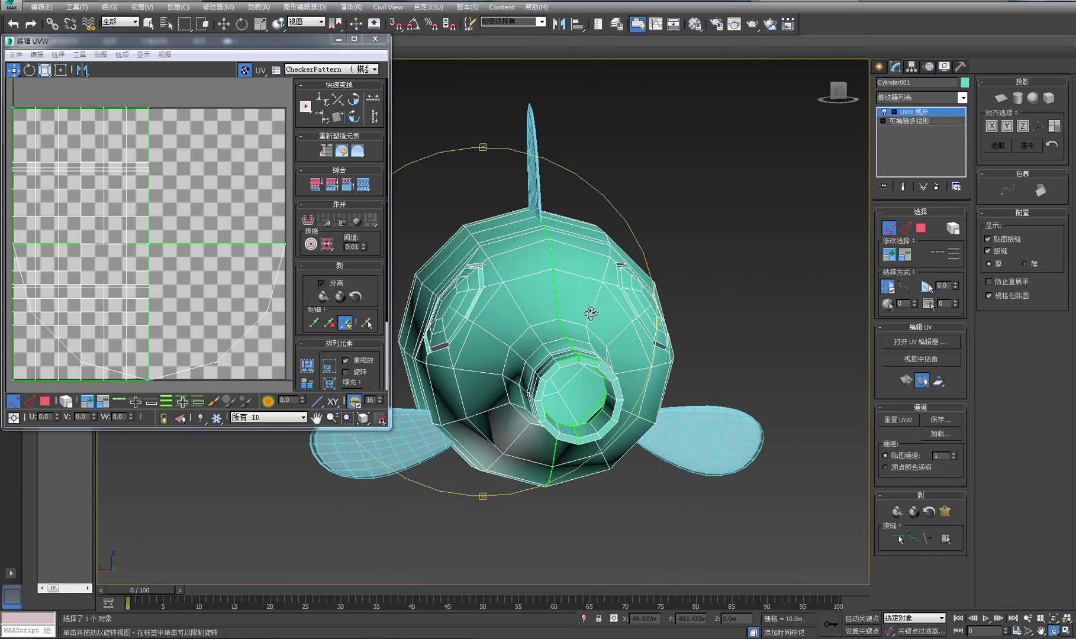
pyautogui.rightClick(775, 204)
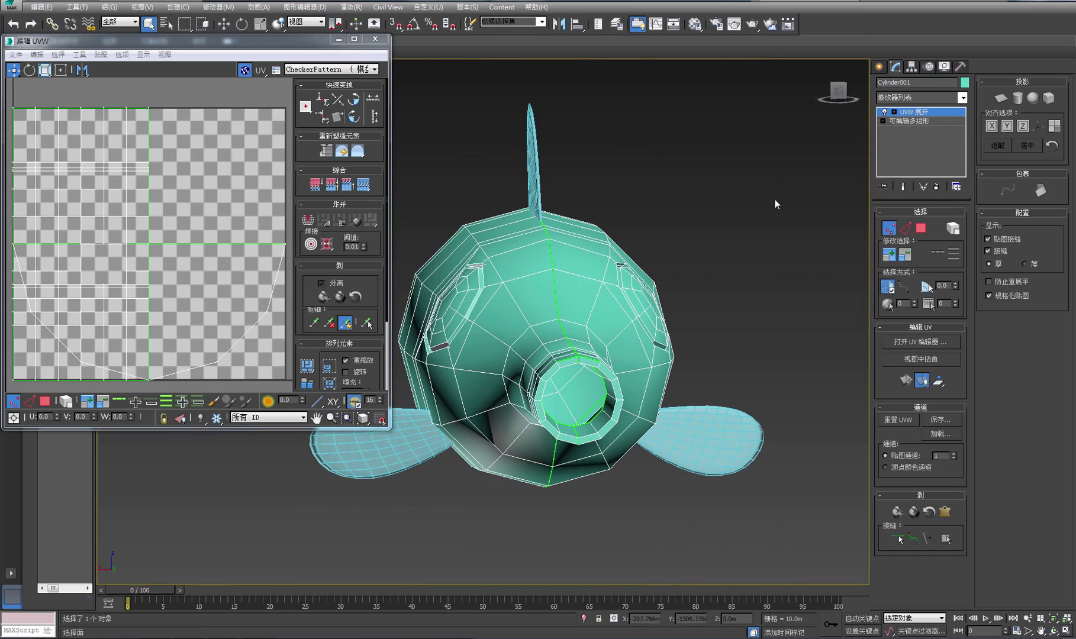
pyautogui.click(936, 187)
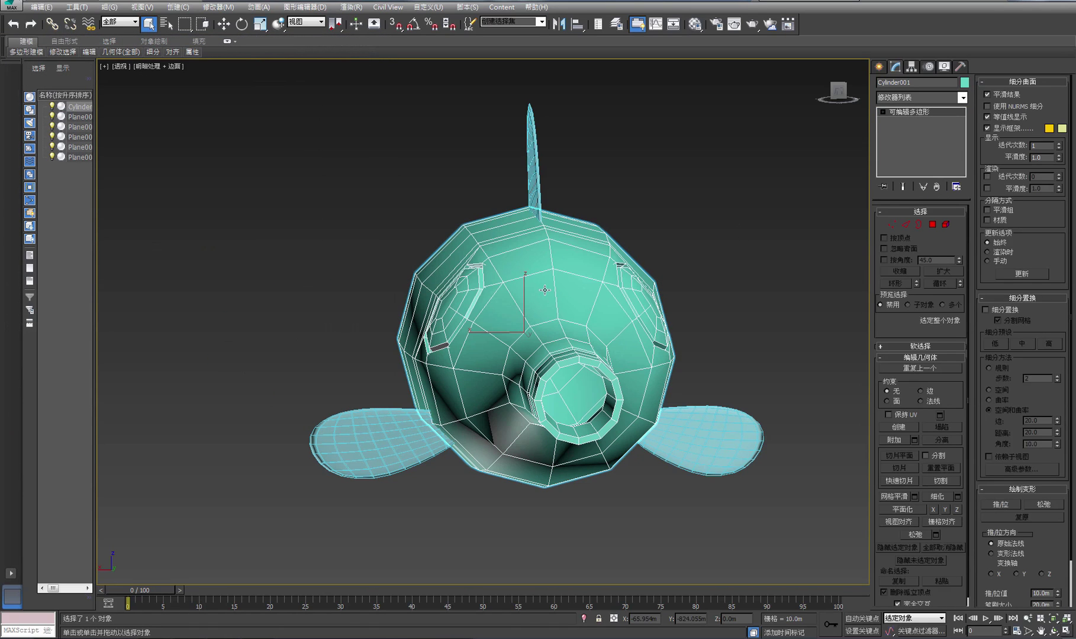
# Delete all body polygons on the positive X side of the centerline, selecting them in the back view.
pyautogui.click(931, 225)
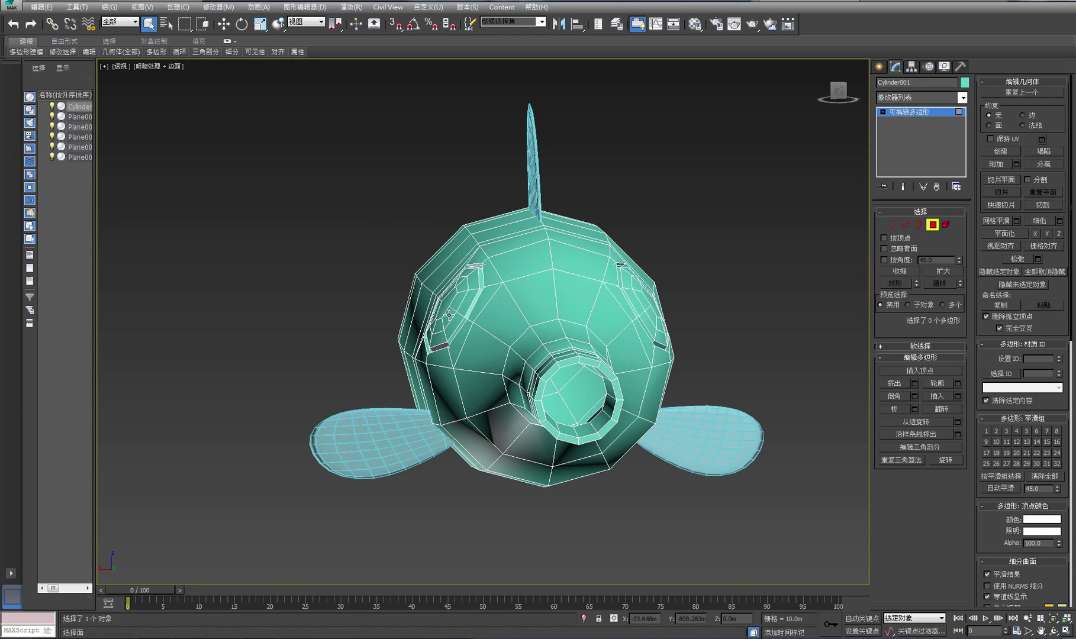
pyautogui.click(1055, 631)
pyautogui.moveTo(502, 264); pyautogui.dragTo(560, 234)
pyautogui.rightClick(778, 234)
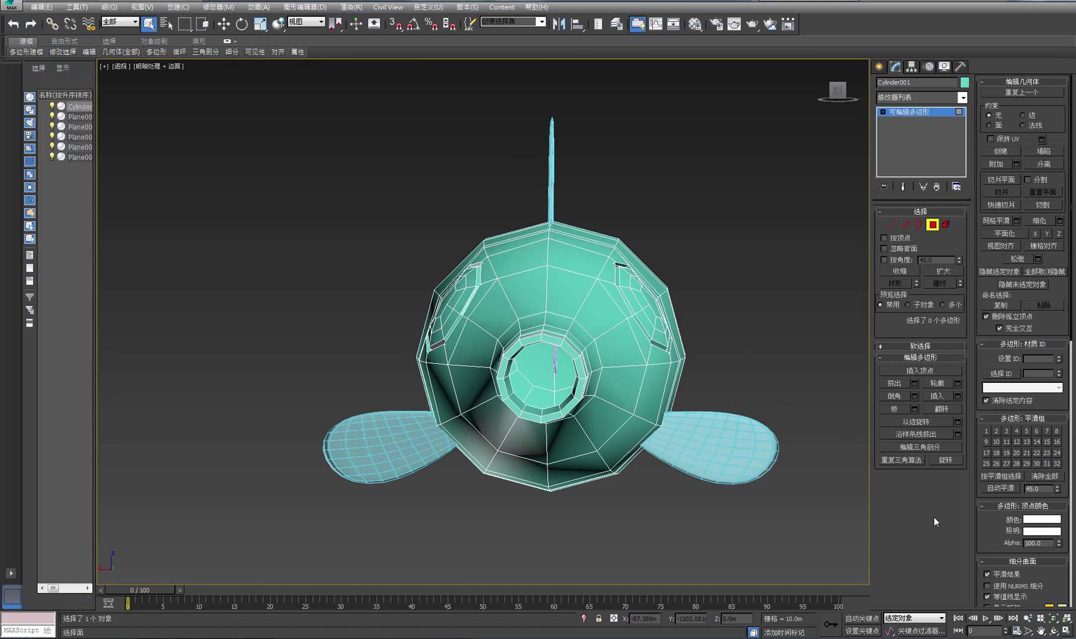
pyautogui.click(1066, 633)
pyautogui.scroll(-5, 702, 186)
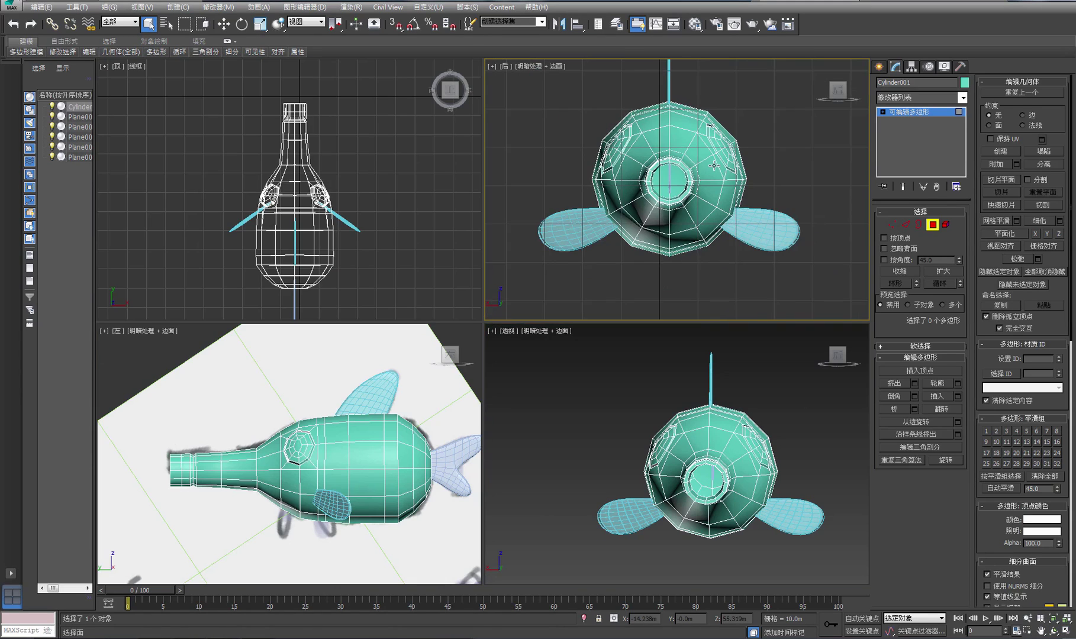
pyautogui.moveTo(531, 82); pyautogui.dragTo(641, 293)
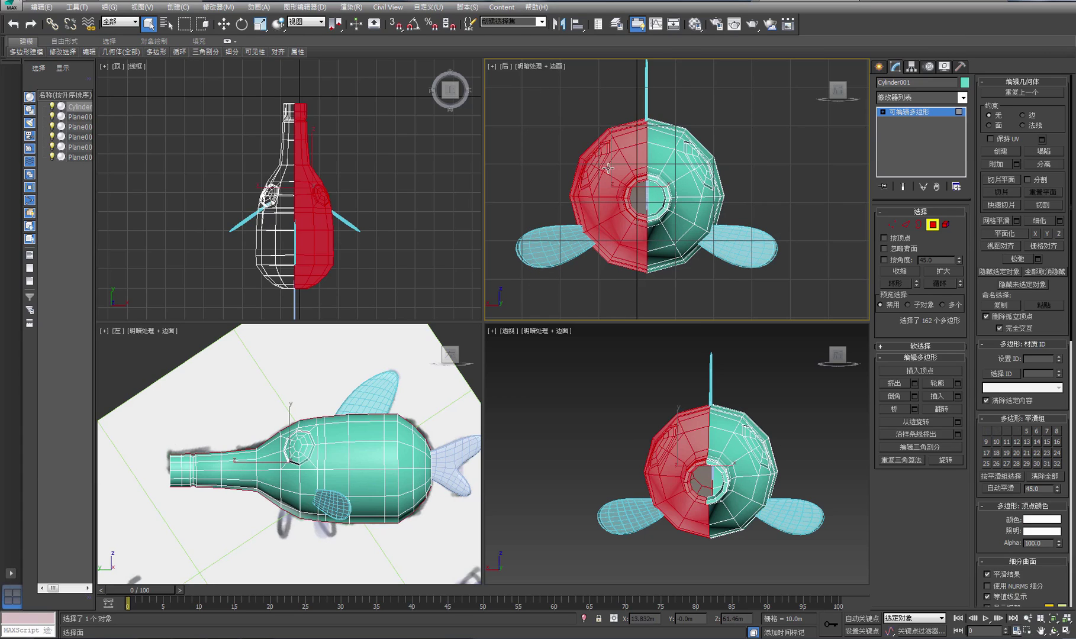
pyautogui.press('Delete')
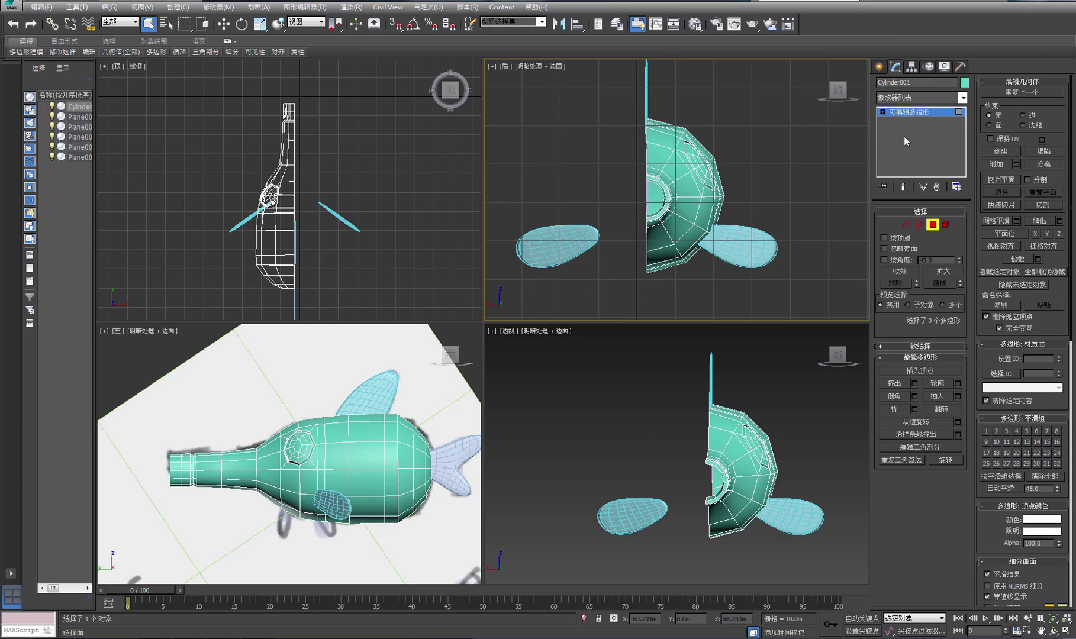
# Leave polygon editing, deselect the body and check the remaining half in the perspective view.
pyautogui.click(912, 112)
pyautogui.click(703, 382)
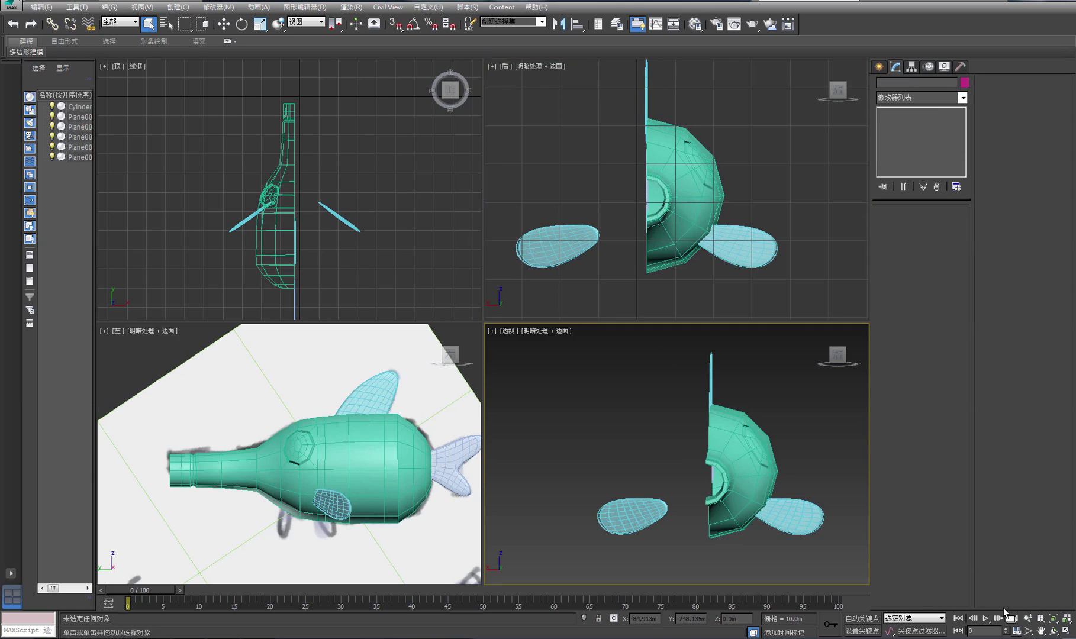
pyautogui.click(1055, 632)
pyautogui.moveTo(688, 423); pyautogui.dragTo(643, 438)
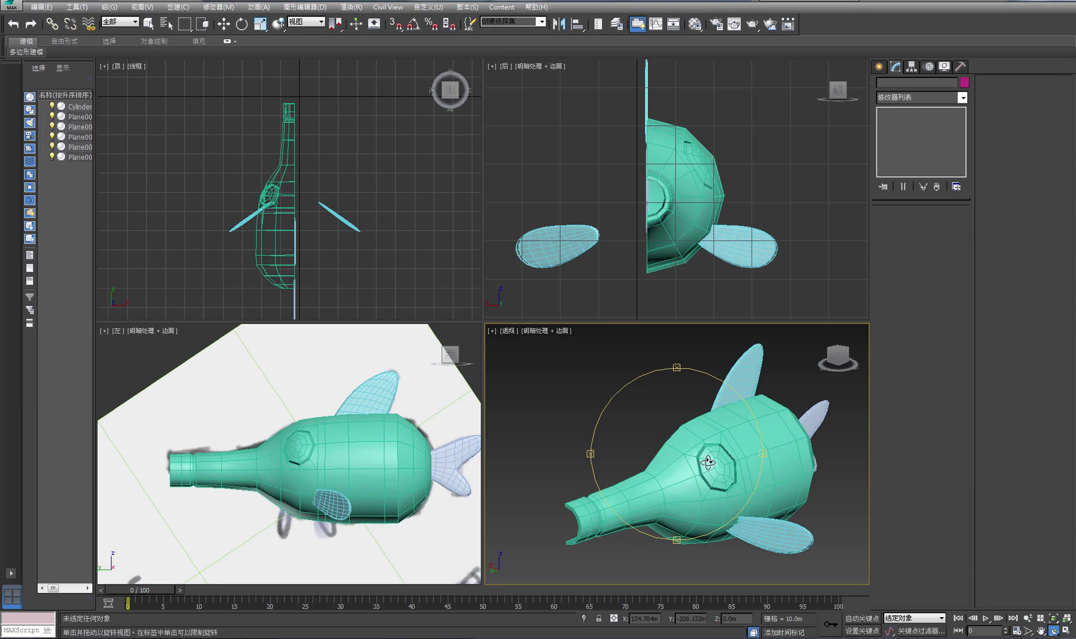
# Maximize the perspective view and select the halved fish body.
pyautogui.press('Escape')
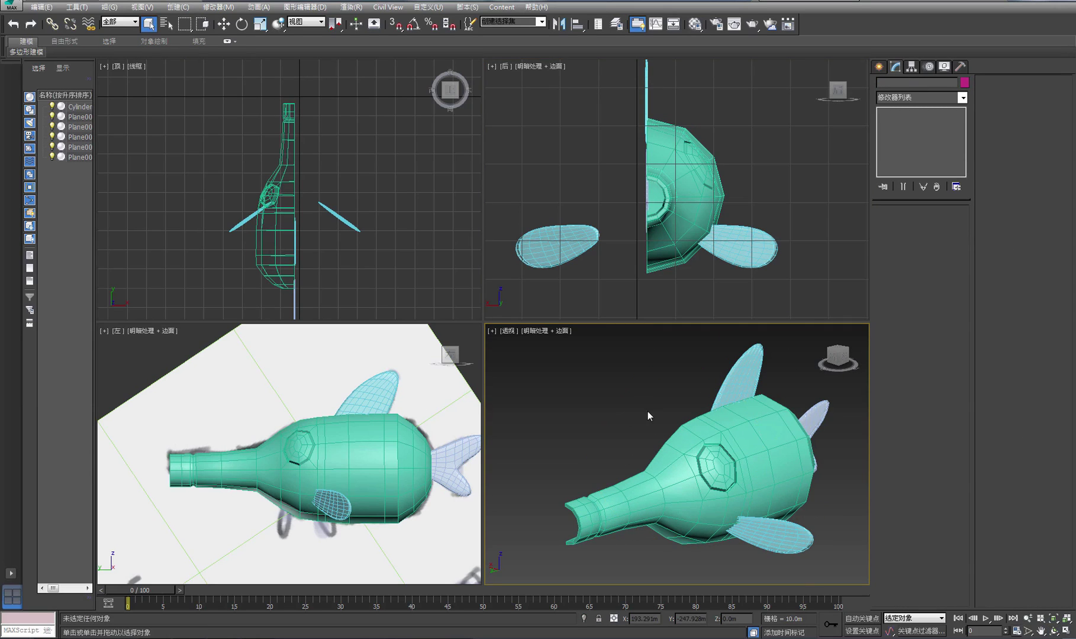
pyautogui.click(1066, 632)
pyautogui.click(652, 408)
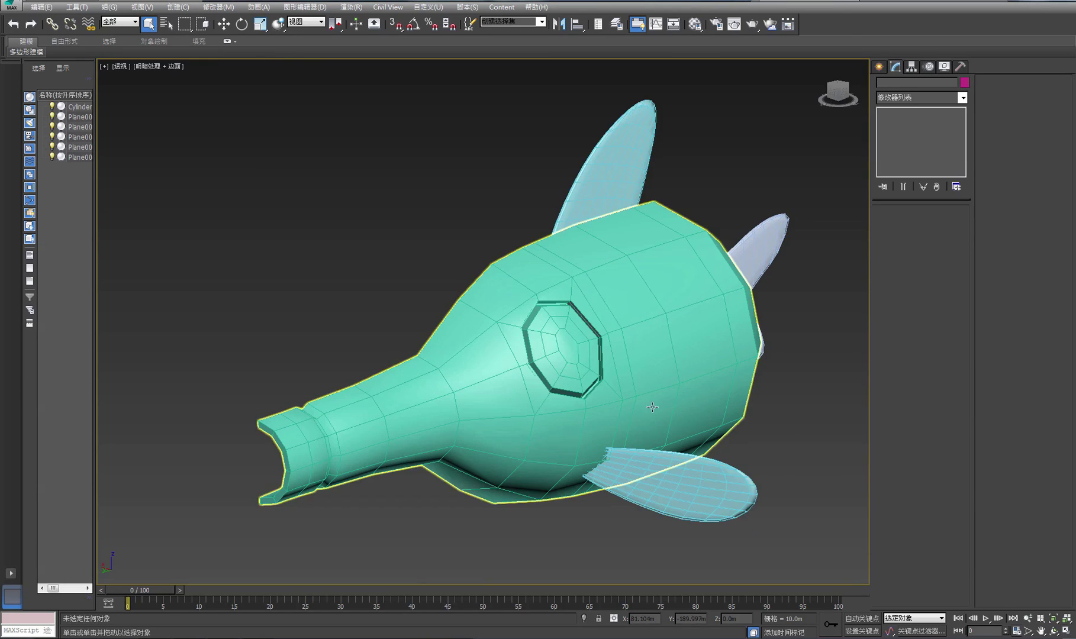
pyautogui.moveTo(653, 408); pyautogui.dragTo(675, 362, button='middle')
pyautogui.click(660, 295)
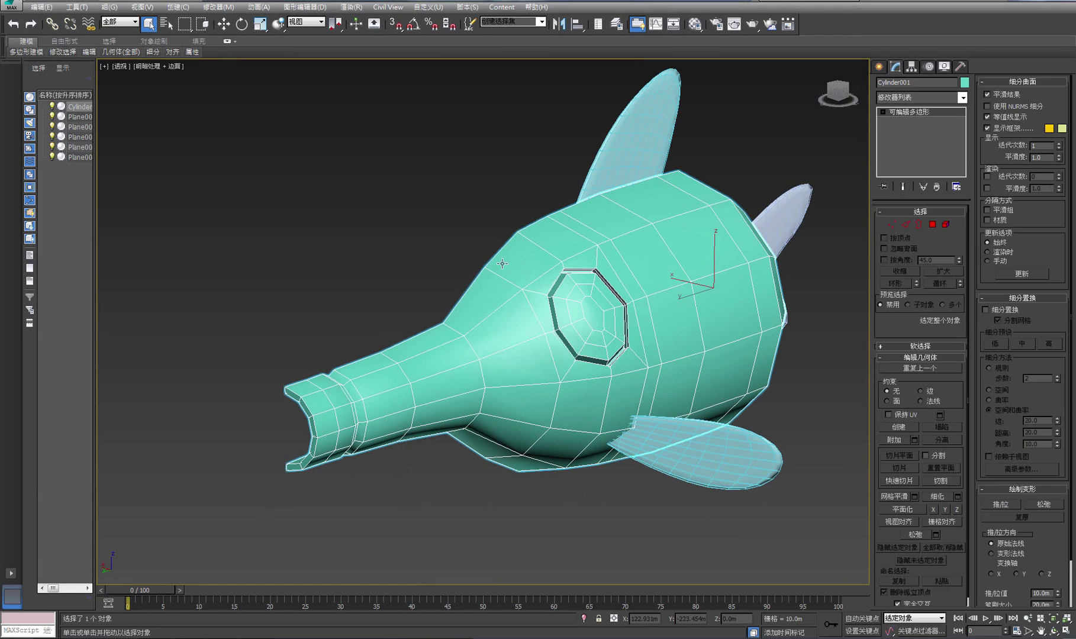
# Apply an Unwrap UVW modifier to the halved body.
pyautogui.click(224, 24)
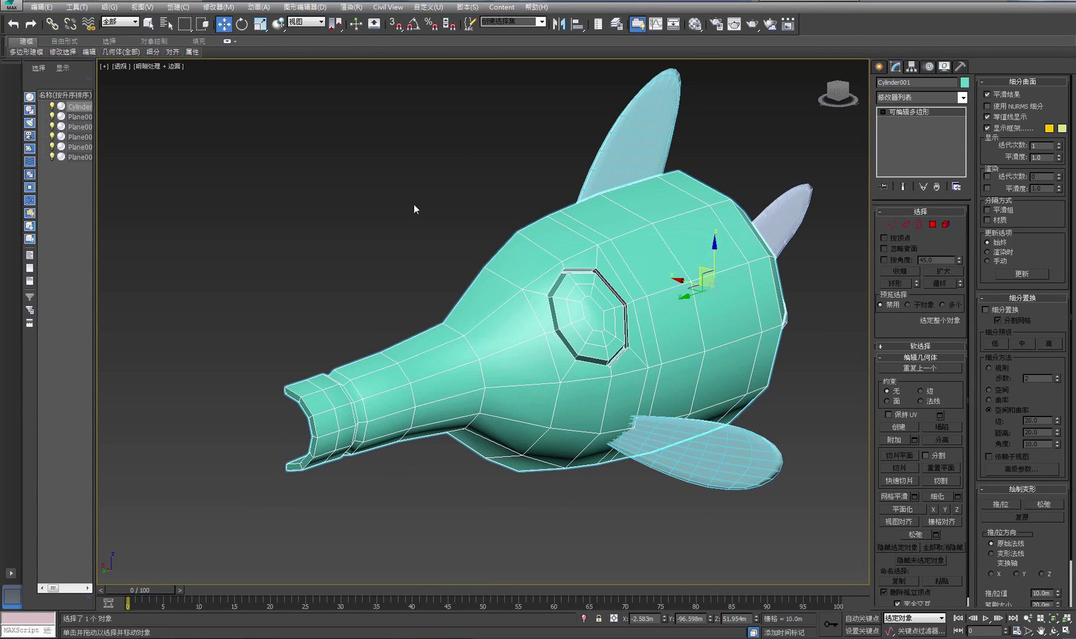
pyautogui.scroll(4, 483, 277)
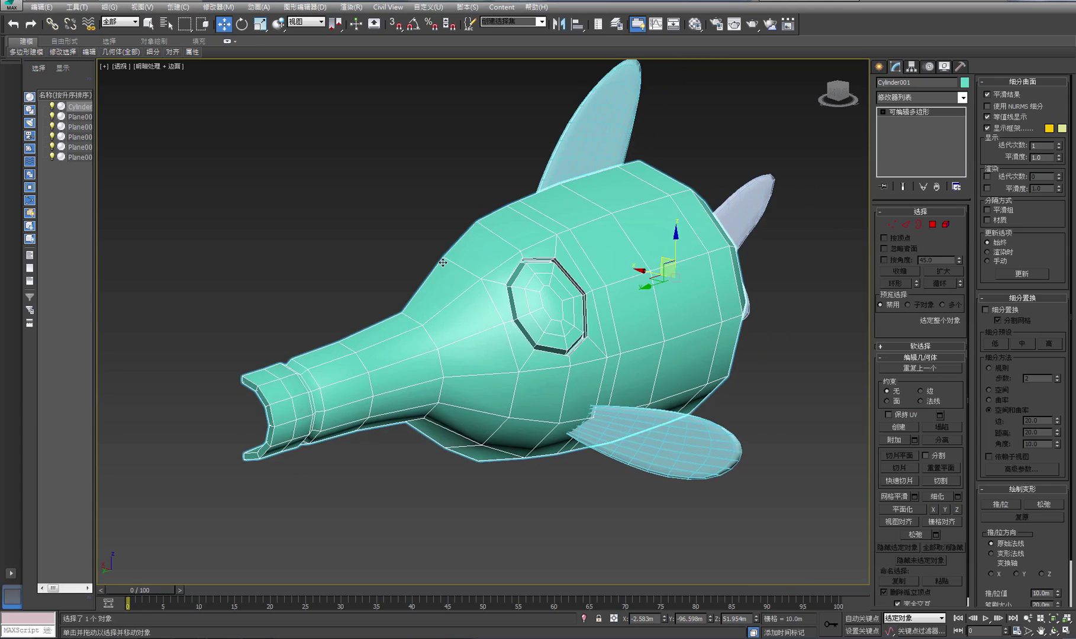
pyautogui.scroll(-4, 551, 290)
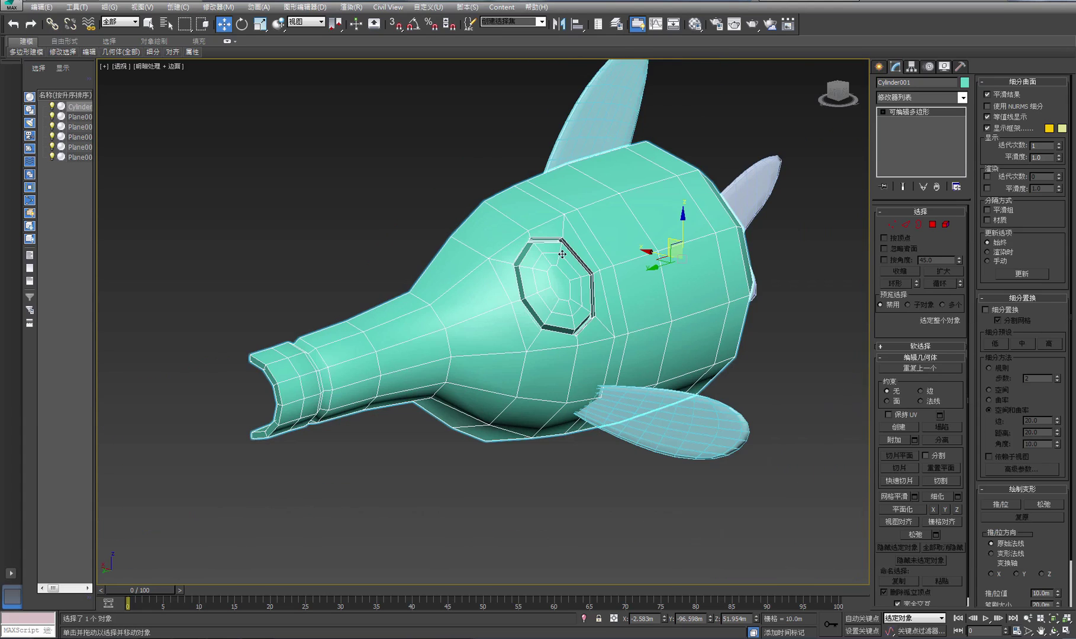
pyautogui.click(218, 8)
pyautogui.moveTo(239, 136)
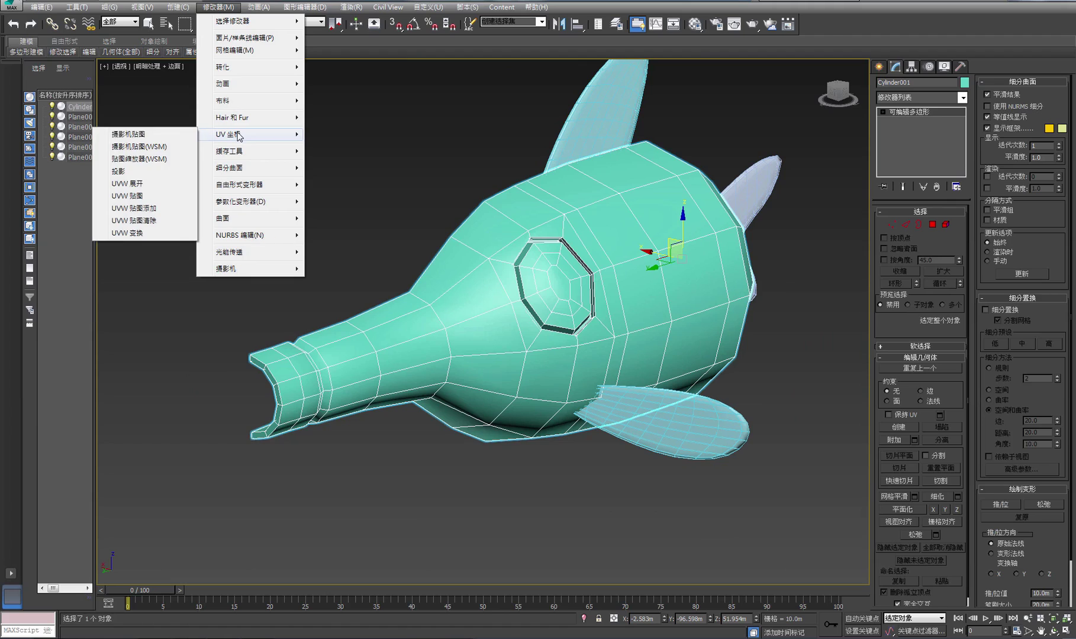
pyautogui.click(142, 185)
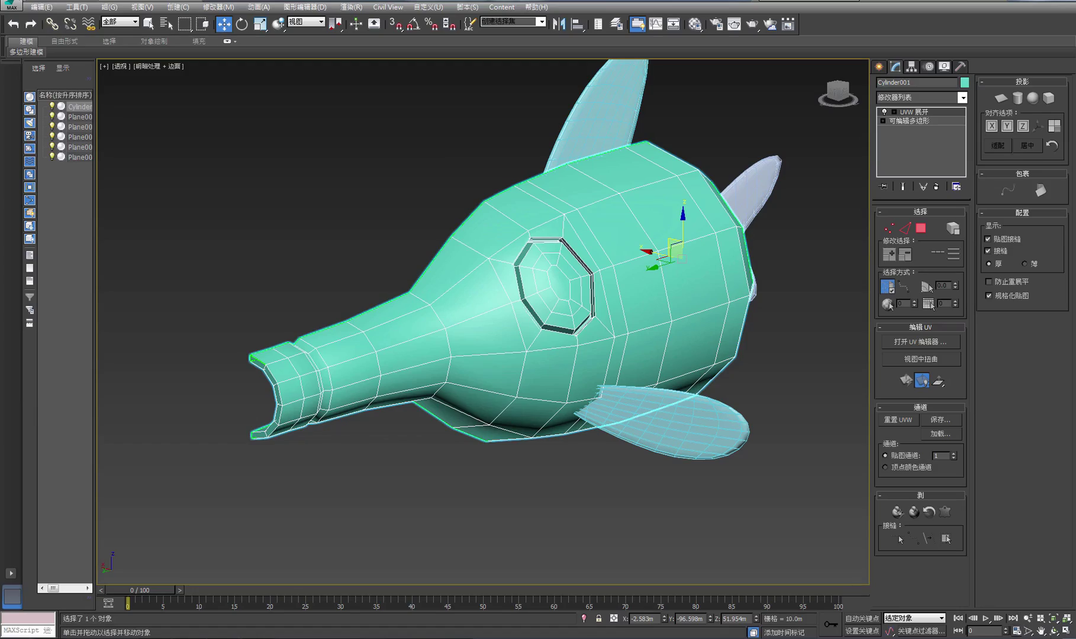
# Enter the polygon level of Unwrap UVW and region-select the polygons across the body's outer side.
pyautogui.click(1054, 631)
pyautogui.moveTo(407, 281); pyautogui.dragTo(590, 219)
pyautogui.moveTo(649, 222)
pyautogui.mouseDown()
pyautogui.moveTo(667, 279)
pyautogui.moveTo(685, 281)
pyautogui.moveTo(673, 286)
pyautogui.moveTo(631, 216)
pyautogui.mouseUp()
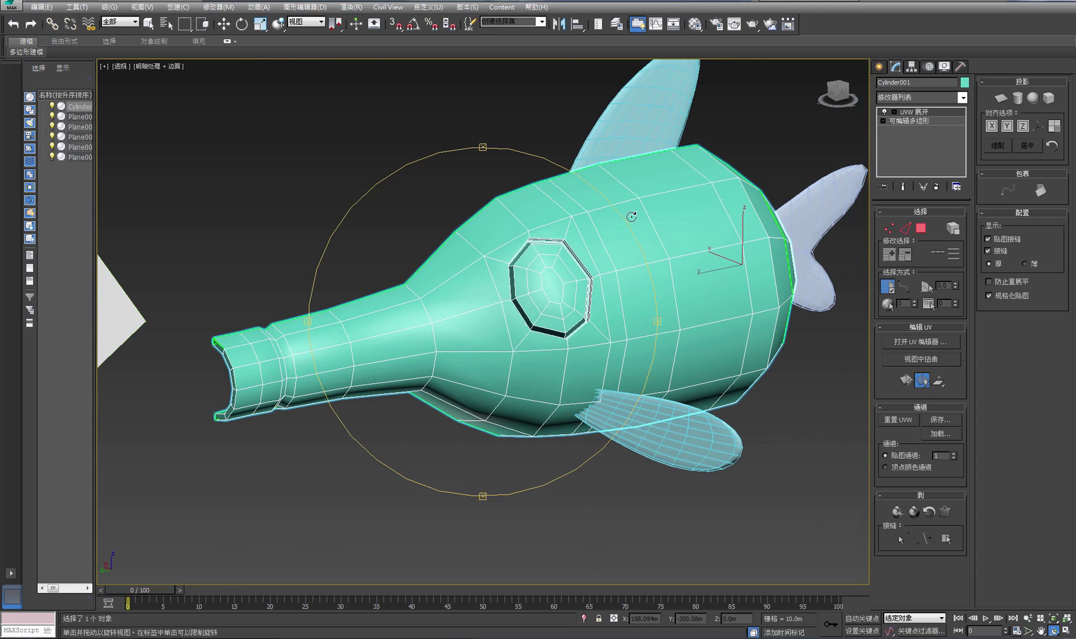
pyautogui.rightClick(516, 143)
pyautogui.moveTo(541, 188); pyautogui.dragTo(538, 225, button='middle')
pyautogui.keyDown('alt'); pyautogui.moveTo(638, 289); pyautogui.dragTo(517, 228, button='middle'); pyautogui.keyUp('alt')
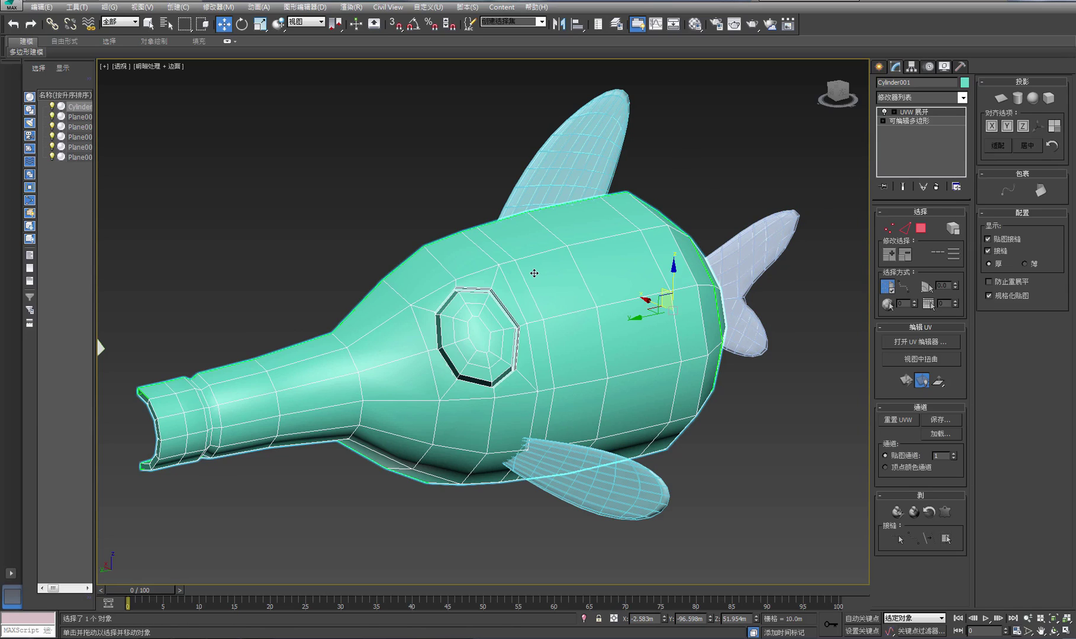
pyautogui.click(922, 229)
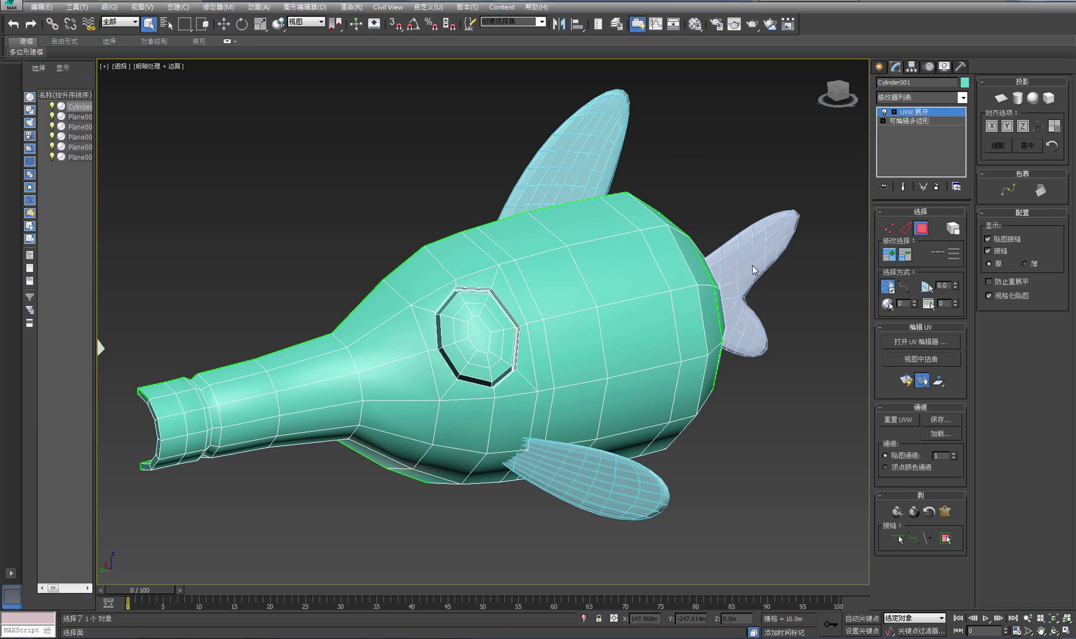
pyautogui.scroll(-5, 770, 168)
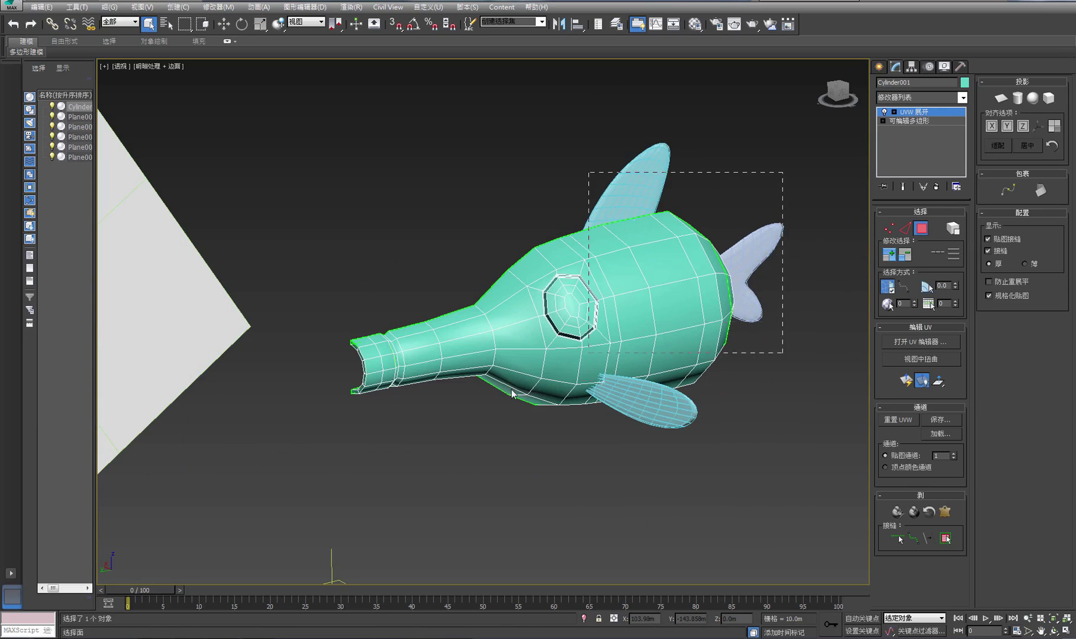
pyautogui.moveTo(309, 472); pyautogui.dragTo(311, 470)
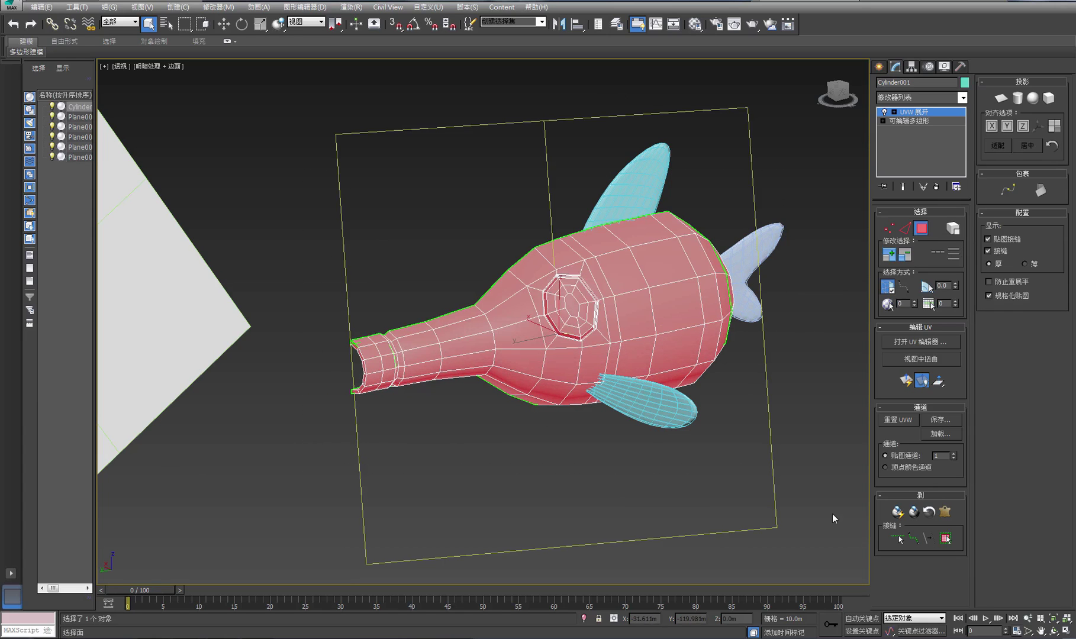
# Try to refine the polygon selection with region selections from the opposite side of the body.
pyautogui.click(1055, 632)
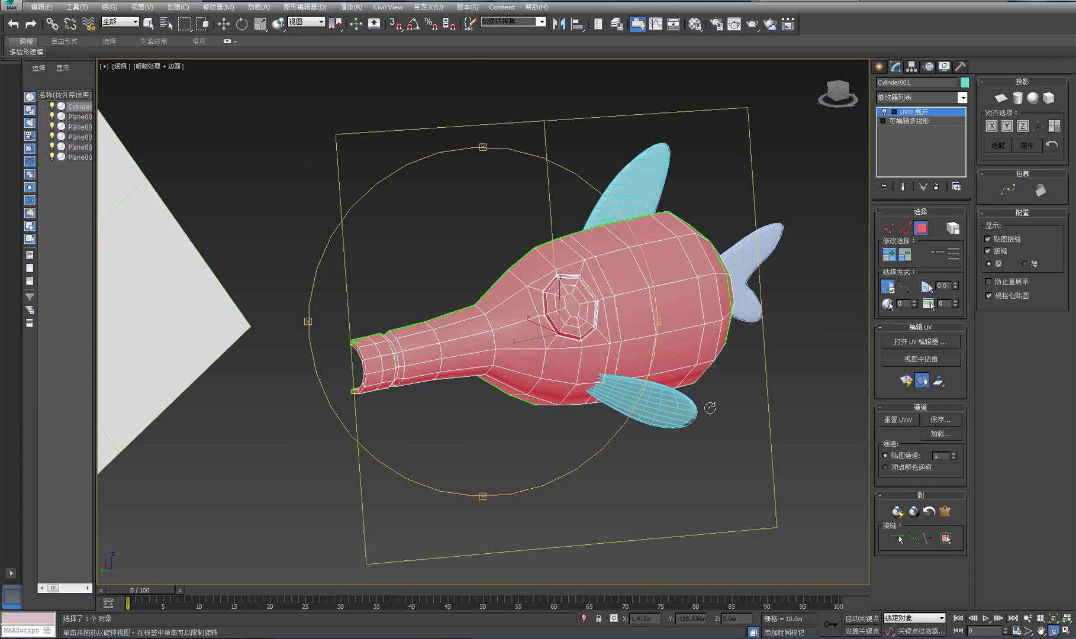
pyautogui.moveTo(529, 315); pyautogui.dragTo(659, 318)
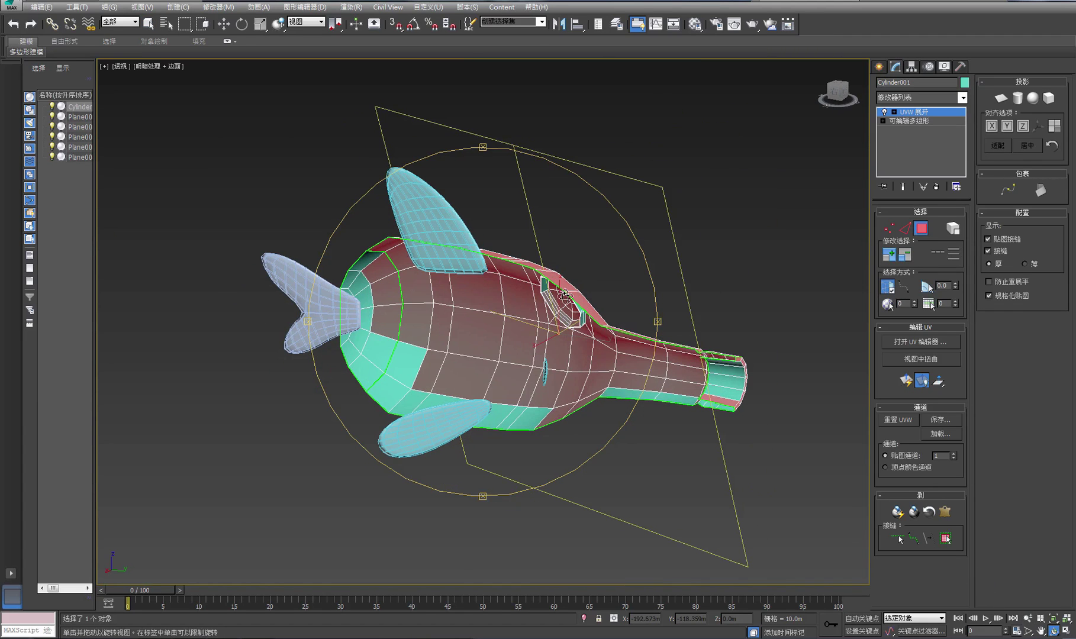
pyautogui.rightClick(358, 181)
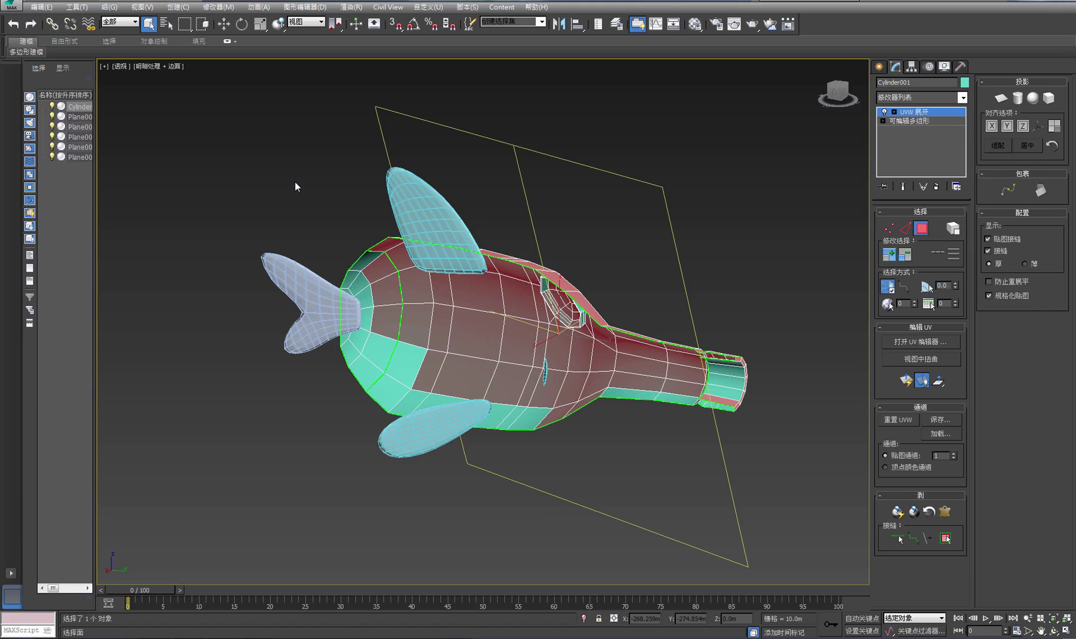
pyautogui.keyDown('ctrl'); pyautogui.moveTo(271, 184); pyautogui.dragTo(793, 485); pyautogui.keyUp('ctrl')
pyautogui.moveTo(258, 195); pyautogui.dragTo(339, 318)
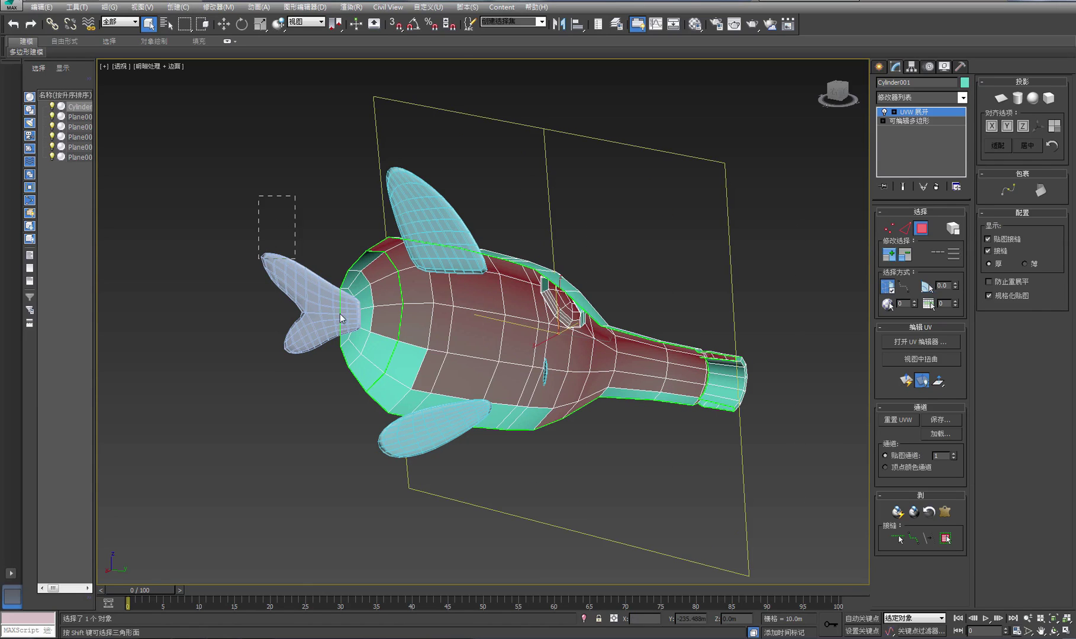
pyautogui.moveTo(644, 490); pyautogui.dragTo(644, 489)
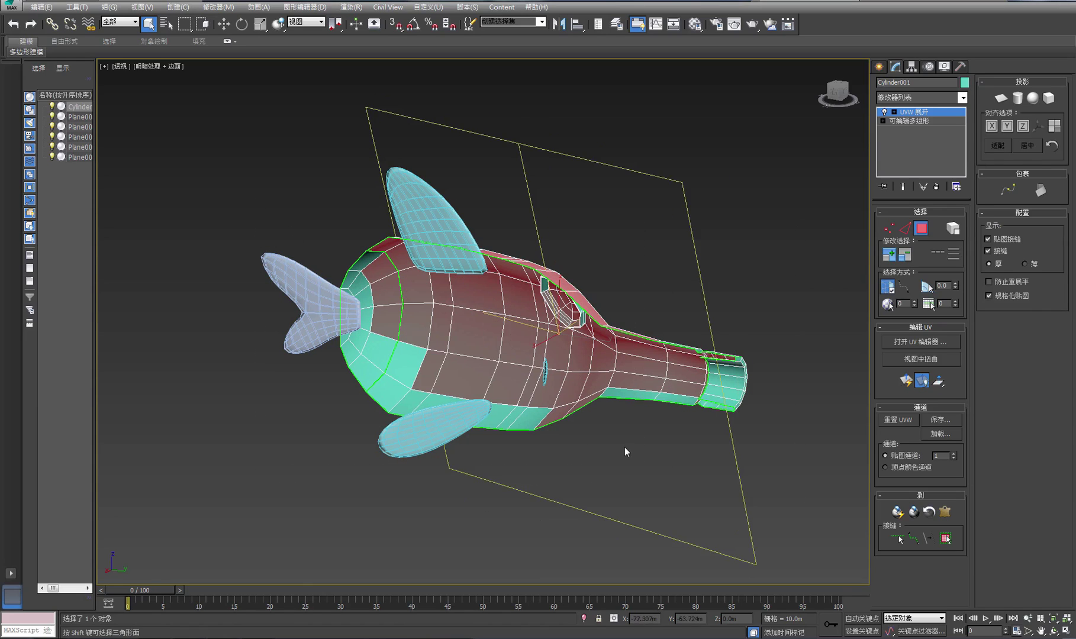
# Add the unselected polygons along the underside of the bottle neck to the selection.
pyautogui.click(1054, 632)
pyautogui.moveTo(659, 329); pyautogui.dragTo(478, 269)
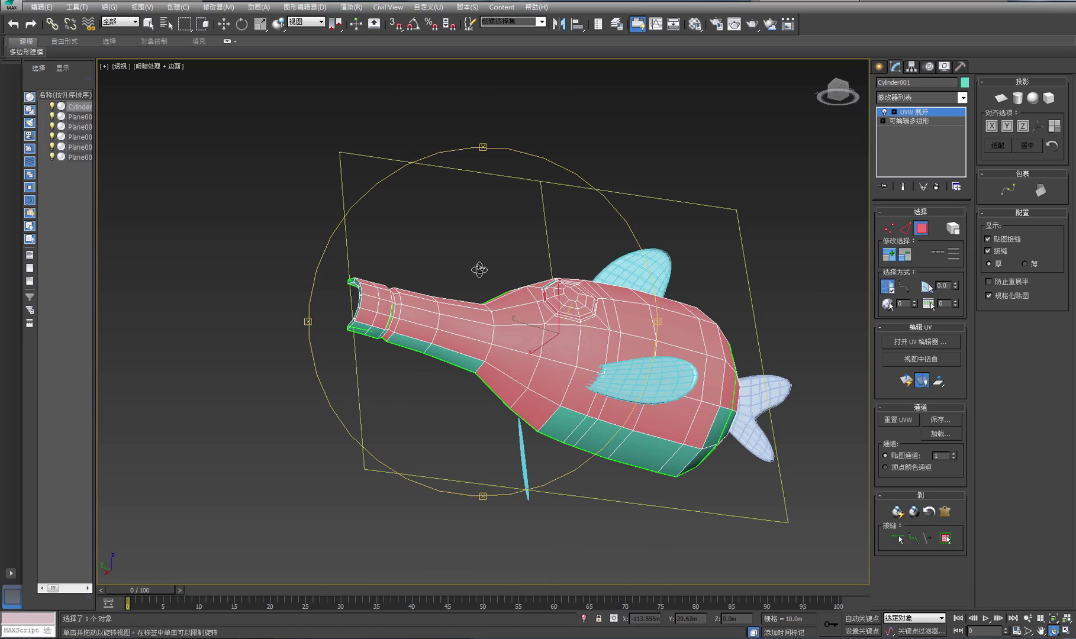
pyautogui.rightClick(424, 241)
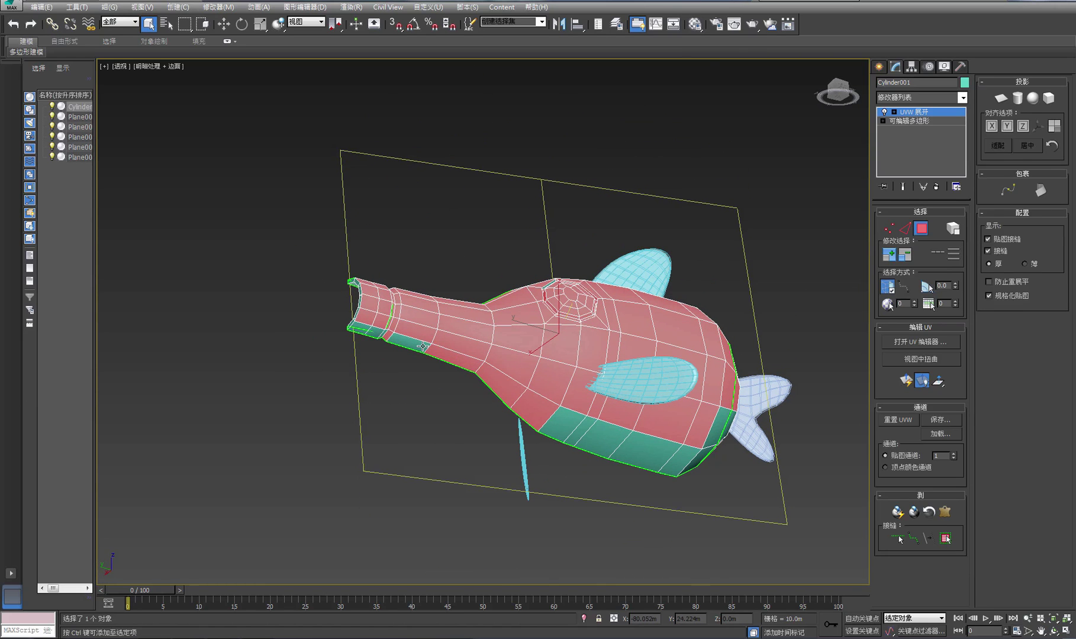
pyautogui.scroll(8, 403, 356)
pyautogui.keyDown('ctrl'); pyautogui.click(305, 253); pyautogui.keyUp('ctrl')
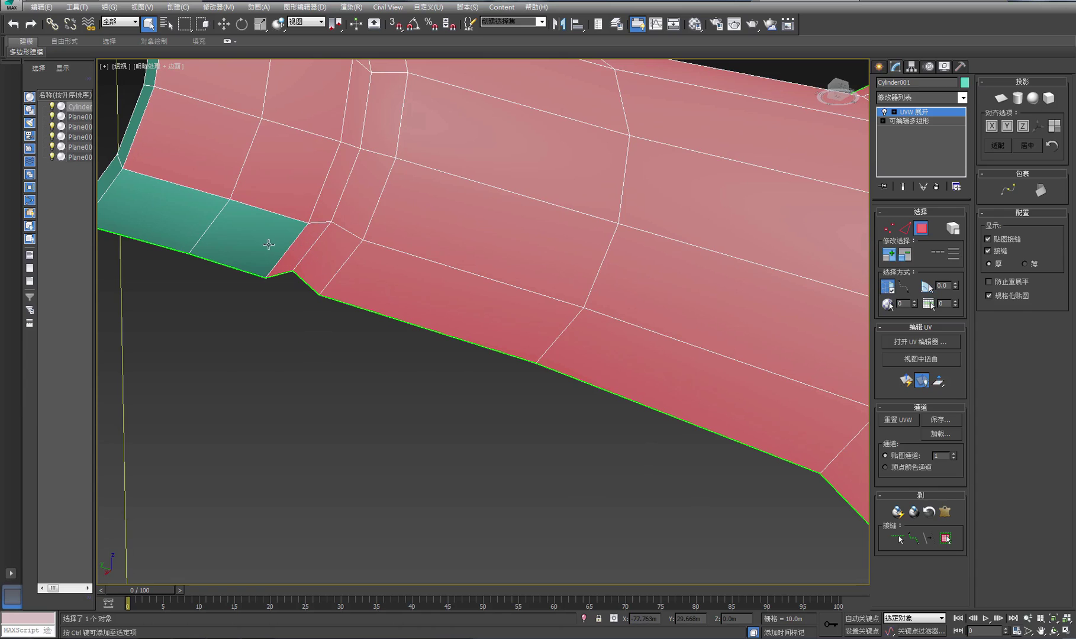
pyautogui.keyDown('ctrl'); pyautogui.click(262, 242); pyautogui.keyUp('ctrl')
pyautogui.keyDown('ctrl'); pyautogui.click(163, 211); pyautogui.keyUp('ctrl')
pyautogui.scroll(-6, 365, 368)
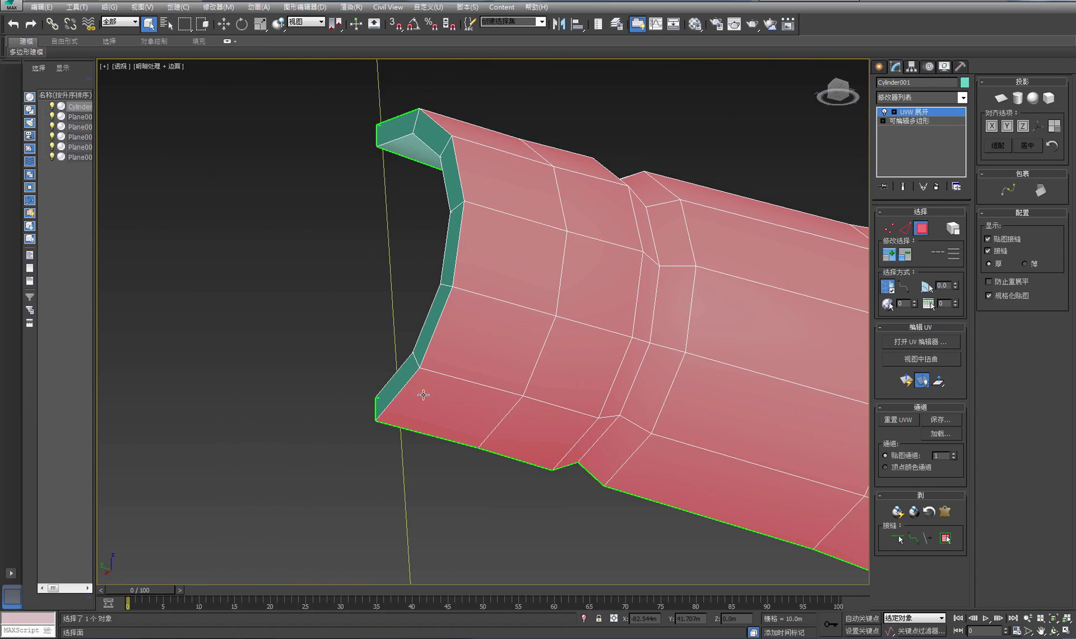
# Add the narrow rim polygons around the bottle mouth to the selection.
pyautogui.keyDown('ctrl'); pyautogui.click(430, 324); pyautogui.keyUp('ctrl')
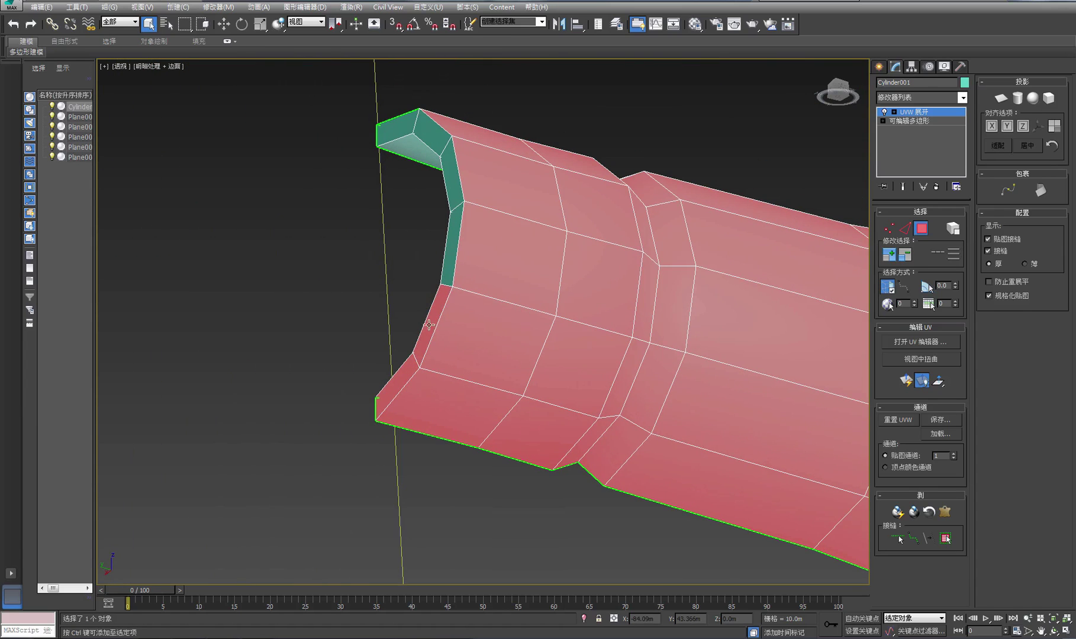
pyautogui.keyDown('ctrl'); pyautogui.click(448, 267); pyautogui.keyUp('ctrl')
pyautogui.keyDown('ctrl'); pyautogui.click(454, 183); pyautogui.keyUp('ctrl')
pyautogui.keyDown('ctrl'); pyautogui.click(436, 142); pyautogui.keyUp('ctrl')
pyautogui.keyDown('ctrl'); pyautogui.click(399, 133); pyautogui.keyUp('ctrl')
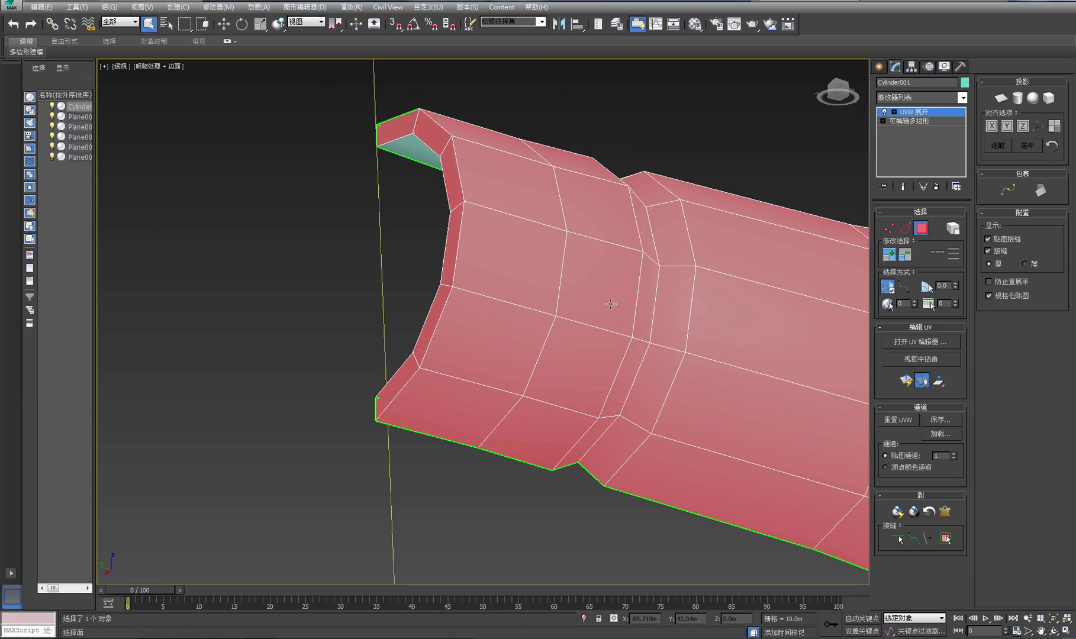
# Add the unselected polygons on the belly and lower rear of the body to the selection.
pyautogui.scroll(-5, 610, 305)
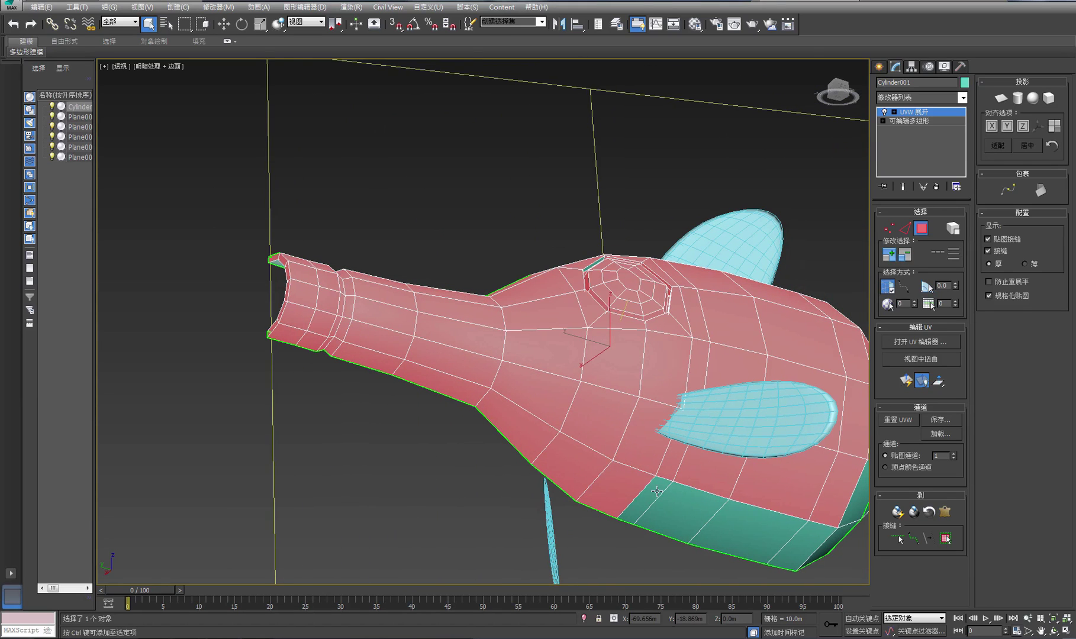
pyautogui.moveTo(657, 492); pyautogui.dragTo(571, 399, button='middle')
pyautogui.click(1054, 632)
pyautogui.moveTo(573, 228); pyautogui.dragTo(571, 362)
pyautogui.moveTo(571, 362); pyautogui.dragTo(486, 333, button='middle')
pyautogui.moveTo(514, 361); pyautogui.dragTo(488, 307)
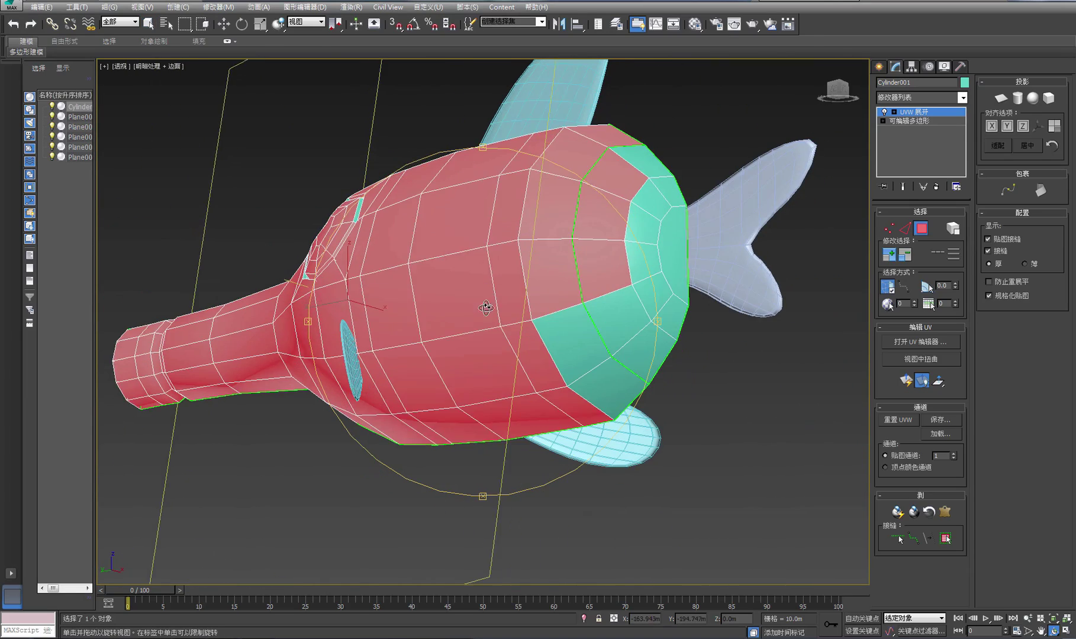
pyautogui.rightClick(711, 382)
pyautogui.keyDown('ctrl'); pyautogui.click(649, 360); pyautogui.keyUp('ctrl')
pyautogui.keyDown('ctrl'); pyautogui.click(674, 318); pyautogui.keyUp('ctrl')
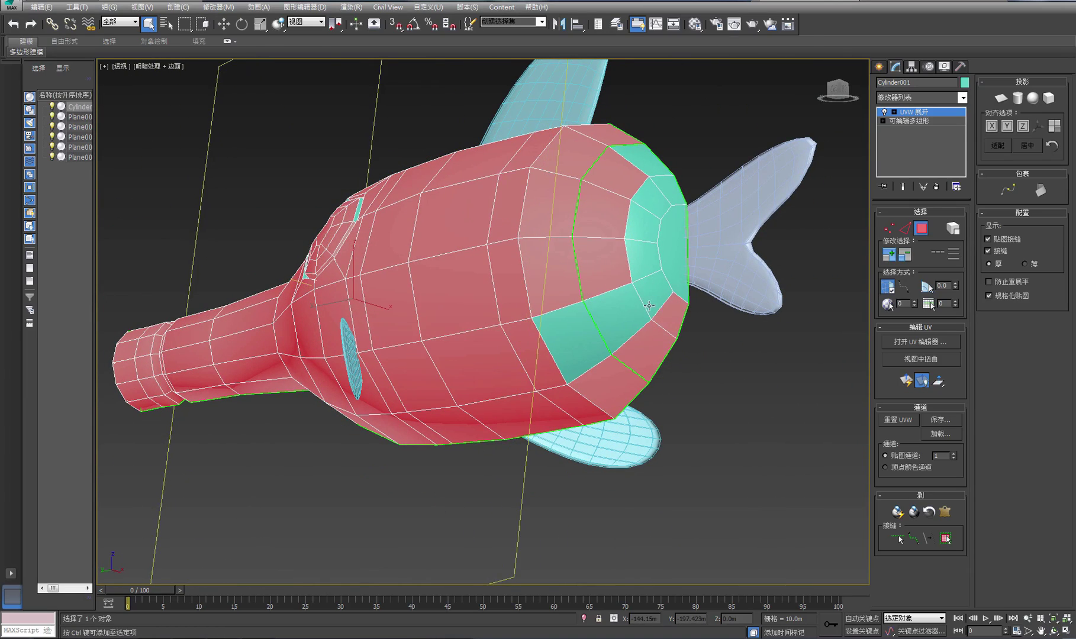
pyautogui.keyDown('ctrl'); pyautogui.click(655, 296); pyautogui.keyUp('ctrl')
pyautogui.keyDown('ctrl'); pyautogui.click(627, 324); pyautogui.keyUp('ctrl')
pyautogui.keyDown('ctrl'); pyautogui.click(588, 341); pyautogui.keyUp('ctrl')
# Add the remaining unselected polygons around the body's tail end to the selection.
pyautogui.keyDown('ctrl'); pyautogui.click(675, 282); pyautogui.keyUp('ctrl')
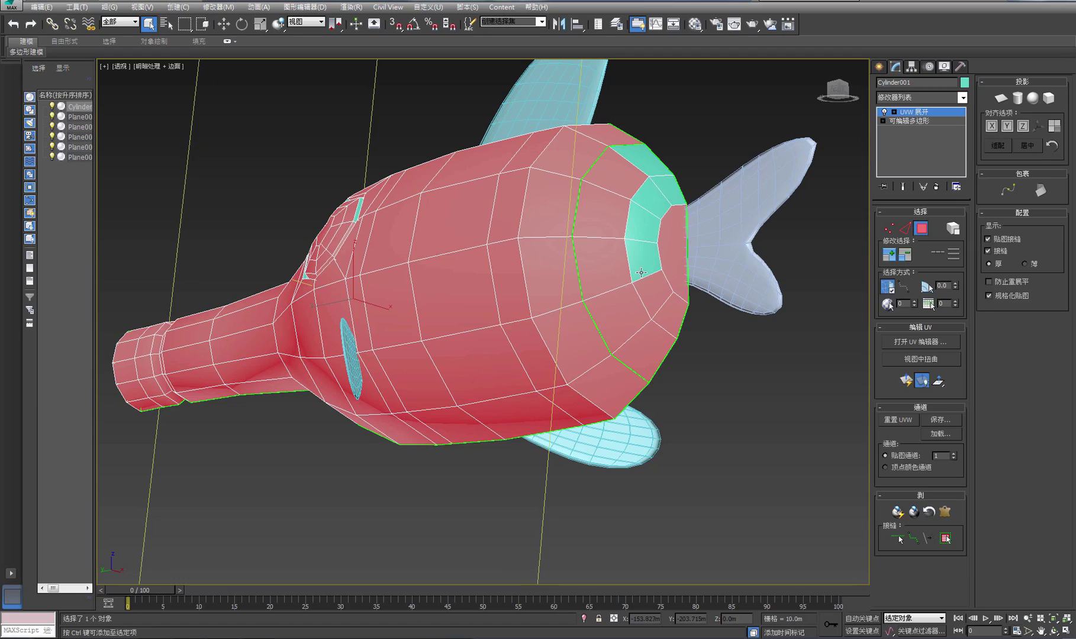
pyautogui.keyDown('ctrl'); pyautogui.click(644, 261); pyautogui.keyUp('ctrl')
pyautogui.keyDown('ctrl'); pyautogui.click(642, 230); pyautogui.keyUp('ctrl')
pyautogui.keyDown('ctrl'); pyautogui.click(651, 199); pyautogui.keyUp('ctrl')
pyautogui.keyDown('ctrl'); pyautogui.click(647, 167); pyautogui.keyUp('ctrl')
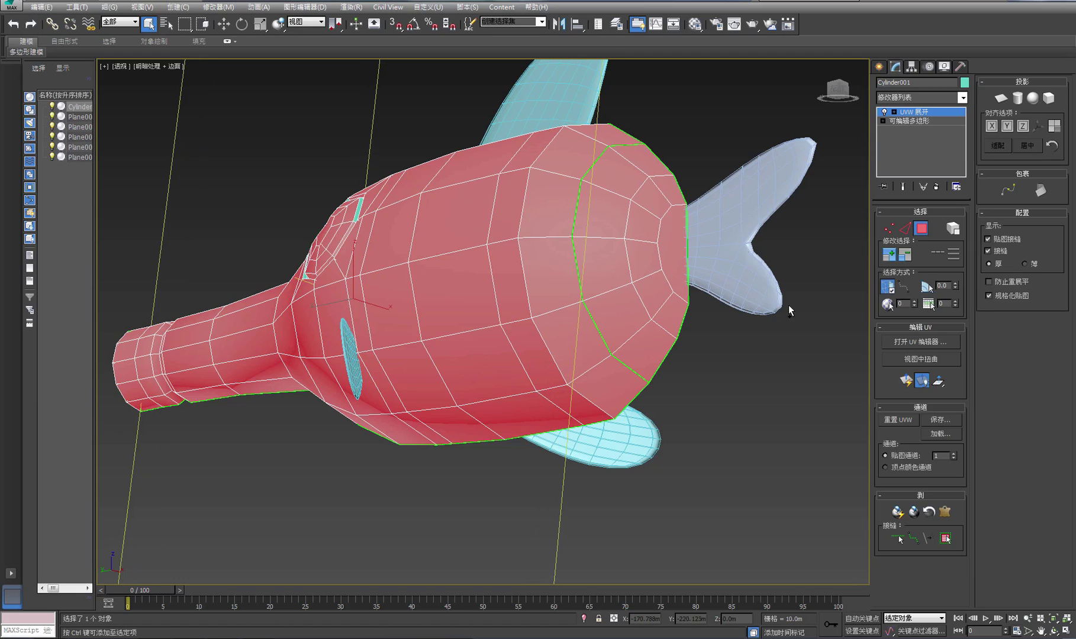
# Add the unselected polygons along the top of the bottle neck to the selection.
pyautogui.click(1054, 631)
pyautogui.moveTo(527, 286); pyautogui.dragTo(440, 305)
pyautogui.moveTo(440, 305); pyautogui.dragTo(645, 345, button='middle')
pyautogui.scroll(3, 555, 322)
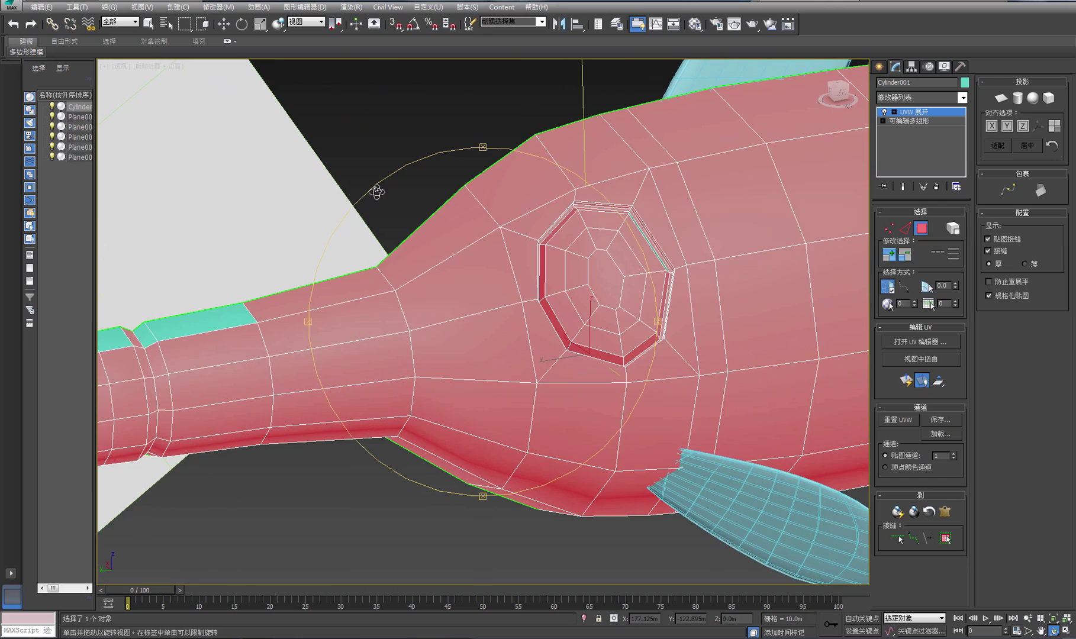
pyautogui.rightClick(329, 233)
pyautogui.moveTo(401, 310); pyautogui.dragTo(589, 350, button='middle')
pyautogui.keyDown('ctrl'); pyautogui.click(406, 360); pyautogui.keyUp('ctrl')
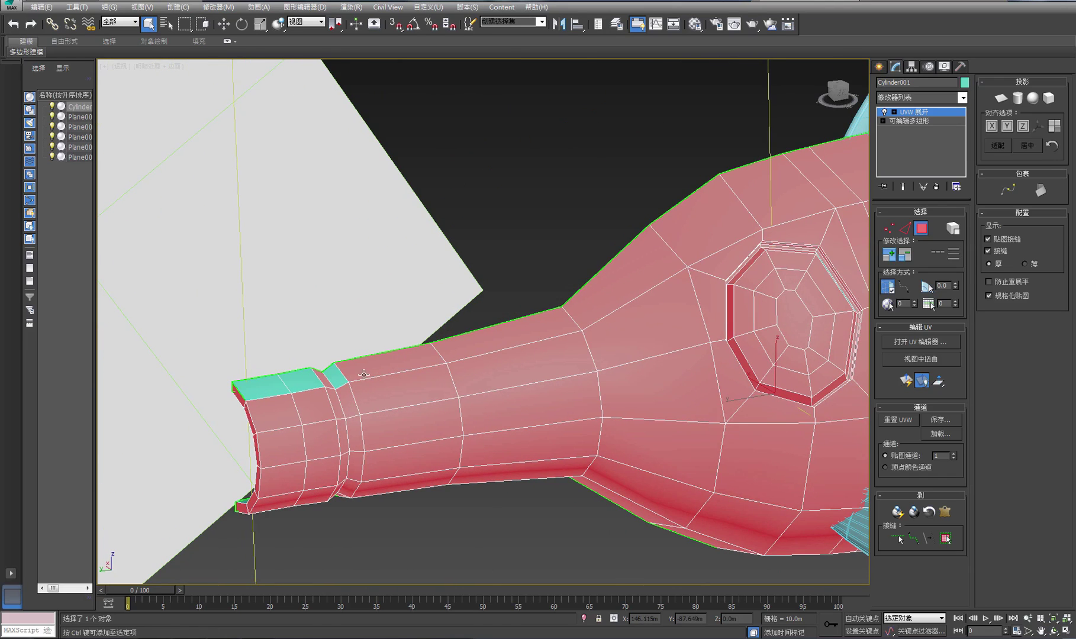
# Remove the polygons of the eye and the inner rim around it from the body selection.
pyautogui.scroll(5, 533, 361)
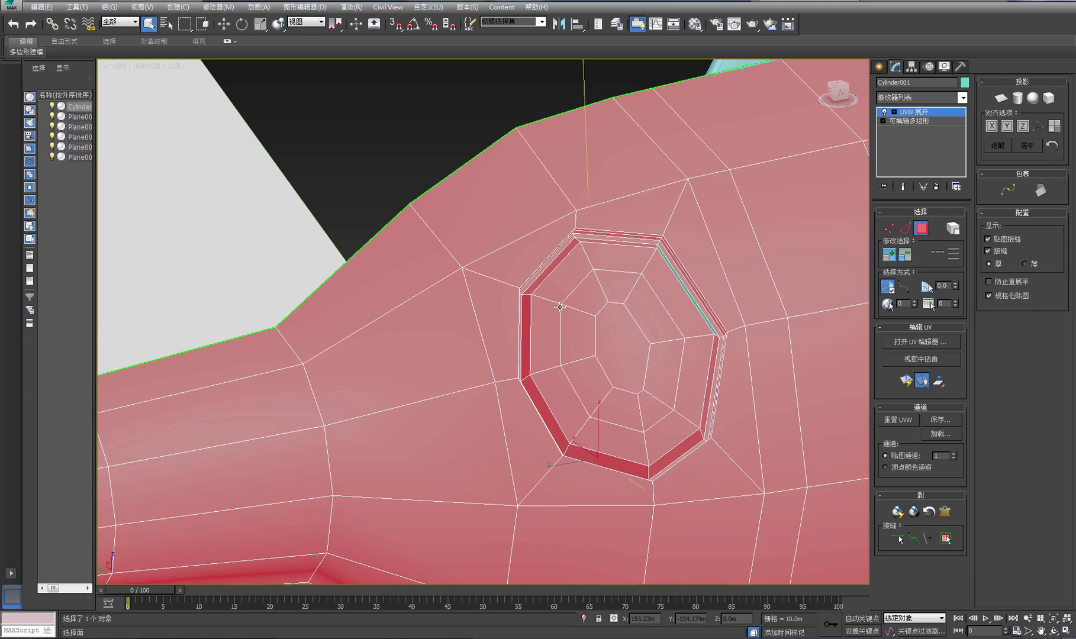
pyautogui.moveTo(596, 341)
pyautogui.mouseDown()
pyautogui.moveTo(619, 347)
pyautogui.moveTo(658, 312)
pyautogui.moveTo(669, 278)
pyautogui.moveTo(619, 287)
pyautogui.moveTo(565, 269)
pyautogui.moveTo(540, 291)
pyautogui.moveTo(538, 325)
pyautogui.moveTo(580, 314)
pyautogui.moveTo(589, 386)
pyautogui.moveTo(542, 400)
pyautogui.moveTo(588, 436)
pyautogui.moveTo(619, 415)
pyautogui.moveTo(648, 414)
pyautogui.moveTo(670, 457)
pyautogui.moveTo(687, 400)
pyautogui.moveTo(671, 382)
pyautogui.moveTo(707, 402)
pyautogui.mouseUp()
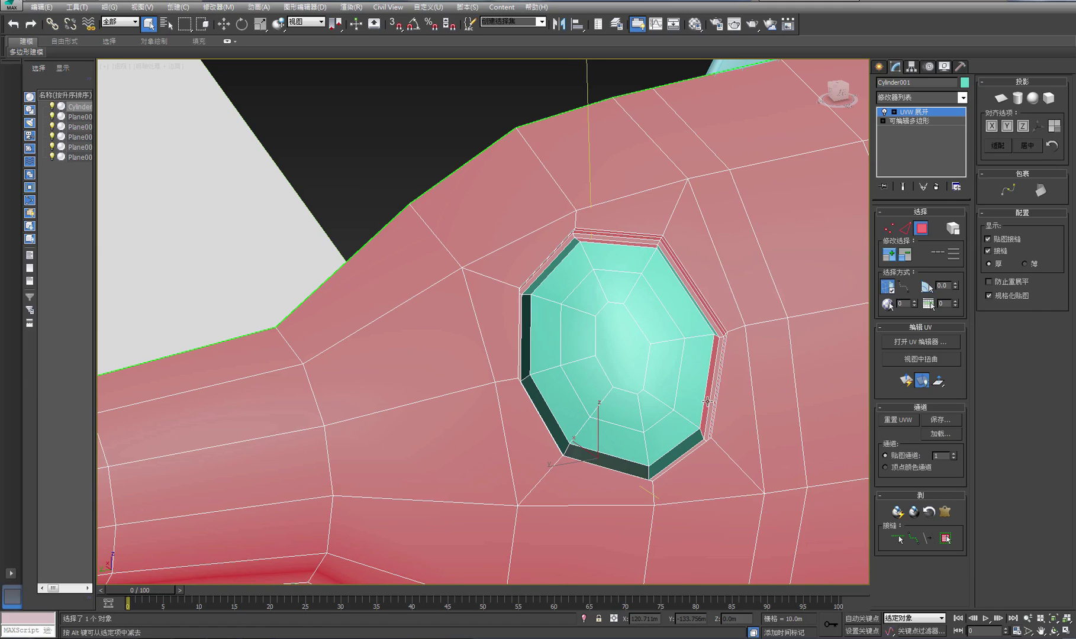
pyautogui.click(1057, 631)
pyautogui.moveTo(628, 294); pyautogui.dragTo(607, 325)
pyautogui.rightClick(449, 135)
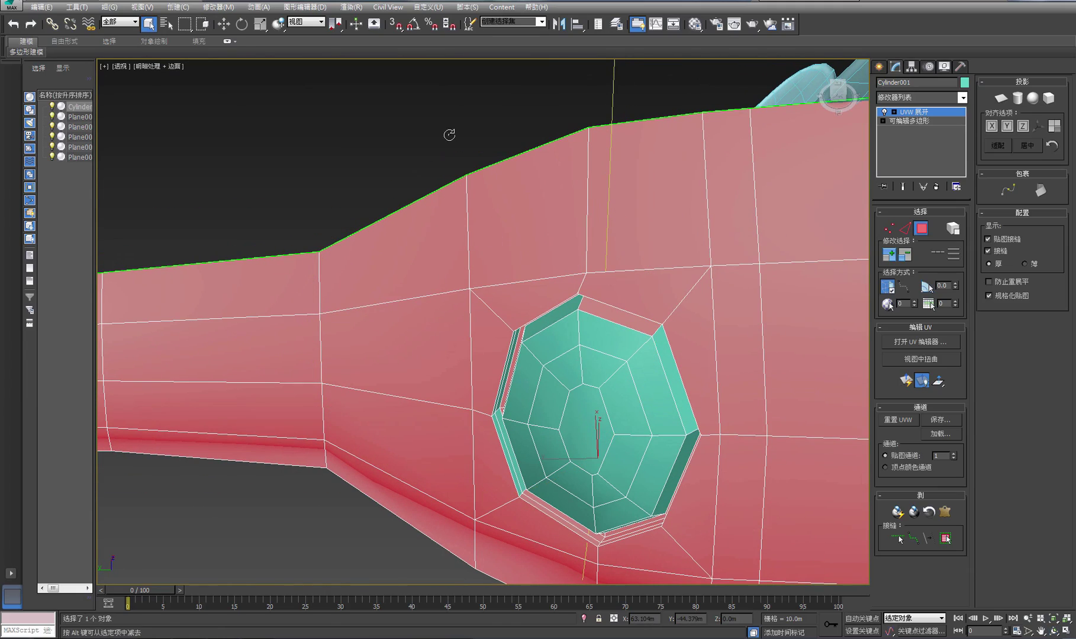
pyautogui.click(614, 322)
# Add the unselected outer rim polygons on the mouth-facing side of the eye socket back to the selection.
pyautogui.click(1055, 631)
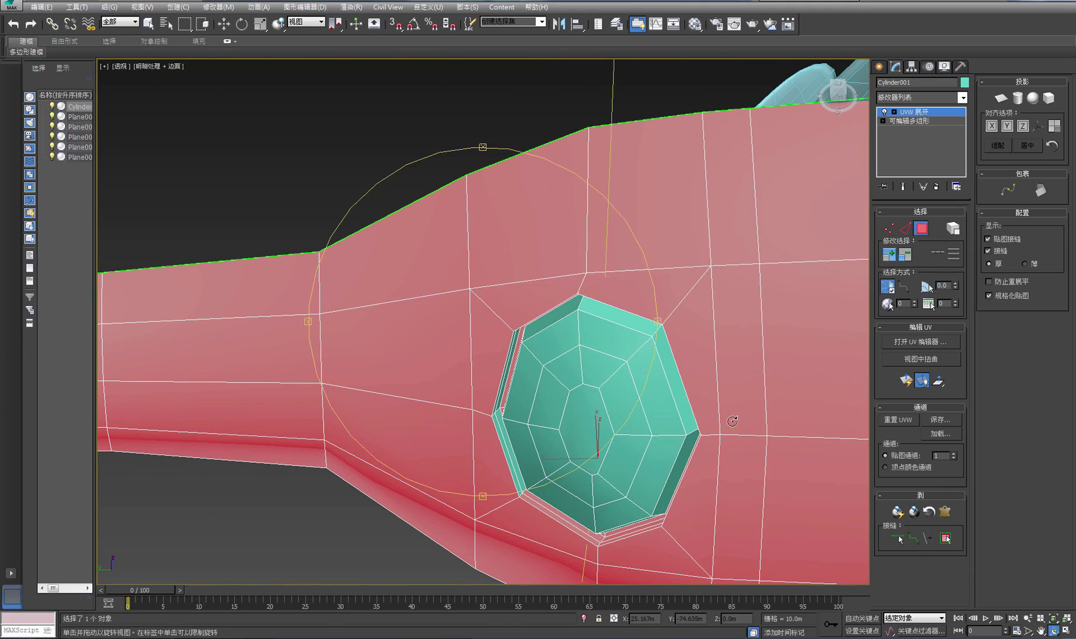
pyautogui.moveTo(536, 316); pyautogui.dragTo(540, 241)
pyautogui.press('q')
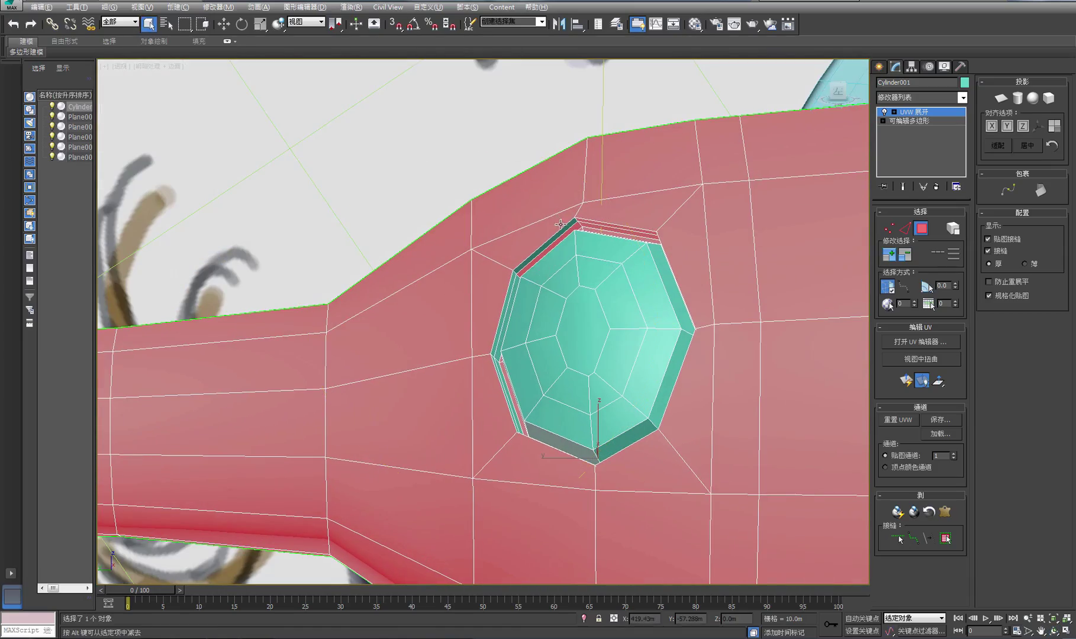
pyautogui.keyDown('ctrl'); pyautogui.click(538, 249); pyautogui.keyUp('ctrl')
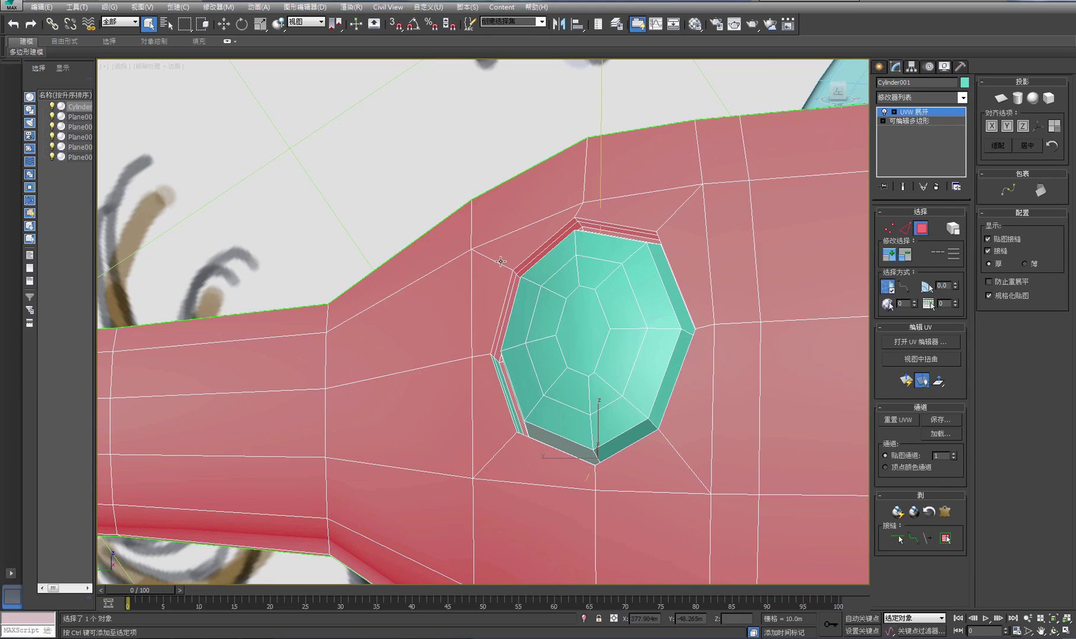
pyautogui.click(1056, 632)
pyautogui.moveTo(667, 366); pyautogui.dragTo(488, 315)
pyautogui.rightClick(379, 126)
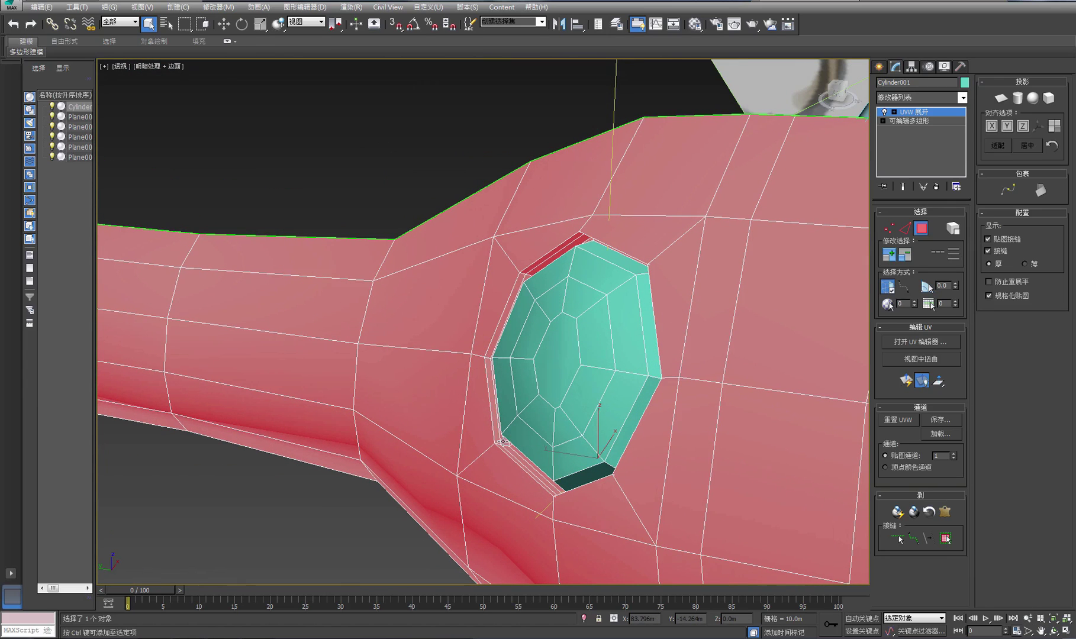
pyautogui.click(1056, 632)
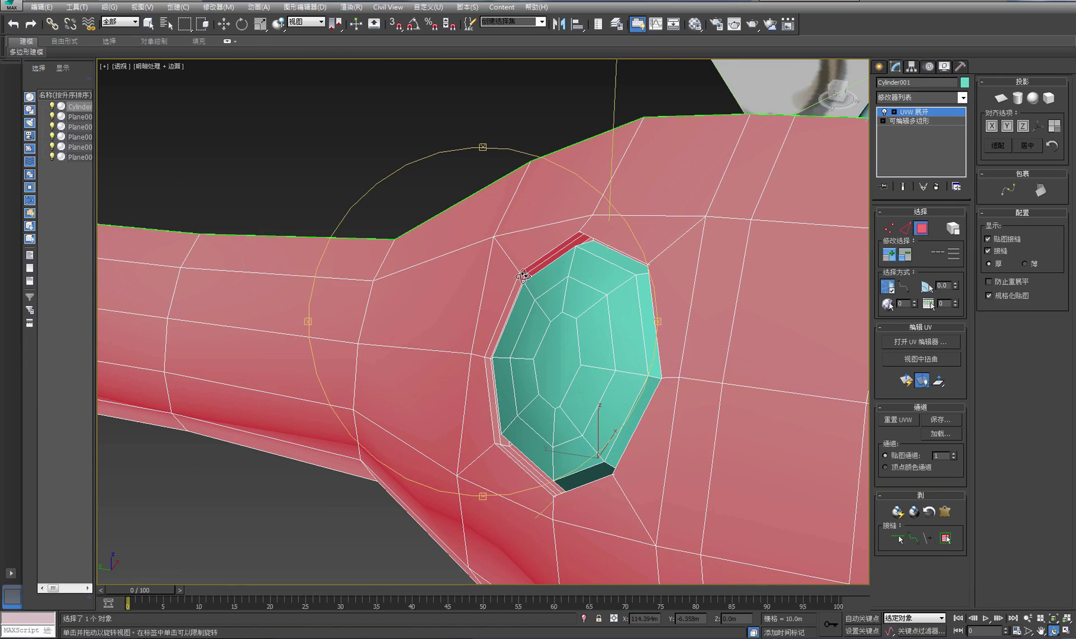
pyautogui.moveTo(569, 272)
pyautogui.mouseDown()
pyautogui.moveTo(588, 264)
pyautogui.moveTo(644, 279)
pyautogui.moveTo(579, 277)
pyautogui.moveTo(589, 234)
pyautogui.moveTo(559, 284)
pyautogui.moveTo(569, 247)
pyautogui.moveTo(593, 244)
pyautogui.moveTo(591, 304)
pyautogui.moveTo(637, 280)
pyautogui.moveTo(557, 272)
pyautogui.moveTo(598, 296)
pyautogui.moveTo(663, 276)
pyautogui.moveTo(745, 291)
pyautogui.moveTo(781, 280)
pyautogui.moveTo(772, 305)
pyautogui.moveTo(741, 277)
pyautogui.moveTo(746, 261)
pyautogui.moveTo(646, 290)
pyautogui.moveTo(644, 306)
pyautogui.mouseUp()
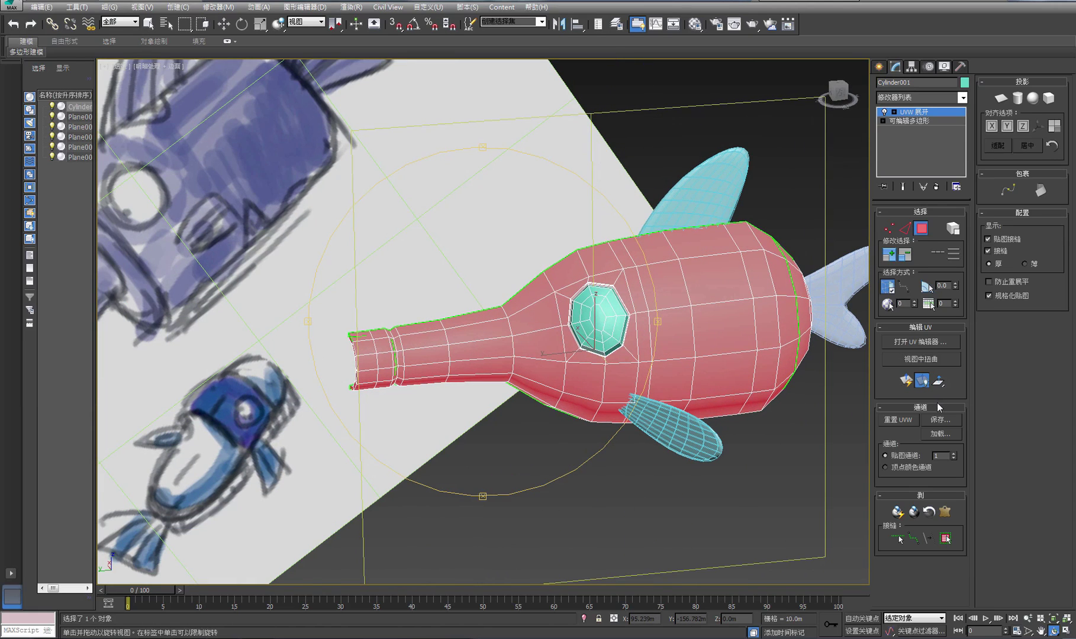
# Open the UV editor and apply a quick planar map to the selected body polygons.
pyautogui.click(909, 343)
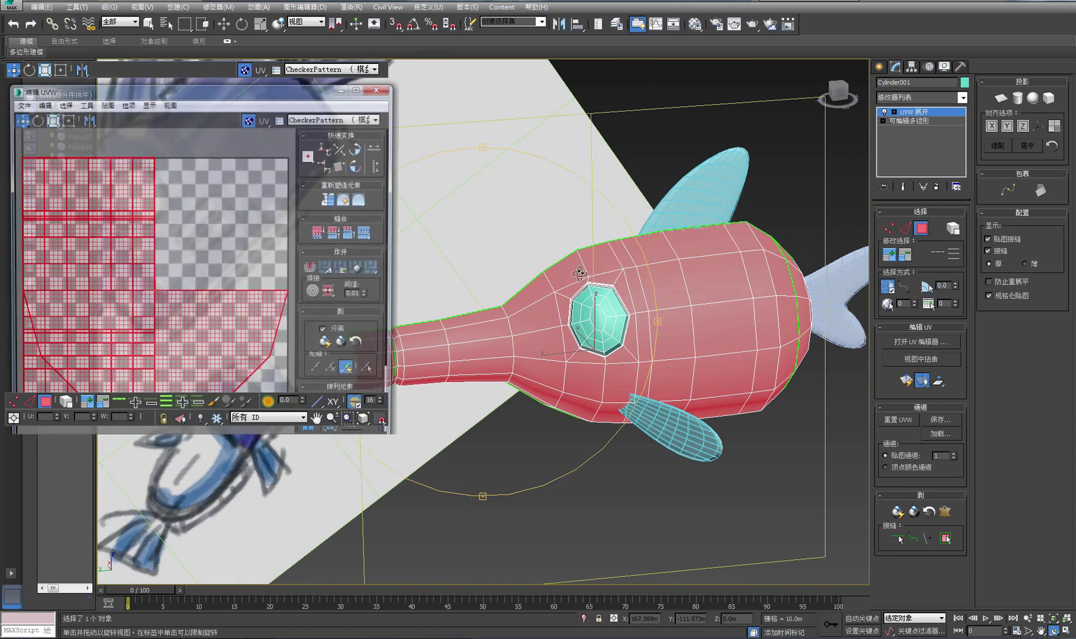
pyautogui.moveTo(230, 41); pyautogui.dragTo(360, 81)
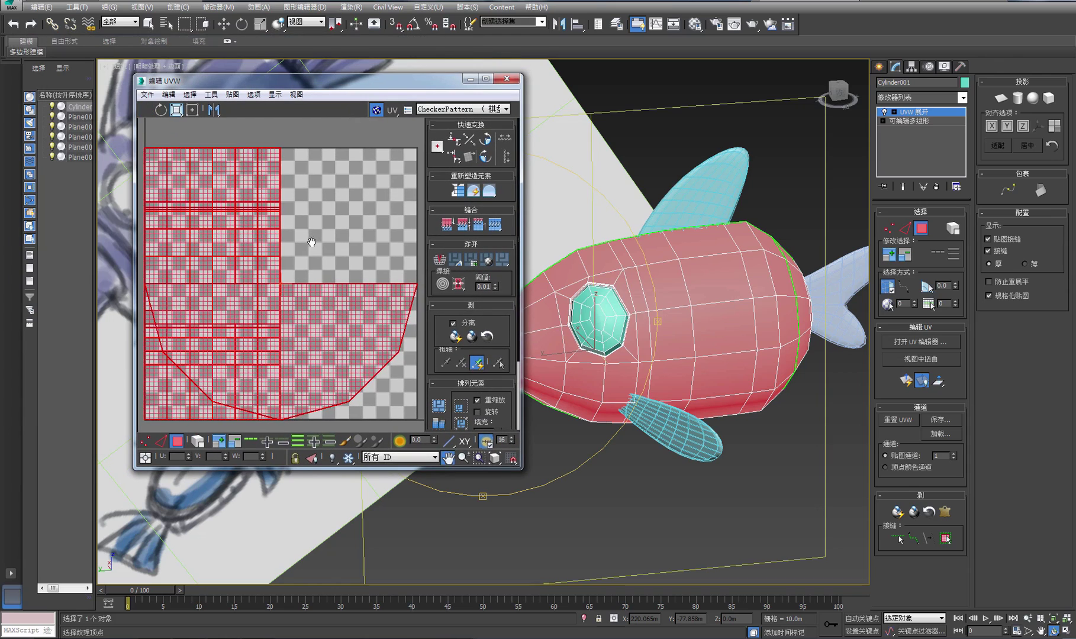
pyautogui.scroll(-3, 308, 243)
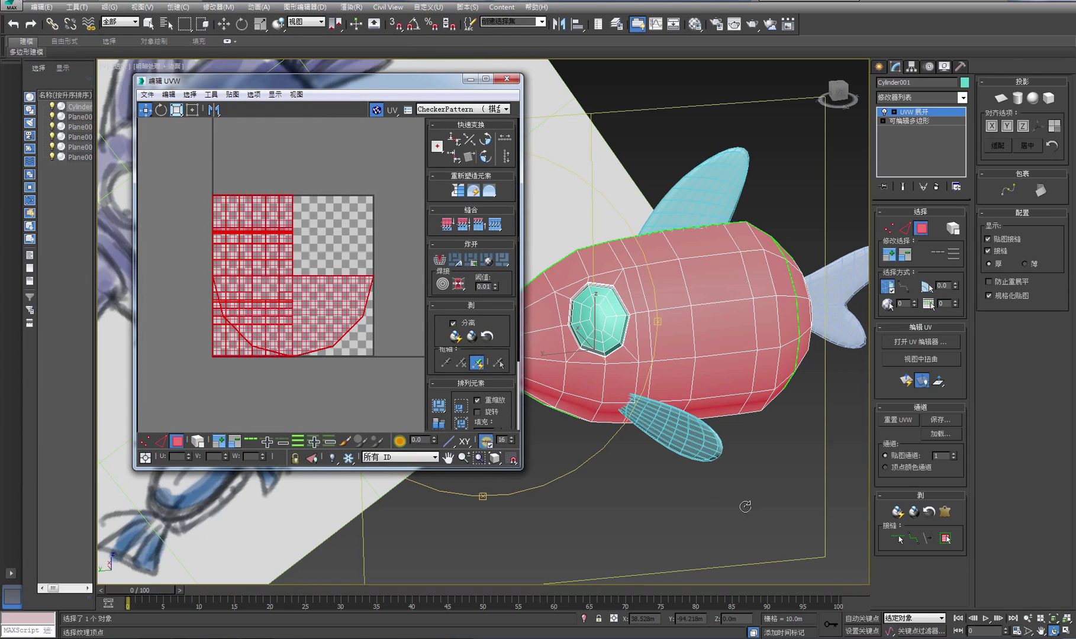
pyautogui.click(905, 381)
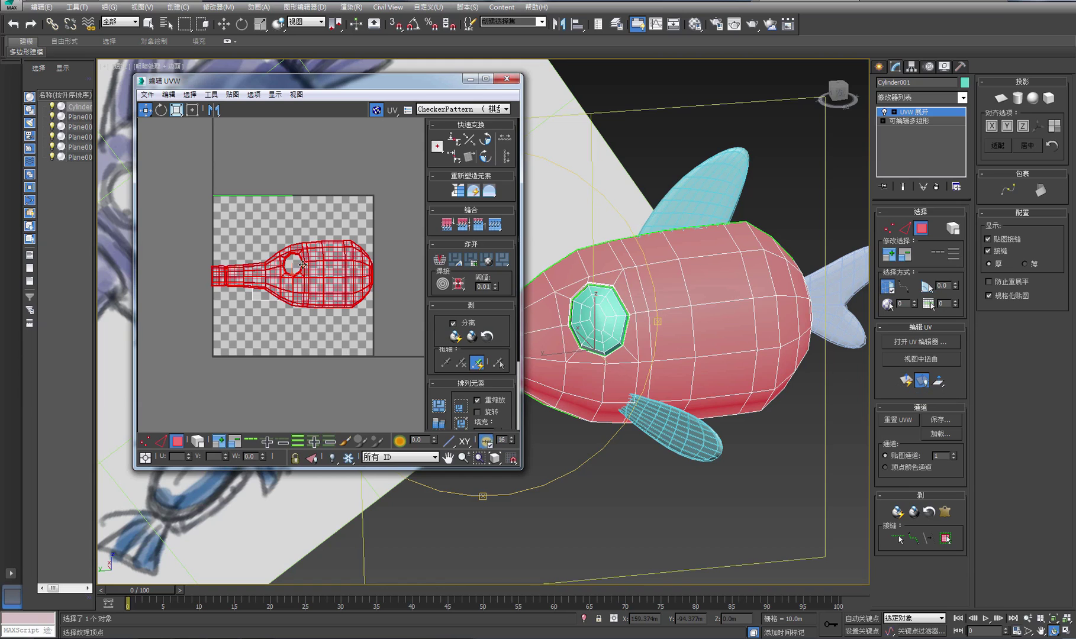
pyautogui.scroll(5, 644, 309)
pyautogui.moveTo(305, 230); pyautogui.dragTo(285, 255, button='middle')
pyautogui.scroll(4, 319, 279)
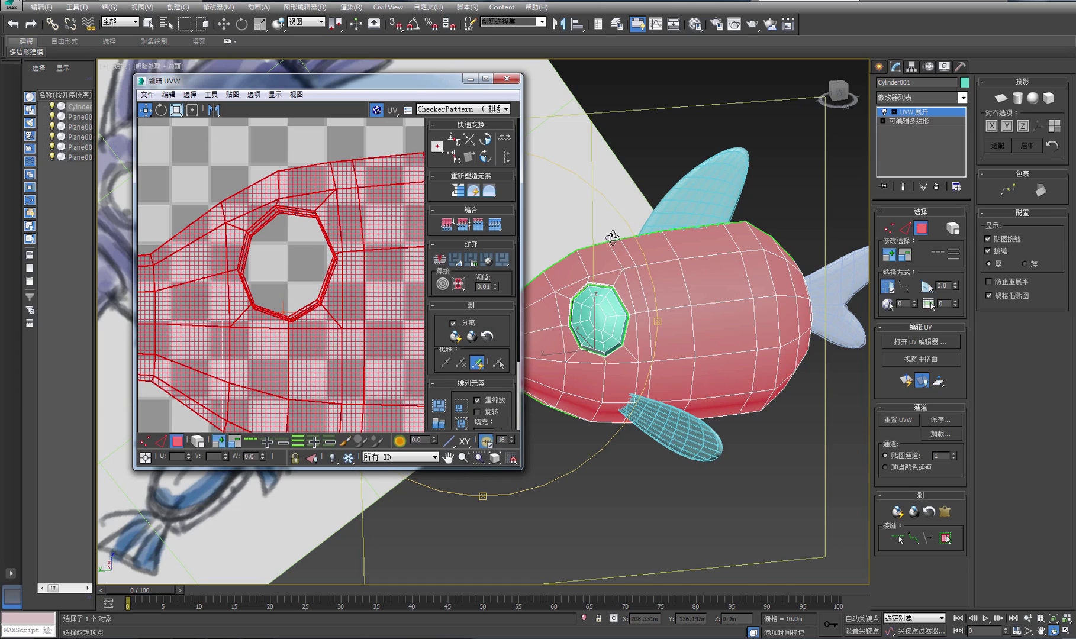
# Move the bottle-shaped body shell outside the checker tile, below and to its left, and clear the selection.
pyautogui.scroll(-4, 341, 230)
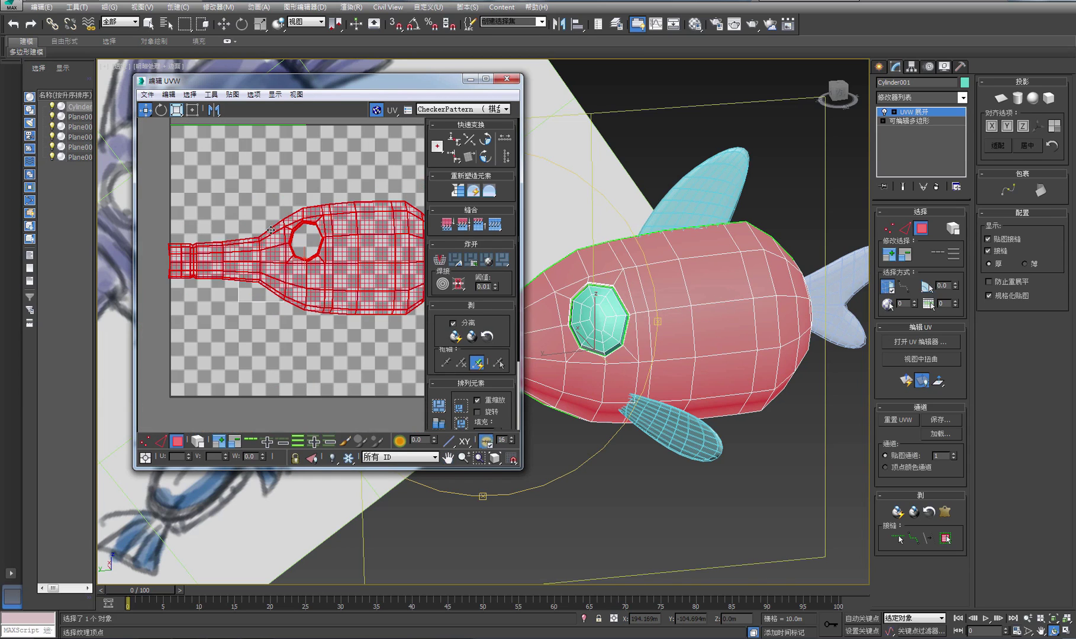
pyautogui.moveTo(343, 225); pyautogui.dragTo(327, 291, button='middle')
pyautogui.scroll(-3, 357, 295)
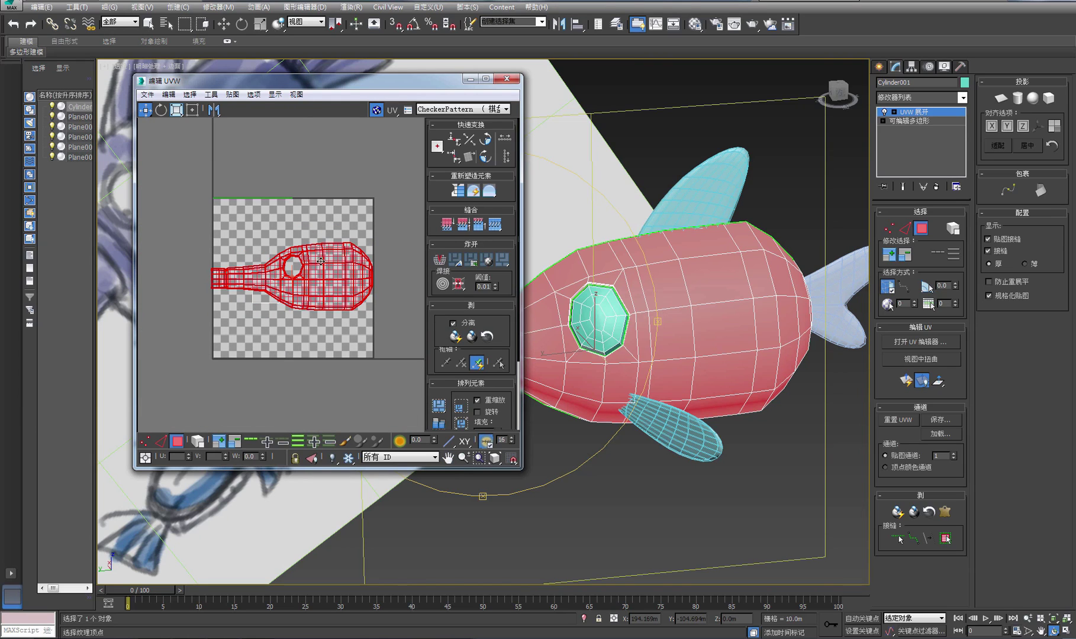
pyautogui.moveTo(321, 261); pyautogui.dragTo(249, 406)
pyautogui.scroll(-2, 396, 367)
pyautogui.moveTo(391, 349); pyautogui.dragTo(422, 290, button='middle')
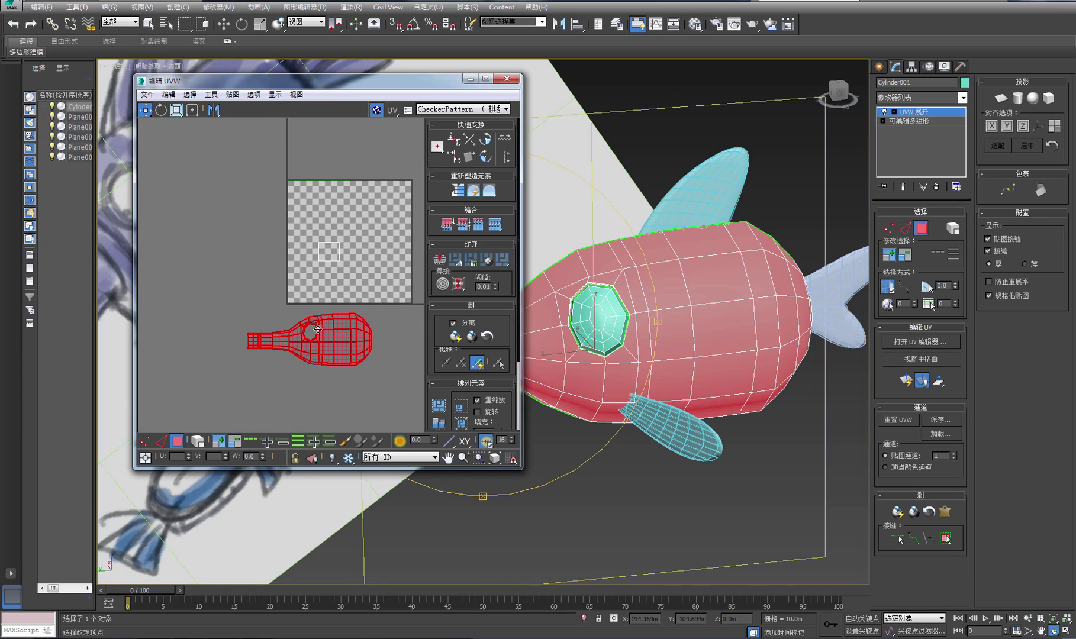
pyautogui.moveTo(322, 329); pyautogui.dragTo(231, 331)
pyautogui.click(331, 320)
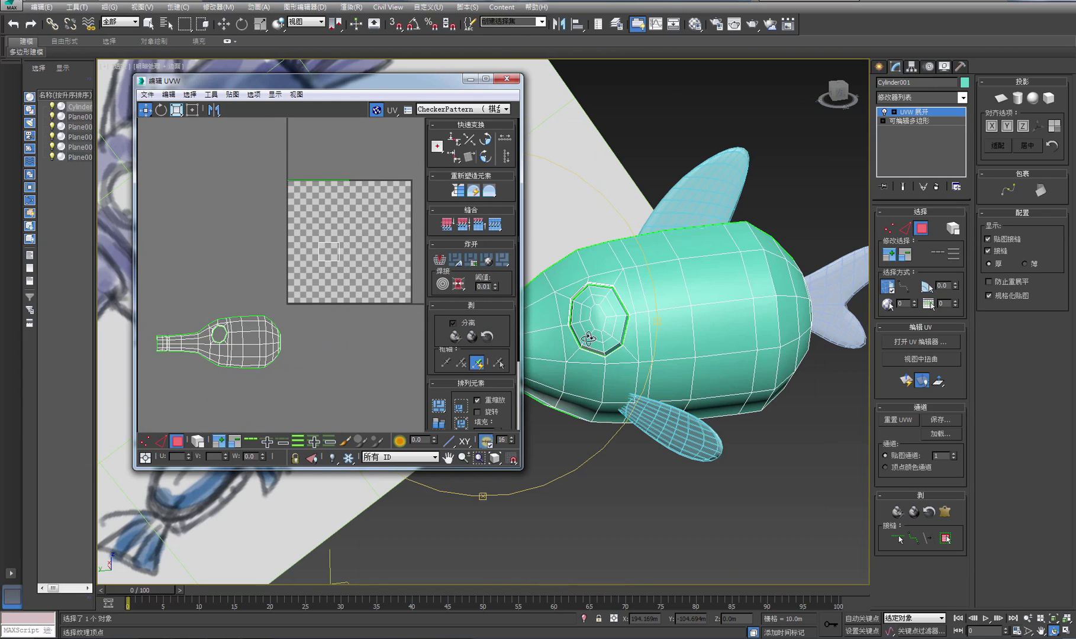
# Select only the eye's polygons through their square UV cluster inside the checker tile.
pyautogui.moveTo(641, 350); pyautogui.dragTo(794, 380, button='middle')
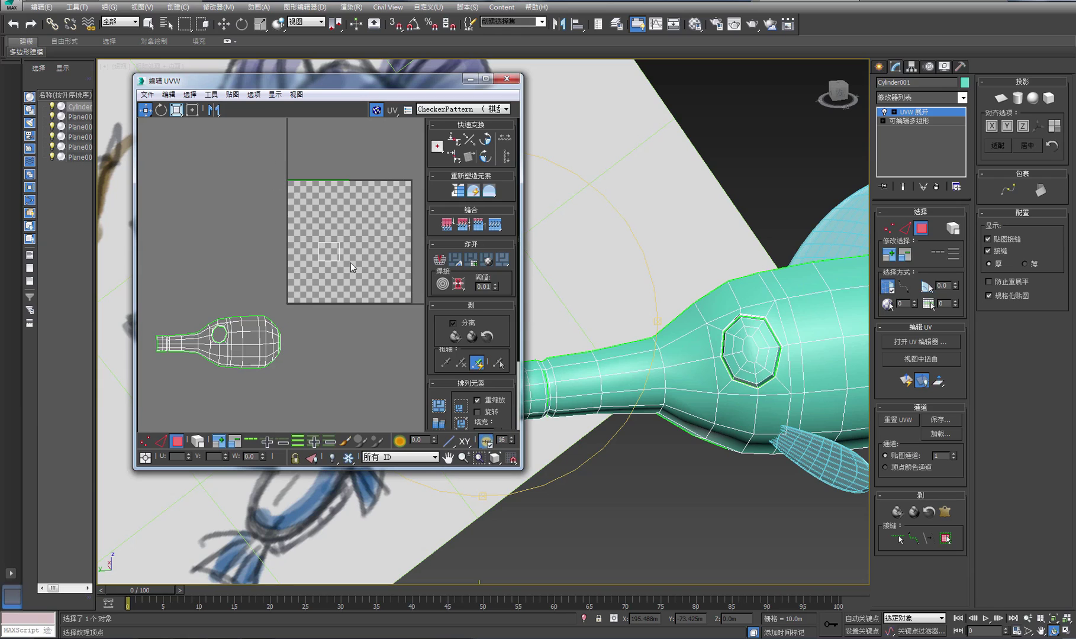
pyautogui.moveTo(350, 264); pyautogui.dragTo(384, 279)
pyautogui.click(238, 144)
pyautogui.hotkey('ctrl', 'a')
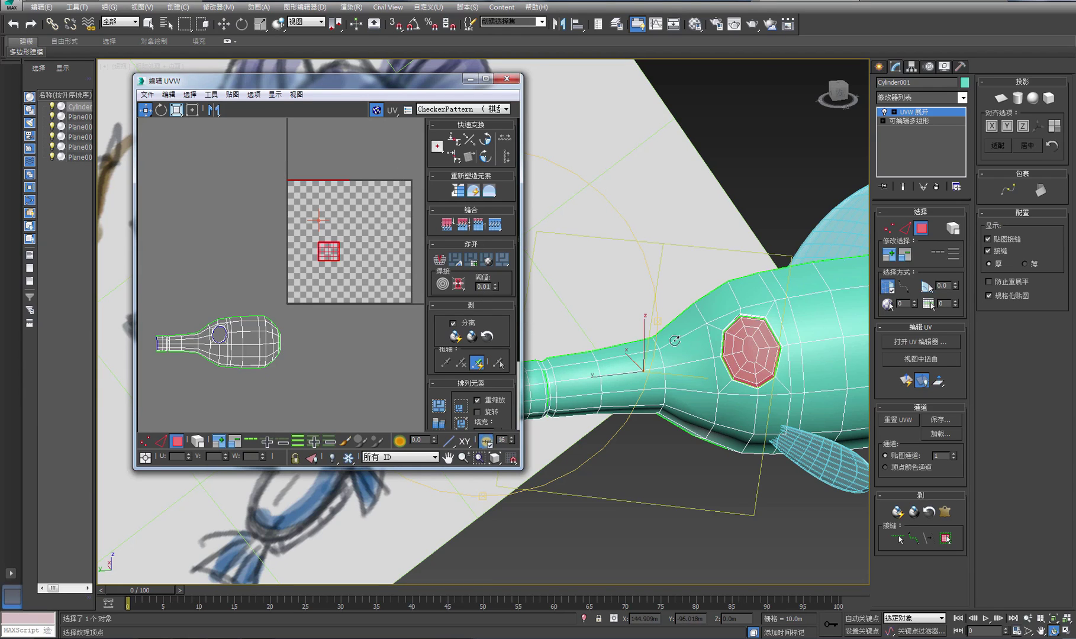
pyautogui.moveTo(681, 344)
pyautogui.mouseDown(button='middle')
pyautogui.moveTo(775, 334)
pyautogui.moveTo(717, 384)
pyautogui.mouseUp(button='middle')
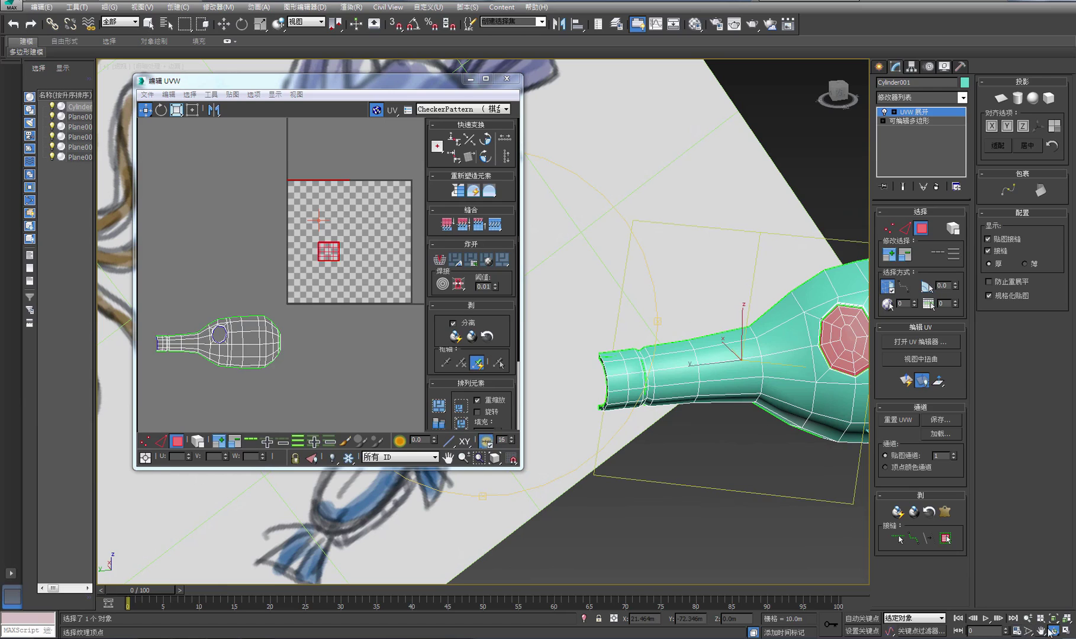
pyautogui.moveTo(702, 343)
pyautogui.keyDown('alt'); pyautogui.mouseDown(button='middle')
pyautogui.moveTo(649, 320)
pyautogui.moveTo(776, 285)
pyautogui.moveTo(630, 312)
pyautogui.moveTo(605, 293)
pyautogui.mouseUp(button='middle'); pyautogui.keyUp('alt')
pyautogui.rightClick(377, 218)
pyautogui.click(269, 223)
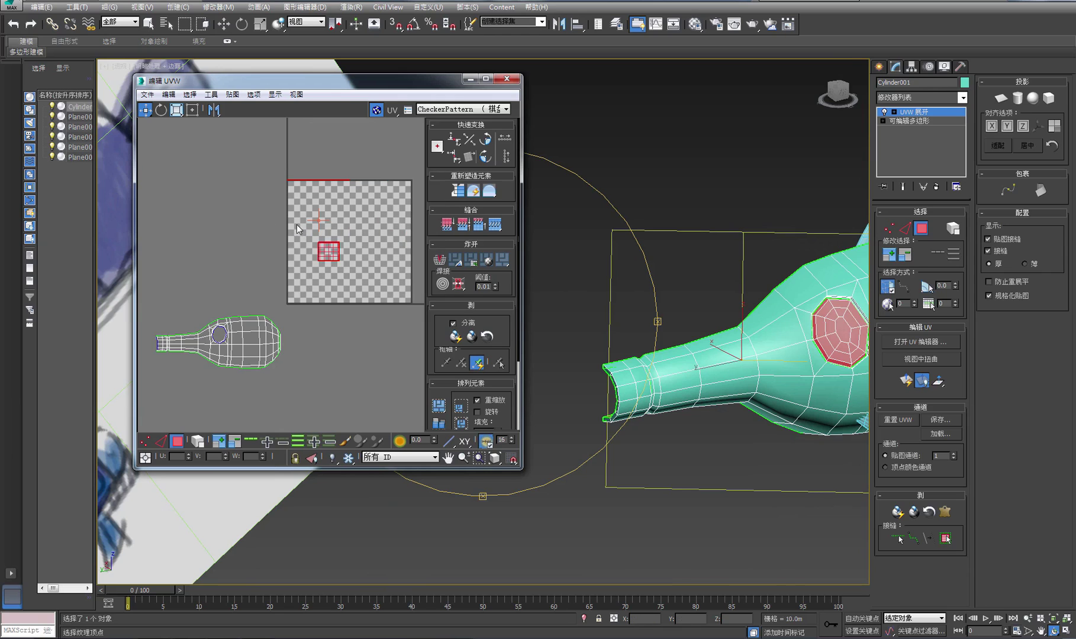
pyautogui.moveTo(360, 278); pyautogui.dragTo(363, 278)
pyautogui.moveTo(781, 308); pyautogui.dragTo(675, 320, button='middle')
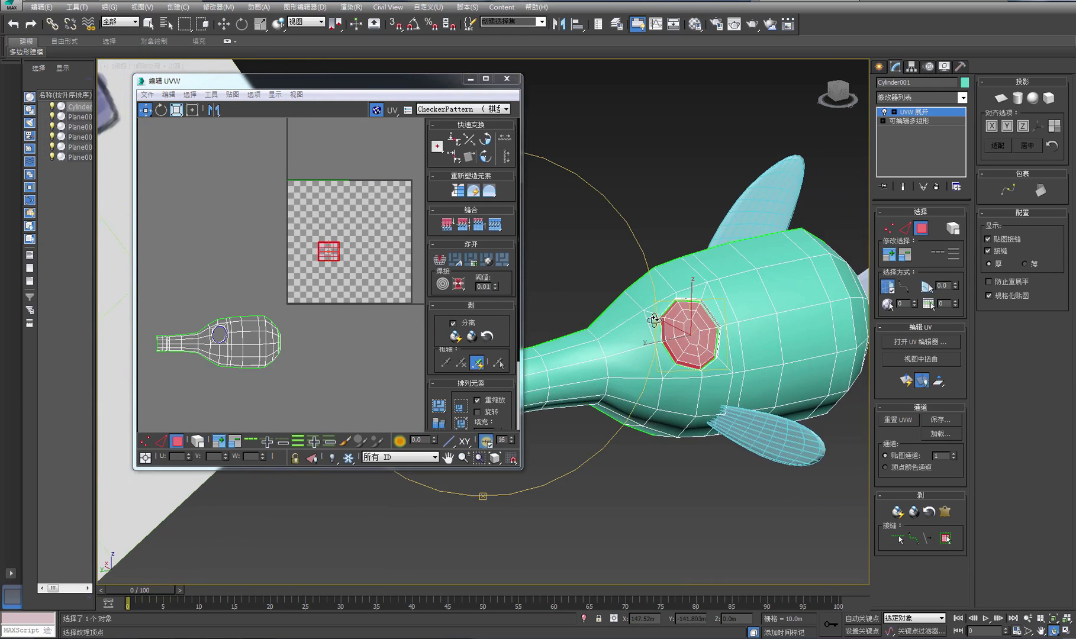
# Apply a quick planar map to the selected eye polygons.
pyautogui.scroll(3, 675, 320)
pyautogui.middleClick(341, 249)
pyautogui.scroll(7, 332, 241)
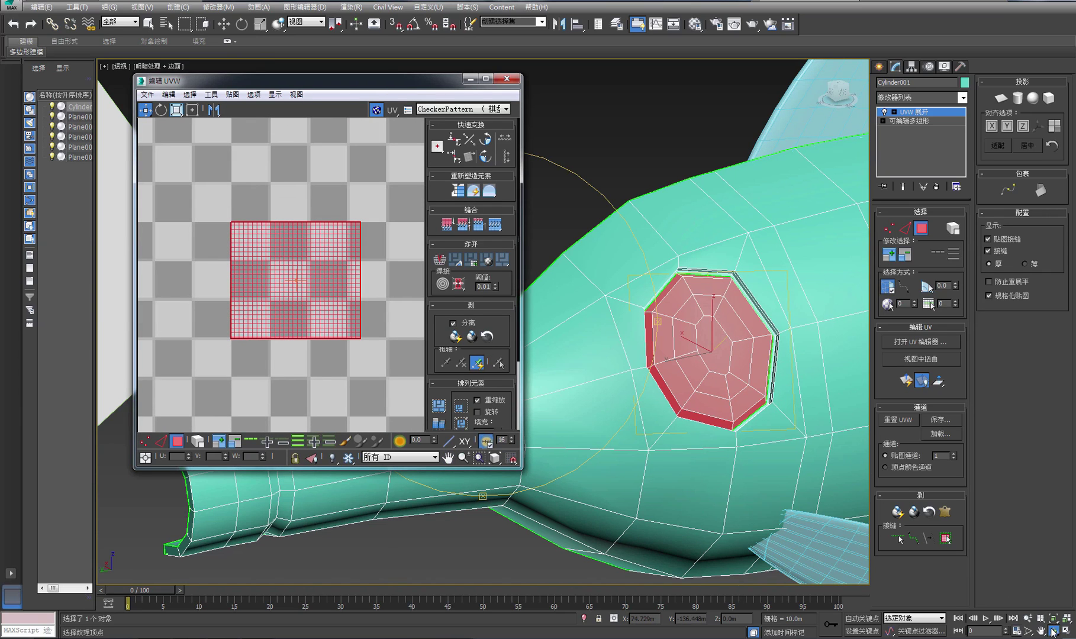
pyautogui.moveTo(690, 312); pyautogui.dragTo(670, 331)
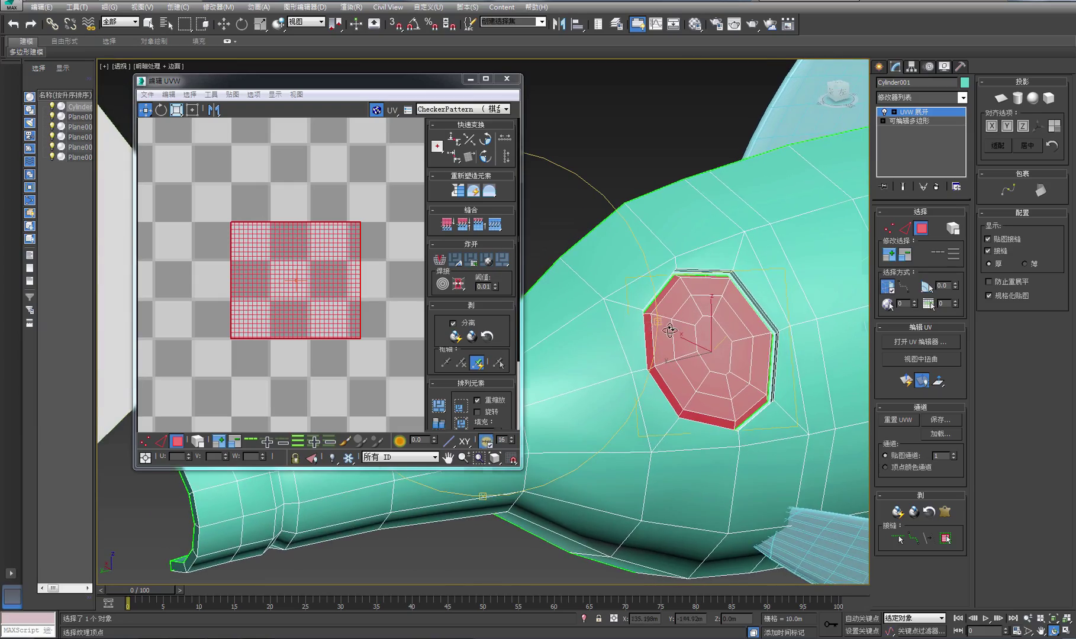
pyautogui.keyDown('alt'); pyautogui.moveTo(670, 330); pyautogui.dragTo(591, 317, button='middle'); pyautogui.keyUp('alt')
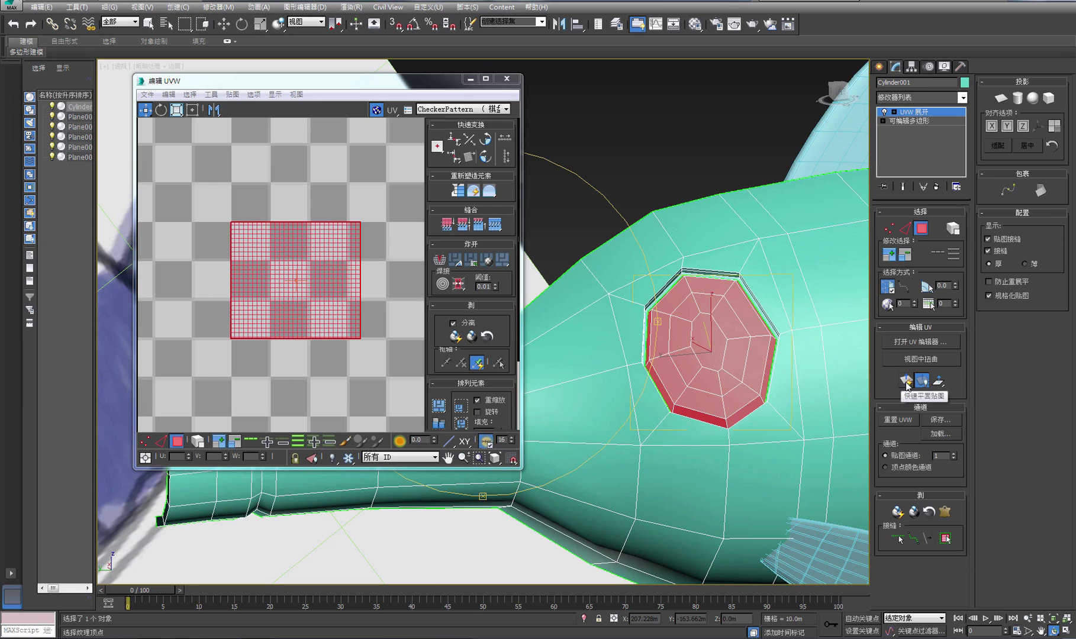
pyautogui.click(907, 382)
pyautogui.scroll(-6, 315, 294)
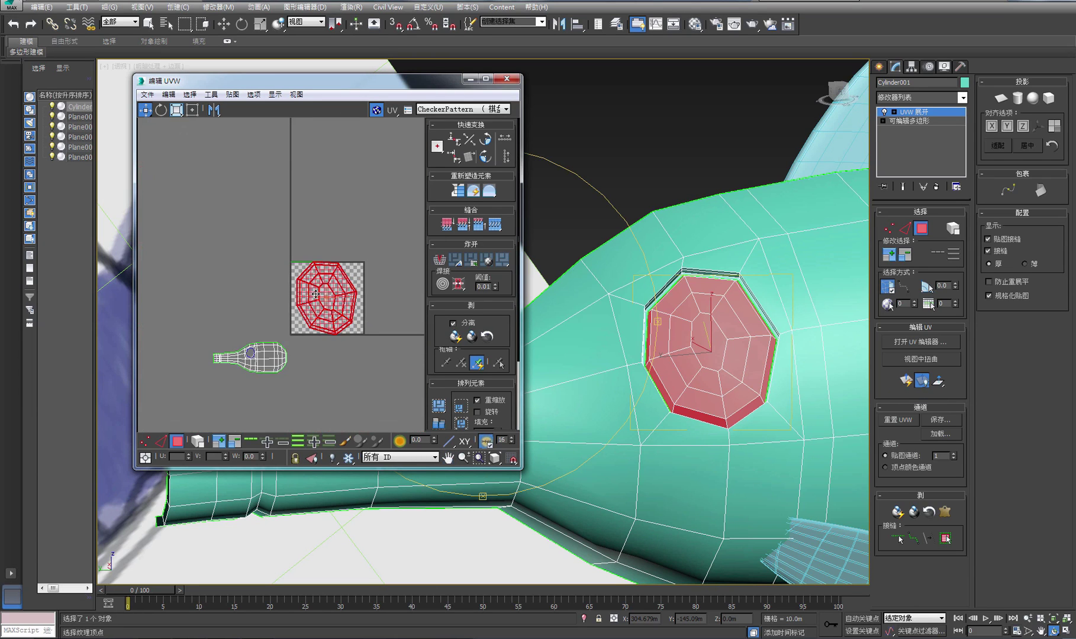
pyautogui.scroll(6, 316, 294)
pyautogui.scroll(-4, 309, 259)
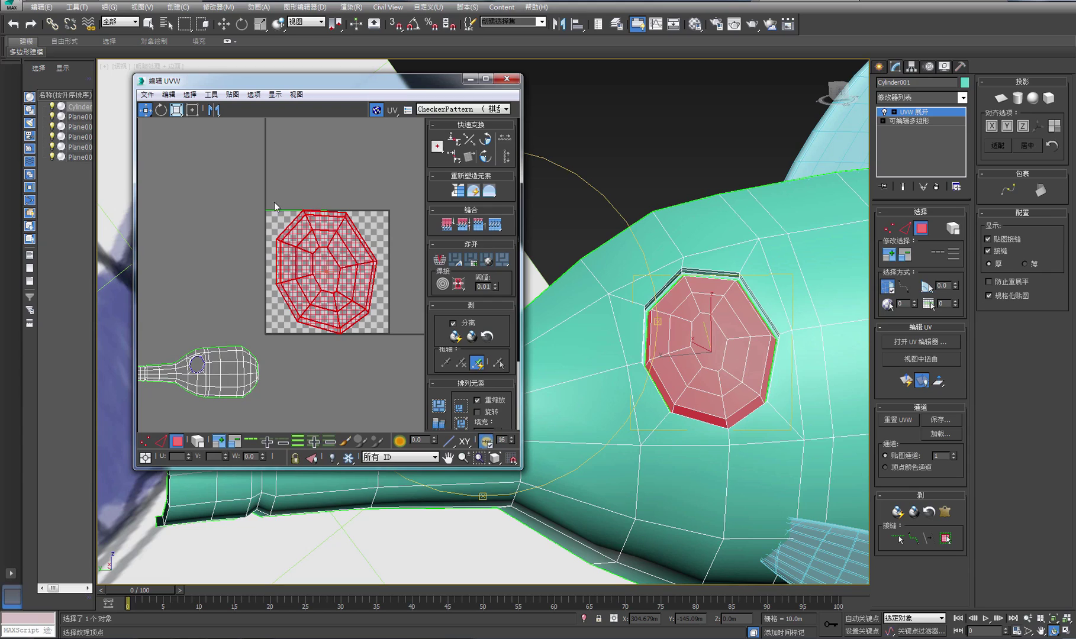
# Scale the eye shell down to roughly match the body shell and move it outside the tile, above the body.
pyautogui.click(177, 110)
pyautogui.moveTo(333, 280); pyautogui.dragTo(332, 355)
pyautogui.click(145, 110)
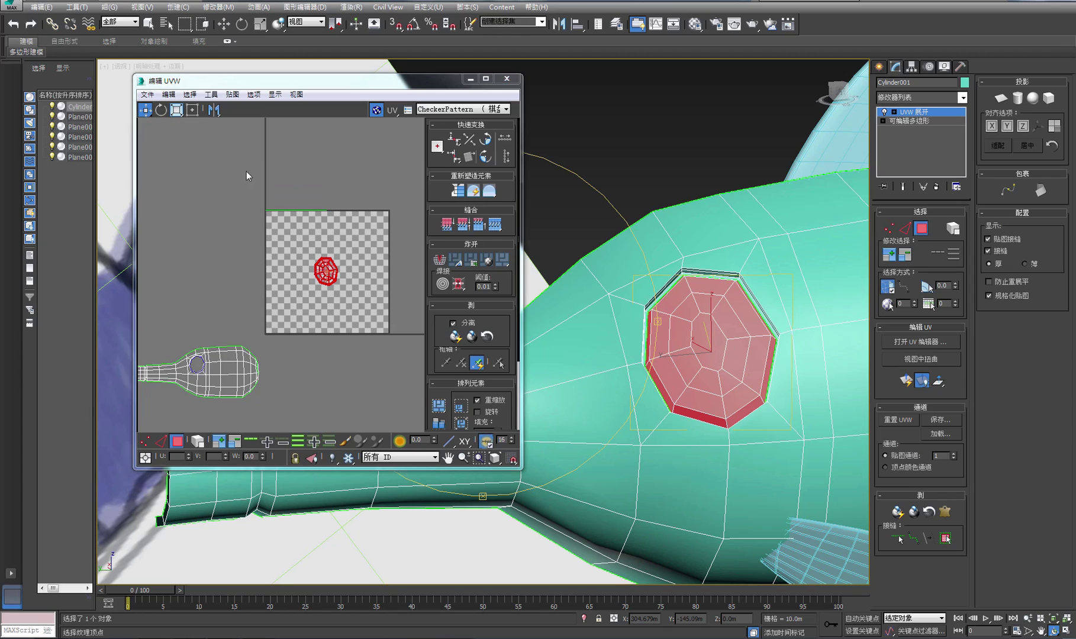
pyautogui.moveTo(328, 272); pyautogui.dragTo(220, 284)
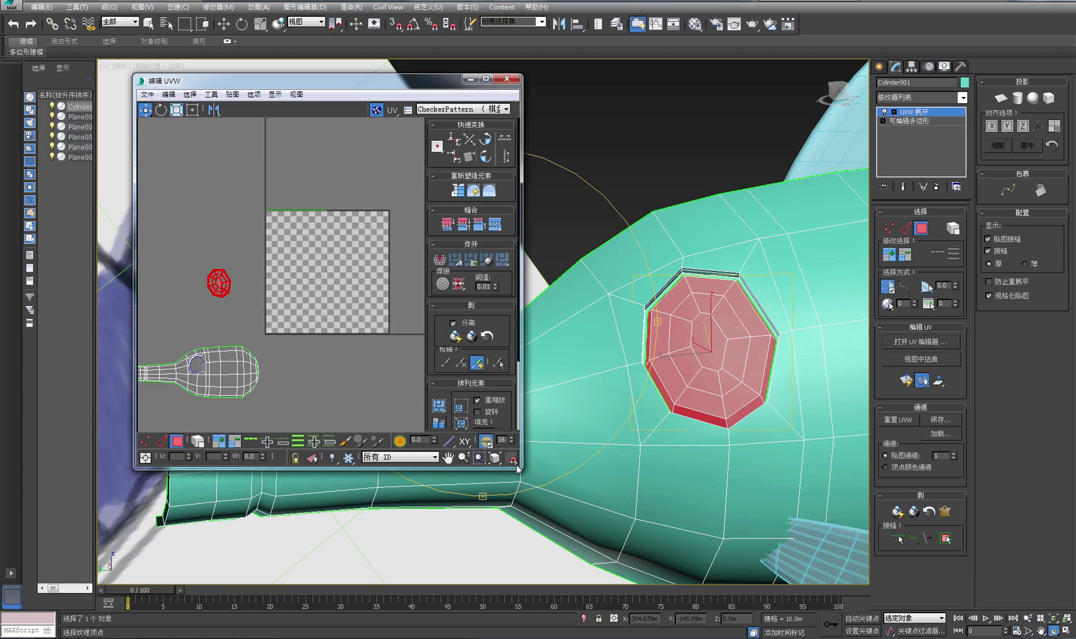
# Enlarge the UV editor window and select the remaining unmapped UVs along the checker tile's upper edge.
pyautogui.moveTo(518, 468); pyautogui.dragTo(632, 581)
pyautogui.scroll(4, 396, 431)
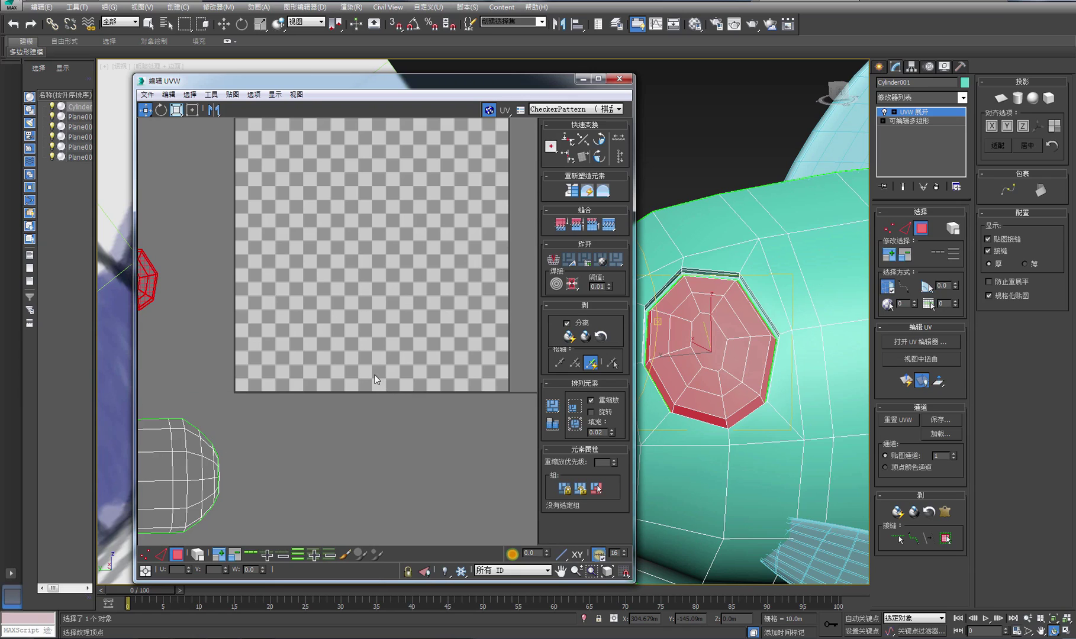
pyautogui.moveTo(375, 374); pyautogui.dragTo(371, 415, button='middle')
pyautogui.scroll(-1, 370, 414)
pyautogui.moveTo(184, 416); pyautogui.dragTo(269, 410, button='middle')
pyautogui.scroll(-2, 292, 338)
pyautogui.scroll(3, 266, 403)
pyautogui.moveTo(300, 351); pyautogui.dragTo(230, 411, button='middle')
pyautogui.moveTo(748, 322); pyautogui.dragTo(823, 320, button='middle')
pyautogui.scroll(-2, 823, 319)
pyautogui.moveTo(175, 215); pyautogui.dragTo(357, 305)
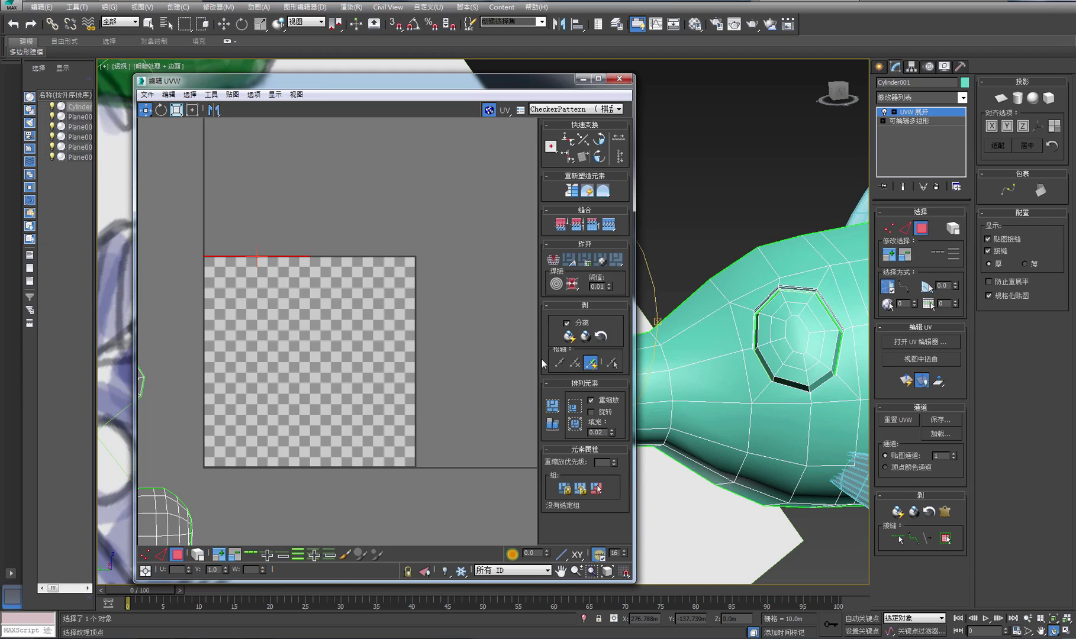
# Bring the fish's mouth opening into view and apply a quick planar map to the selected inner mouth polygons.
pyautogui.moveTo(710, 406)
pyautogui.mouseDown(button='middle')
pyautogui.moveTo(841, 403)
pyautogui.moveTo(764, 418)
pyautogui.mouseUp(button='middle')
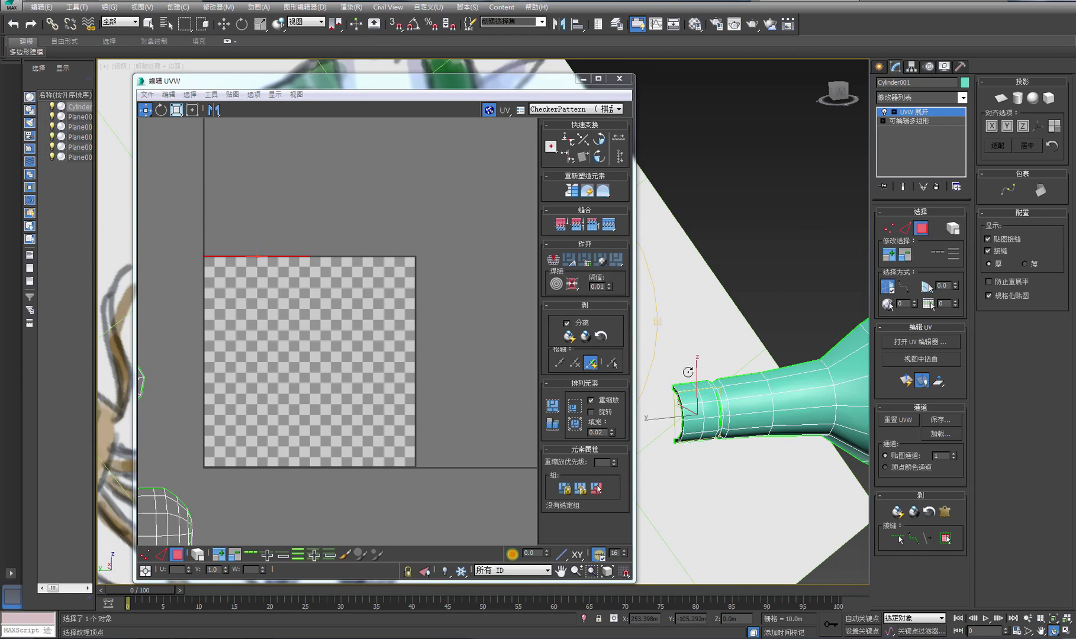
pyautogui.moveTo(692, 385)
pyautogui.mouseDown()
pyautogui.moveTo(722, 385)
pyautogui.moveTo(672, 383)
pyautogui.moveTo(710, 332)
pyautogui.moveTo(678, 379)
pyautogui.moveTo(660, 353)
pyautogui.moveTo(764, 344)
pyautogui.moveTo(743, 377)
pyautogui.moveTo(690, 382)
pyautogui.moveTo(707, 294)
pyautogui.mouseUp()
pyautogui.moveTo(514, 84); pyautogui.dragTo(346, 104)
pyautogui.moveTo(612, 288); pyautogui.dragTo(566, 280)
pyautogui.scroll(-3, 288, 280)
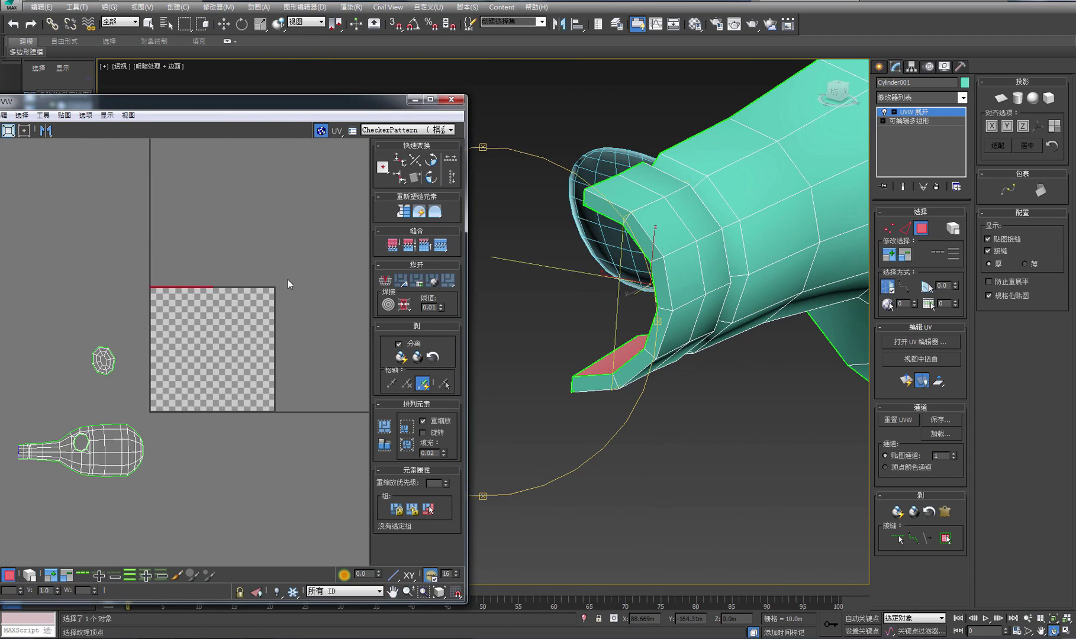
pyautogui.moveTo(288, 107); pyautogui.dragTo(359, 97)
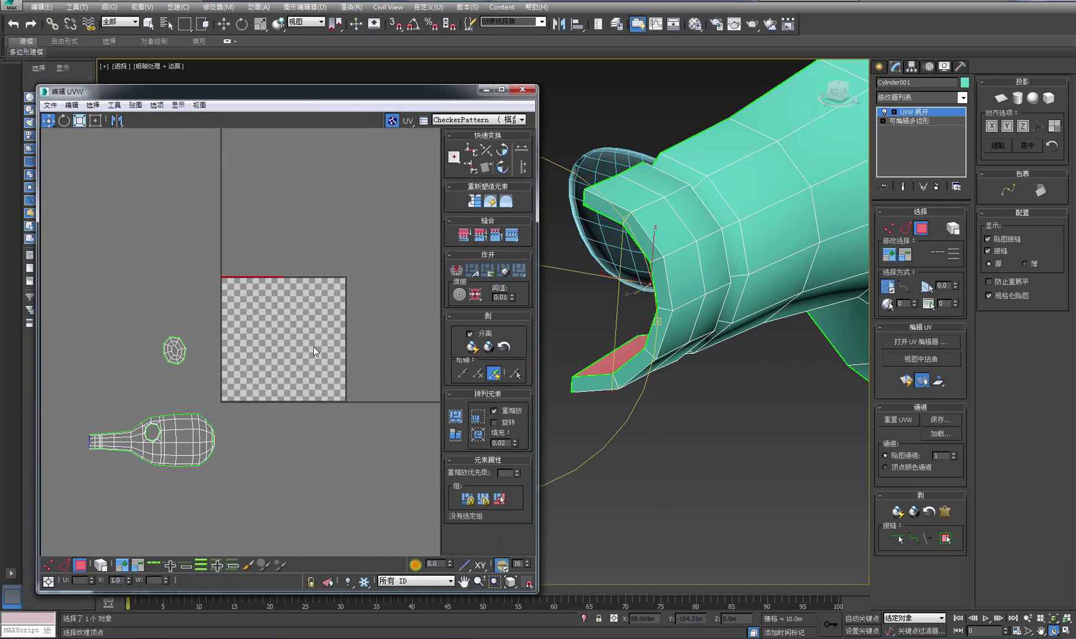
pyautogui.click(907, 381)
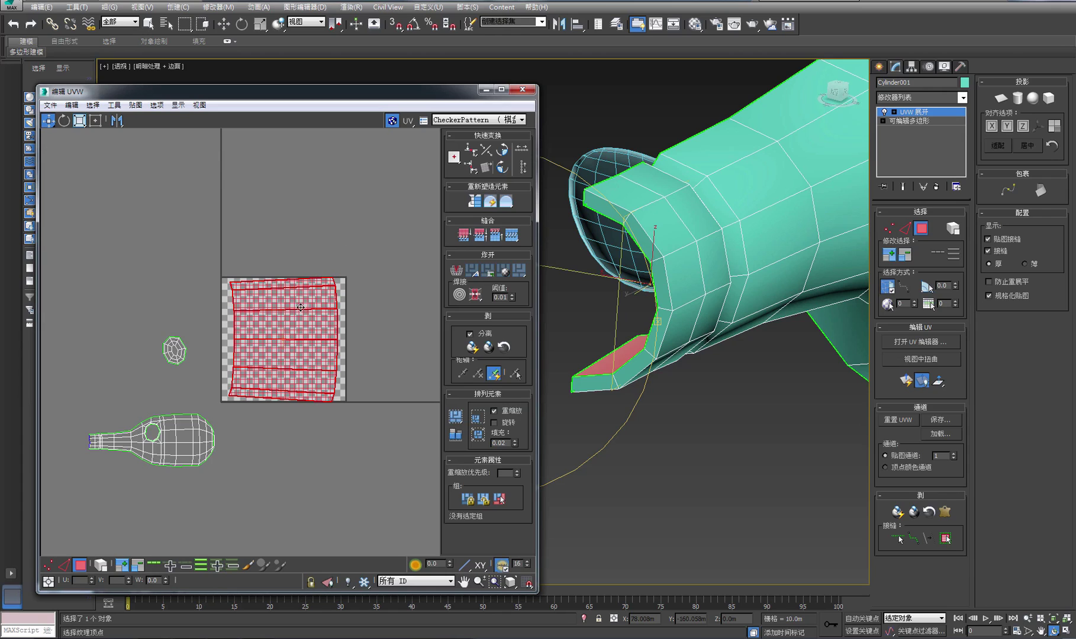
# Move the mouth shell out of the checker tile and place it beside the neck end of the body shell.
pyautogui.moveTo(290, 312); pyautogui.dragTo(94, 266)
pyautogui.moveTo(207, 316); pyautogui.dragTo(364, 272, button='middle')
pyautogui.moveTo(208, 267); pyautogui.dragTo(132, 398)
pyautogui.scroll(5, 320, 338)
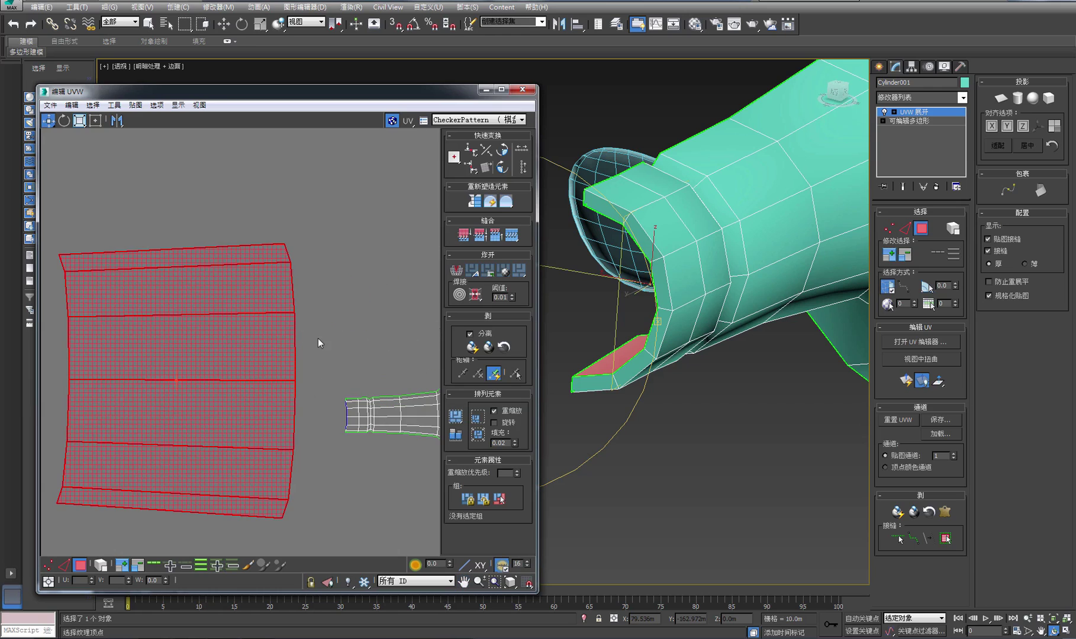
pyautogui.scroll(2, 341, 352)
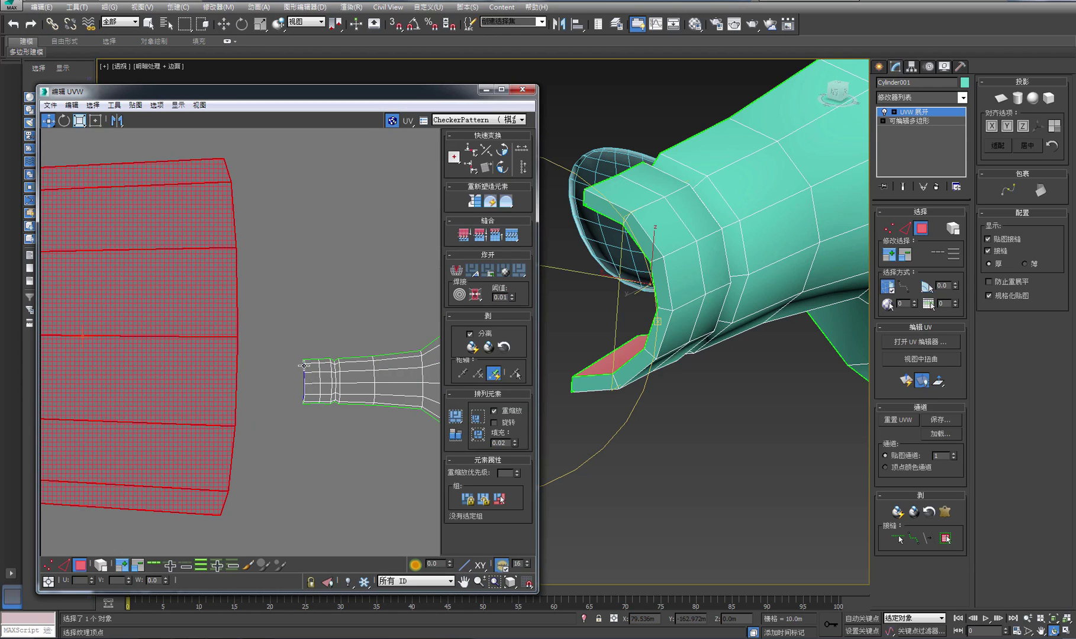
pyautogui.scroll(-3, 277, 343)
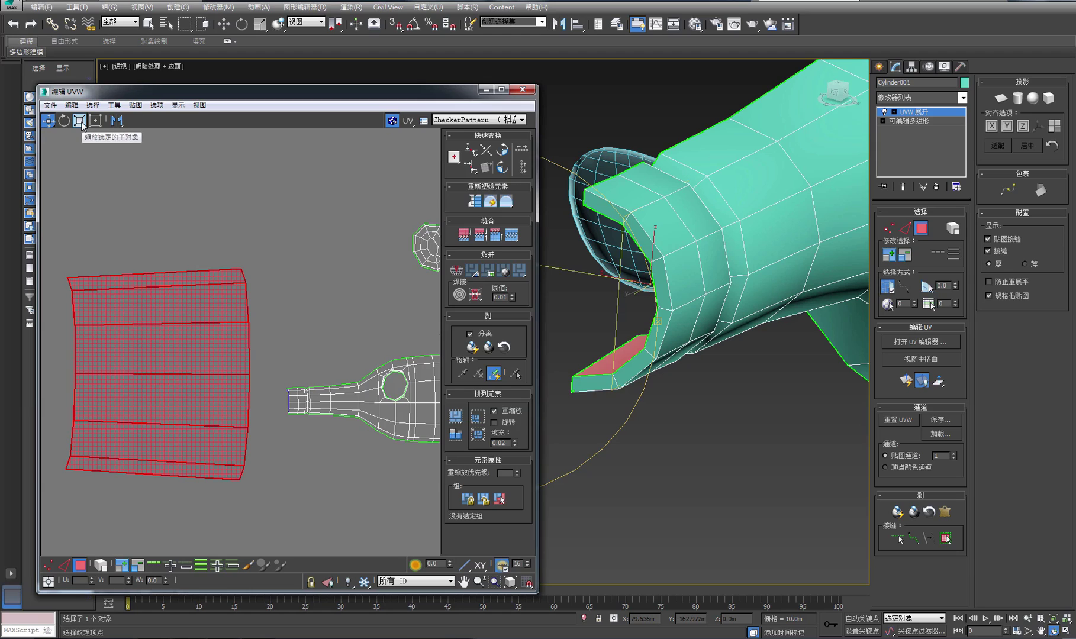
# Scale the mouth shell down to roughly match the body shell's neck height and clear the selection.
pyautogui.click(79, 121)
pyautogui.moveTo(169, 309); pyautogui.dragTo(243, 391)
pyautogui.click(49, 121)
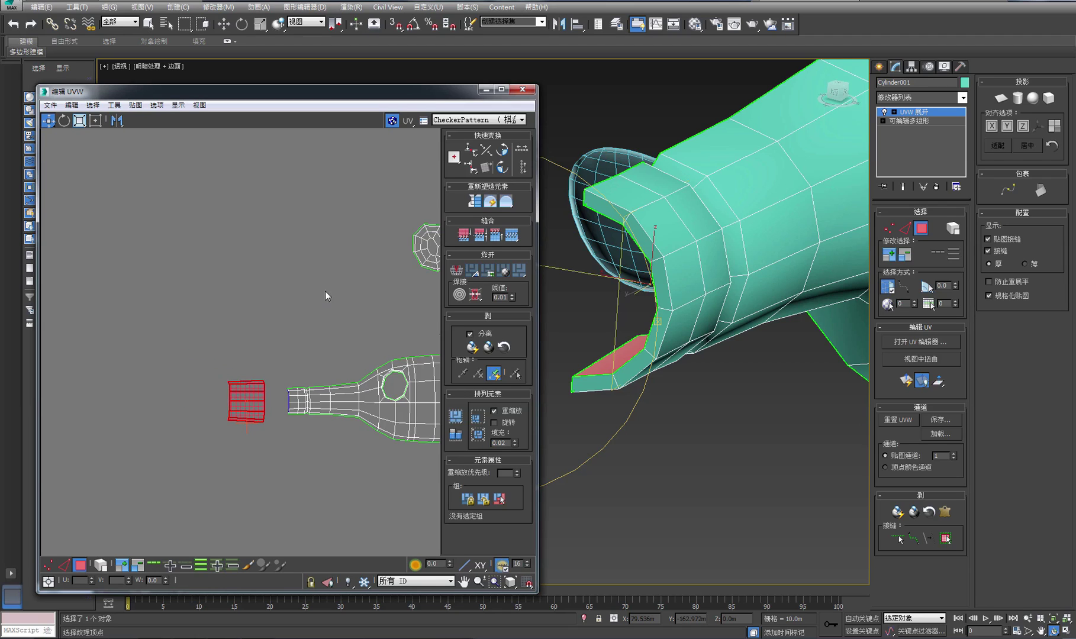
pyautogui.moveTo(339, 255); pyautogui.dragTo(206, 244, button='middle')
pyautogui.scroll(-3, 255, 265)
pyautogui.moveTo(357, 236); pyautogui.dragTo(285, 272, button='middle')
pyautogui.click(285, 273)
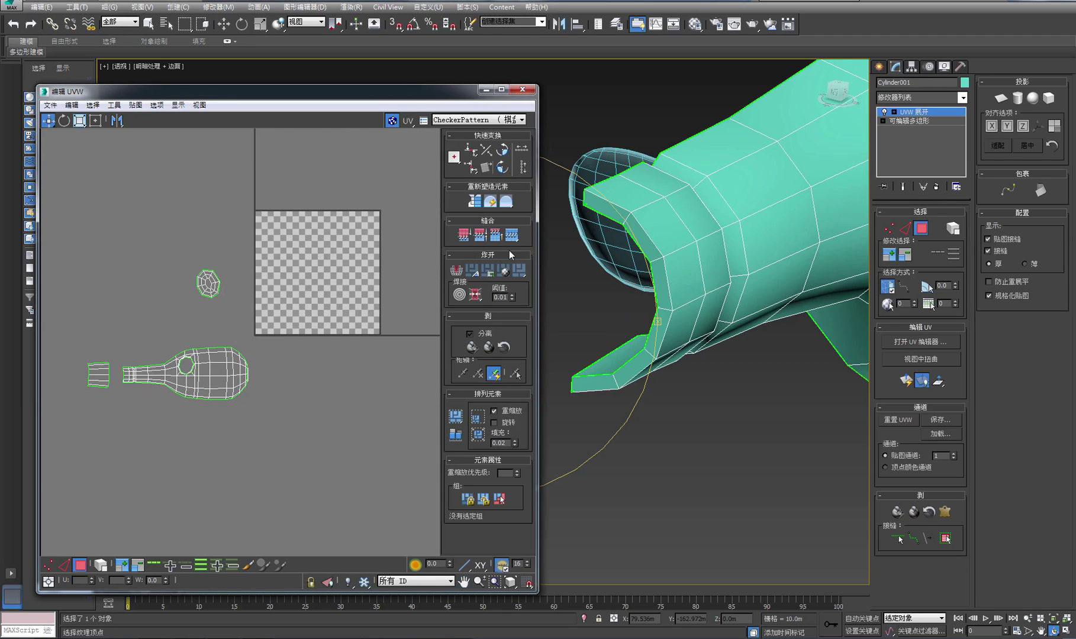
# Maximize the UV editor, select the eye shell and move it into the checker tile's upper-left corner.
pyautogui.moveTo(805, 376); pyautogui.dragTo(662, 408, button='middle')
pyautogui.scroll(-4, 699, 398)
pyautogui.click(375, 298)
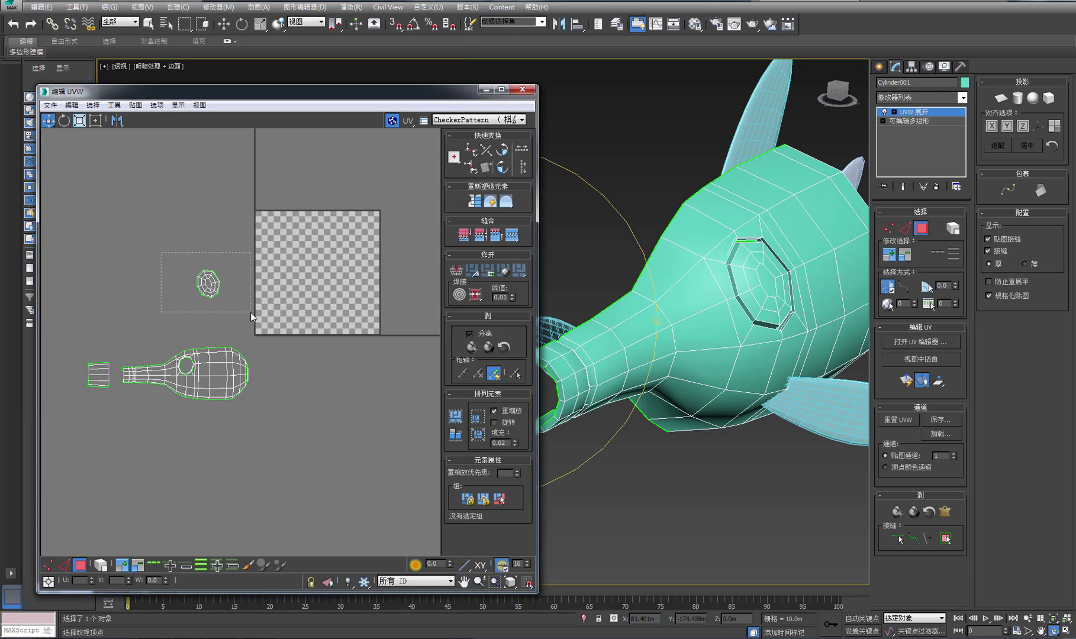
pyautogui.moveTo(250, 313); pyautogui.dragTo(250, 312)
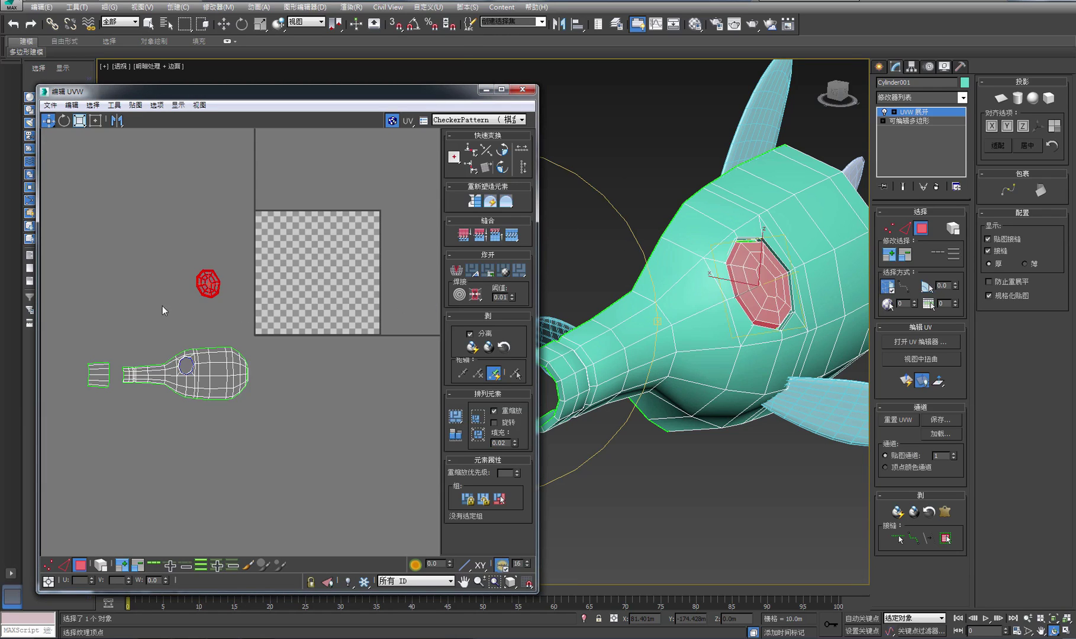
pyautogui.click(502, 89)
pyautogui.click(381, 232)
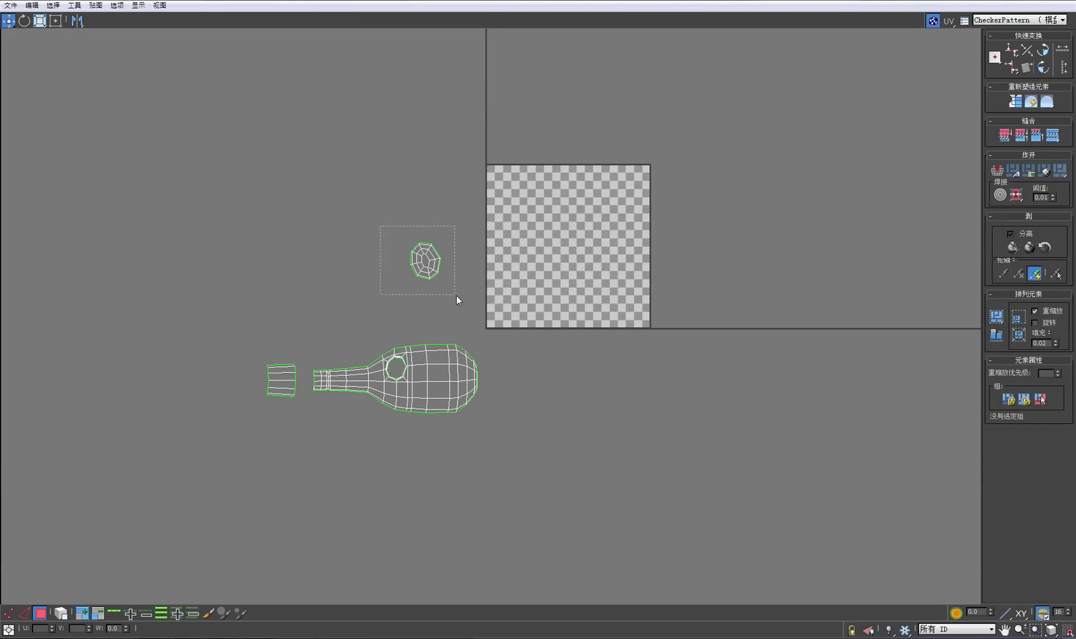
pyautogui.moveTo(456, 301); pyautogui.dragTo(456, 301)
pyautogui.moveTo(425, 261); pyautogui.dragTo(522, 188)
# Select the whole body shell and move it into the lower half of the checker tile.
pyautogui.click(301, 316)
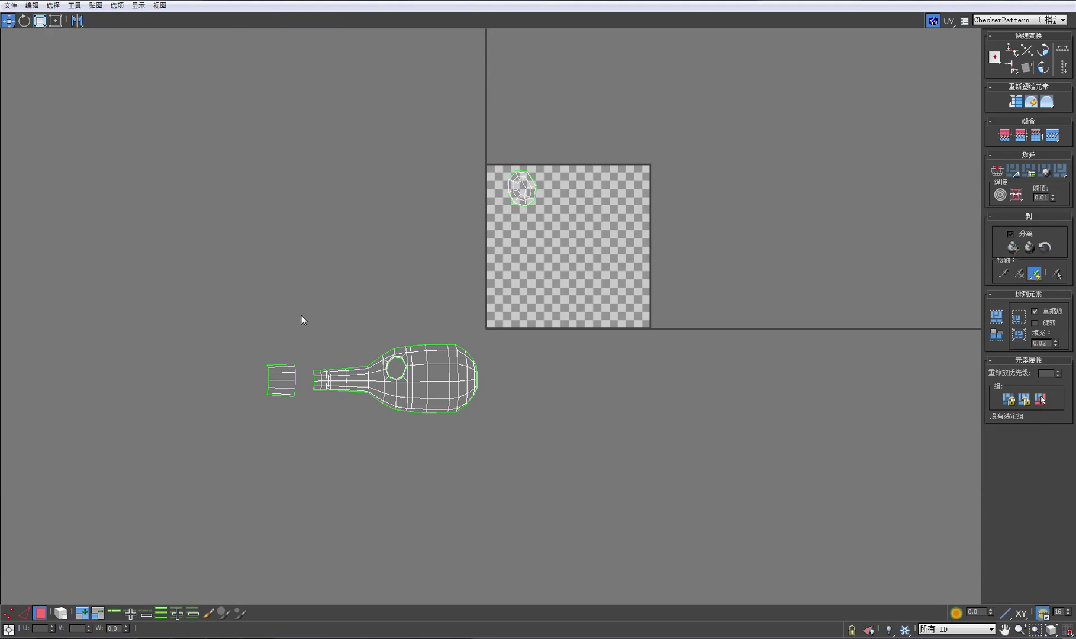
pyautogui.moveTo(465, 412); pyautogui.dragTo(466, 412)
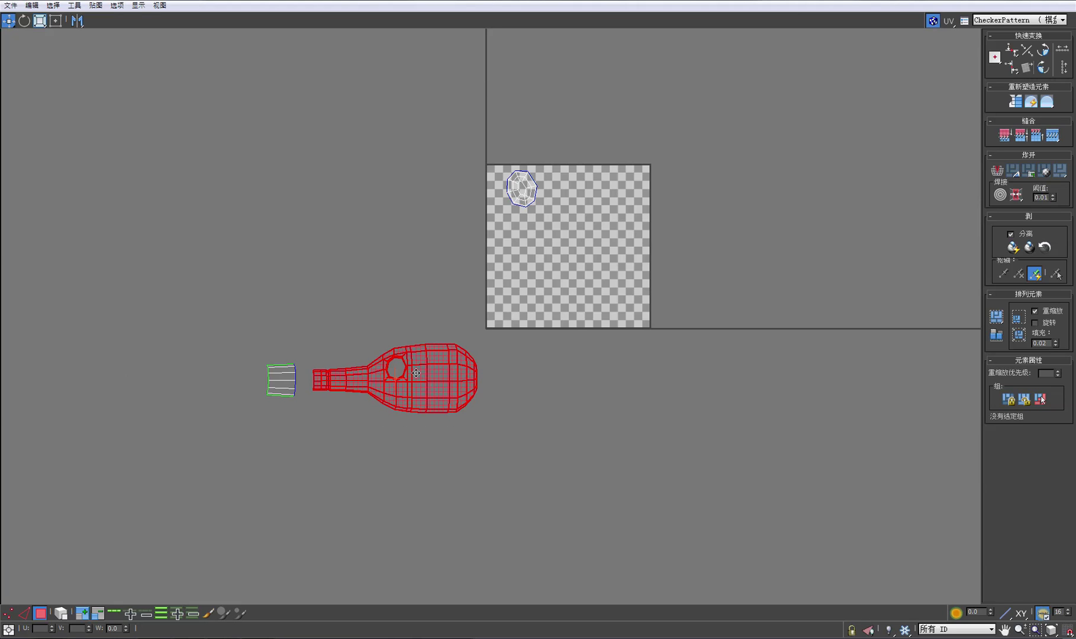
pyautogui.moveTo(415, 373); pyautogui.dragTo(585, 277)
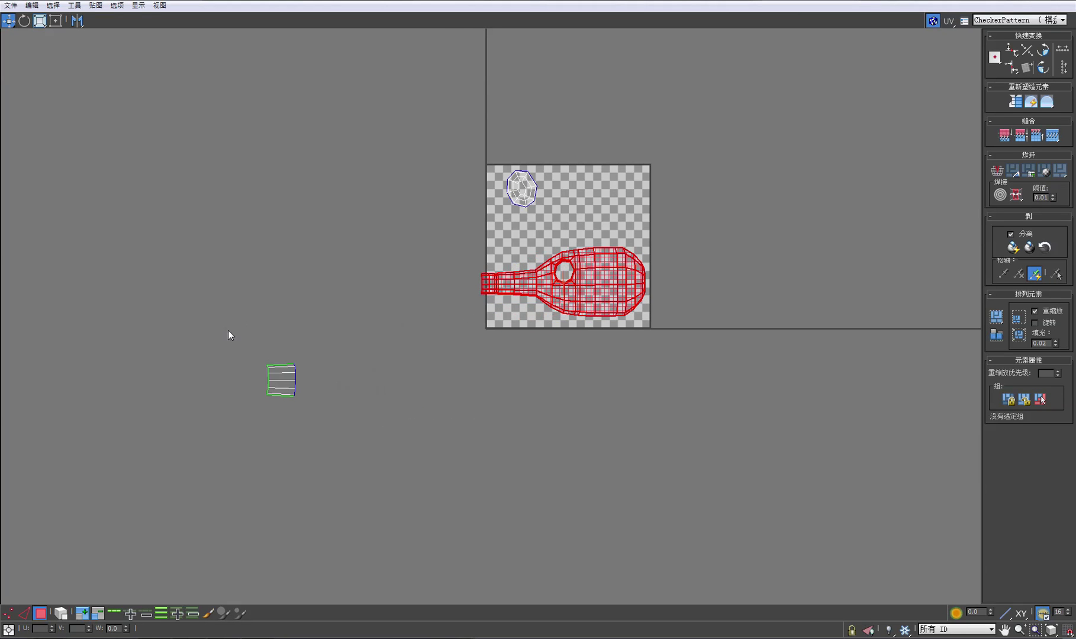
# Move the mouth shell into the checker tile, between the eye shell and the body shell's neck.
pyautogui.moveTo(231, 334); pyautogui.dragTo(320, 408)
pyautogui.moveTo(287, 375); pyautogui.dragTo(567, 207)
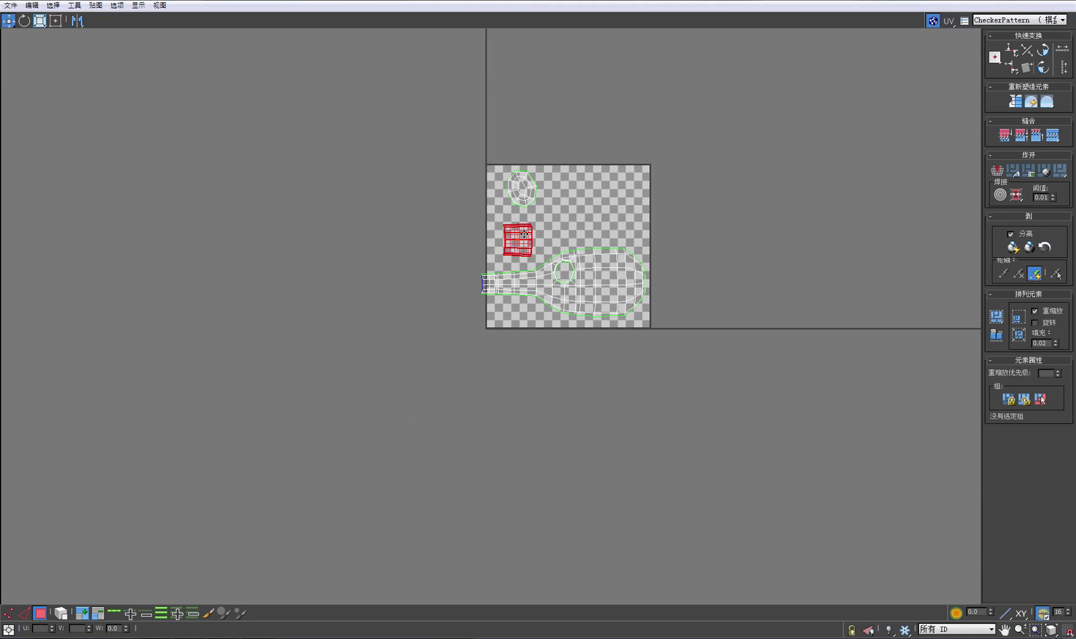
pyautogui.scroll(3, 417, 303)
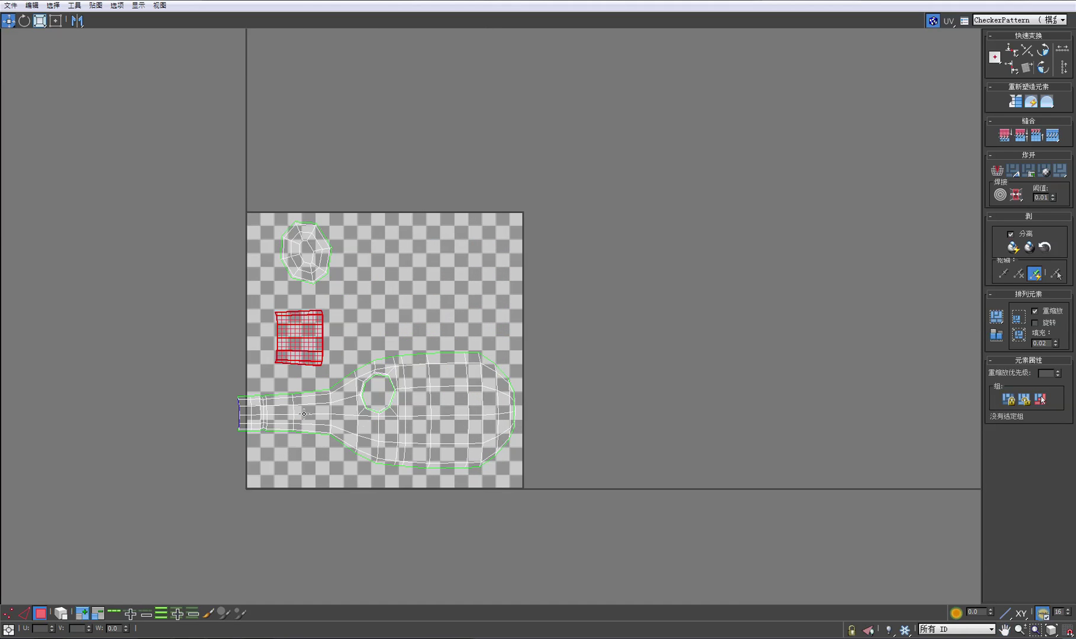
pyautogui.moveTo(253, 332); pyautogui.dragTo(227, 324, button='middle')
pyautogui.scroll(2, 357, 226)
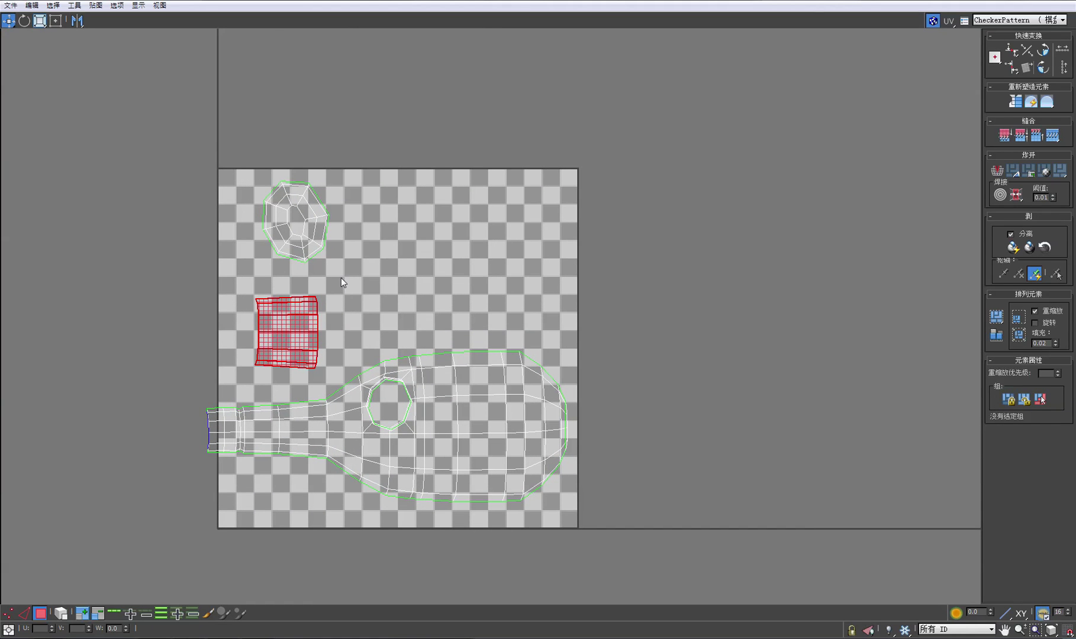
# Shift the mouth shell up and closer to the tile's left edge, just below the eye shell, and deselect it.
pyautogui.click(268, 258)
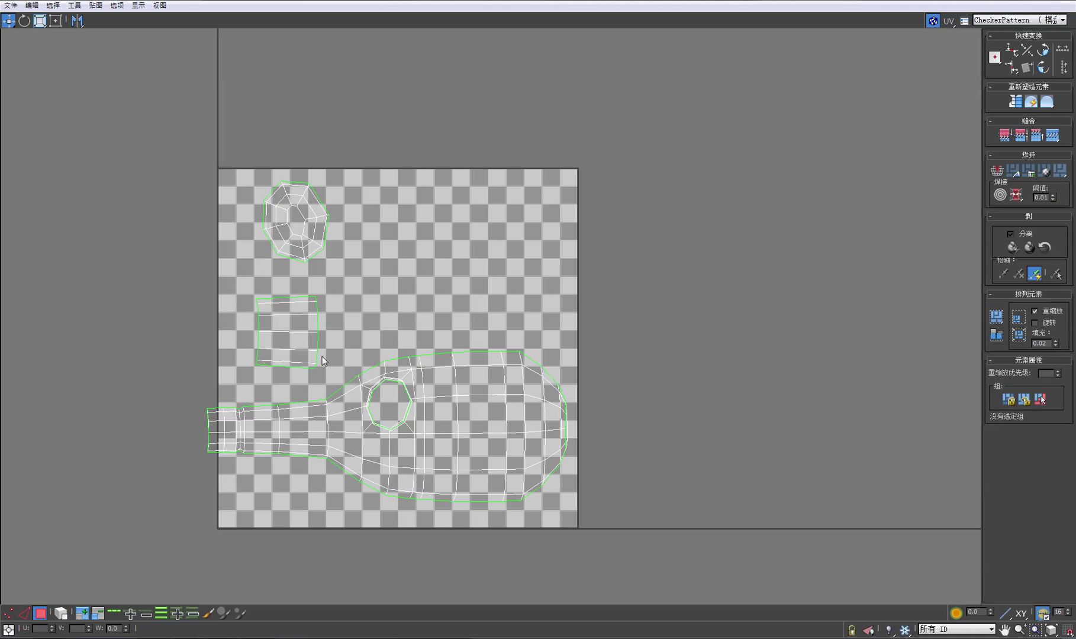
pyautogui.click(292, 332)
pyautogui.moveTo(292, 332); pyautogui.dragTo(285, 319)
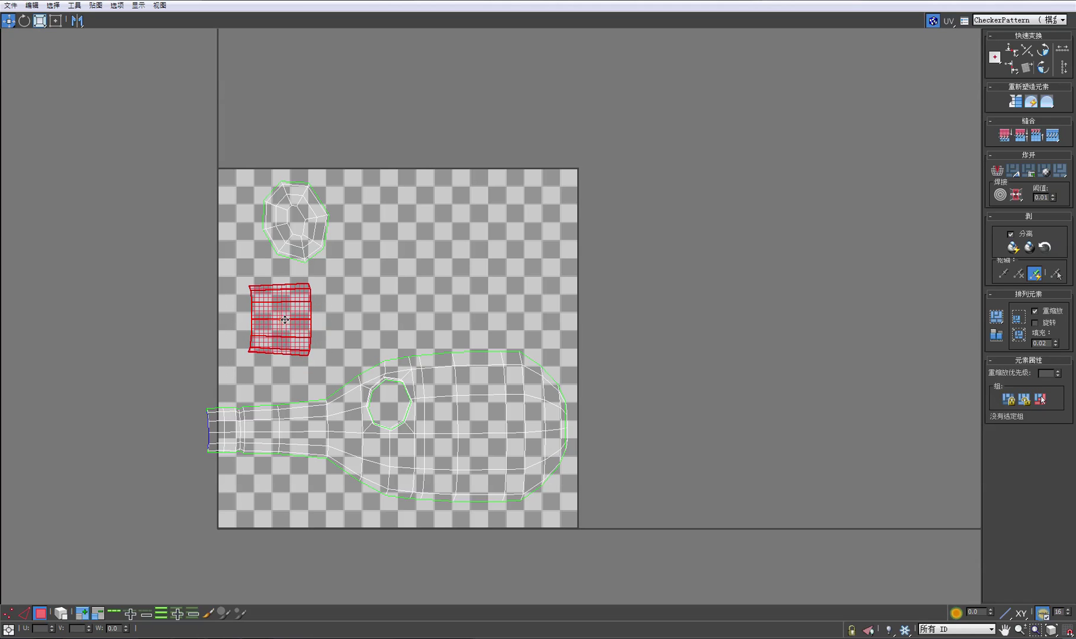
pyautogui.click(187, 377)
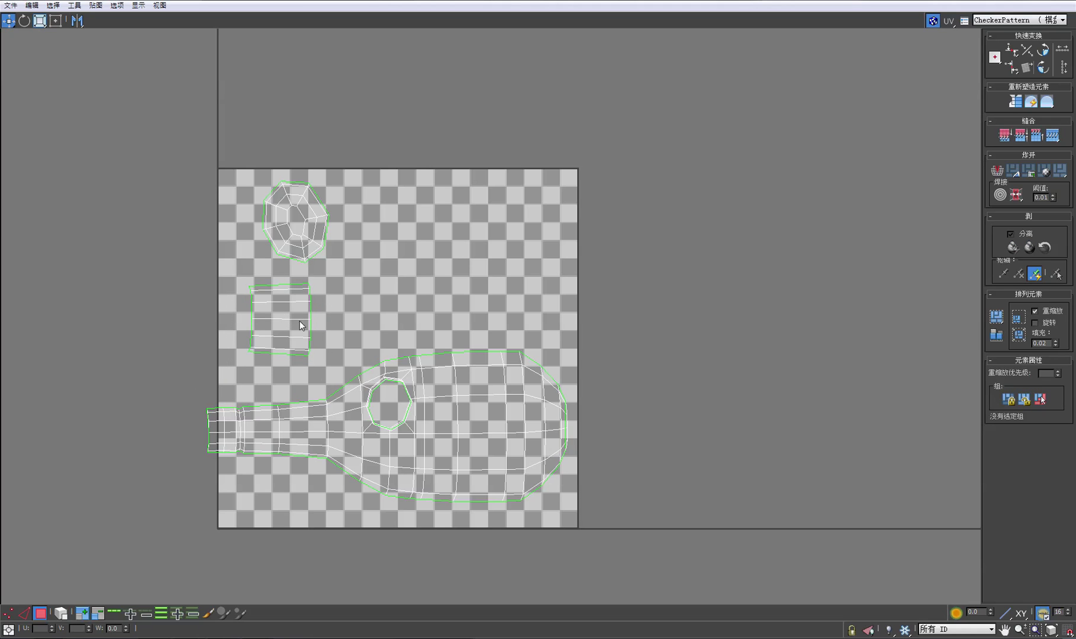
pyautogui.click(281, 315)
pyautogui.moveTo(281, 315); pyautogui.dragTo(264, 301)
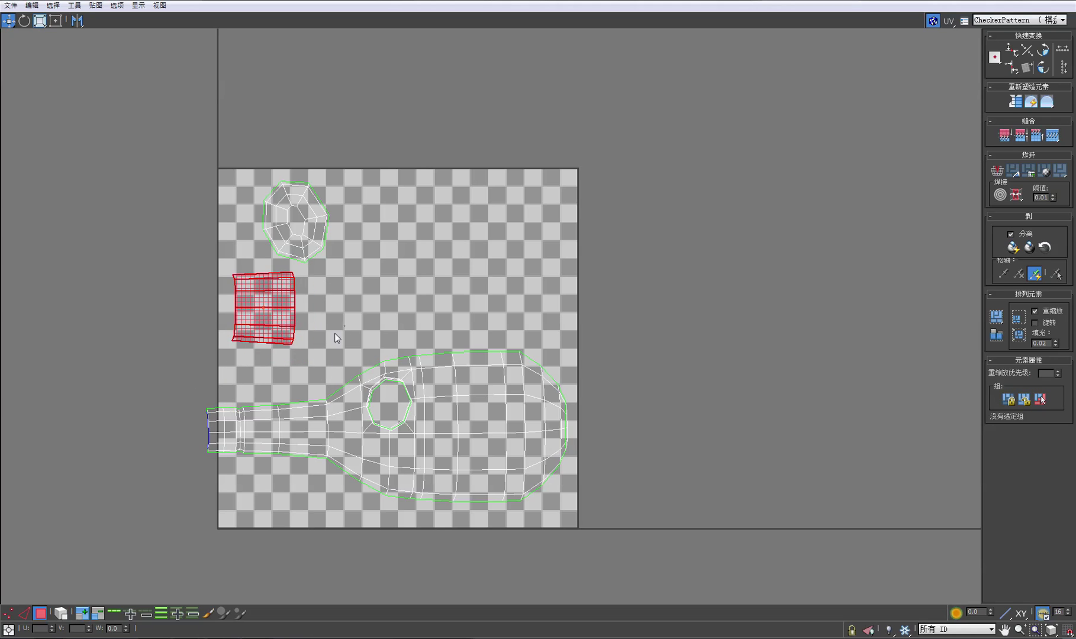
pyautogui.click(186, 394)
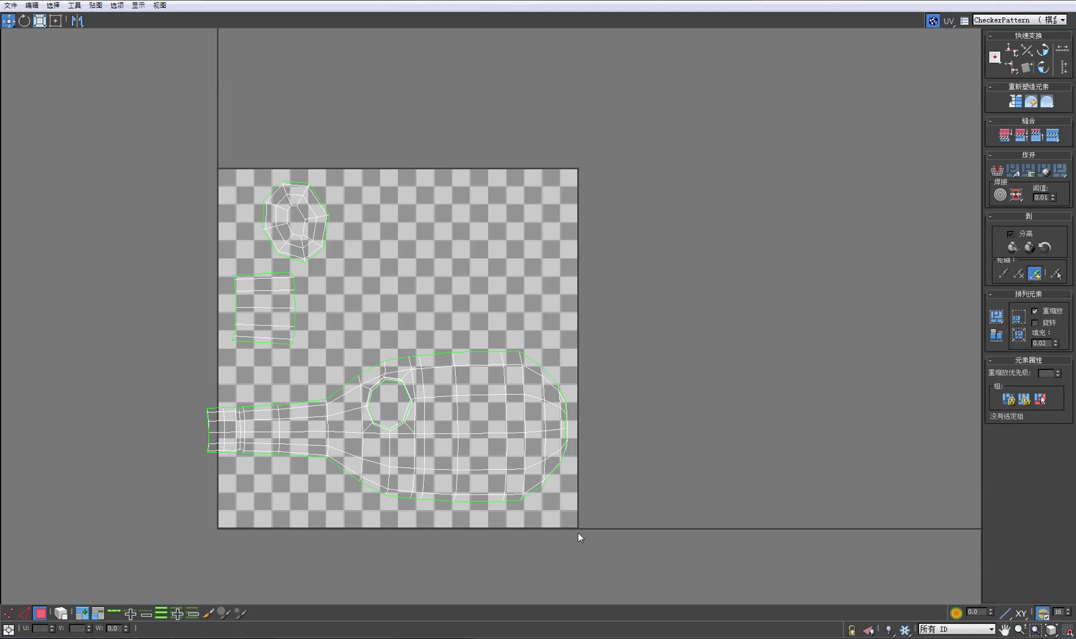
# Select all body shell polygons and shift the shell right so its neck end lies inside the tile.
pyautogui.moveTo(188, 385); pyautogui.dragTo(611, 519)
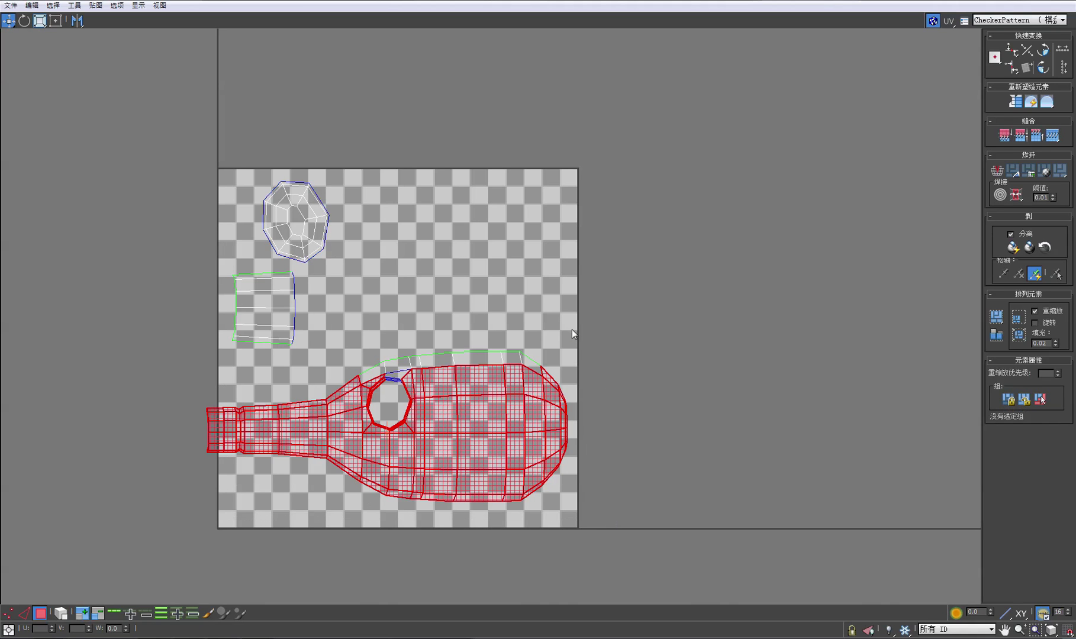
pyautogui.click(490, 403)
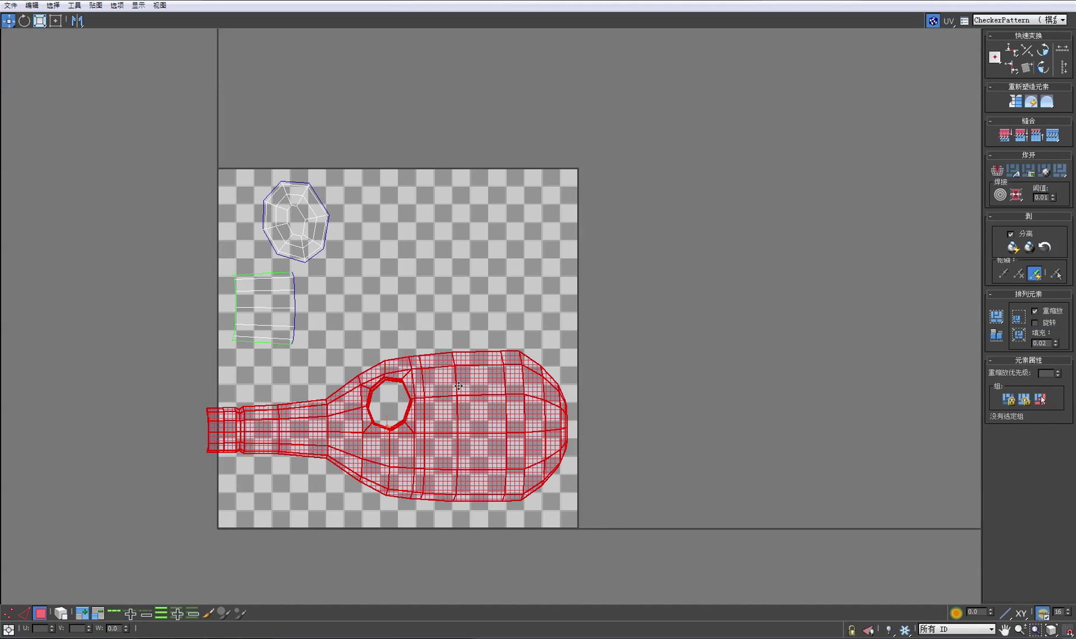
pyautogui.moveTo(452, 377); pyautogui.dragTo(466, 374)
pyautogui.moveTo(483, 339); pyautogui.dragTo(502, 280, button='middle')
pyautogui.scroll(1, 489, 314)
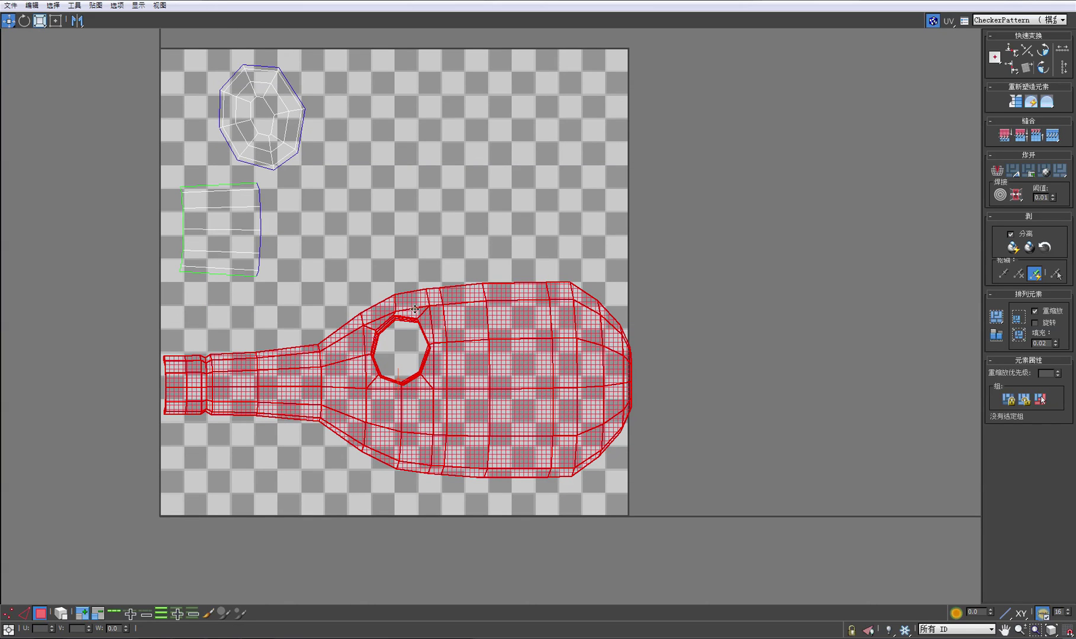
# Scale the body shell down slightly so it fits within the checker tile, and clear the selection.
pyautogui.click(39, 21)
pyautogui.moveTo(431, 327); pyautogui.dragTo(439, 340)
pyautogui.click(8, 21)
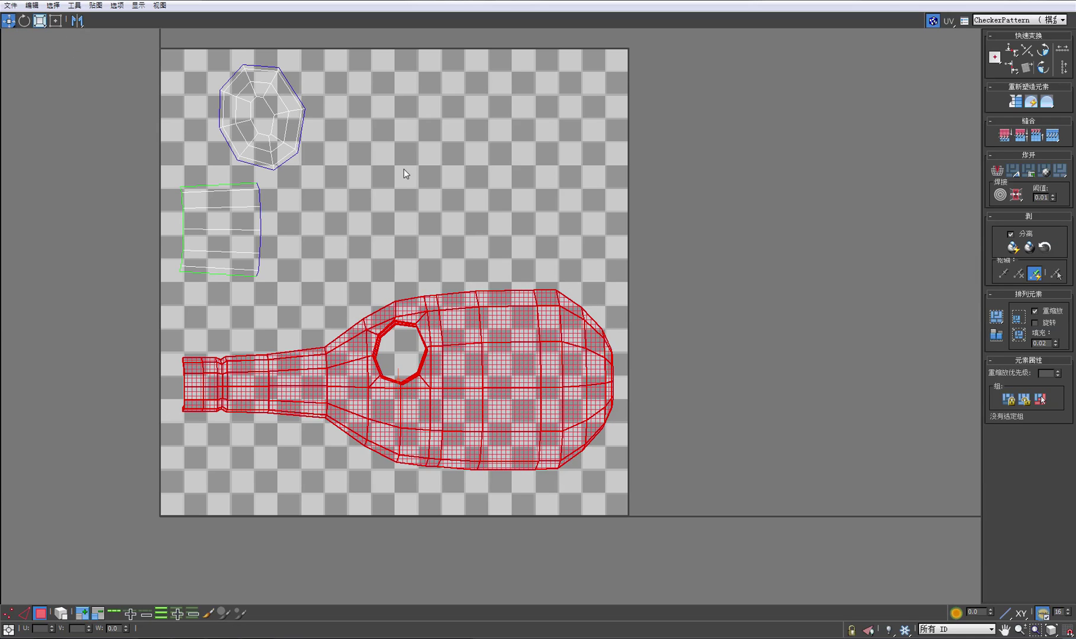
pyautogui.click(404, 169)
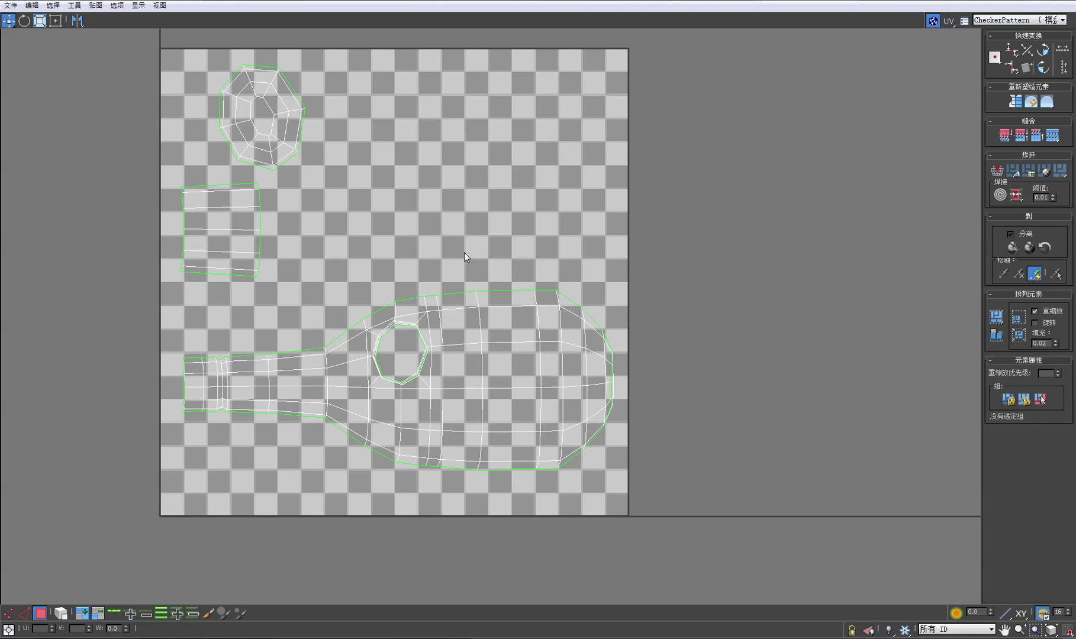
# Select a block of polygons behind the body shell's eye hole, restore the UV editor window and examine the matching faces on the fish.
pyautogui.click(510, 371)
pyautogui.moveTo(451, 267); pyautogui.dragTo(506, 368)
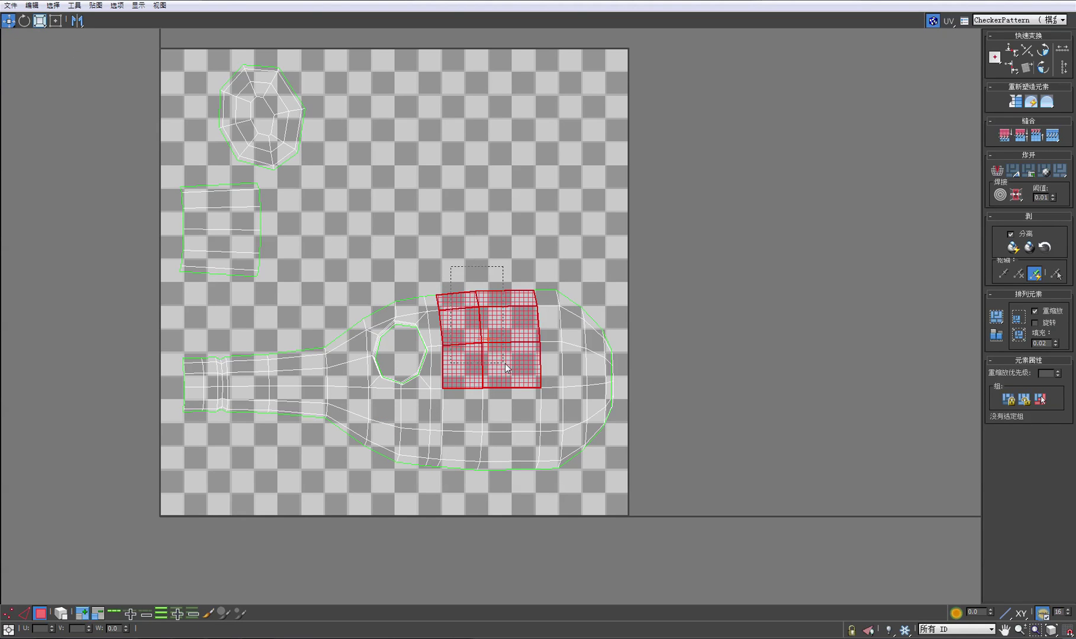
pyautogui.click(1043, 1)
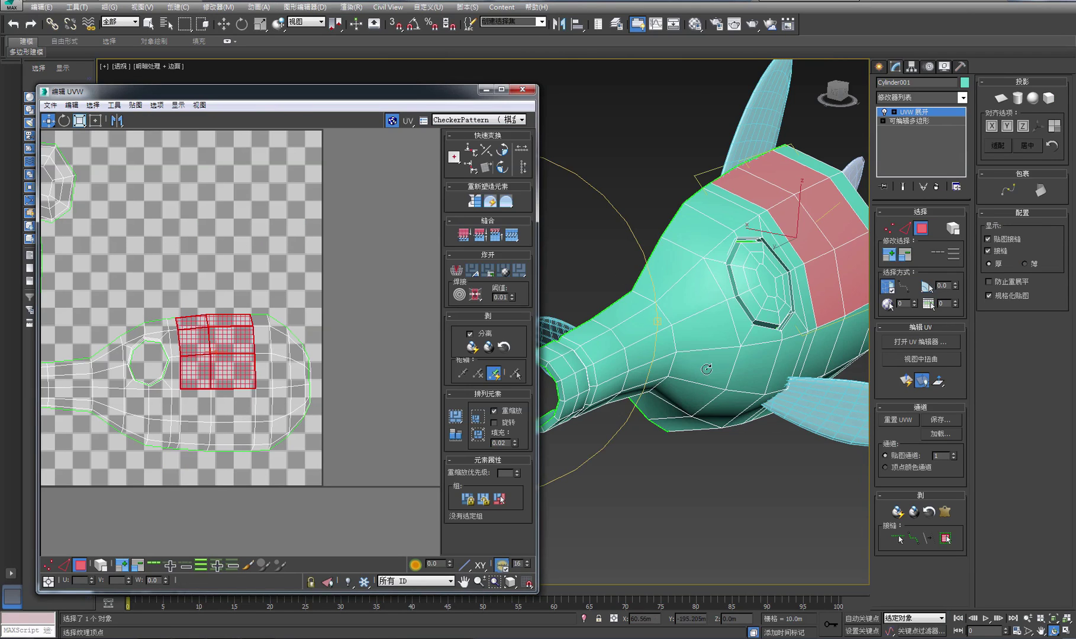
pyautogui.keyDown('alt'); pyautogui.moveTo(706, 369); pyautogui.dragTo(530, 337, button='middle'); pyautogui.keyUp('alt')
pyautogui.rightClick(208, 238)
pyautogui.click(110, 274)
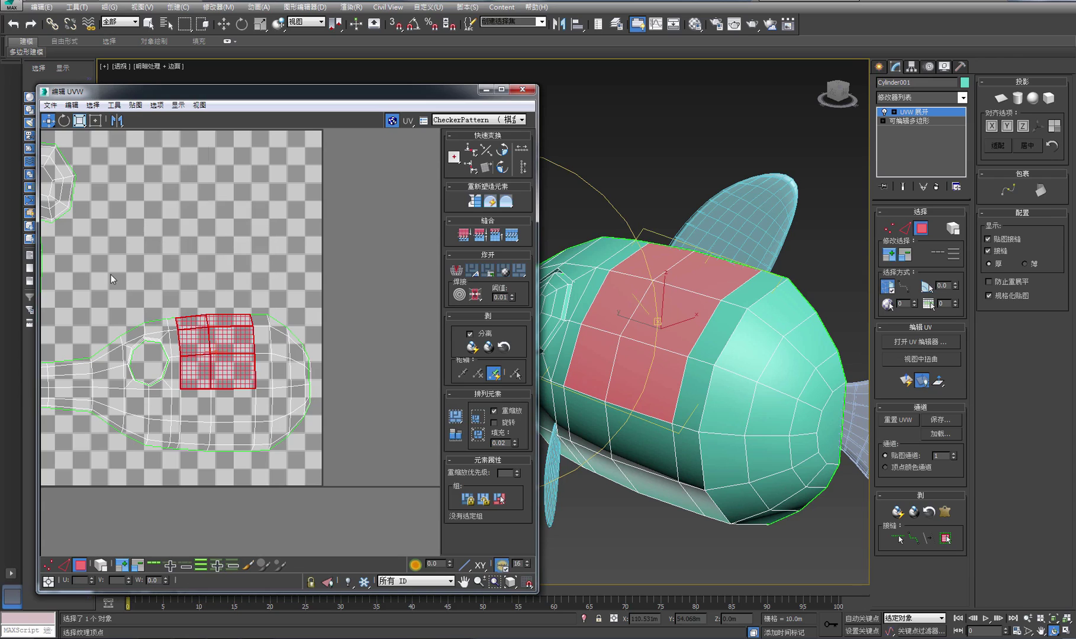
# Select only the polygons along the body shell's upper edge and compare them with the matching faces on the fish's back.
pyautogui.click(196, 303)
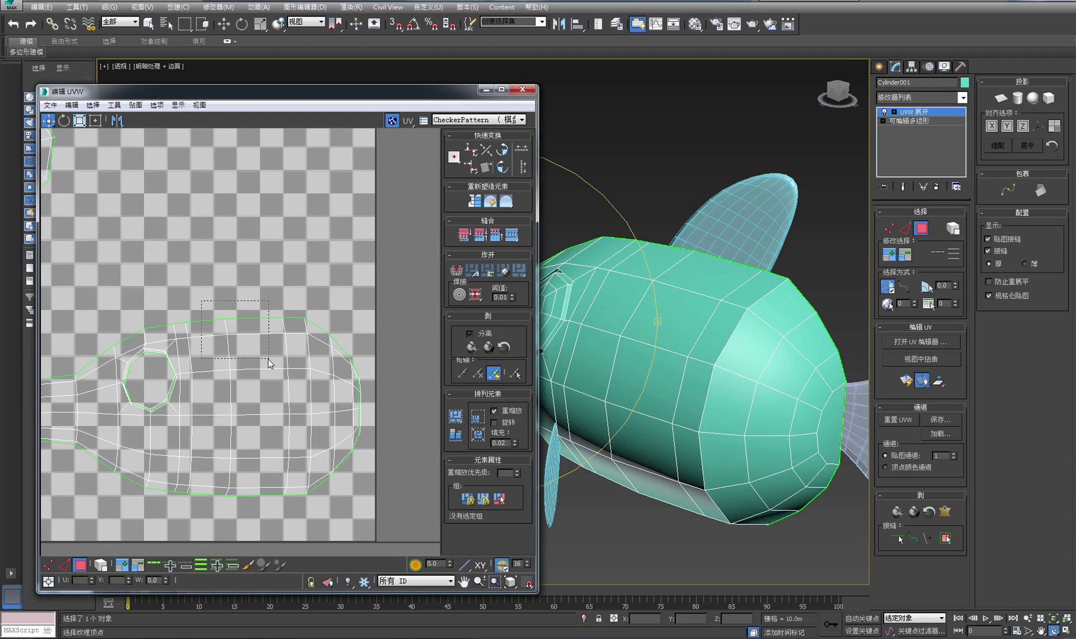
pyautogui.moveTo(268, 359); pyautogui.dragTo(269, 358)
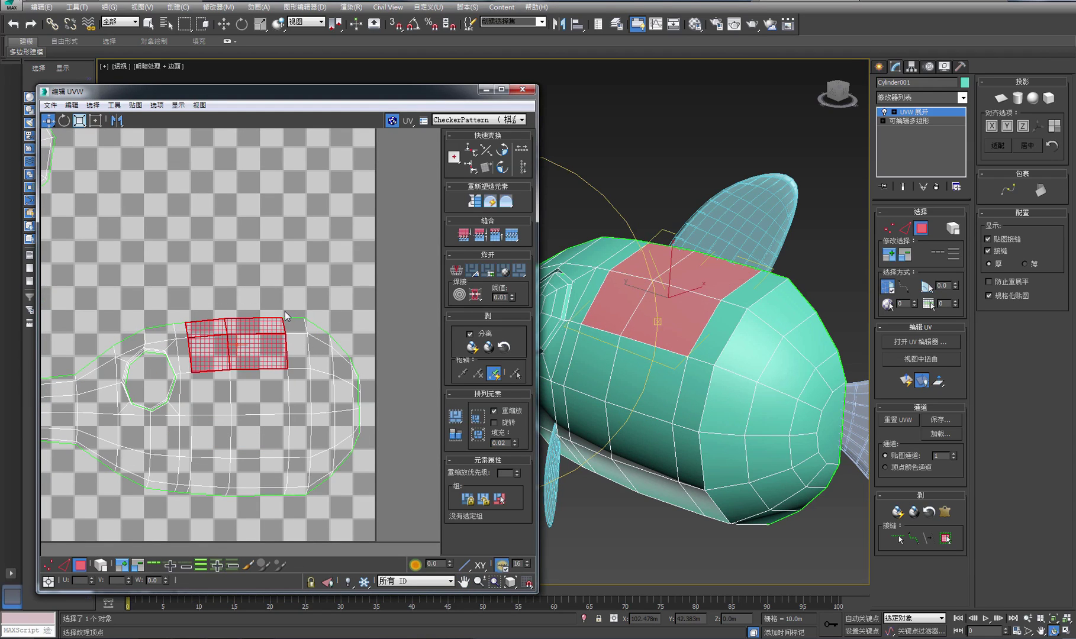
pyautogui.scroll(-2, 292, 375)
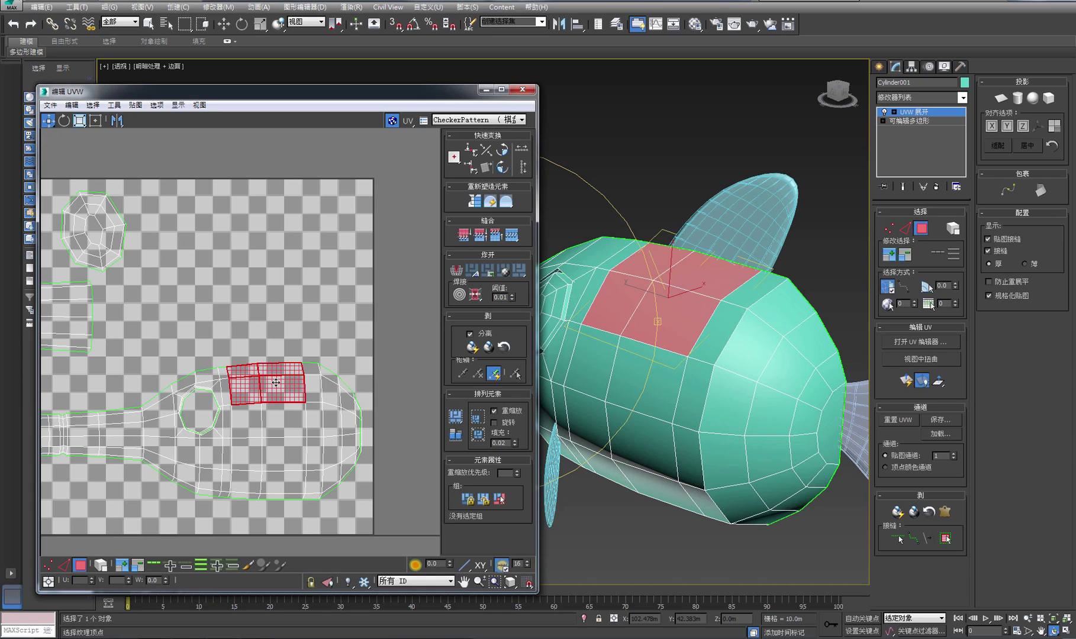
pyautogui.scroll(3, 240, 388)
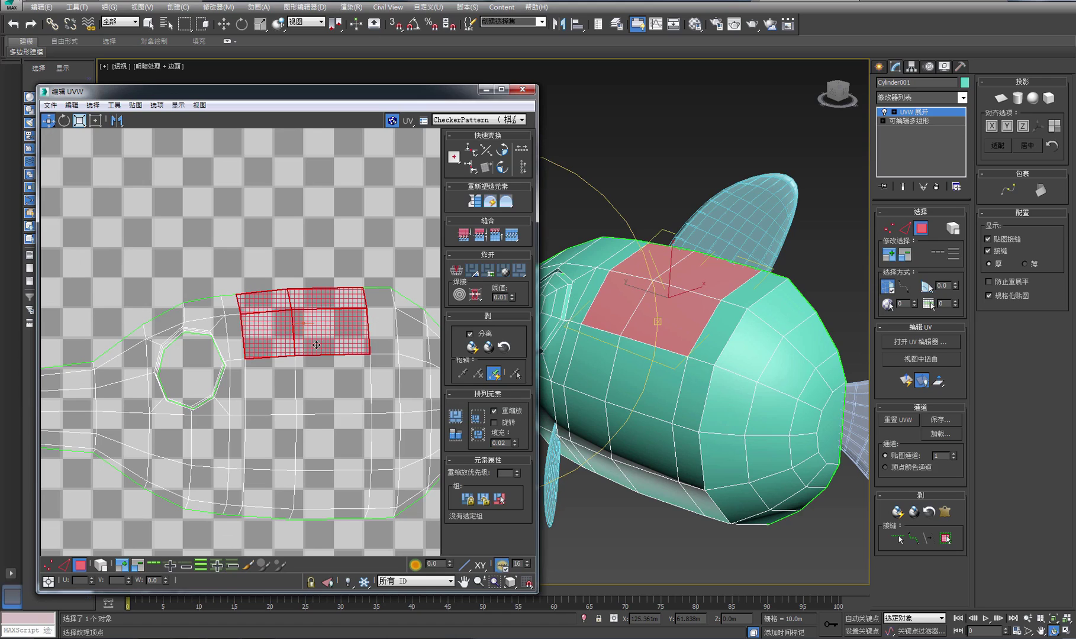
# Clear the polygon selection and look over the eye, mouth and body shells in the UV tile.
pyautogui.scroll(-3, 333, 325)
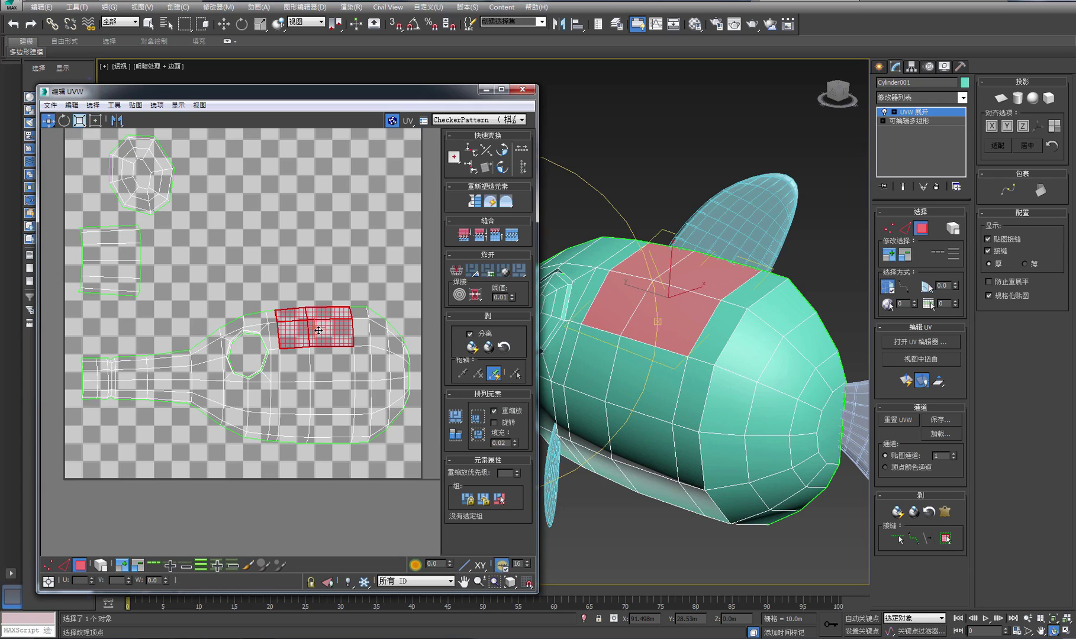
pyautogui.click(285, 274)
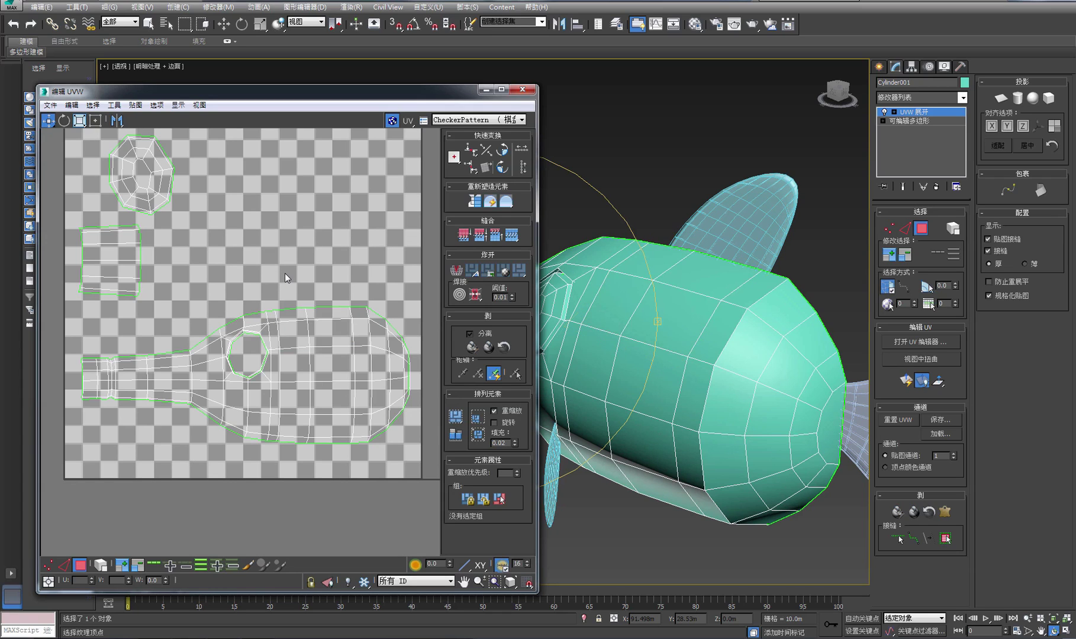
pyautogui.moveTo(310, 305); pyautogui.dragTo(325, 372, button='middle')
pyautogui.scroll(1, 267, 320)
pyautogui.scroll(-2, 295, 331)
pyautogui.scroll(1, 311, 308)
pyautogui.scroll(1, 283, 310)
pyautogui.scroll(-3, 284, 309)
pyautogui.scroll(1, 285, 309)
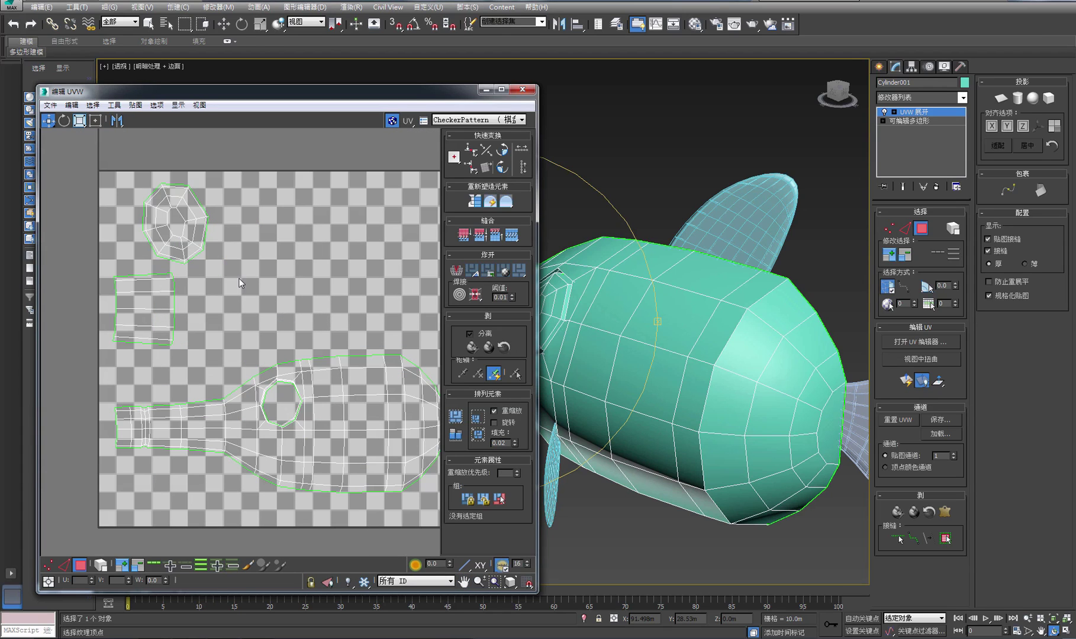
pyautogui.scroll(-2, 260, 256)
pyautogui.scroll(2, 327, 276)
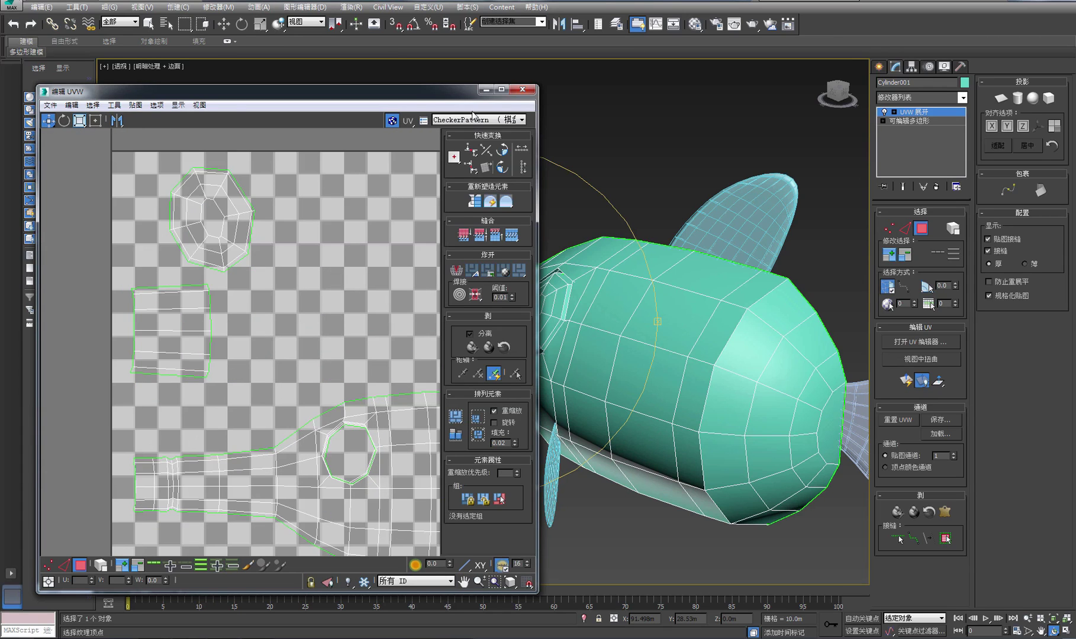
# Maximize the UV editor window and examine the eye shell up close, selecting single polygons on it.
pyautogui.click(502, 89)
pyautogui.scroll(2, 367, 321)
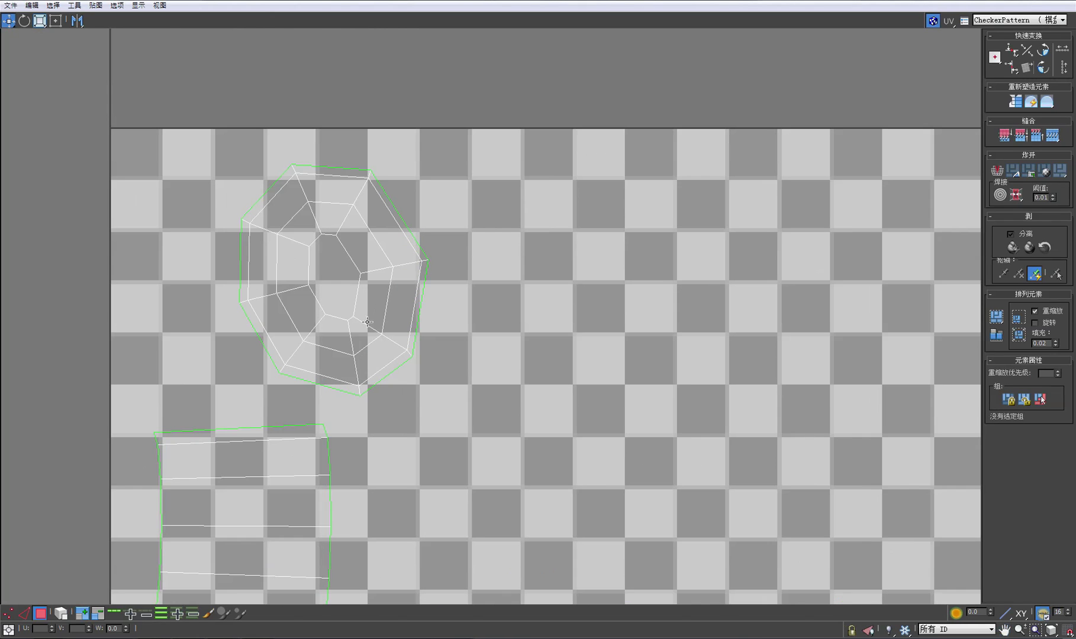
pyautogui.moveTo(354, 294); pyautogui.dragTo(408, 261, button='middle')
pyautogui.scroll(1, 511, 354)
pyautogui.scroll(1, 433, 329)
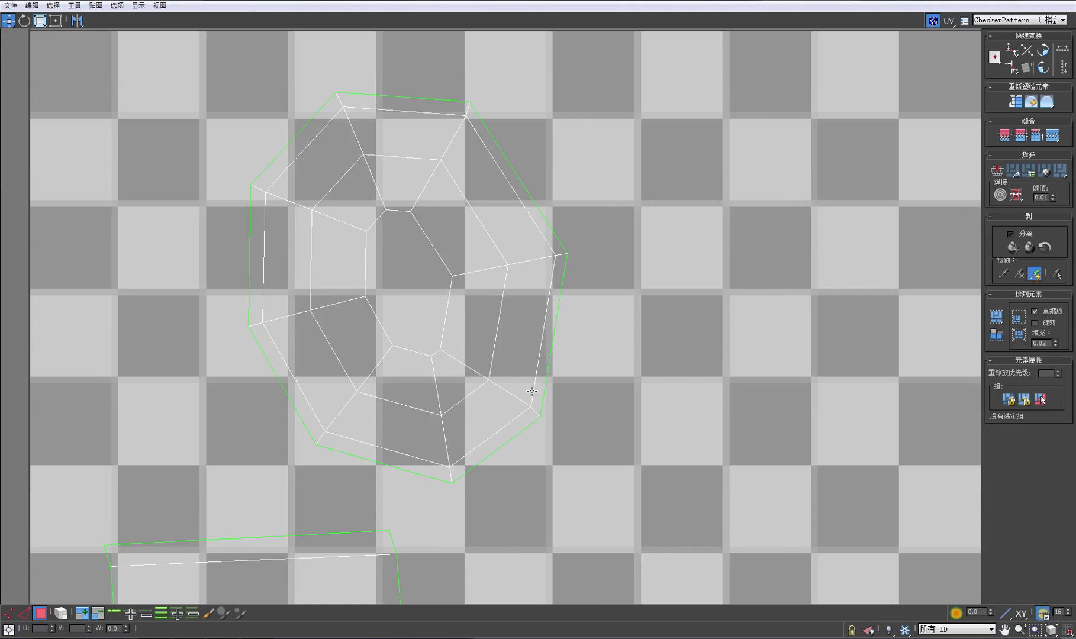
pyautogui.click(348, 153)
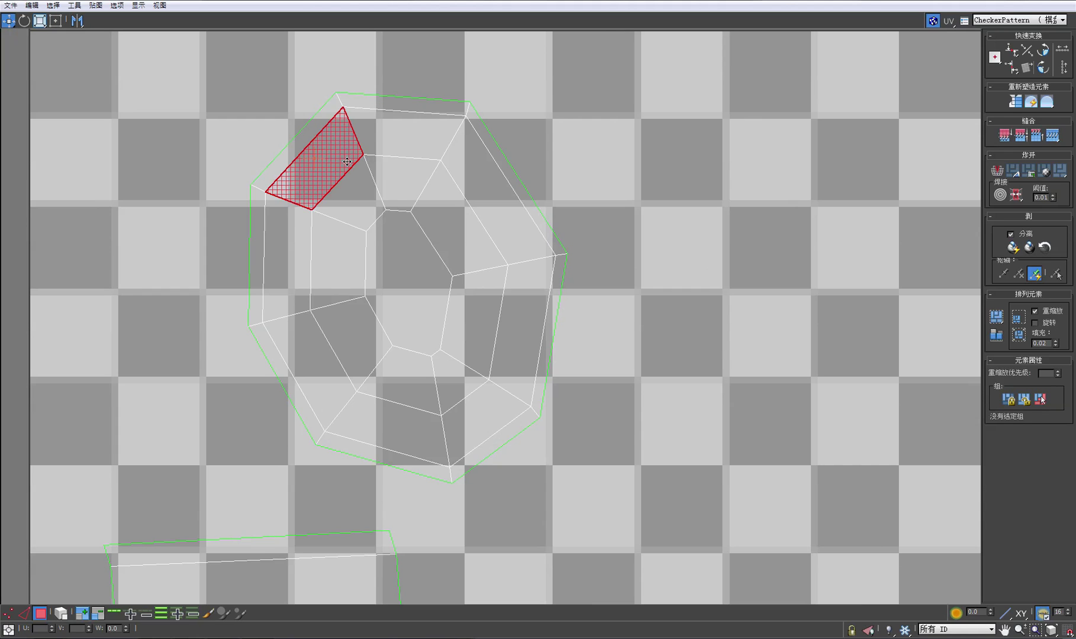
pyautogui.click(352, 189)
pyautogui.scroll(-4, 407, 348)
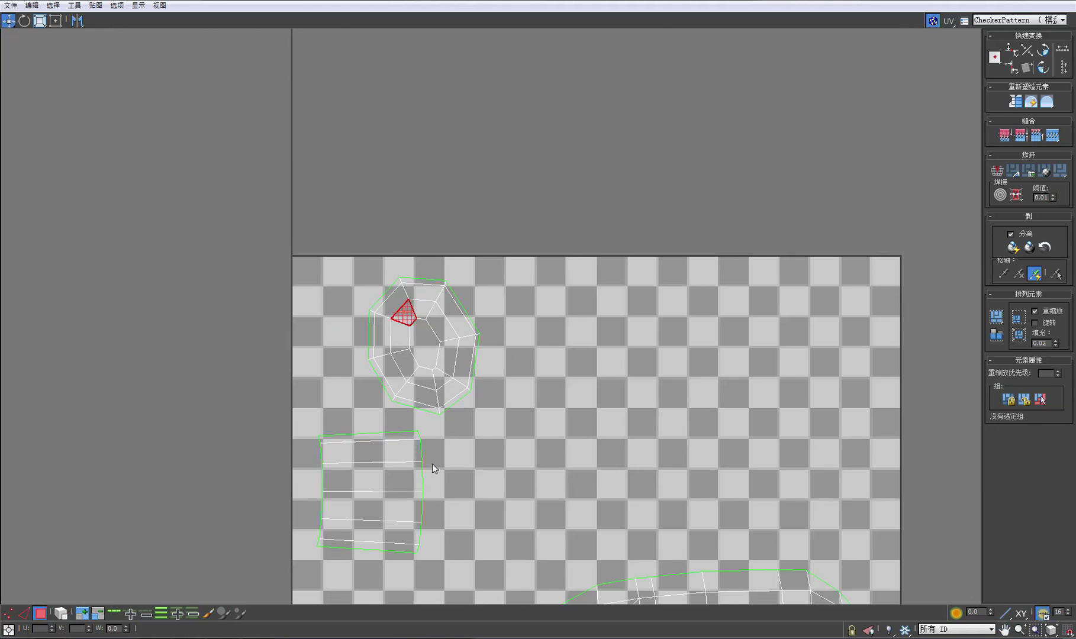
# Examine the mouth shell and the neck end of the body shell for tightly packed edges.
pyautogui.scroll(3, 434, 306)
pyautogui.moveTo(347, 366); pyautogui.dragTo(347, 236, button='middle')
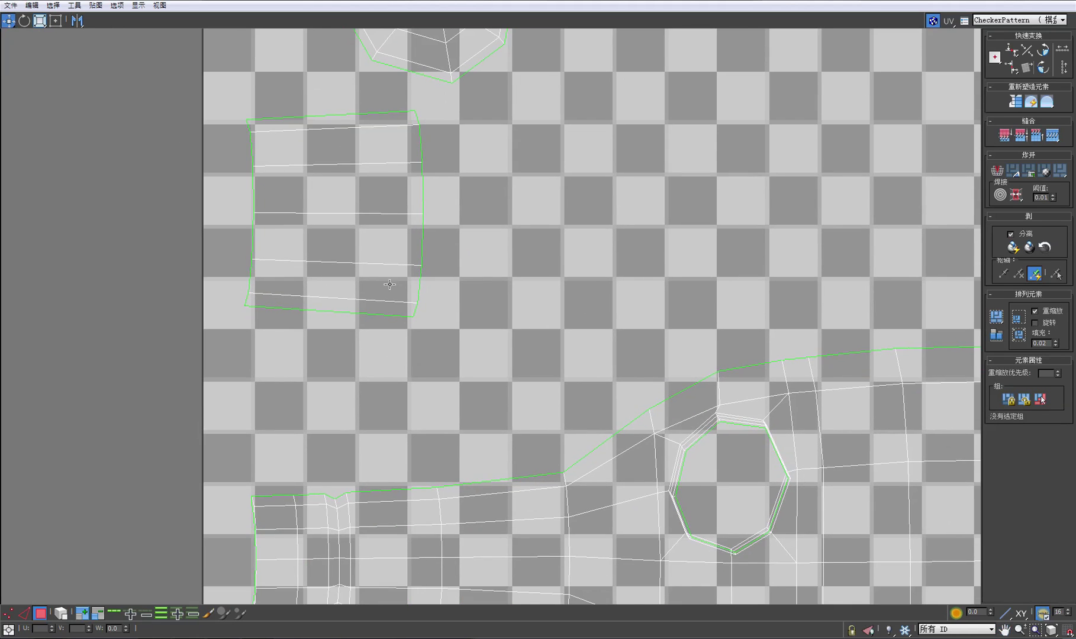
pyautogui.scroll(-3, 392, 285)
pyautogui.moveTo(444, 311); pyautogui.dragTo(426, 250, button='middle')
pyautogui.scroll(5, 367, 349)
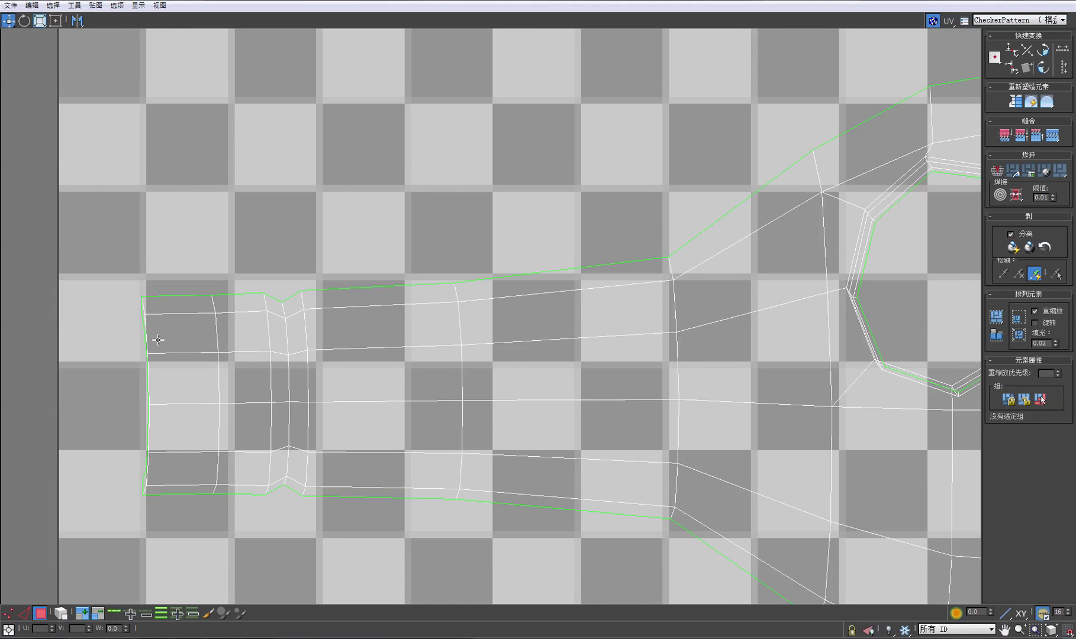
pyautogui.moveTo(294, 329); pyautogui.dragTo(404, 296, button='middle')
pyautogui.scroll(4, 462, 306)
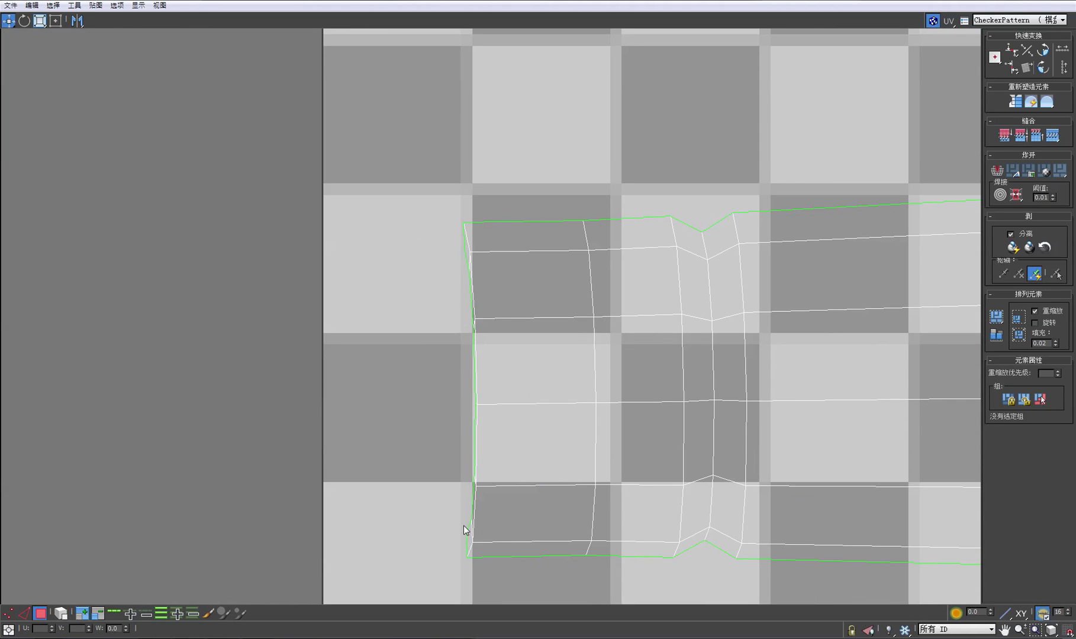
pyautogui.moveTo(566, 252); pyautogui.dragTo(563, 310, button='middle')
pyautogui.scroll(-1, 570, 322)
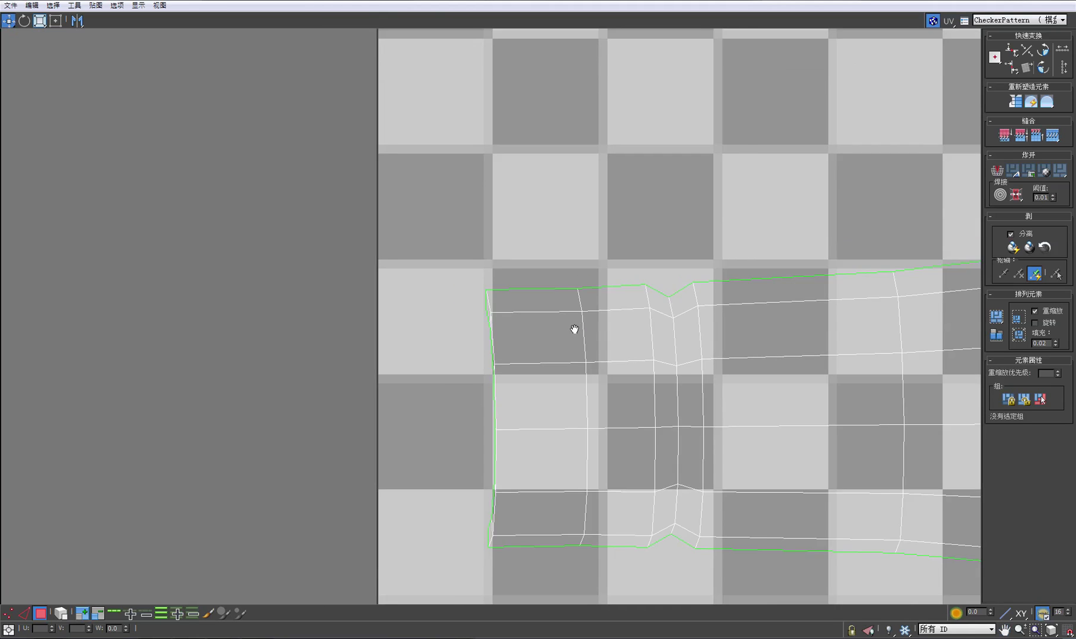
pyautogui.scroll(1, 571, 325)
pyautogui.scroll(-1, 572, 332)
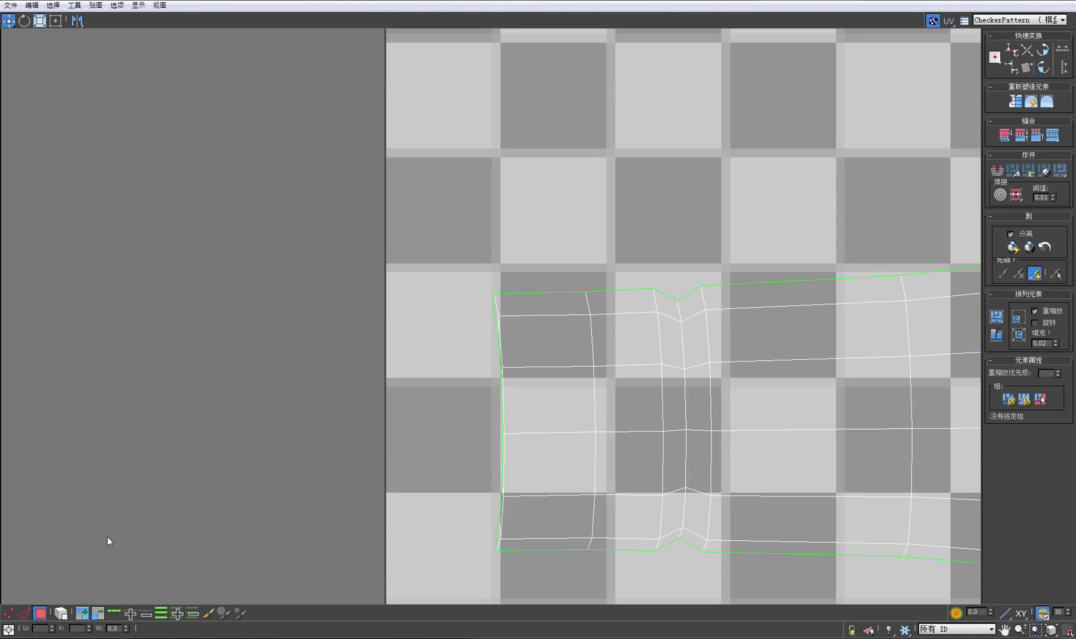
# Move the border vertices at the body shell's neck opening outward to the left, away from the adjacent edge loop.
pyautogui.click(10, 615)
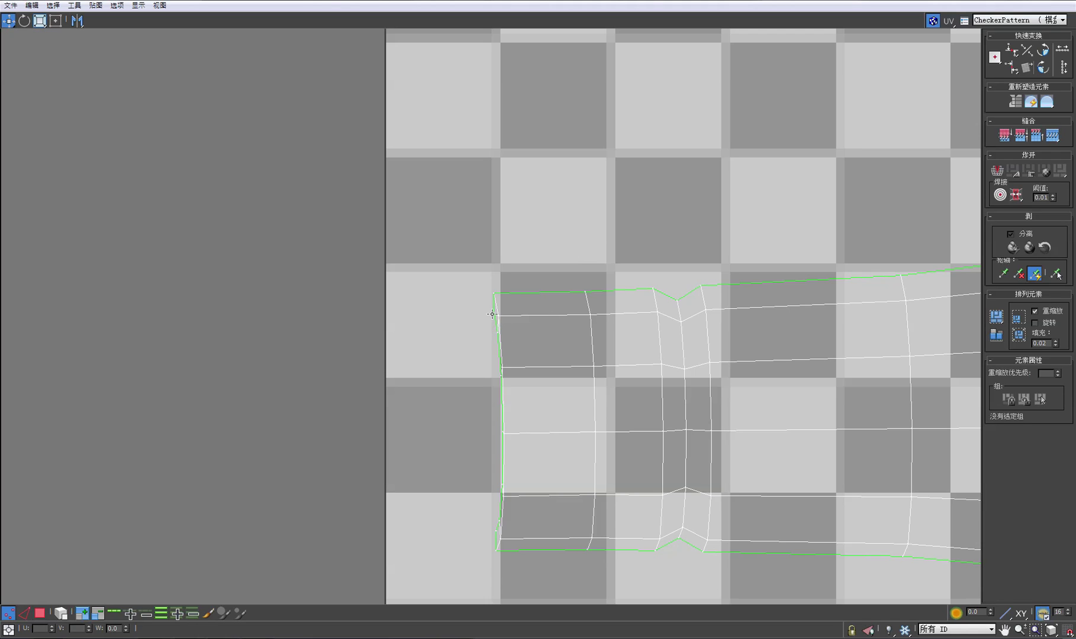
pyautogui.moveTo(492, 314)
pyautogui.mouseDown()
pyautogui.moveTo(483, 305)
pyautogui.moveTo(484, 331)
pyautogui.mouseUp()
pyautogui.click(508, 433)
pyautogui.moveTo(511, 433); pyautogui.dragTo(493, 434)
pyautogui.moveTo(501, 484); pyautogui.dragTo(482, 540)
pyautogui.moveTo(510, 433); pyautogui.dragTo(503, 433)
pyautogui.moveTo(489, 486); pyautogui.dragTo(483, 519)
pyautogui.click(487, 437)
pyautogui.moveTo(483, 306); pyautogui.dragTo(476, 330)
pyautogui.scroll(-10, 471, 335)
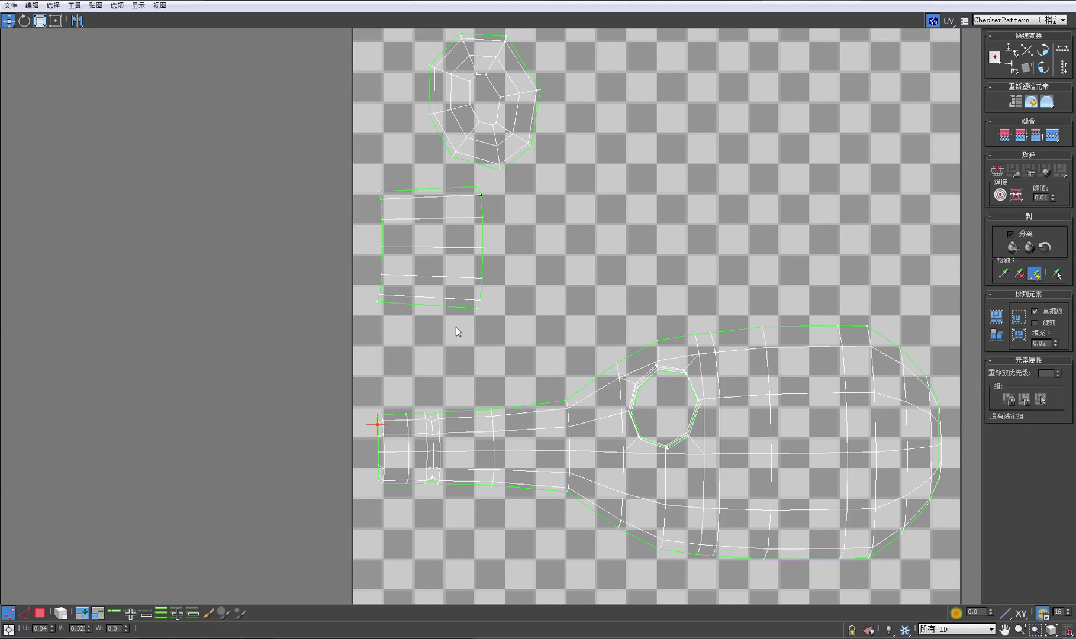
# Select edges along the mouth shell's right border in edge mode to identify the matching edges on the neck opening.
pyautogui.click(25, 615)
pyautogui.click(481, 204)
pyautogui.moveTo(525, 272); pyautogui.dragTo(510, 299, button='middle')
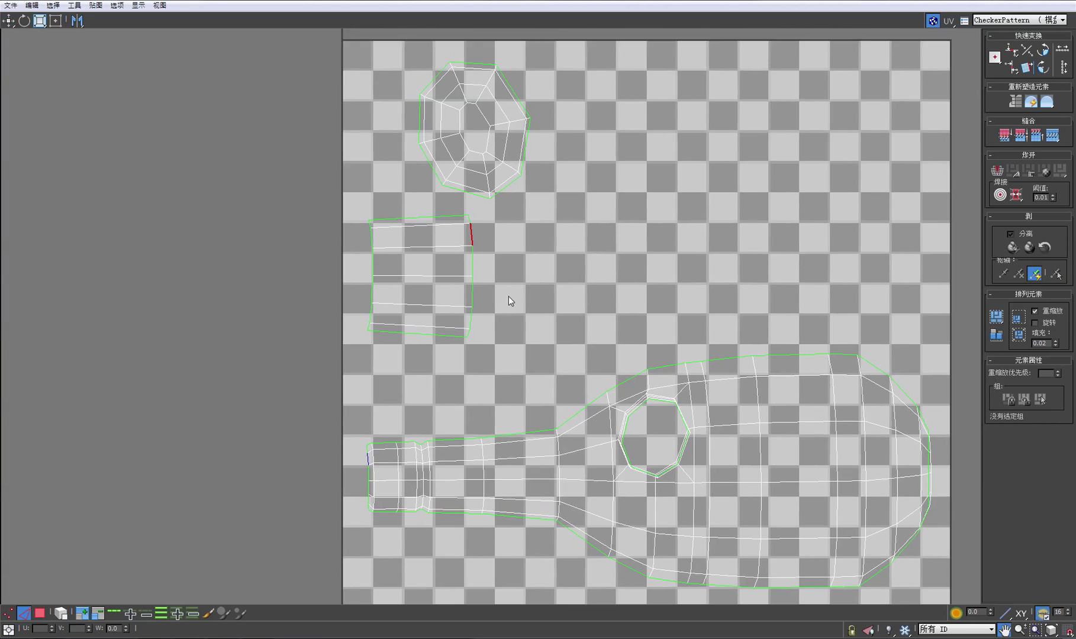
pyautogui.scroll(2, 508, 296)
pyautogui.moveTo(346, 449); pyautogui.dragTo(447, 382, button='middle')
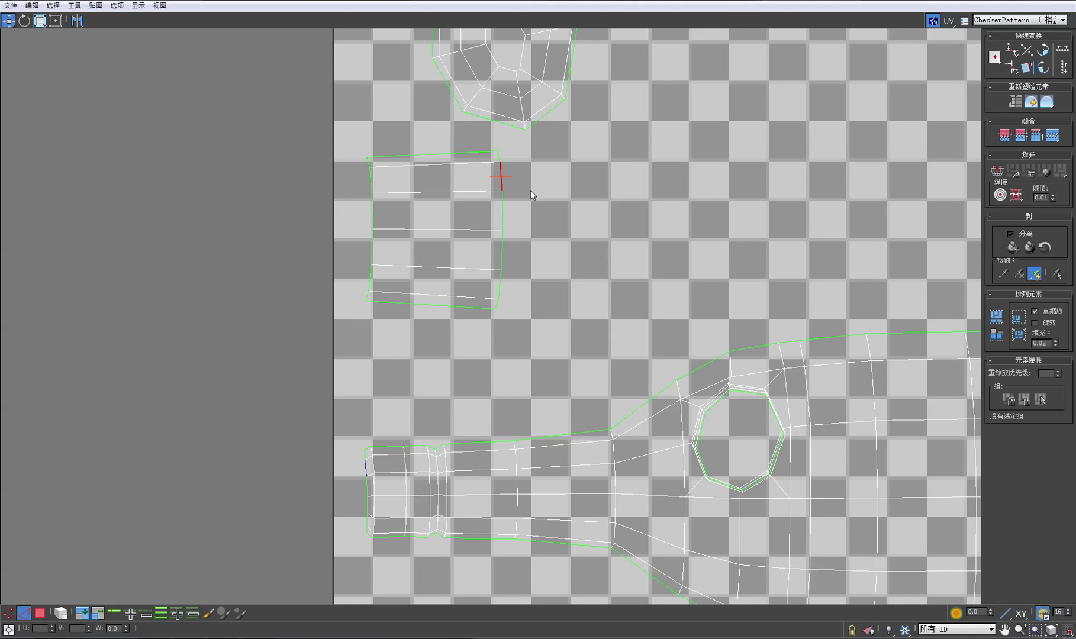
pyautogui.click(493, 158)
pyautogui.click(498, 156)
# Select all edges of the mouth shell and move the shell beside the body shell's neck opening.
pyautogui.click(39, 21)
pyautogui.click(494, 270)
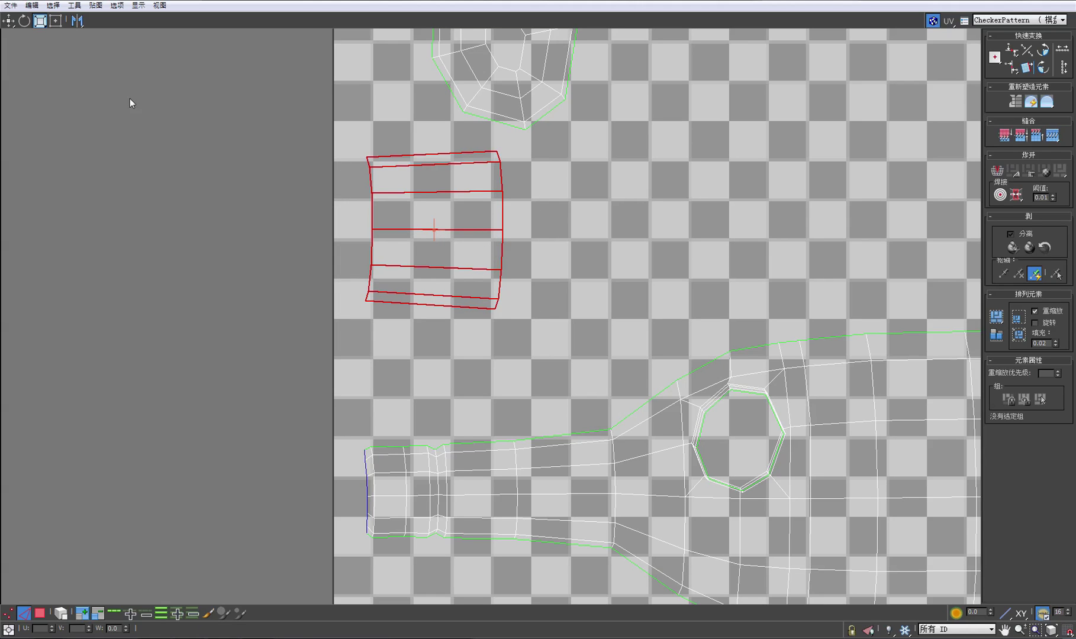
pyautogui.click(12, 21)
pyautogui.moveTo(432, 227); pyautogui.dragTo(283, 486)
pyautogui.scroll(5, 390, 410)
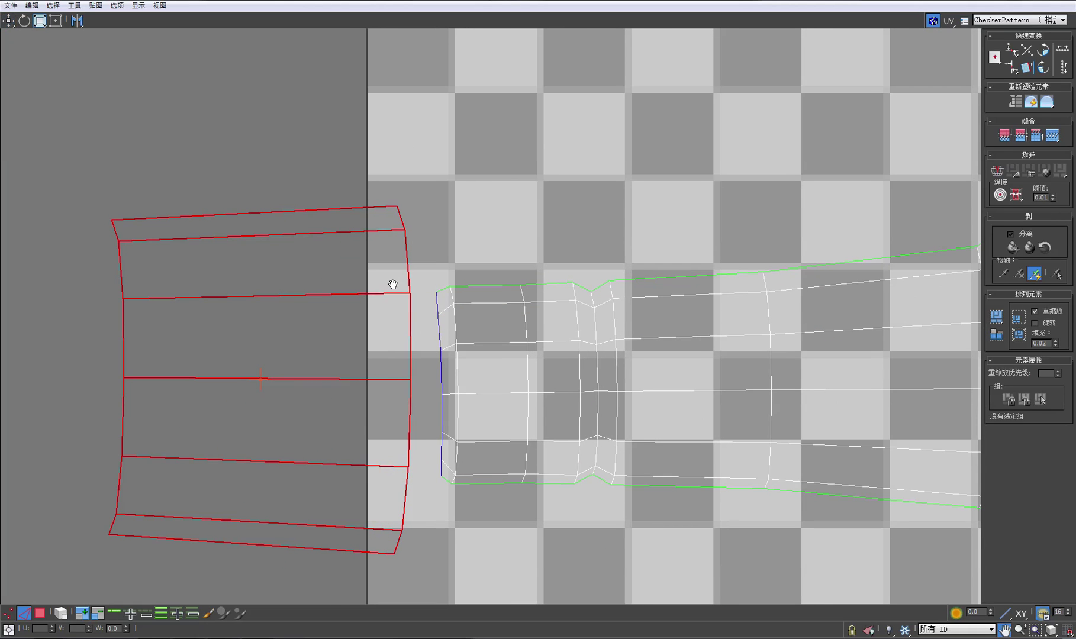
pyautogui.moveTo(392, 284); pyautogui.dragTo(413, 277, button='middle')
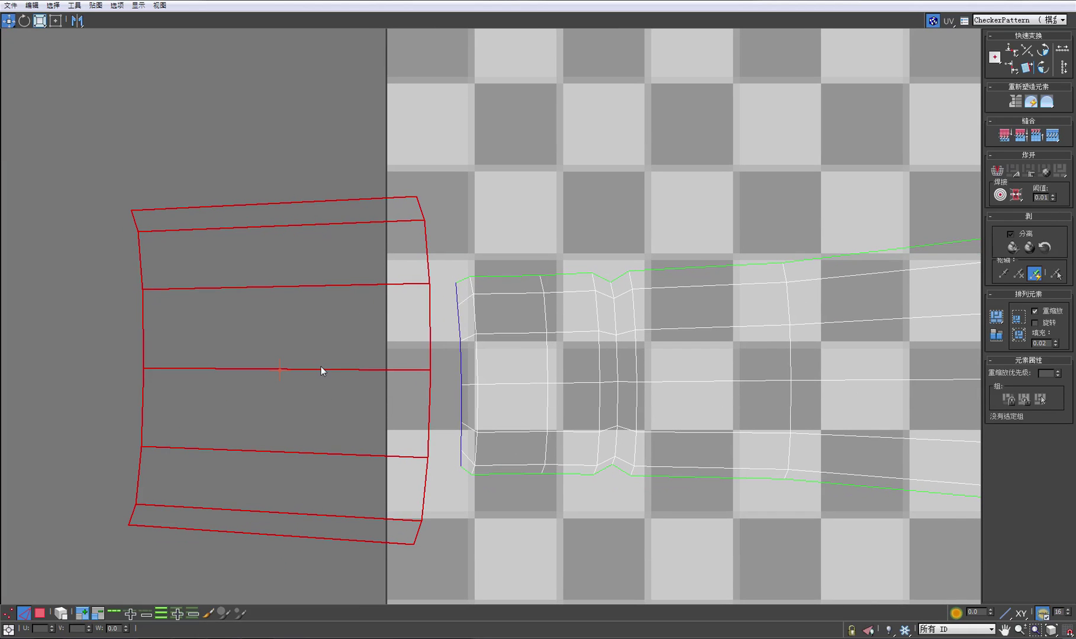
# Scale the mouth shell down to the height of the neck opening and line it up with the neck.
pyautogui.moveTo(281, 368); pyautogui.dragTo(319, 408)
pyautogui.click(41, 21)
pyautogui.click(9, 21)
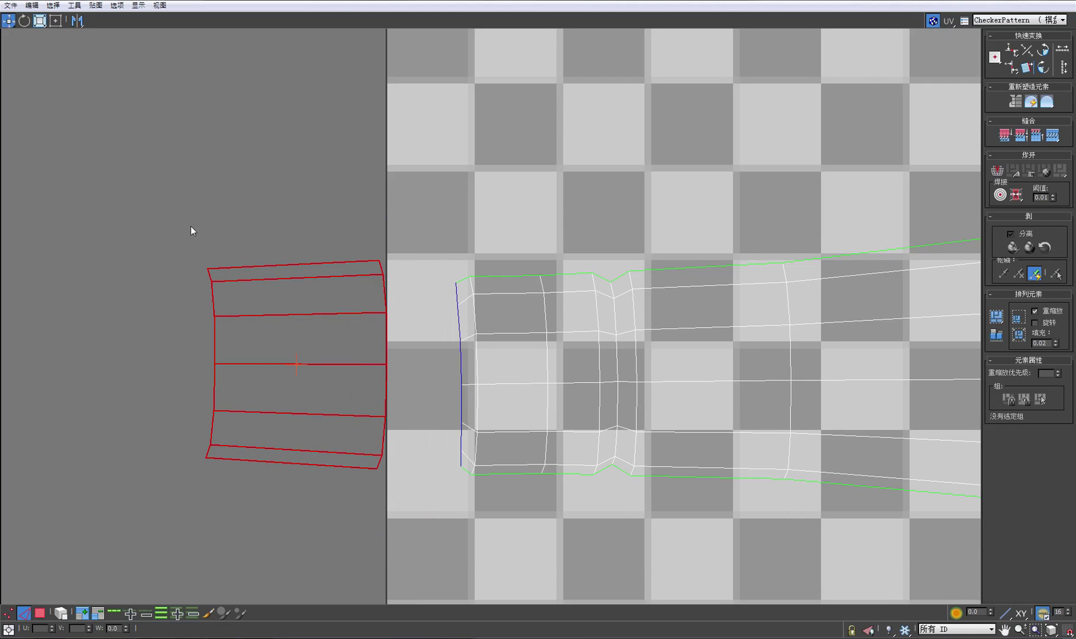
pyautogui.moveTo(294, 363); pyautogui.dragTo(357, 394)
pyautogui.click(40, 21)
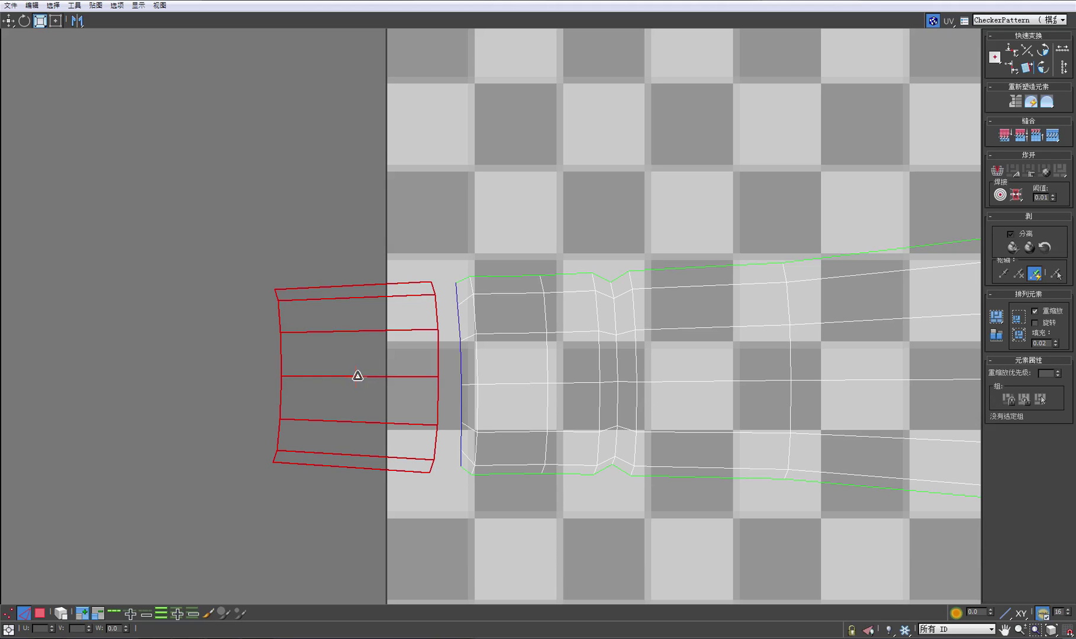
pyautogui.moveTo(361, 377); pyautogui.dragTo(363, 378)
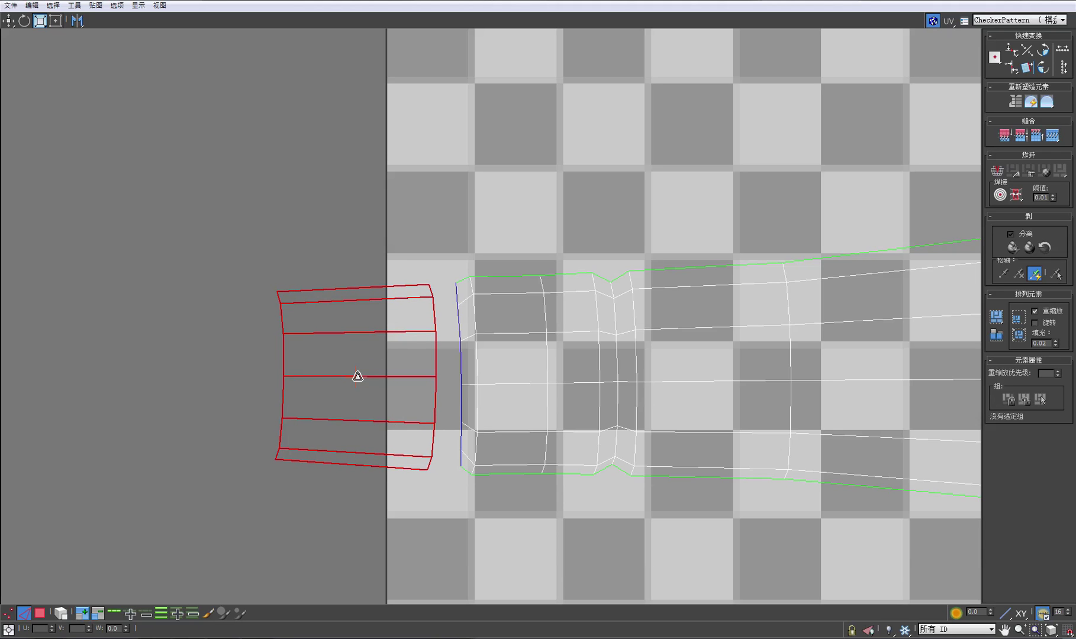
pyautogui.moveTo(360, 377); pyautogui.dragTo(361, 378)
# Move the mouth shell closer to the neck opening and clear the edge selection.
pyautogui.moveTo(272, 270); pyautogui.dragTo(277, 260, button='middle')
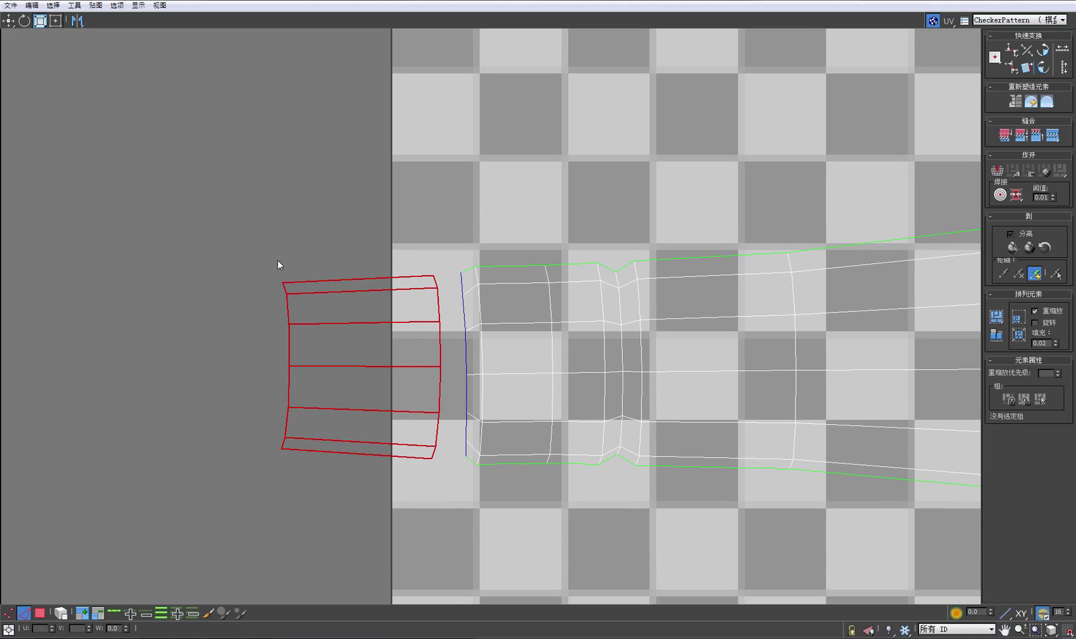
pyautogui.click(8, 21)
pyautogui.moveTo(383, 366); pyautogui.dragTo(402, 364)
pyautogui.click(433, 232)
pyautogui.scroll(3, 468, 267)
pyautogui.moveTo(450, 242); pyautogui.dragTo(445, 188, button='middle')
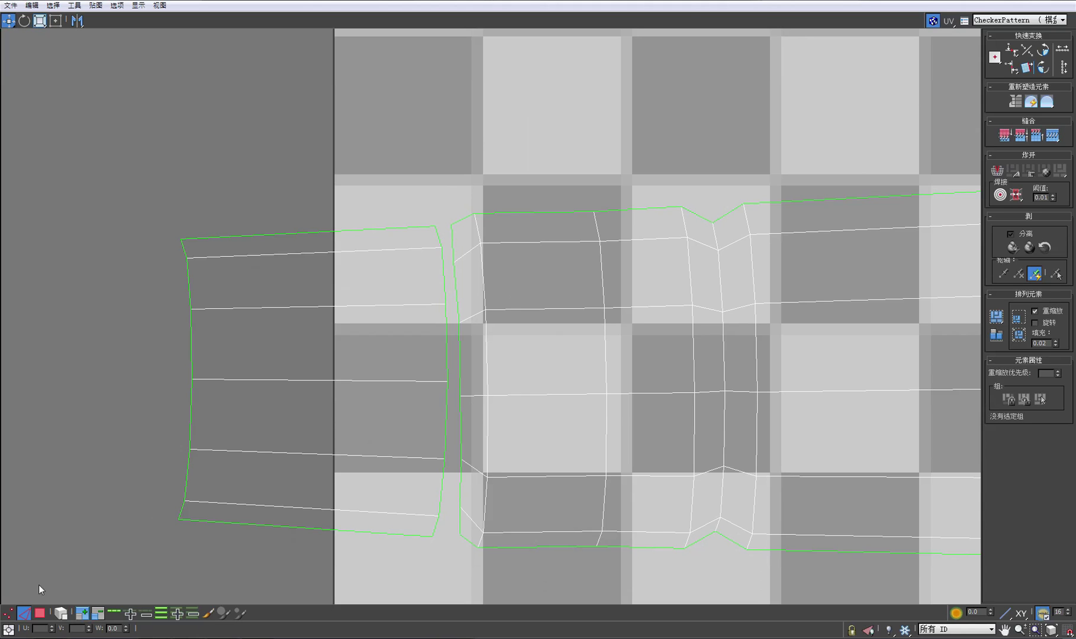
# Select the mouth shell's right border edges, stitch them to the matching neck border with Stitch to Target, and clear the selection.
pyautogui.click(26, 613)
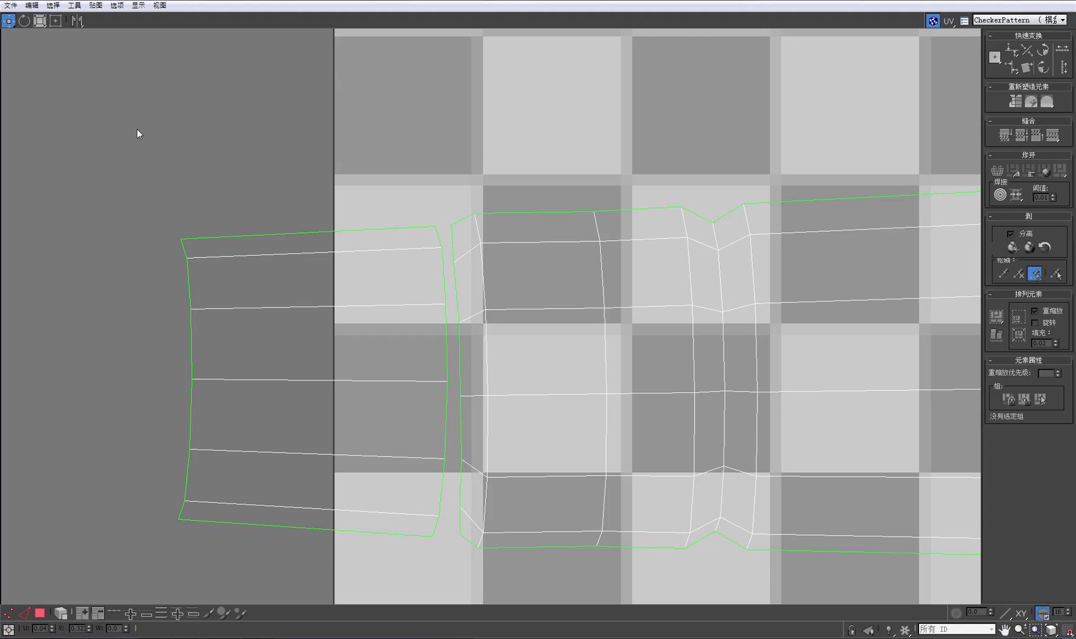
pyautogui.click(23, 613)
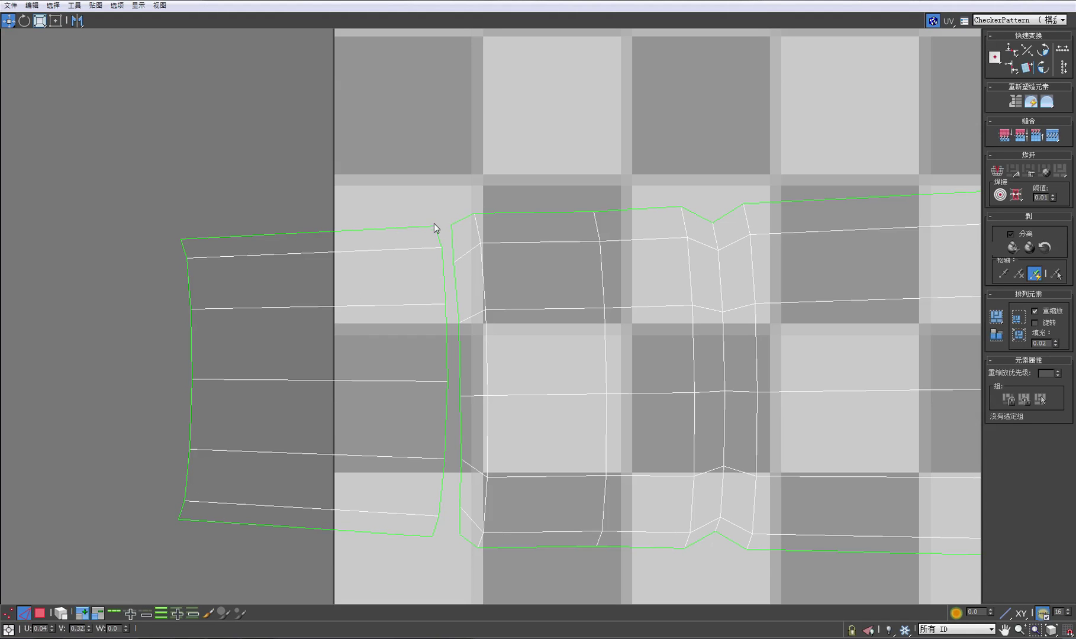
pyautogui.click(439, 242)
pyautogui.click(439, 233)
pyautogui.click(439, 241)
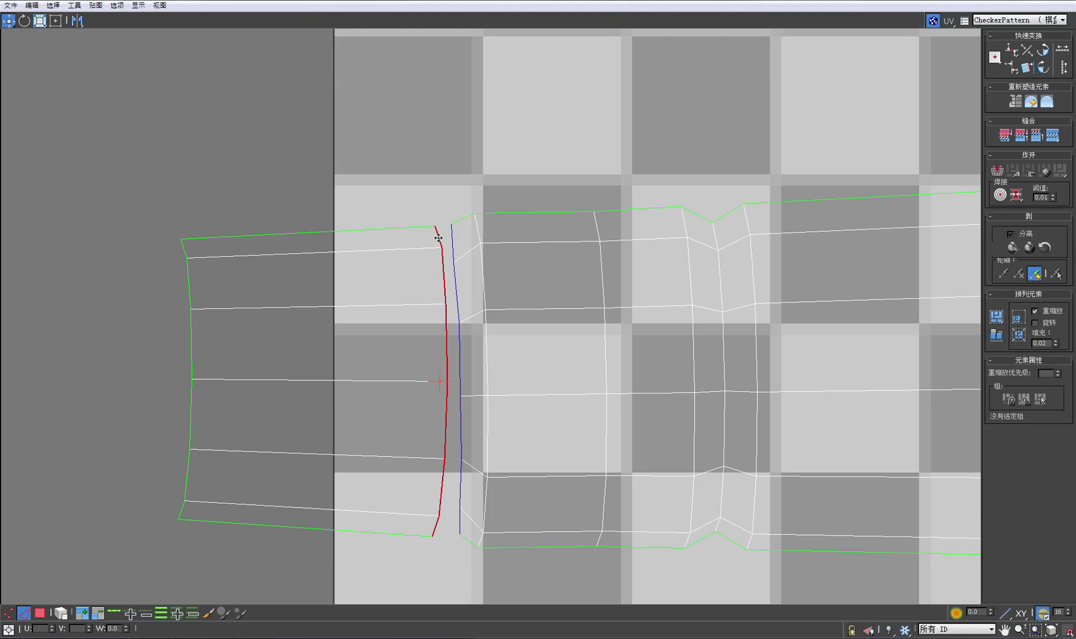
pyautogui.click(1006, 137)
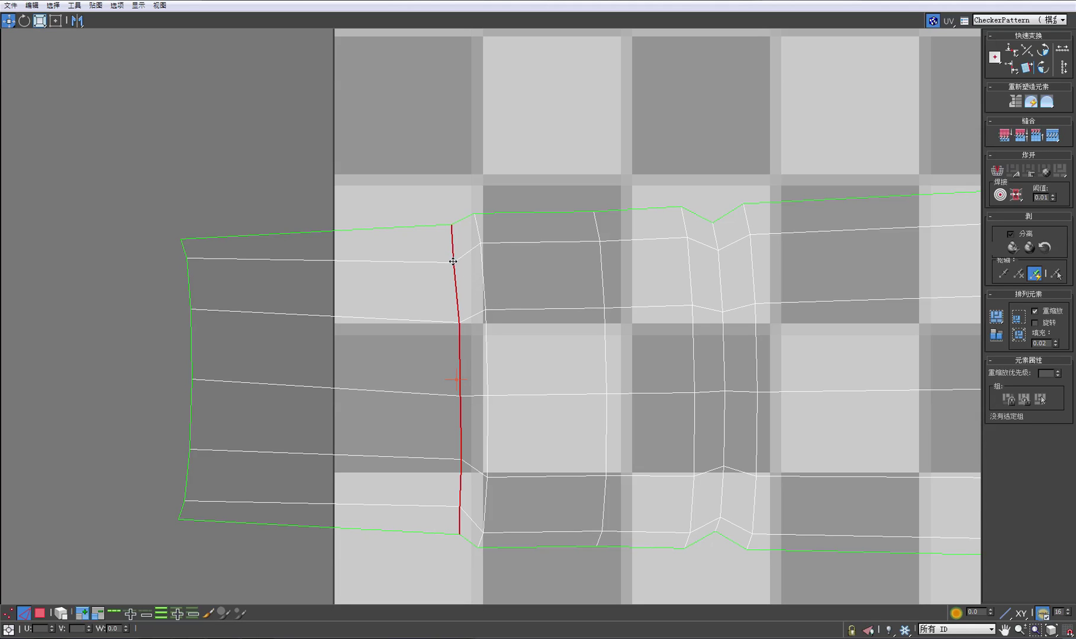
pyautogui.click(429, 181)
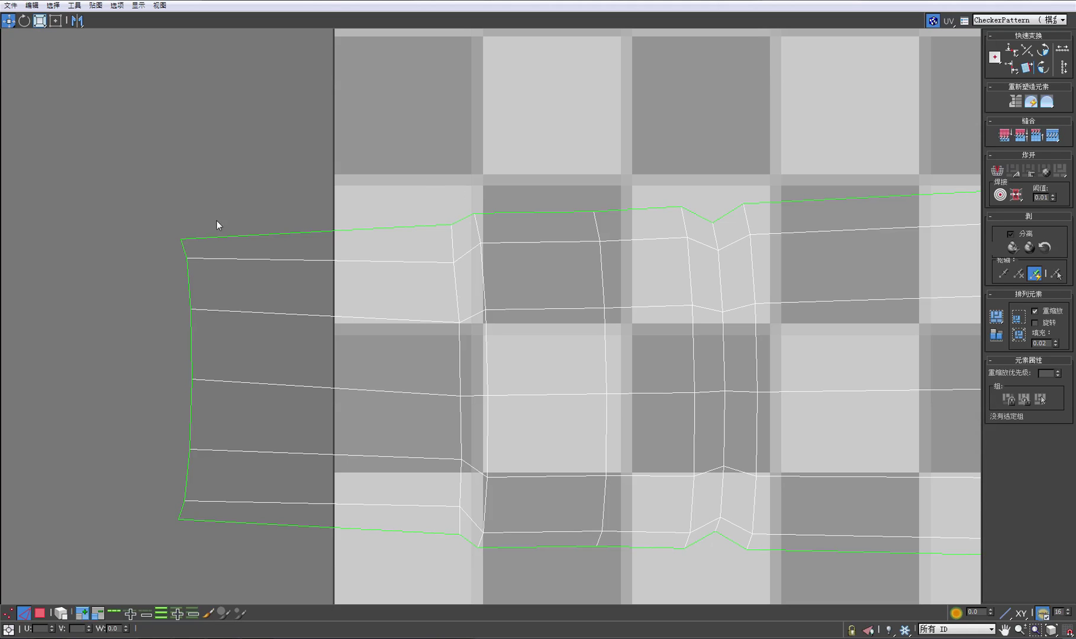
# Select the mouth section's outer column of vertices and move it right, just inside the UV tile.
pyautogui.press('1')
pyautogui.moveTo(207, 546); pyautogui.dragTo(207, 546)
pyautogui.moveTo(191, 381); pyautogui.dragTo(357, 378)
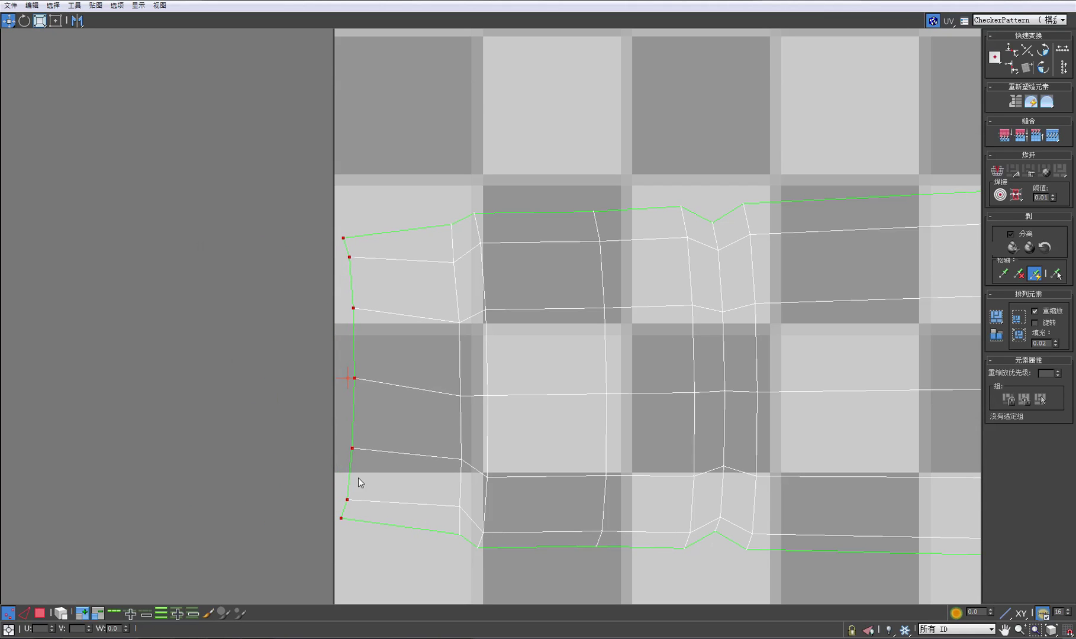
# Spread the mouth section's upper and lower corner vertices outward at its outer end and at the stitched seam.
pyautogui.moveTo(361, 480); pyautogui.dragTo(337, 423, button='middle')
pyautogui.click(314, 476)
pyautogui.click(317, 460)
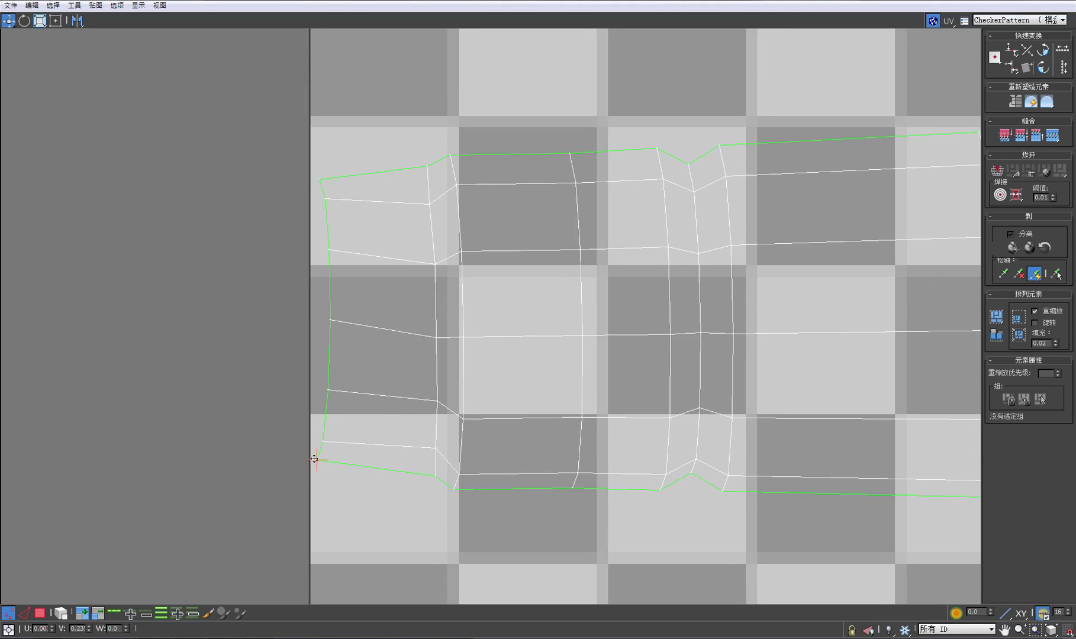
pyautogui.moveTo(318, 459); pyautogui.dragTo(315, 481)
pyautogui.click(435, 477)
pyautogui.moveTo(435, 477); pyautogui.dragTo(435, 486)
pyautogui.moveTo(435, 179); pyautogui.dragTo(425, 156)
pyautogui.click(318, 179)
pyautogui.moveTo(317, 178); pyautogui.dragTo(321, 166)
# Adjust the neck vertices just behind the stitched seam, lowering the second one and shifting the top and bottom border vertices outward.
pyautogui.click(457, 186)
pyautogui.moveTo(457, 185); pyautogui.dragTo(457, 197)
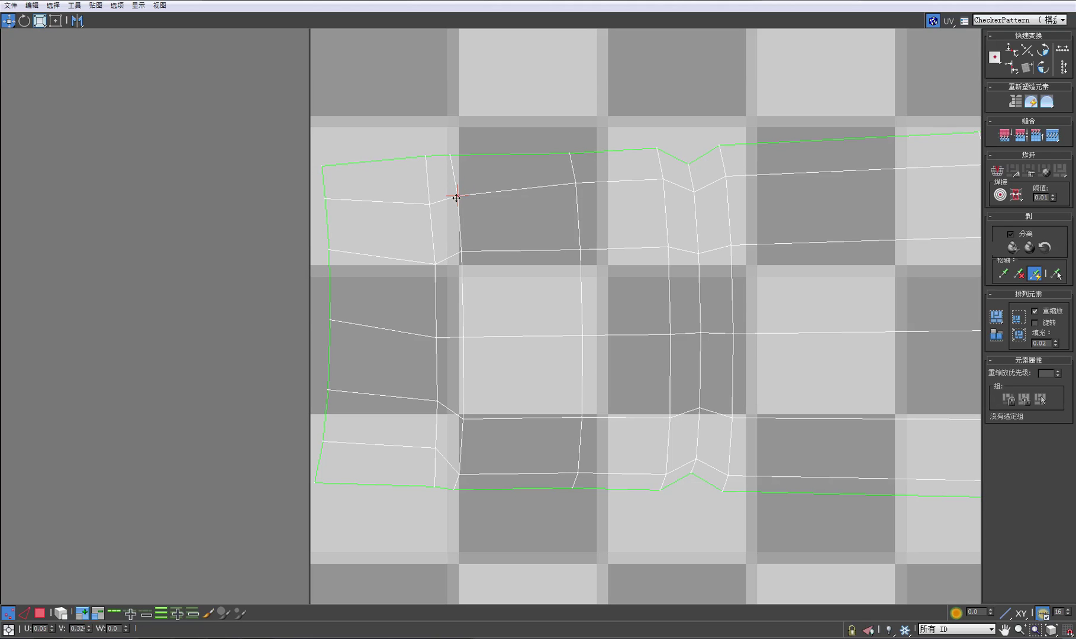
pyautogui.click(426, 156)
pyautogui.moveTo(449, 155); pyautogui.dragTo(455, 155)
pyautogui.moveTo(435, 452); pyautogui.dragTo(458, 497)
pyautogui.scroll(-3, 474, 237)
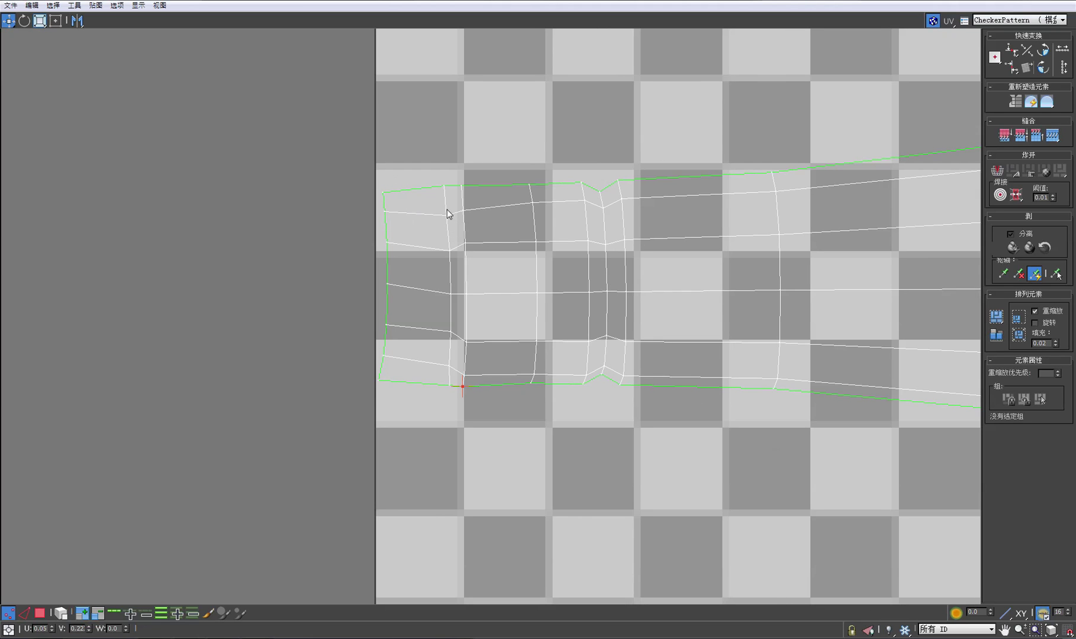
pyautogui.moveTo(572, 212); pyautogui.dragTo(353, 274, button='middle')
pyautogui.scroll(-4, 491, 274)
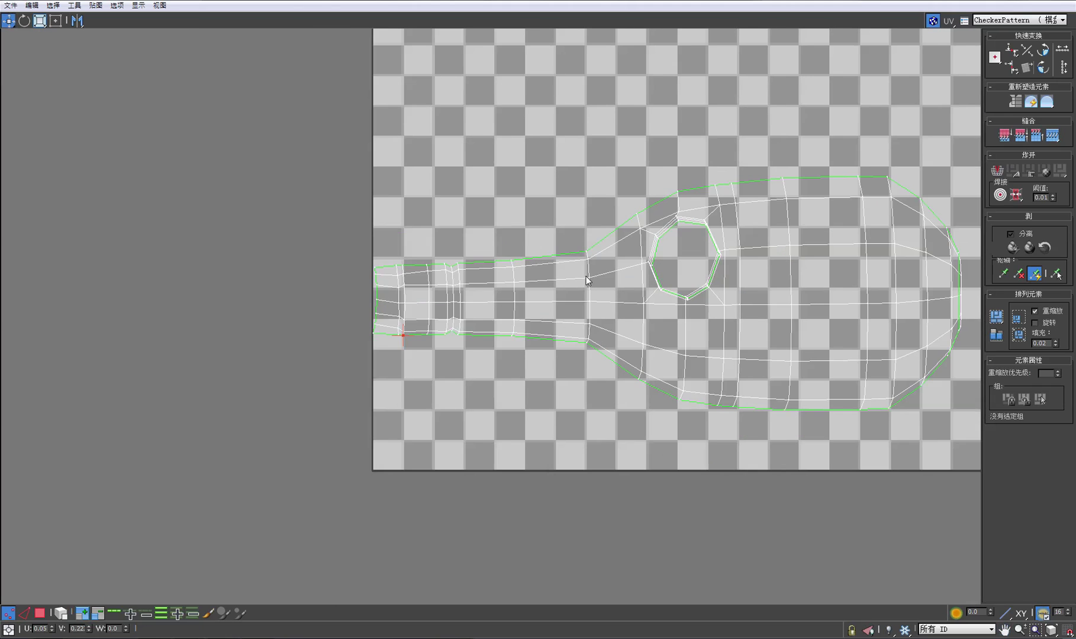
# Select all polygons of the eye shell and move the shell down, just above the body's neck.
pyautogui.moveTo(619, 275); pyautogui.dragTo(398, 326, button='middle')
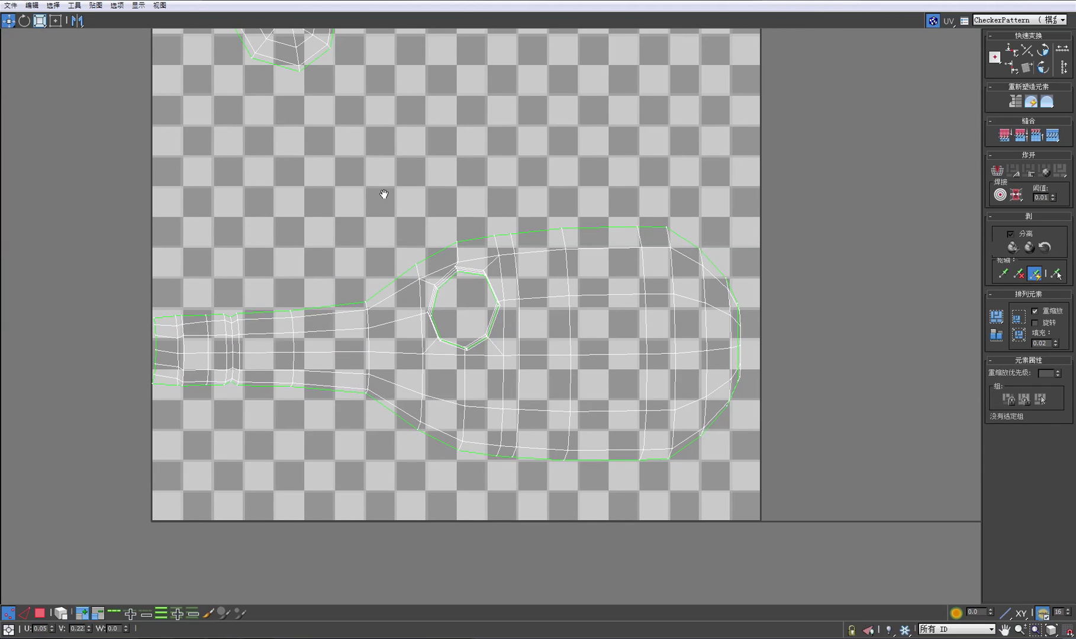
pyautogui.moveTo(382, 193); pyautogui.dragTo(474, 363, button='middle')
pyautogui.click(391, 241)
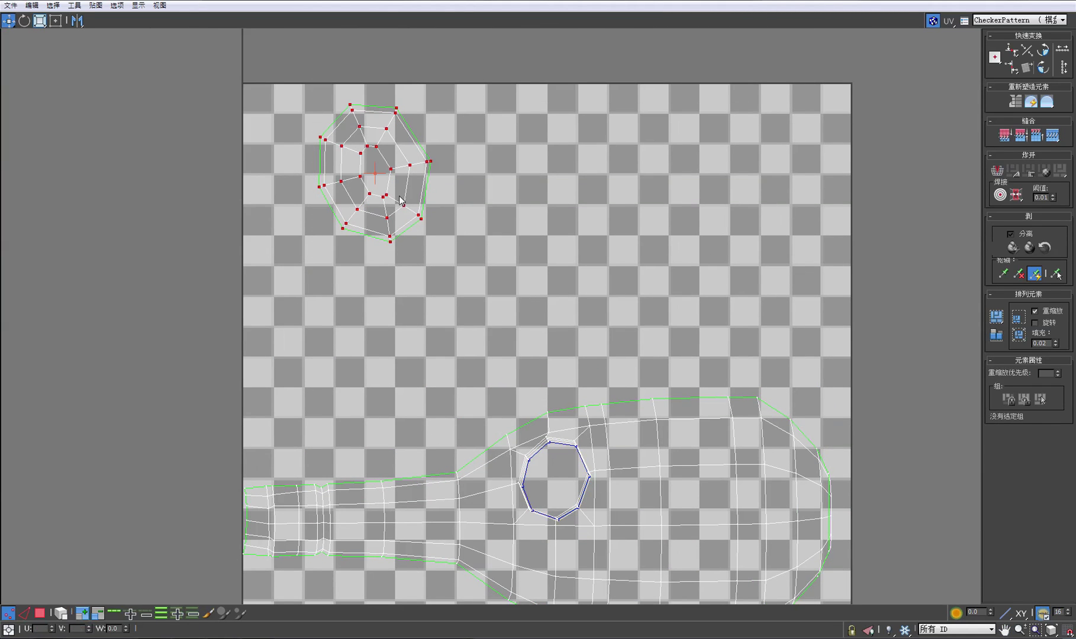
pyautogui.click(39, 612)
pyautogui.click(279, 132)
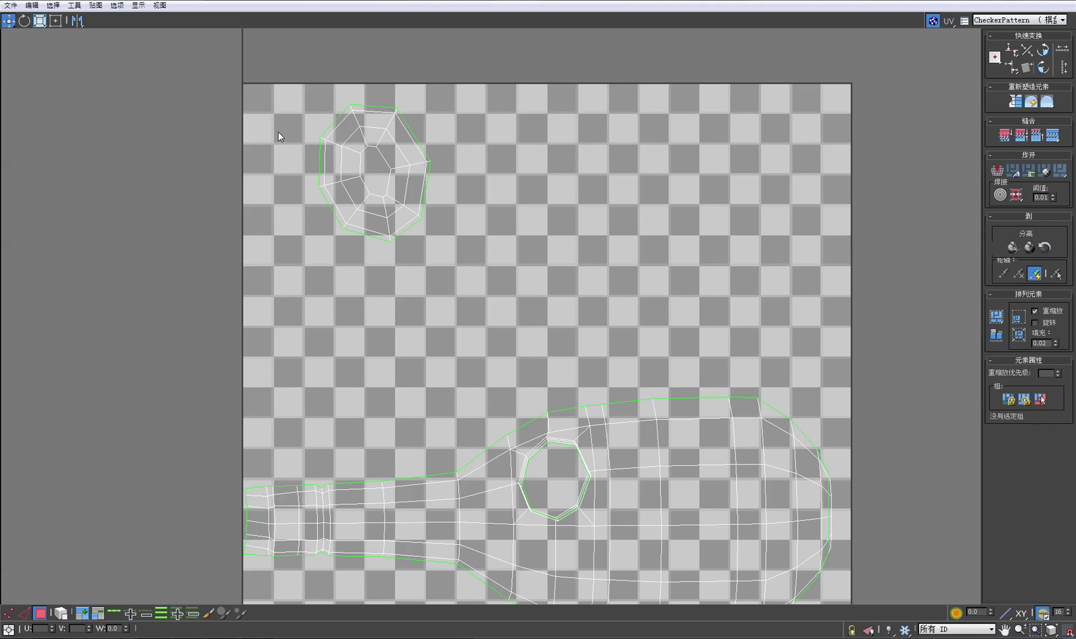
pyautogui.click(409, 188)
pyautogui.moveTo(409, 188); pyautogui.dragTo(370, 396)
pyautogui.moveTo(370, 395); pyautogui.dragTo(432, 311, button='middle')
pyautogui.scroll(1, 431, 311)
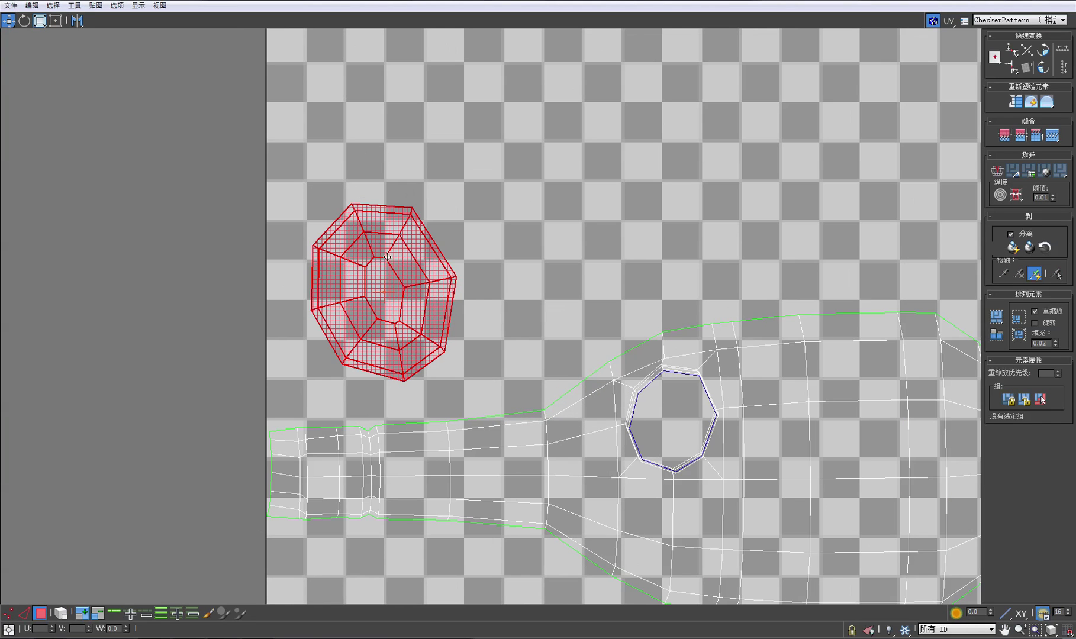
# Rotate the eye shell slightly clockwise so it stands upright, and clear the selection.
pyautogui.moveTo(389, 263); pyautogui.dragTo(400, 245, button='middle')
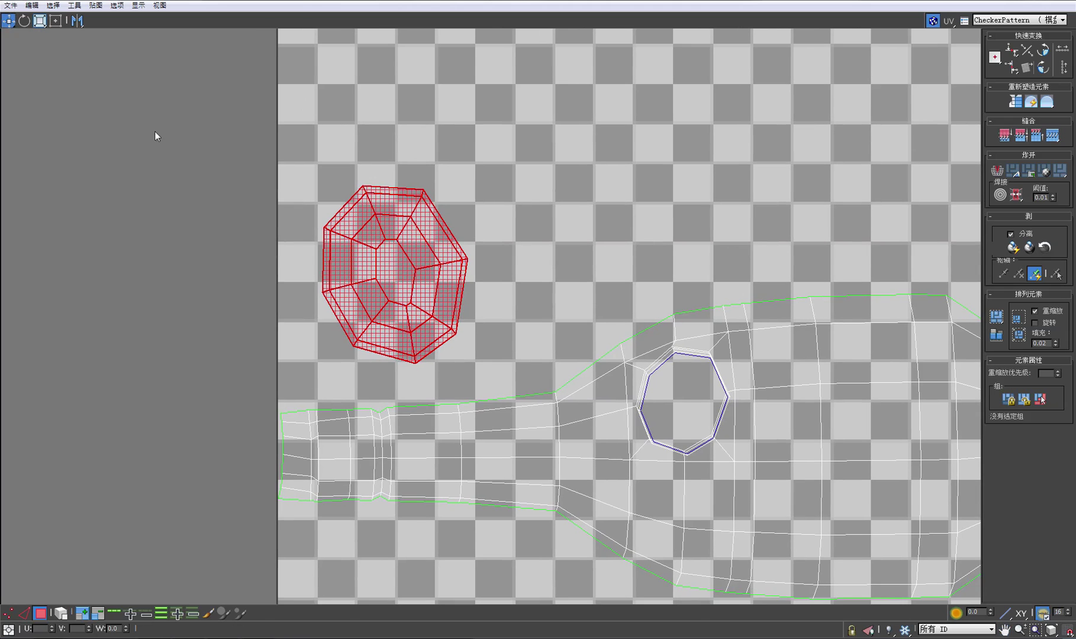
pyautogui.click(24, 22)
pyautogui.moveTo(428, 199); pyautogui.dragTo(440, 210)
pyautogui.click(524, 215)
# Examine the nested edge loops around the eye hole in the body shell.
pyautogui.scroll(-2, 548, 266)
pyautogui.moveTo(604, 286); pyautogui.dragTo(479, 244, button='middle')
pyautogui.scroll(8, 478, 244)
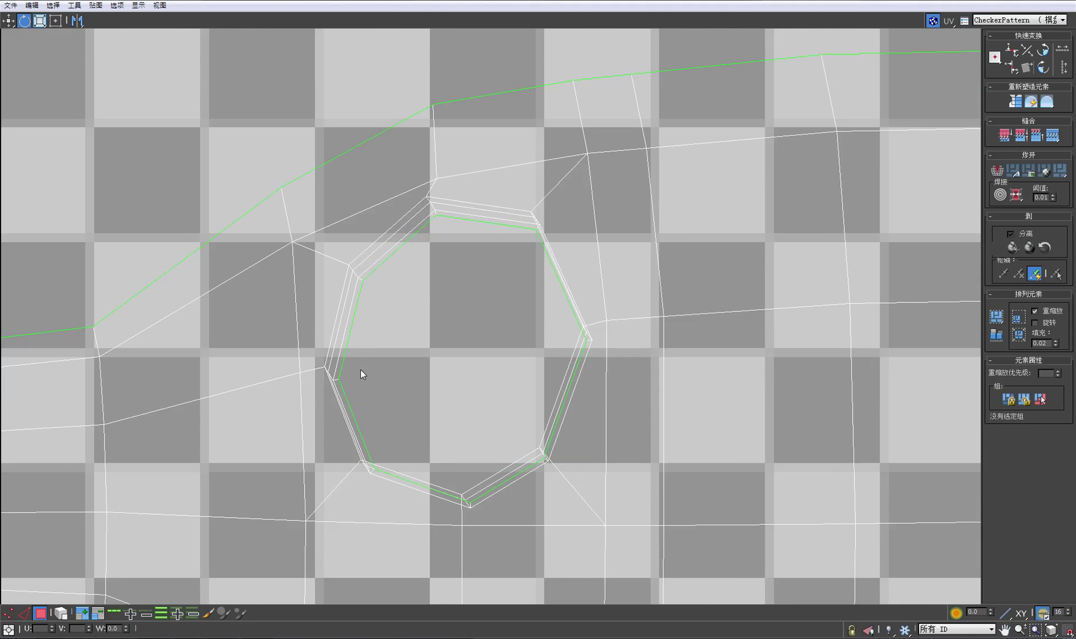
pyautogui.moveTo(361, 374); pyautogui.dragTo(348, 339, button='middle')
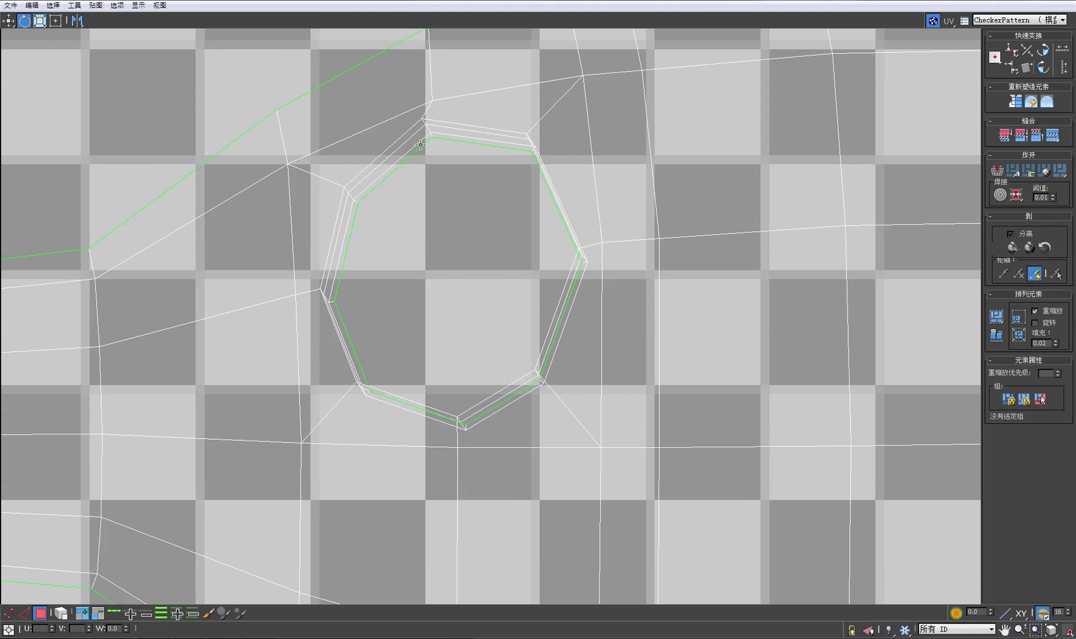
pyautogui.scroll(-4, 495, 219)
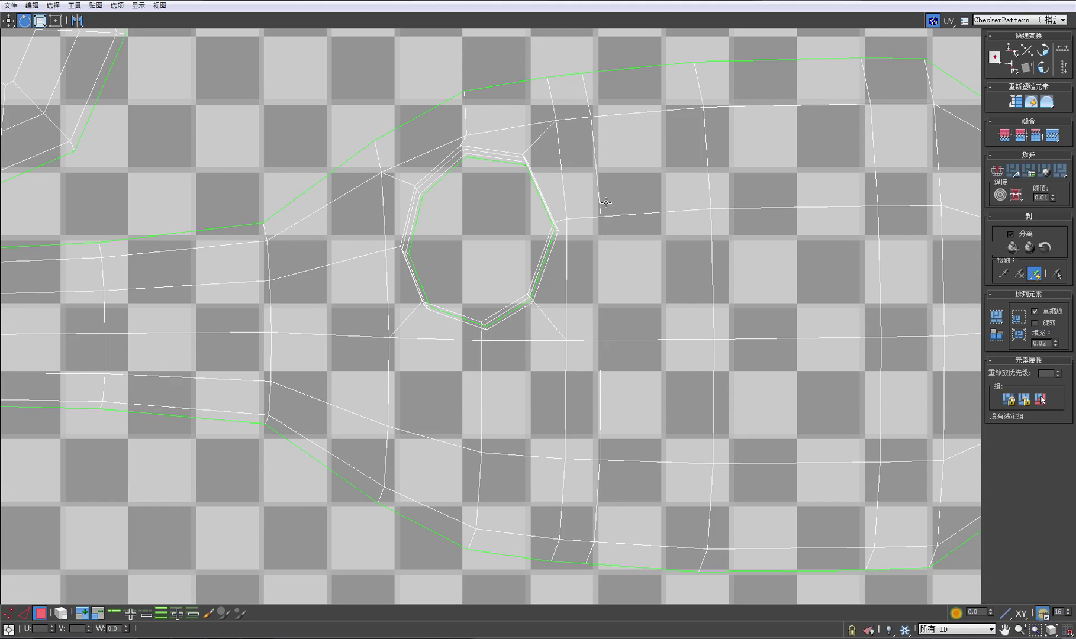
pyautogui.scroll(5, 544, 239)
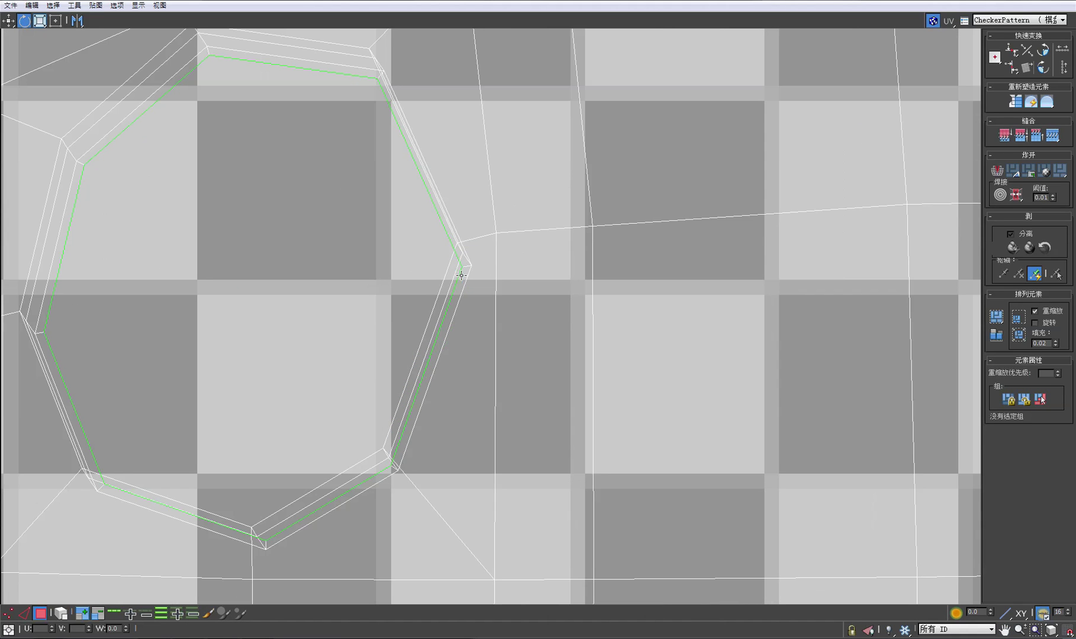
pyautogui.moveTo(357, 133); pyautogui.dragTo(474, 217, button='middle')
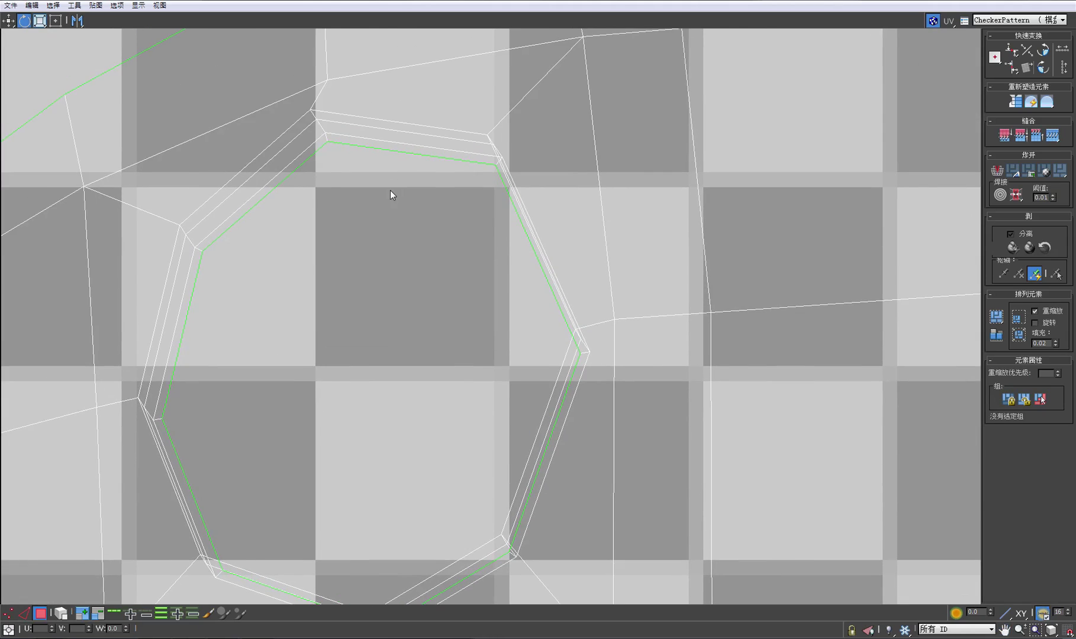
pyautogui.scroll(-5, 390, 191)
pyautogui.scroll(3, 453, 221)
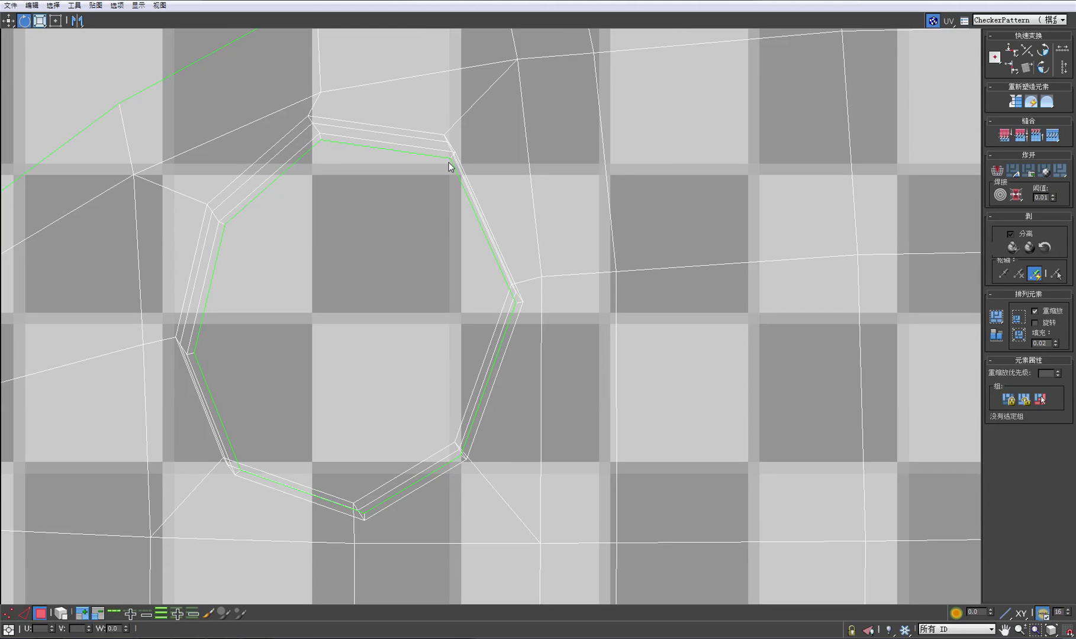
pyautogui.click(25, 614)
pyautogui.moveTo(451, 159)
pyautogui.mouseDown()
pyautogui.moveTo(427, 176)
pyautogui.moveTo(425, 163)
pyautogui.moveTo(440, 163)
pyautogui.mouseUp()
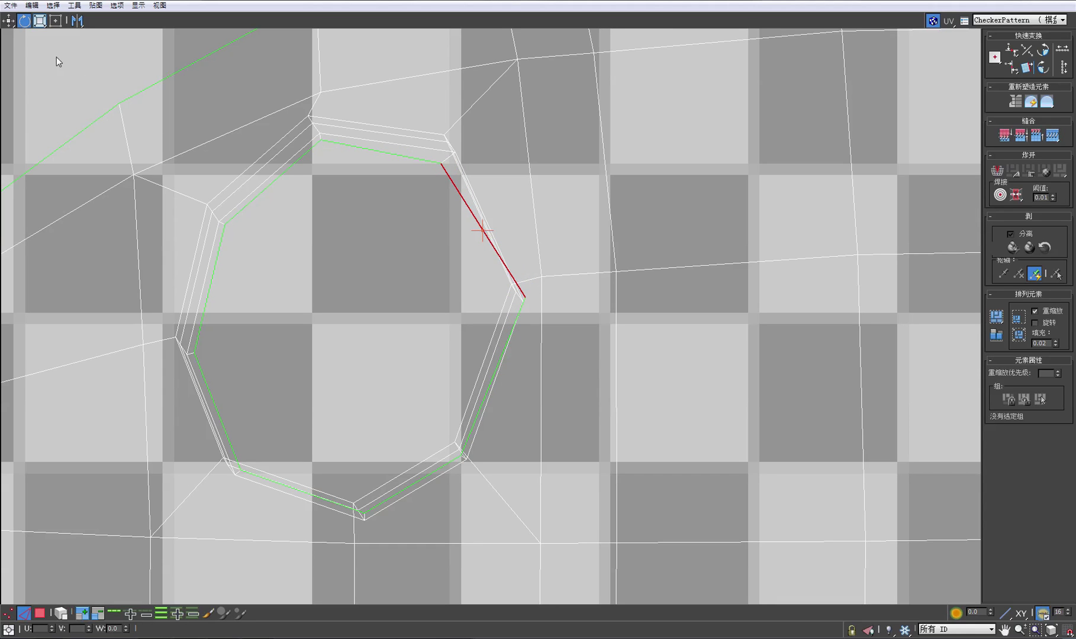
pyautogui.click(8, 20)
pyautogui.moveTo(481, 231)
pyautogui.mouseDown()
pyautogui.moveTo(460, 230)
pyautogui.moveTo(490, 243)
pyautogui.moveTo(483, 236)
pyautogui.mouseUp()
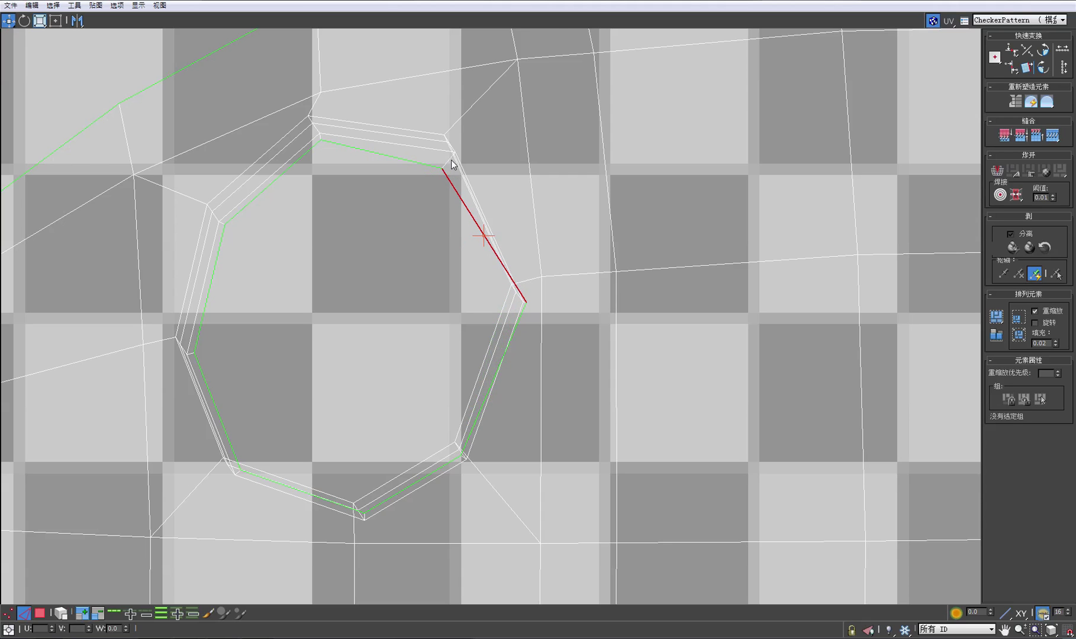
pyautogui.moveTo(260, 374); pyautogui.dragTo(293, 275, button='middle')
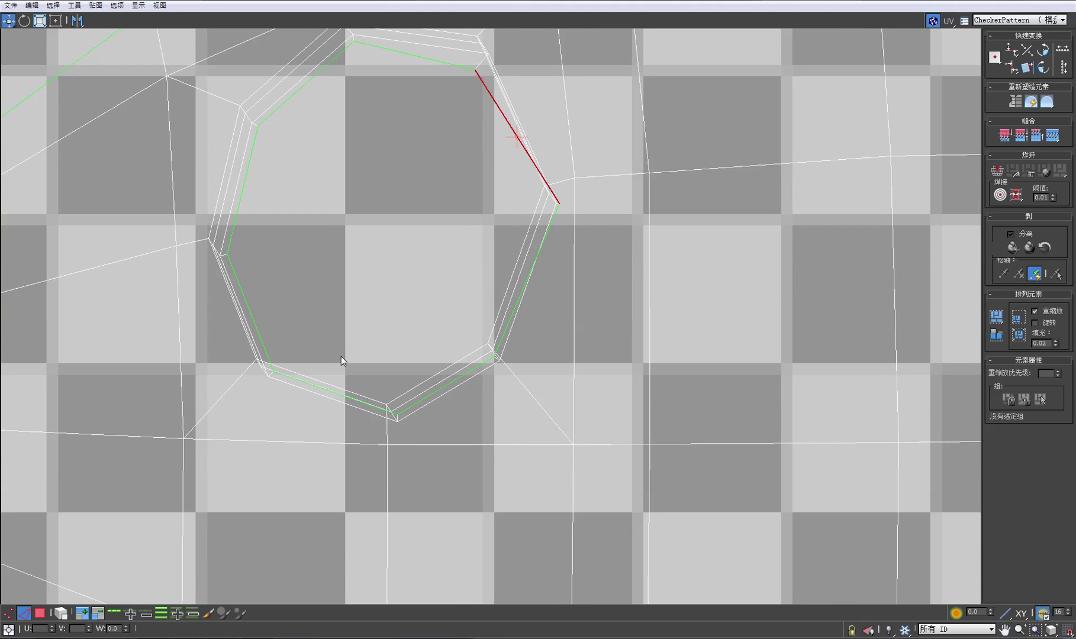
pyautogui.moveTo(381, 245); pyautogui.dragTo(378, 327, button='middle')
pyautogui.hotkey('ctrl', 'z')
pyautogui.hotkey('ctrl', 'z')
pyautogui.hotkey('ctrl', 'z')
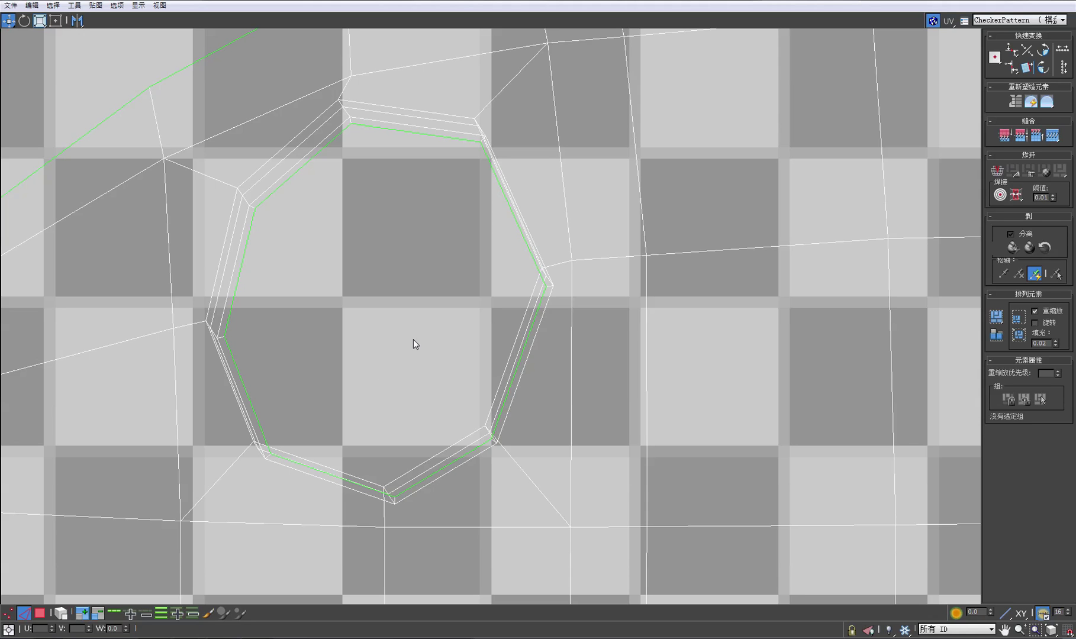
# Move the vertices at the eye hole's upper-right corner inward so the crowded edge loops are spaced apart.
pyautogui.scroll(-10, 316, 350)
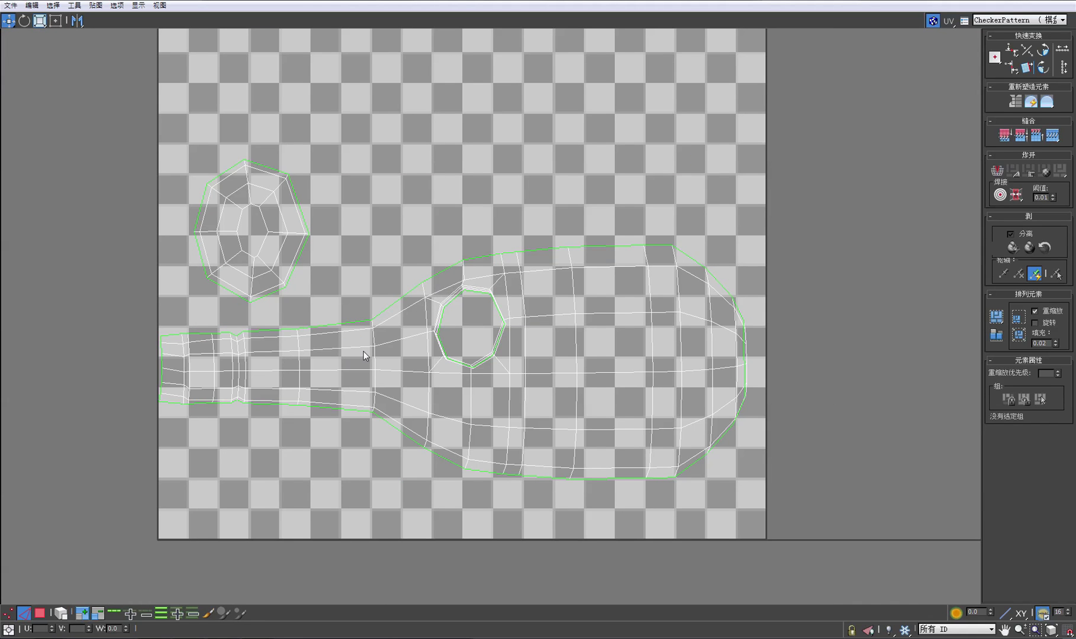
pyautogui.scroll(6, 437, 306)
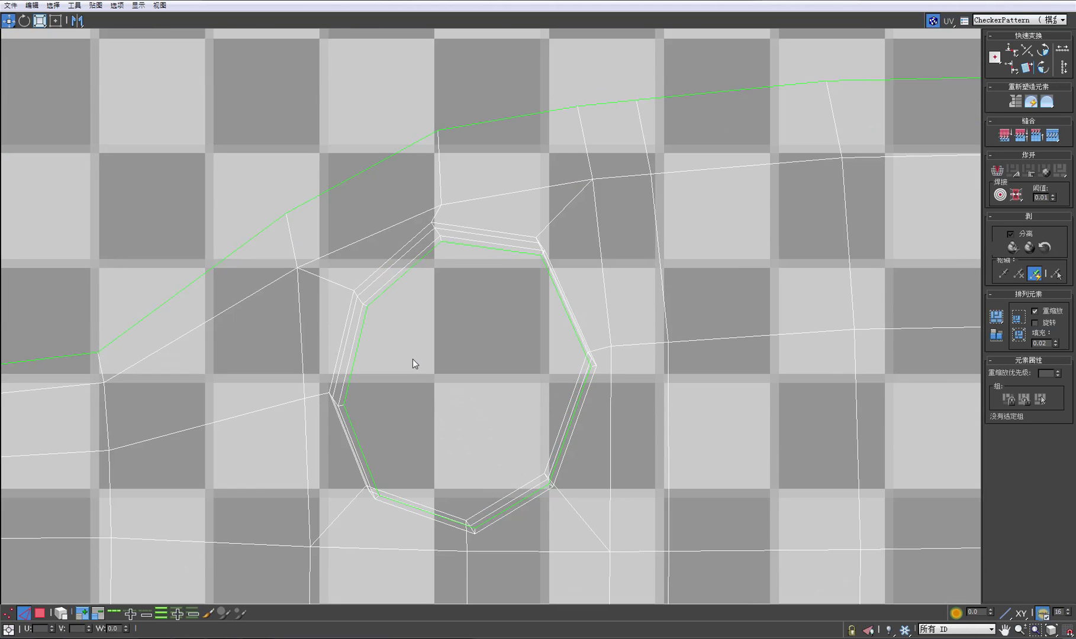
pyautogui.scroll(2, 427, 259)
pyautogui.scroll(2, 427, 259)
pyautogui.moveTo(327, 381); pyautogui.dragTo(354, 293, button='middle')
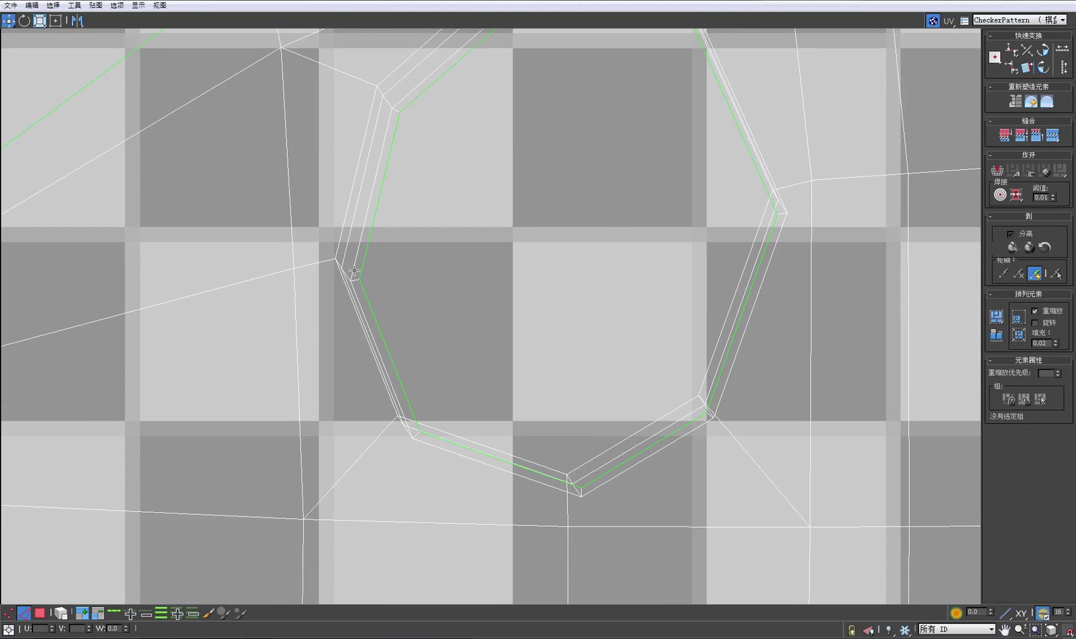
pyautogui.scroll(2, 381, 200)
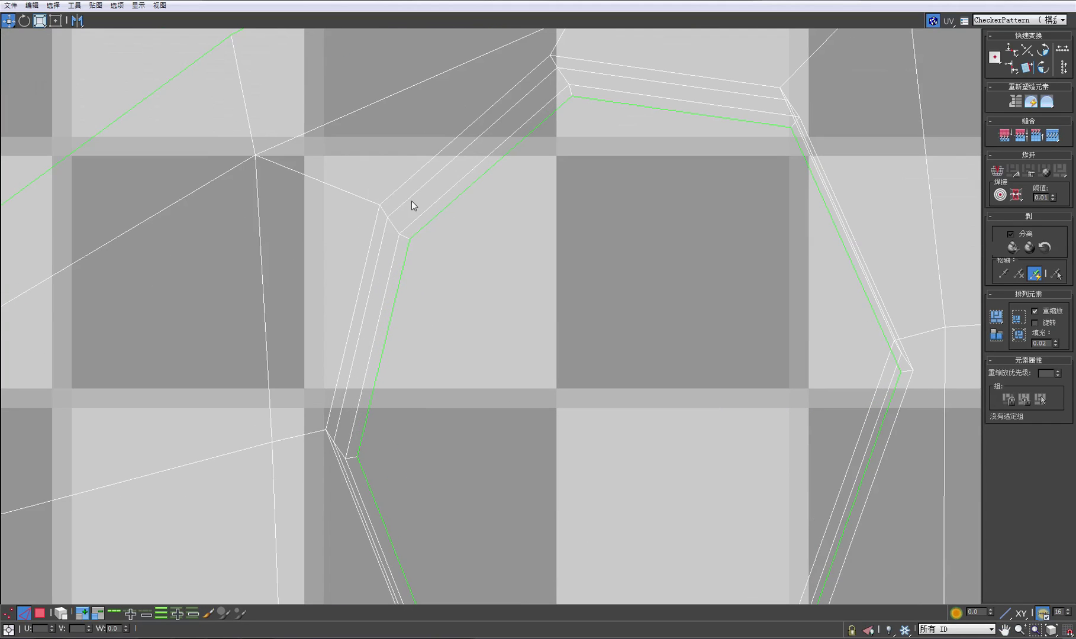
pyautogui.moveTo(843, 105); pyautogui.dragTo(654, 149, button='middle')
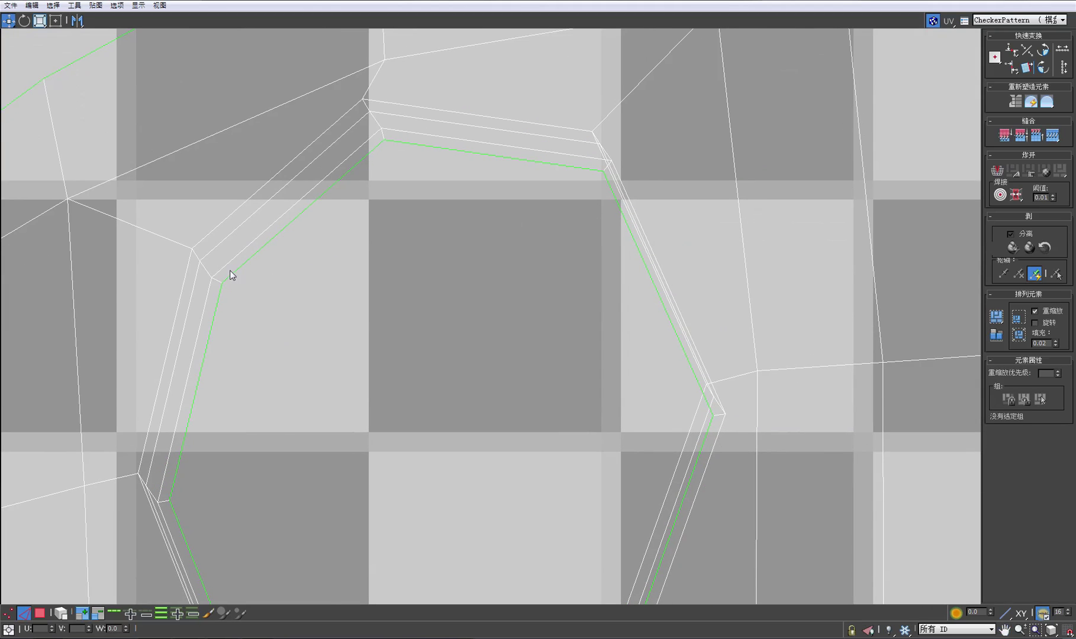
pyautogui.click(7, 617)
pyautogui.moveTo(409, 341); pyautogui.dragTo(353, 382, button='middle')
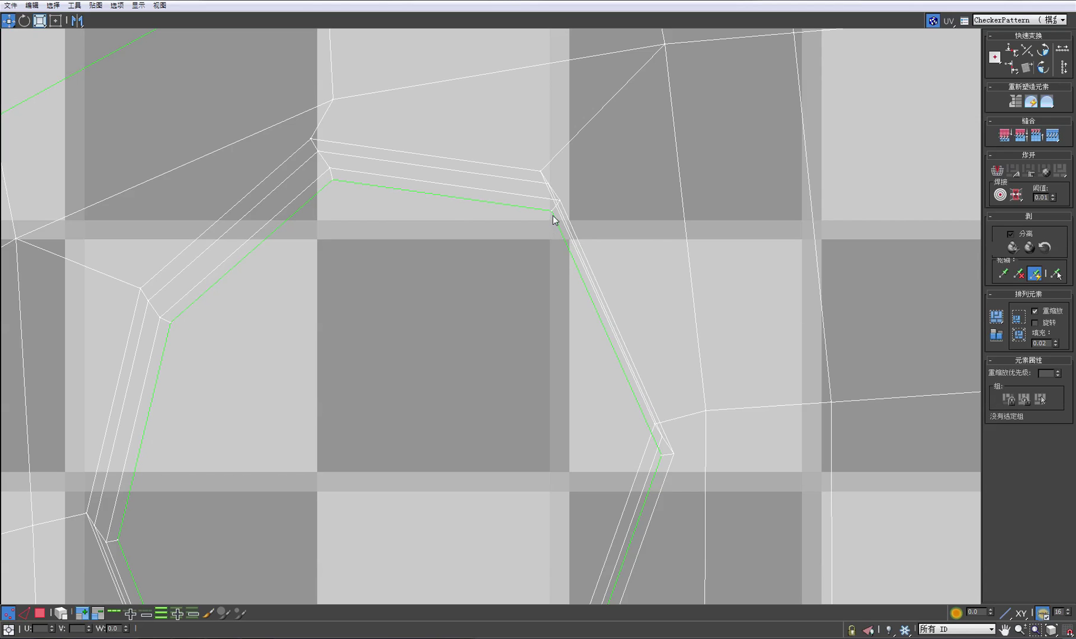
pyautogui.moveTo(552, 212)
pyautogui.mouseDown()
pyautogui.moveTo(530, 216)
pyautogui.moveTo(548, 205)
pyautogui.moveTo(550, 168)
pyautogui.moveTo(543, 199)
pyautogui.mouseUp()
pyautogui.moveTo(627, 357); pyautogui.dragTo(568, 264, button='middle')
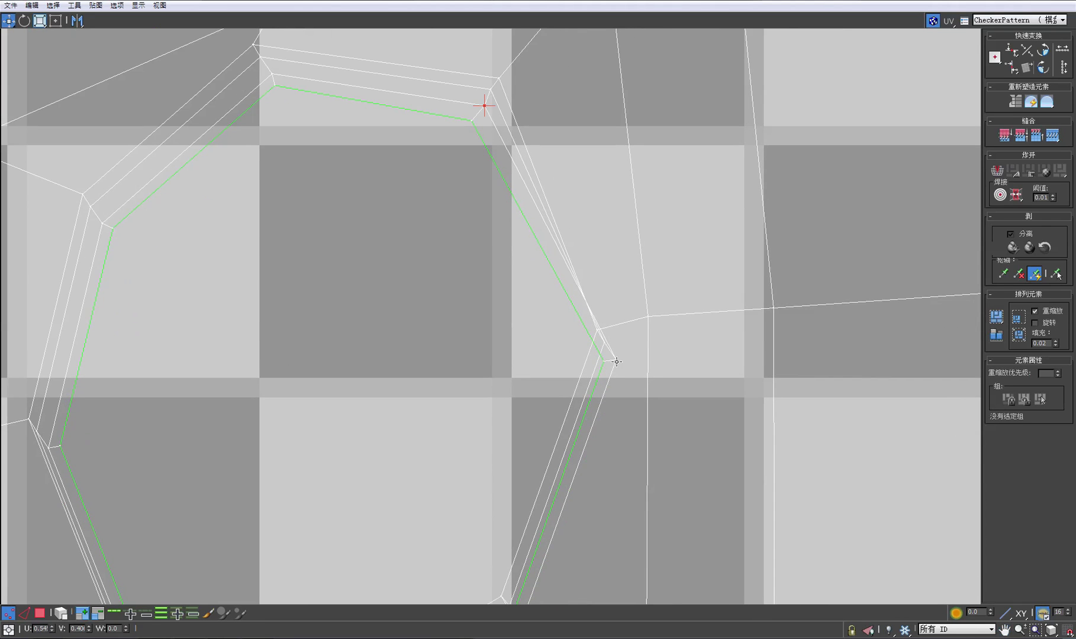
# Reposition the vertices at the eye hole's right corner so its nested loops run in order from inside to outside.
pyautogui.click(606, 363)
pyautogui.moveTo(605, 362)
pyautogui.mouseDown()
pyautogui.moveTo(572, 354)
pyautogui.moveTo(608, 348)
pyautogui.moveTo(588, 350)
pyautogui.moveTo(613, 332)
pyautogui.moveTo(617, 342)
pyautogui.mouseUp()
pyautogui.moveTo(602, 335); pyautogui.dragTo(598, 217, button='middle')
pyautogui.moveTo(563, 371); pyautogui.dragTo(567, 260, button='middle')
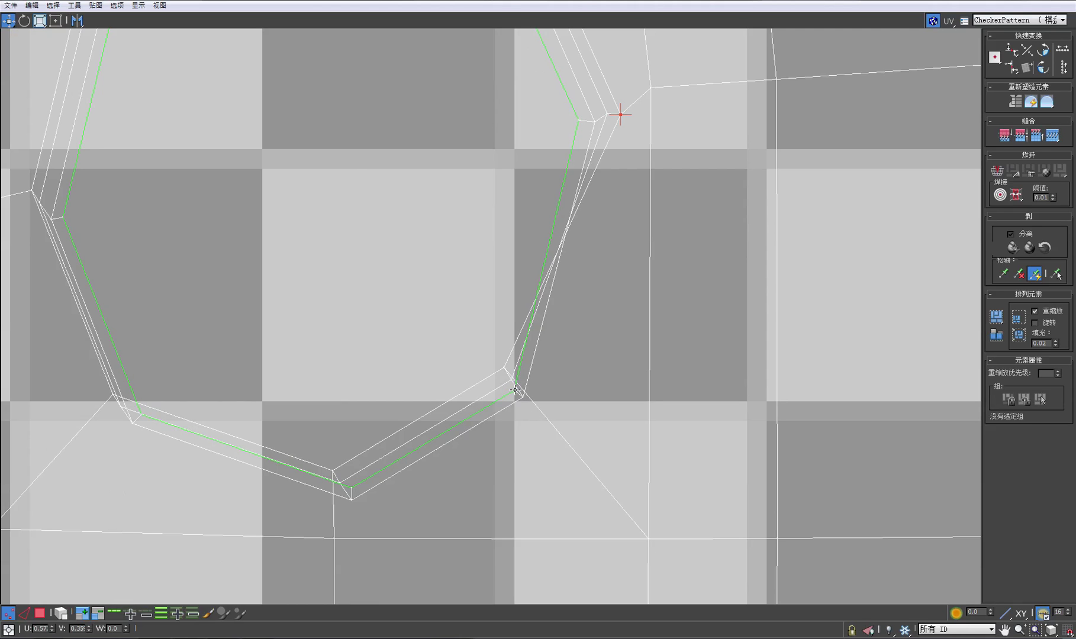
# Shift the vertices at the eye hole's lower-right and bottom corners inward, putting the nested loops back in order.
pyautogui.click(515, 389)
pyautogui.moveTo(515, 389); pyautogui.dragTo(490, 354)
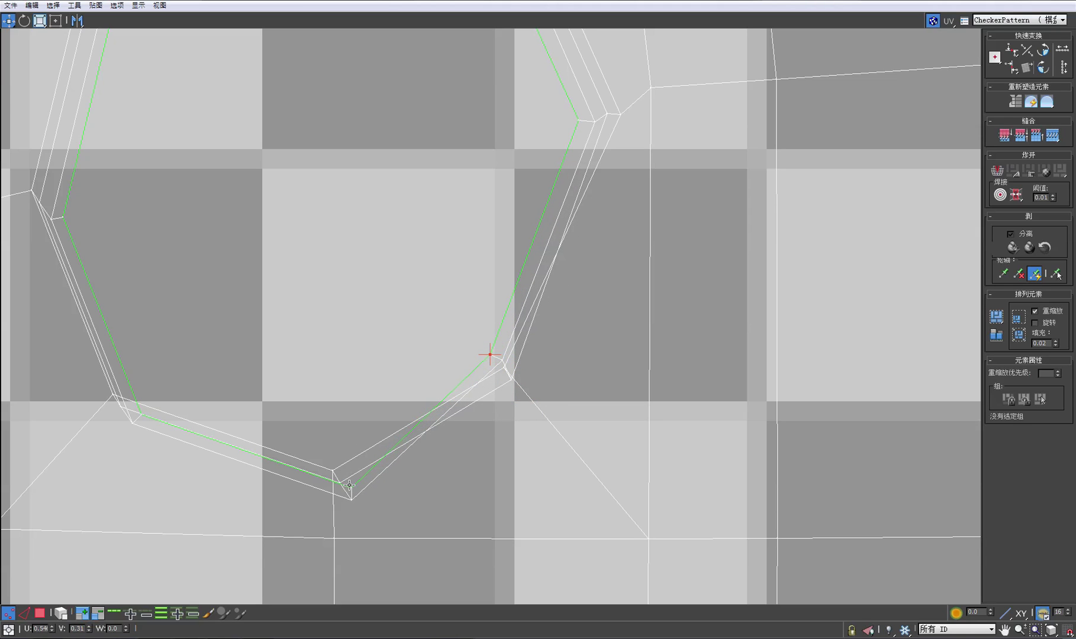
pyautogui.moveTo(349, 485); pyautogui.dragTo(334, 447)
pyautogui.moveTo(350, 498); pyautogui.dragTo(340, 435)
# Space out the vertices at the eye hole's lower-left corner and refine those at the lower-right corner to remove crossing edges.
pyautogui.moveTo(298, 390); pyautogui.dragTo(415, 398, button='middle')
pyautogui.moveTo(258, 426); pyautogui.dragTo(249, 397)
pyautogui.moveTo(302, 338); pyautogui.dragTo(331, 374, button='middle')
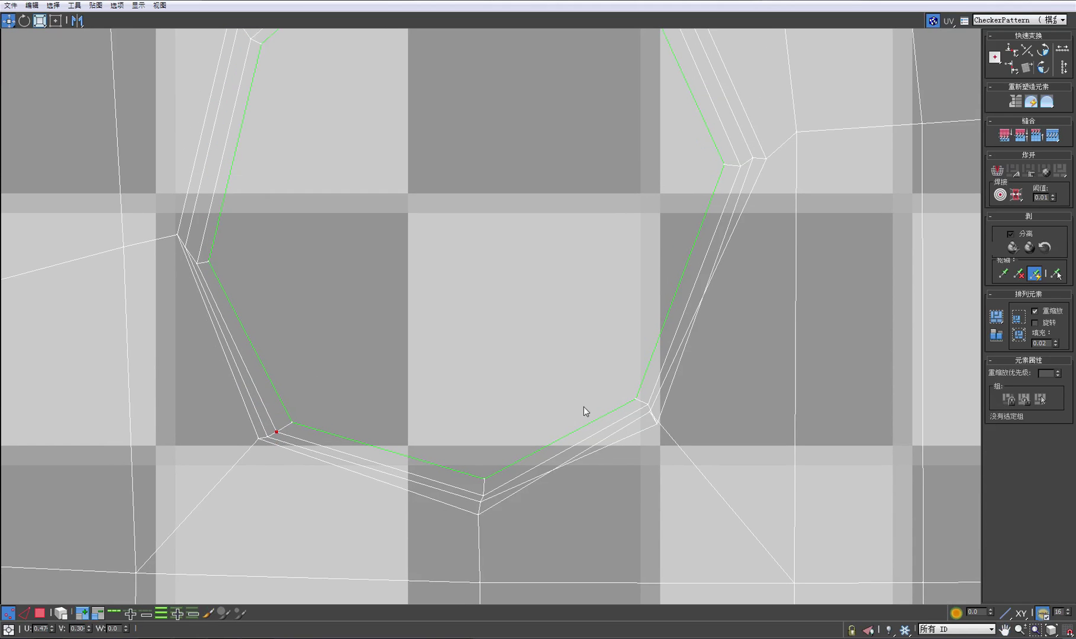
pyautogui.moveTo(636, 399); pyautogui.dragTo(622, 399)
pyautogui.click(646, 406)
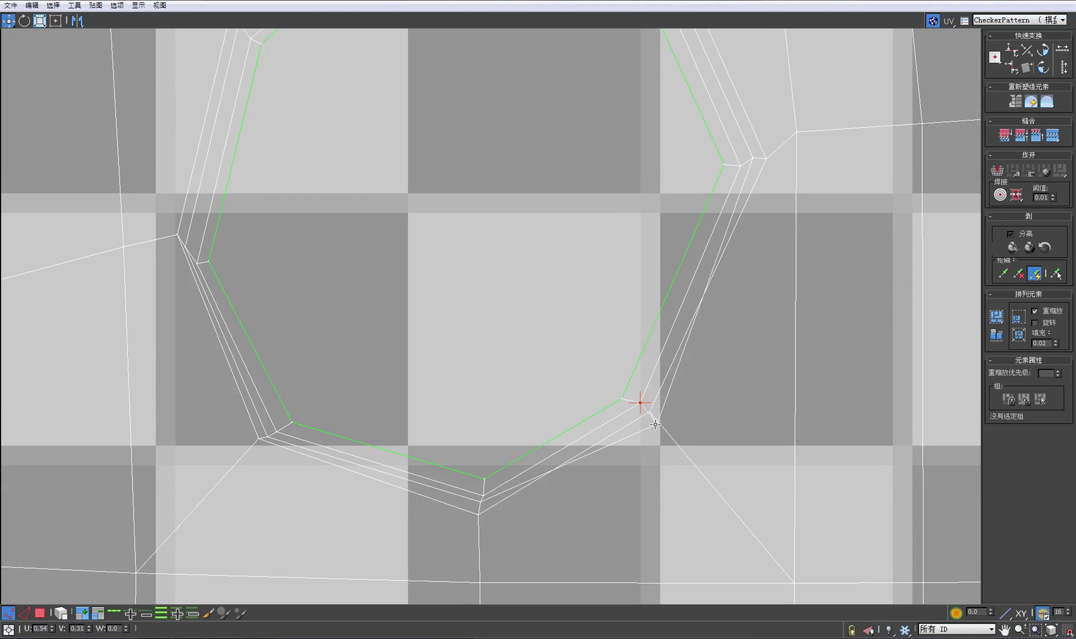
pyautogui.click(620, 398)
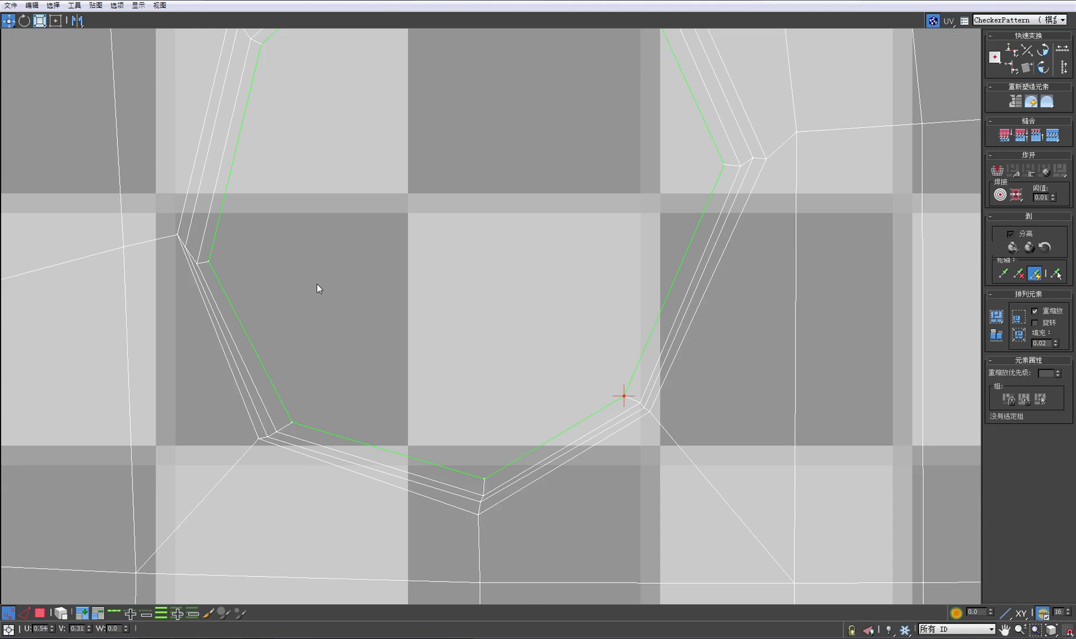
# Move the inner vertices at the eye hole's left corner up and inward to separate the loops there.
pyautogui.moveTo(337, 272); pyautogui.dragTo(370, 251, button='middle')
pyautogui.scroll(-3, 383, 306)
pyautogui.moveTo(399, 335); pyautogui.dragTo(355, 406, button='middle')
pyautogui.scroll(5, 364, 296)
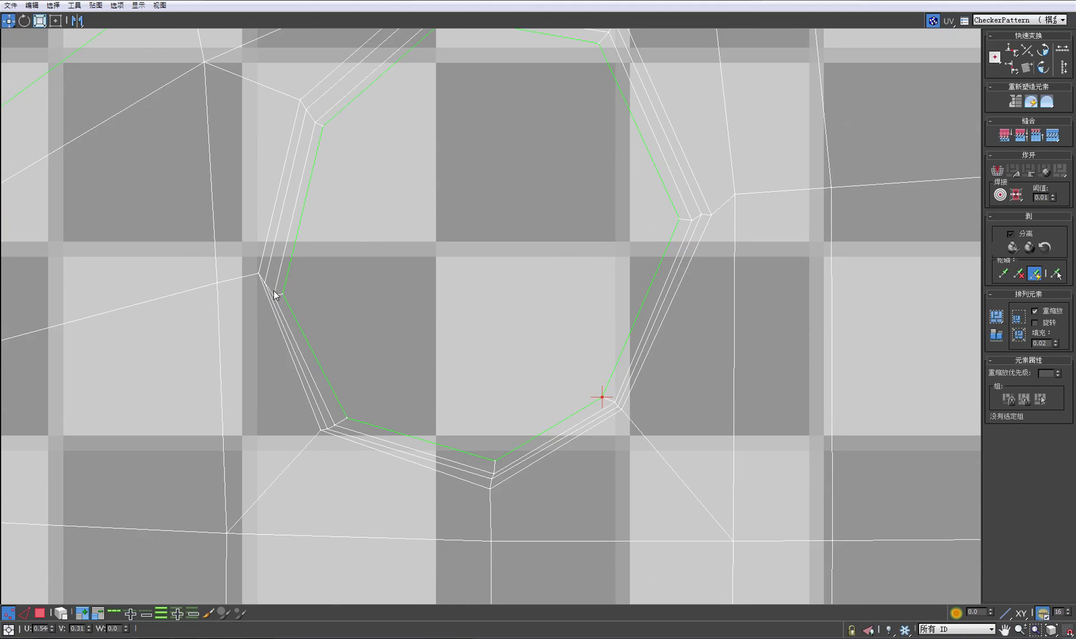
pyautogui.moveTo(274, 294); pyautogui.dragTo(278, 275)
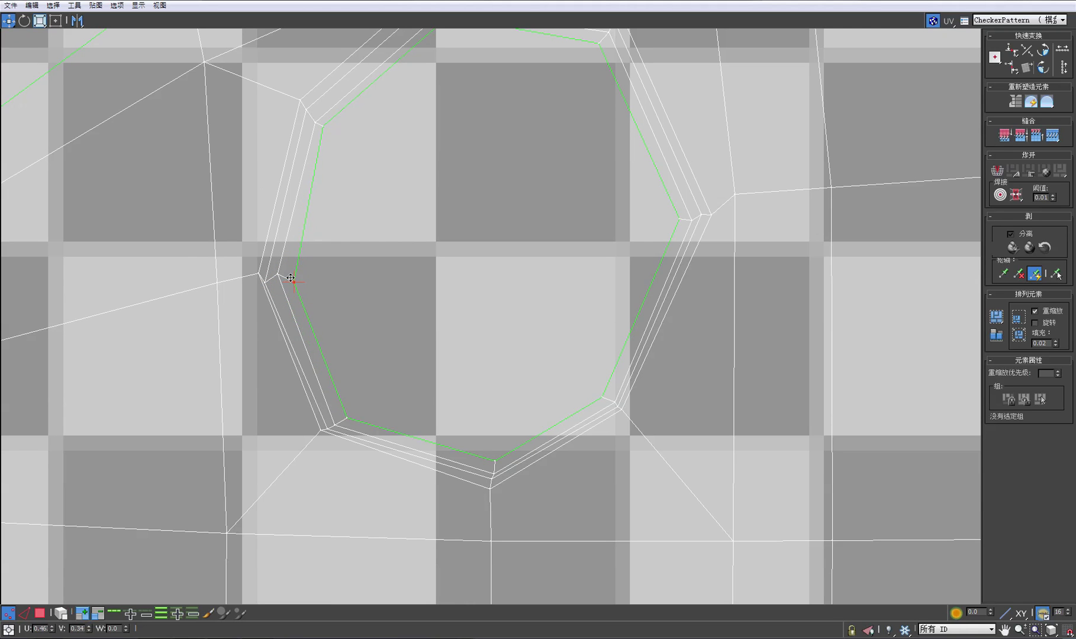
# Select the whole eye shell, move it up and slightly left within the UV tile, and clear the selection.
pyautogui.scroll(-5, 352, 295)
pyautogui.scroll(-4, 414, 301)
pyautogui.moveTo(344, 332); pyautogui.dragTo(375, 298, button='middle')
pyautogui.scroll(1, 375, 299)
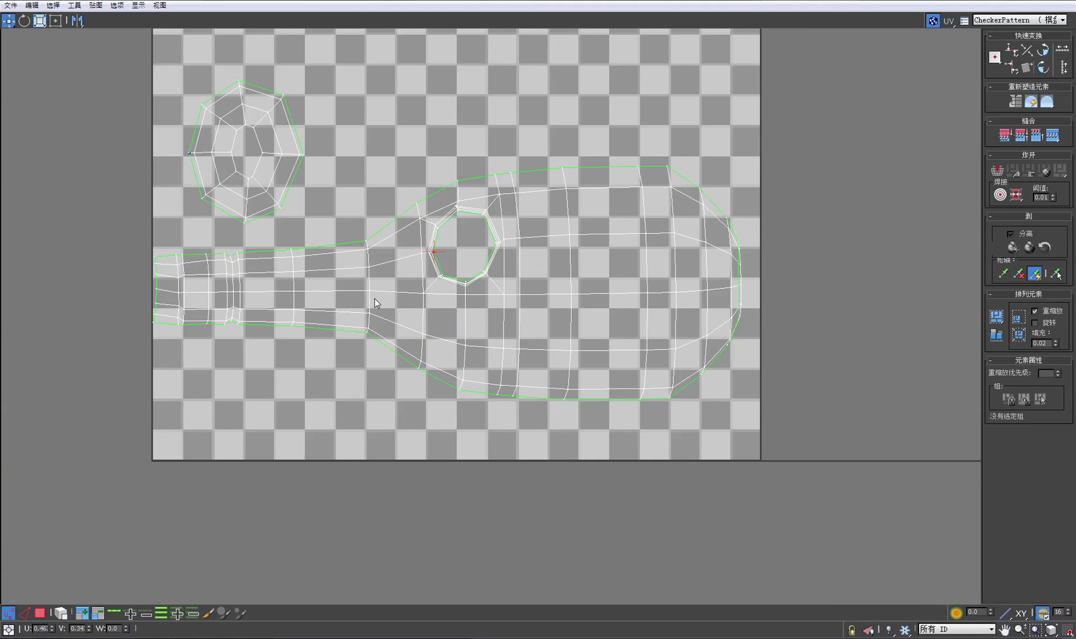
pyautogui.moveTo(499, 258); pyautogui.dragTo(482, 311, button='middle')
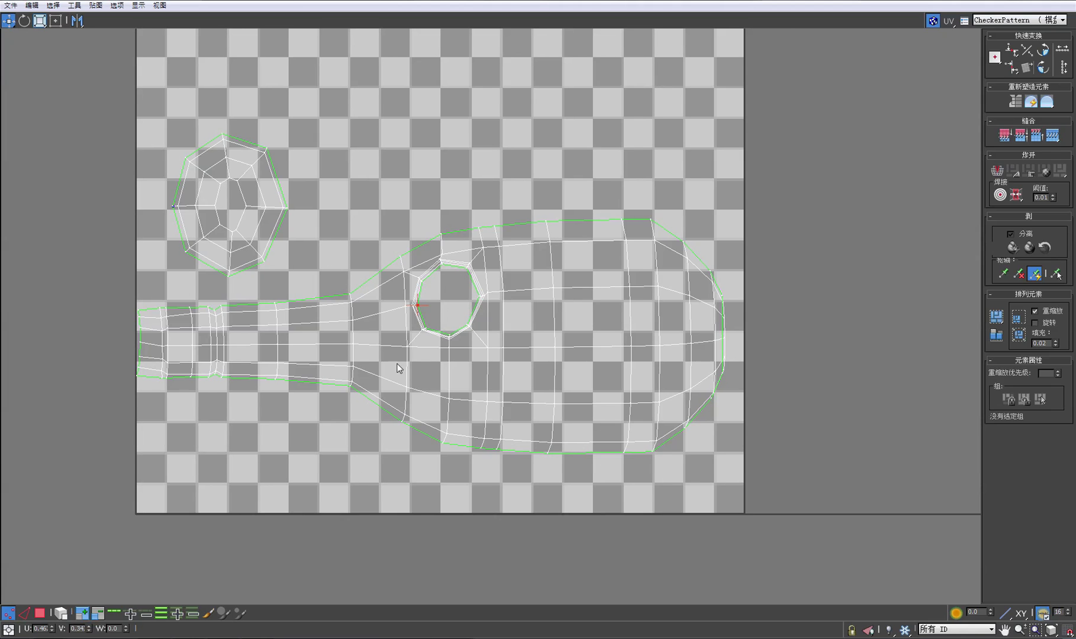
pyautogui.moveTo(151, 118); pyautogui.dragTo(309, 282)
pyautogui.moveTo(242, 193); pyautogui.dragTo(228, 133)
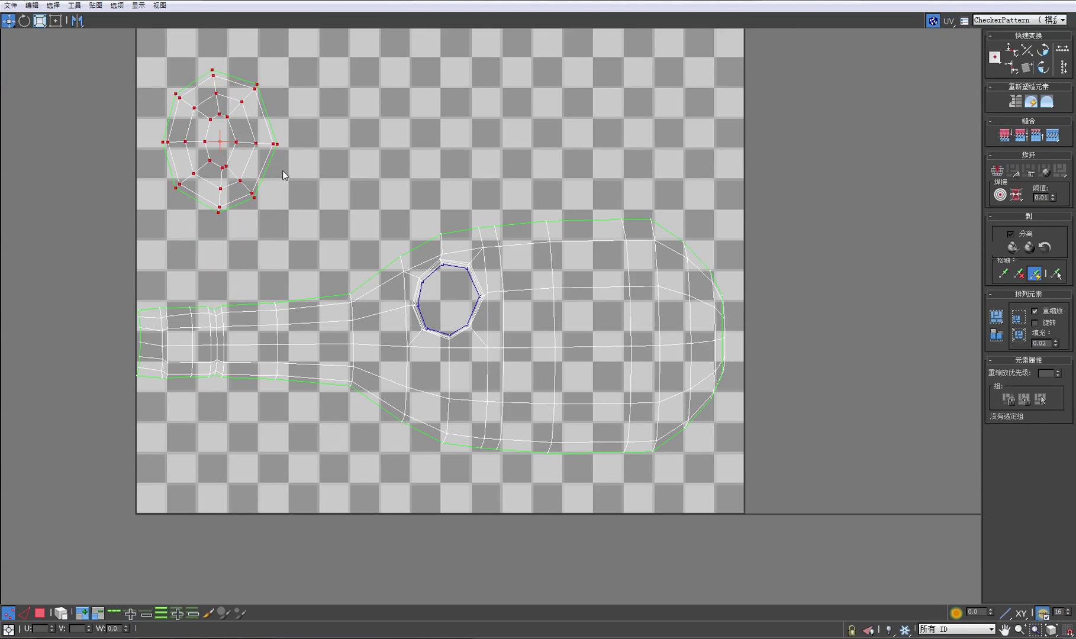
pyautogui.click(148, 501)
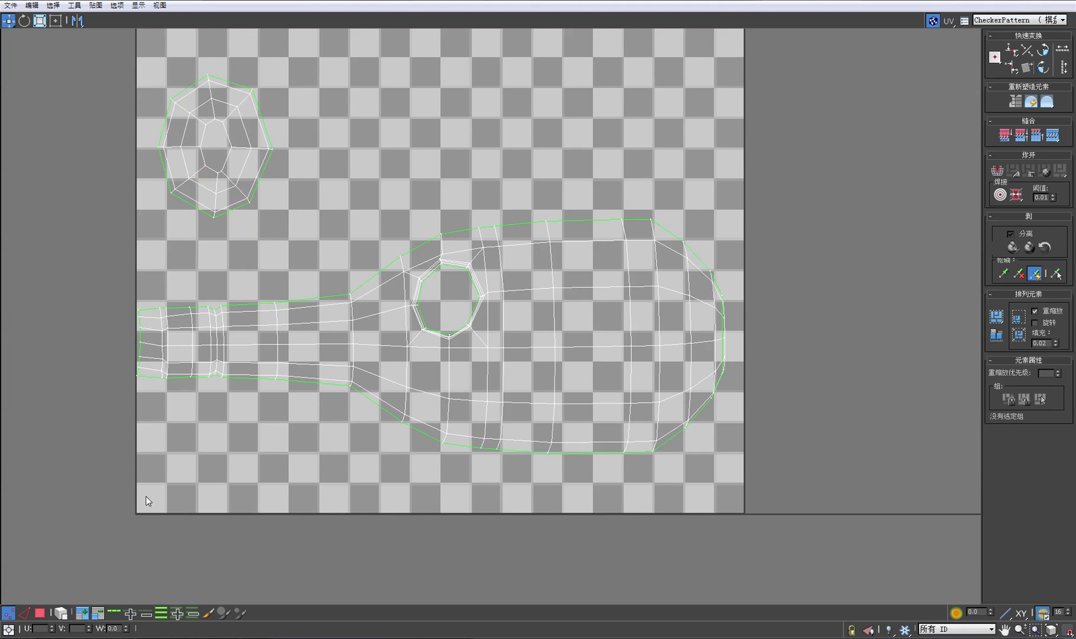
# Switch to polygon selection, select the whole bottle-shaped body shell, and open the Relax tool.
pyautogui.click(39, 614)
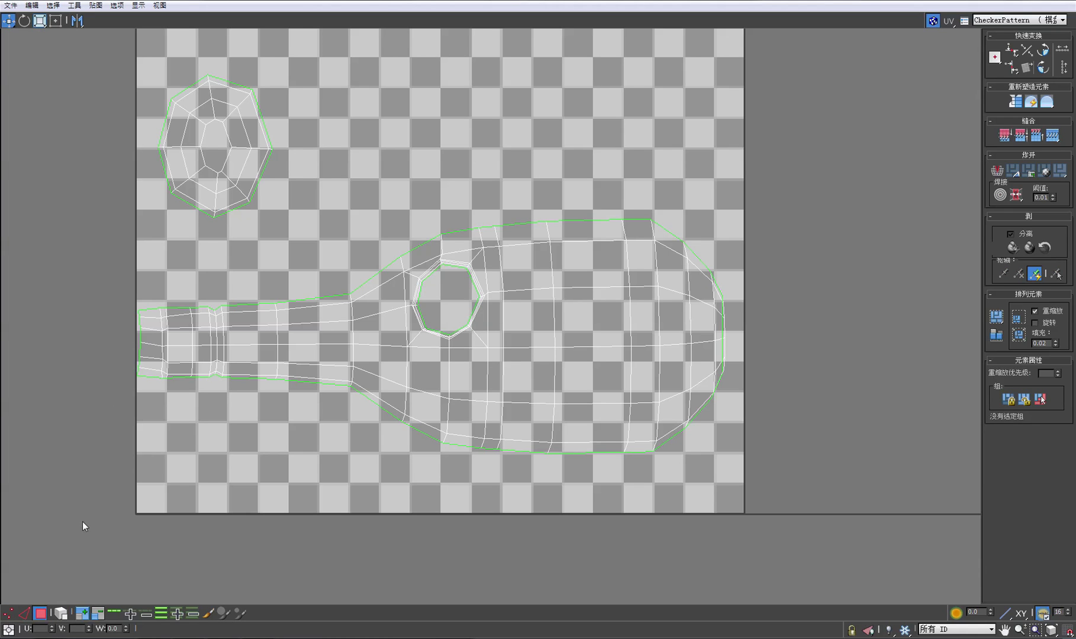
pyautogui.moveTo(80, 521); pyautogui.dragTo(781, 222)
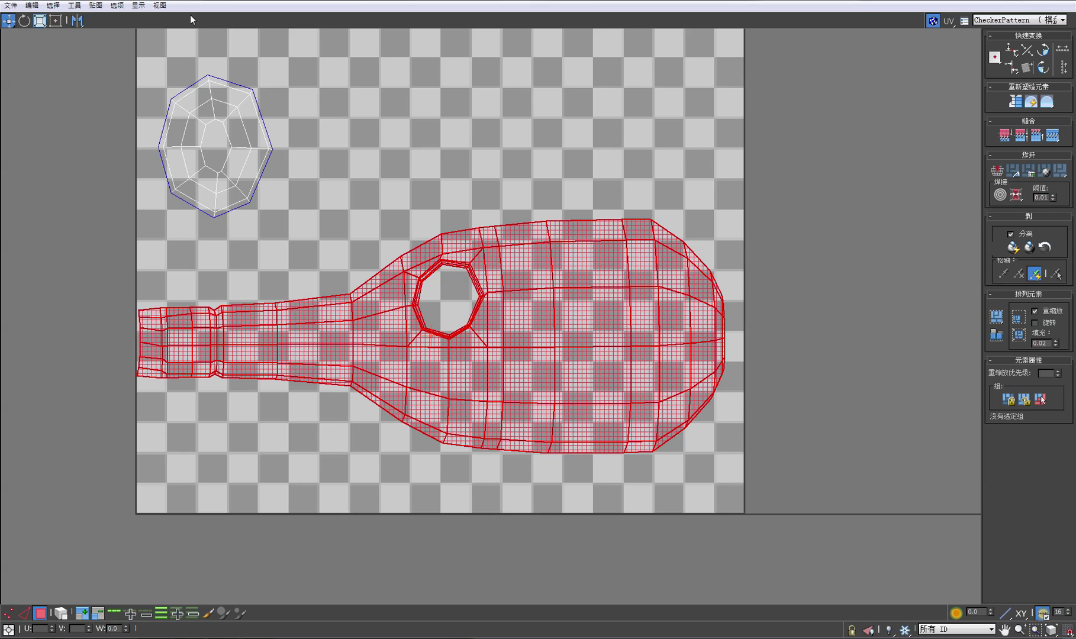
pyautogui.click(74, 5)
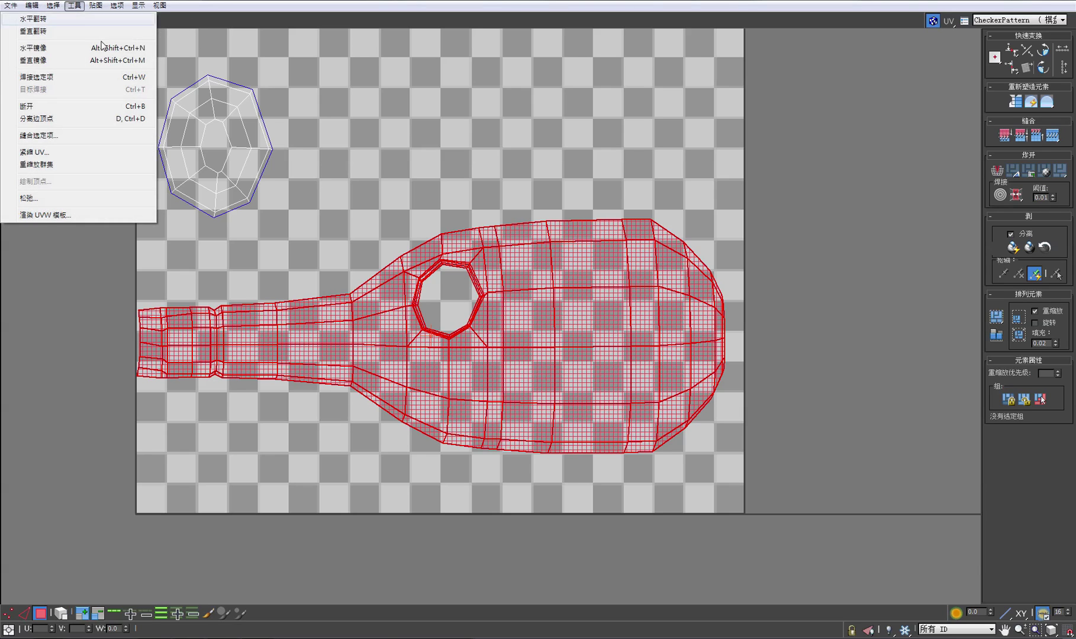
pyautogui.click(27, 198)
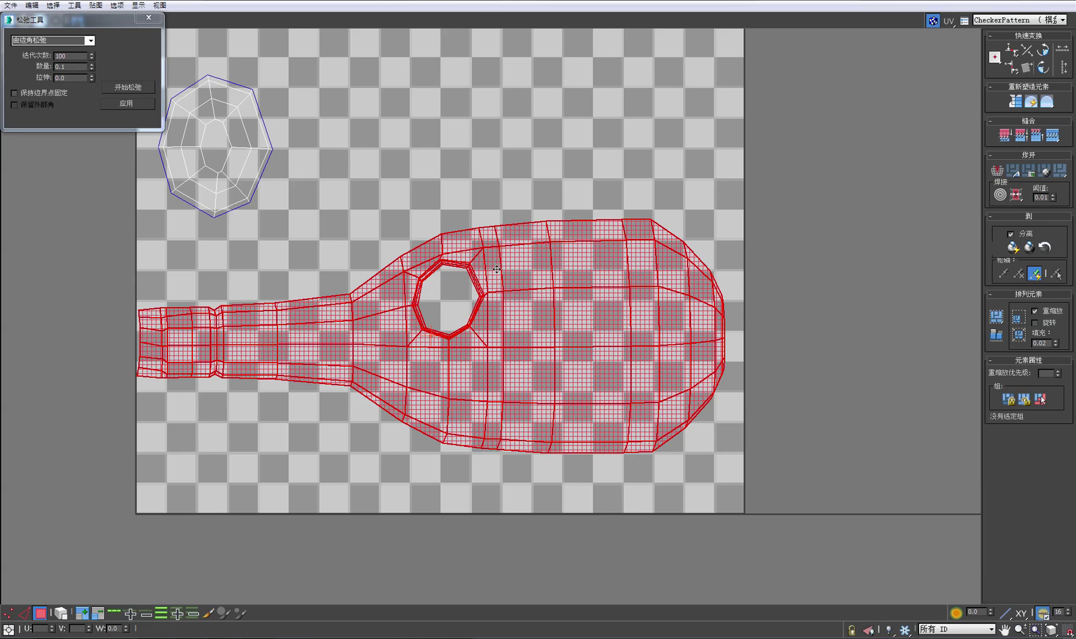
# Try relaxing the body shell by edge angles with 100 iterations and an amount of 0.1.
pyautogui.scroll(2, 402, 292)
pyautogui.scroll(2, 403, 293)
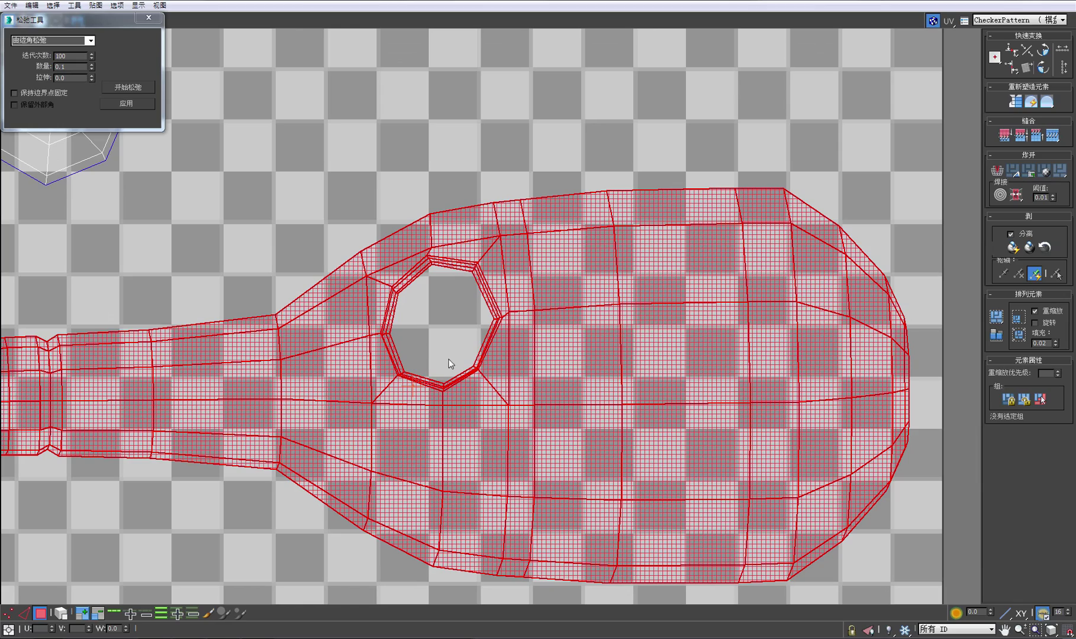
pyautogui.scroll(-2, 300, 224)
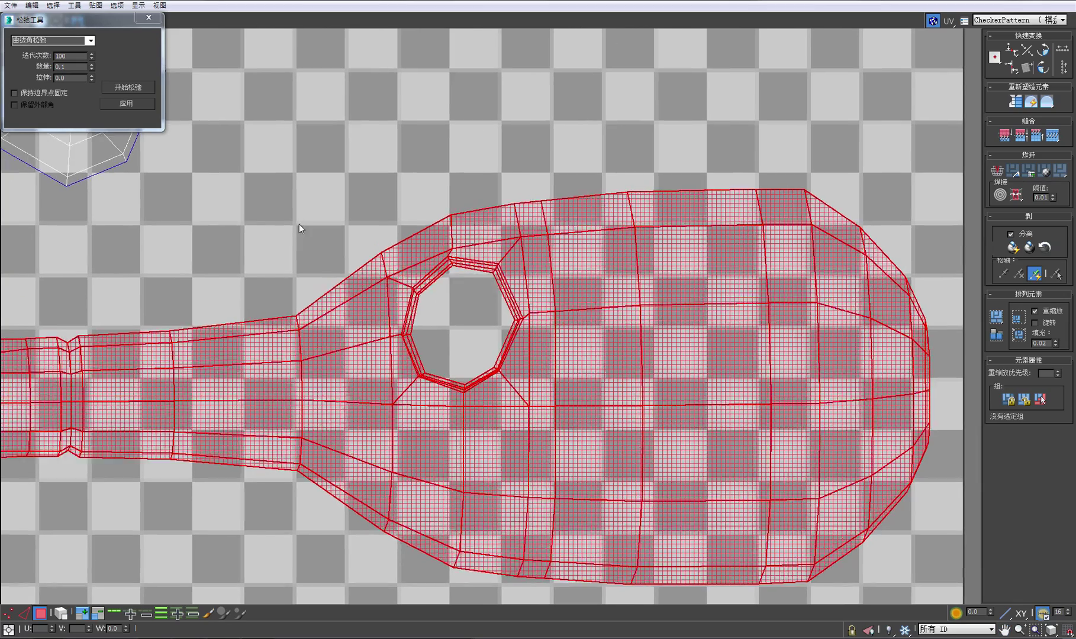
pyautogui.click(128, 86)
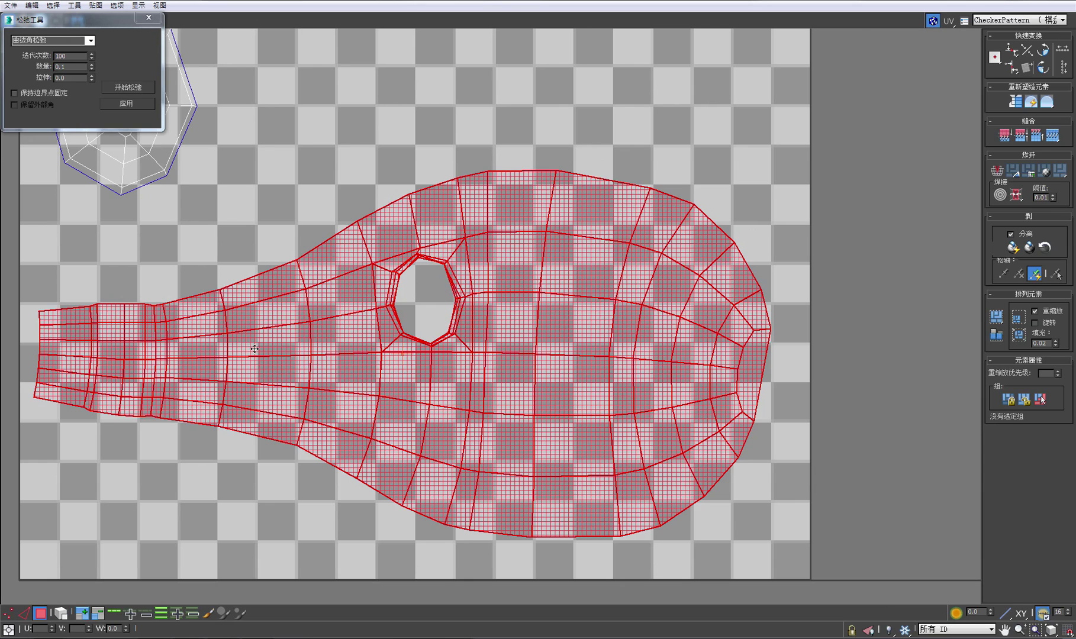
pyautogui.moveTo(283, 361); pyautogui.dragTo(392, 369, button='middle')
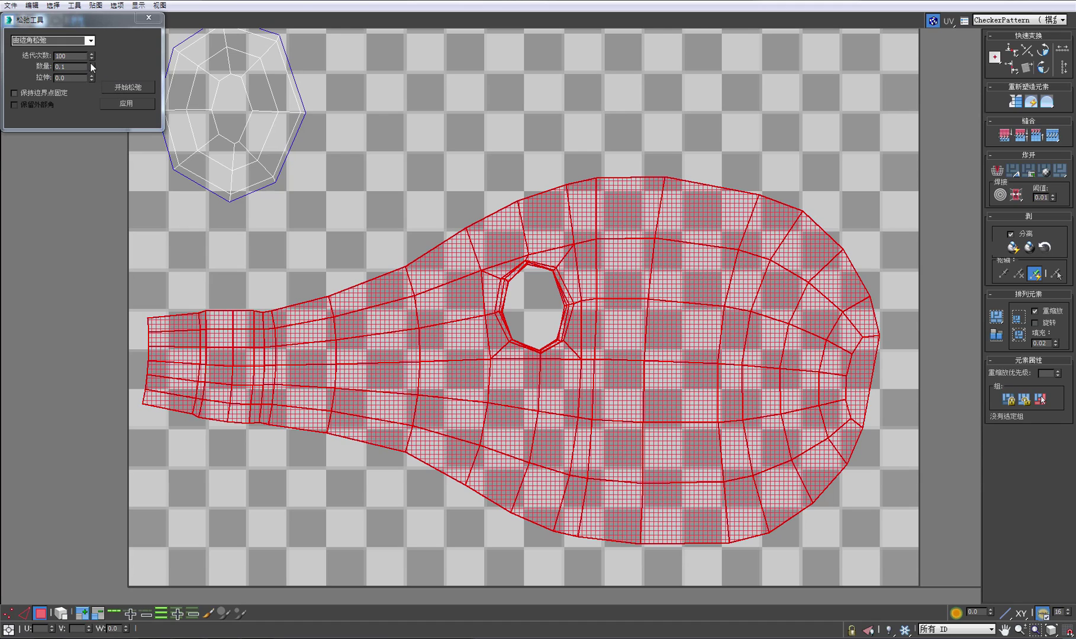
# Try relaxing the body shell by centers, stop the process, and undo the relaxation of the body.
pyautogui.click(90, 41)
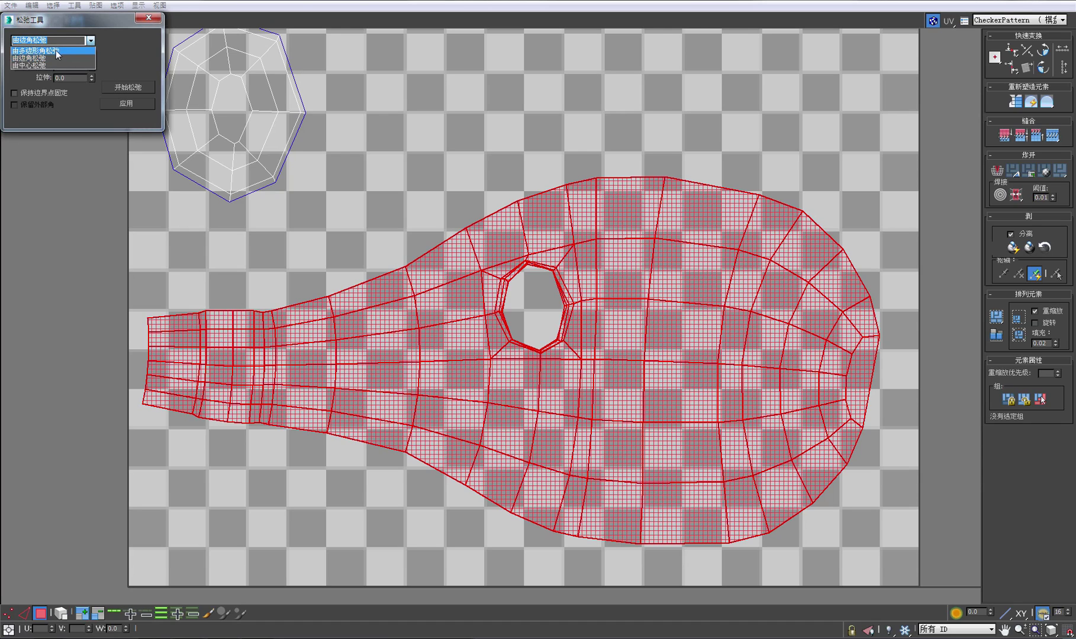
pyautogui.click(45, 64)
pyautogui.click(130, 86)
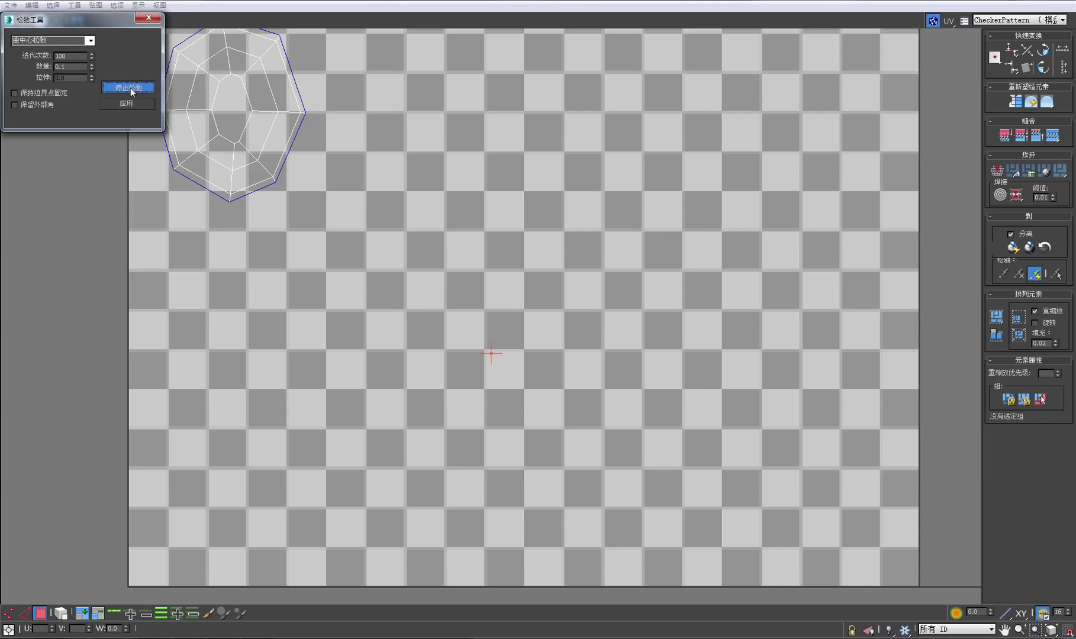
pyautogui.click(140, 88)
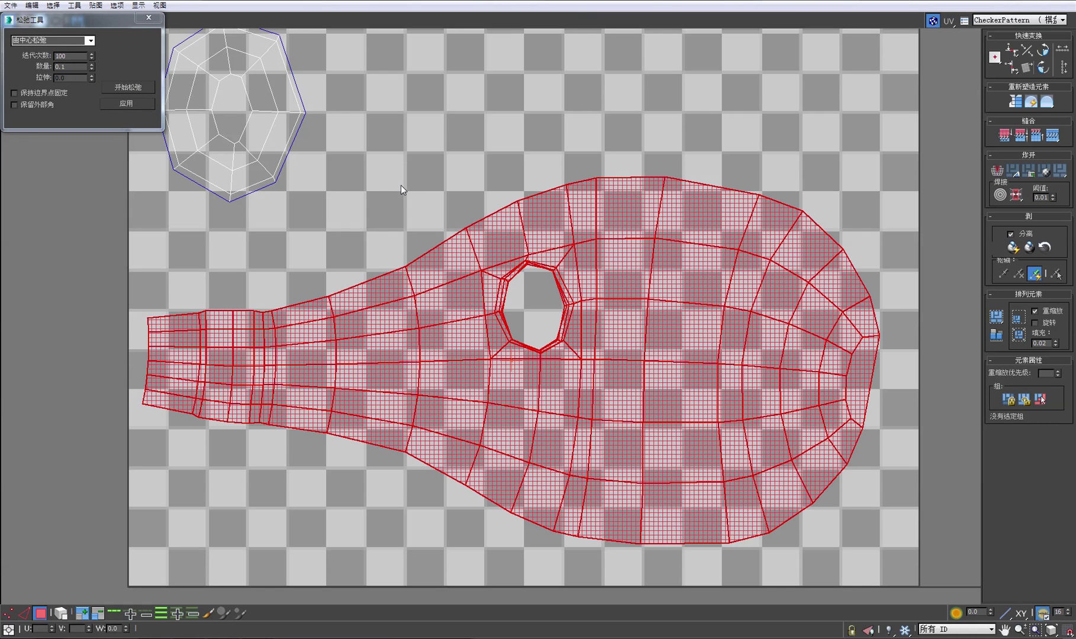
pyautogui.hotkey('ctrl', 'z')
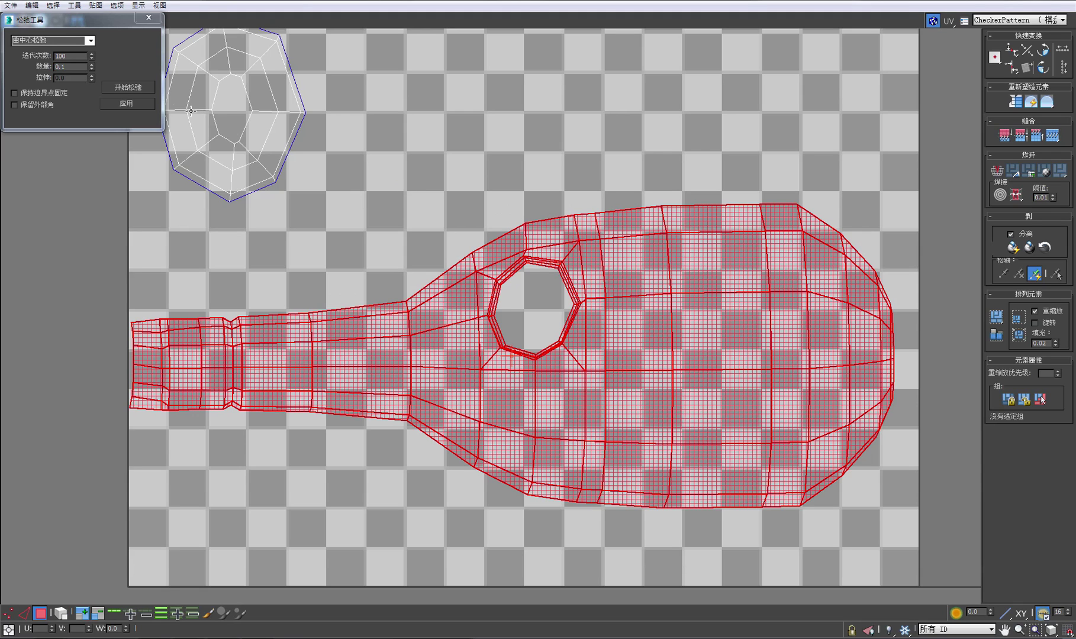
# Select the whole eye shell and relax it by polygon angles with 100 iterations and an amount of 0.1.
pyautogui.moveTo(312, 173); pyautogui.dragTo(399, 197, button='middle')
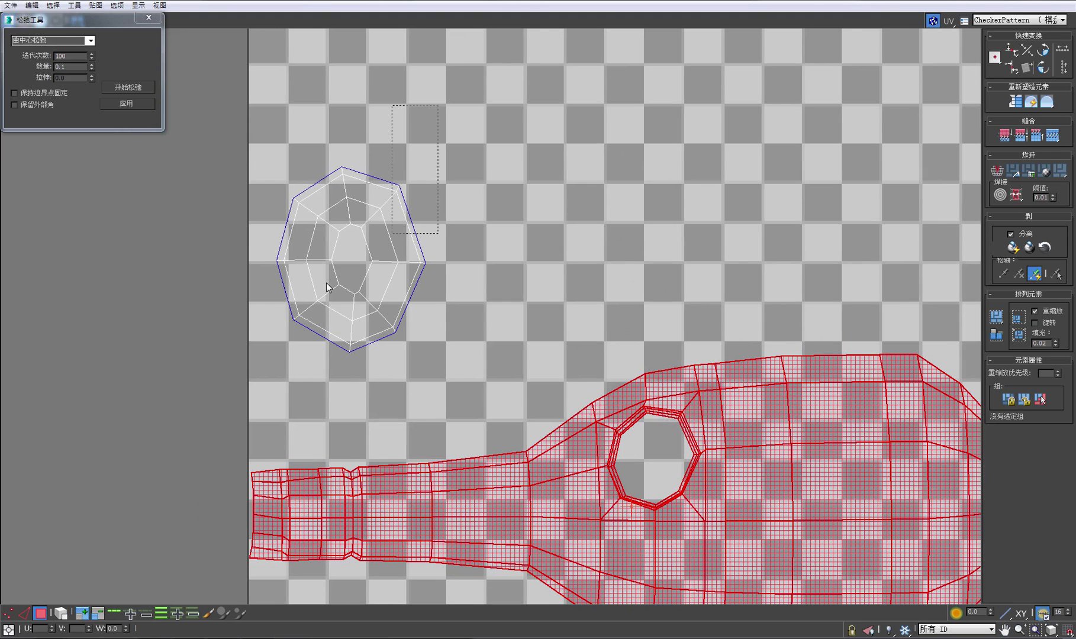
pyautogui.moveTo(240, 354); pyautogui.dragTo(242, 379)
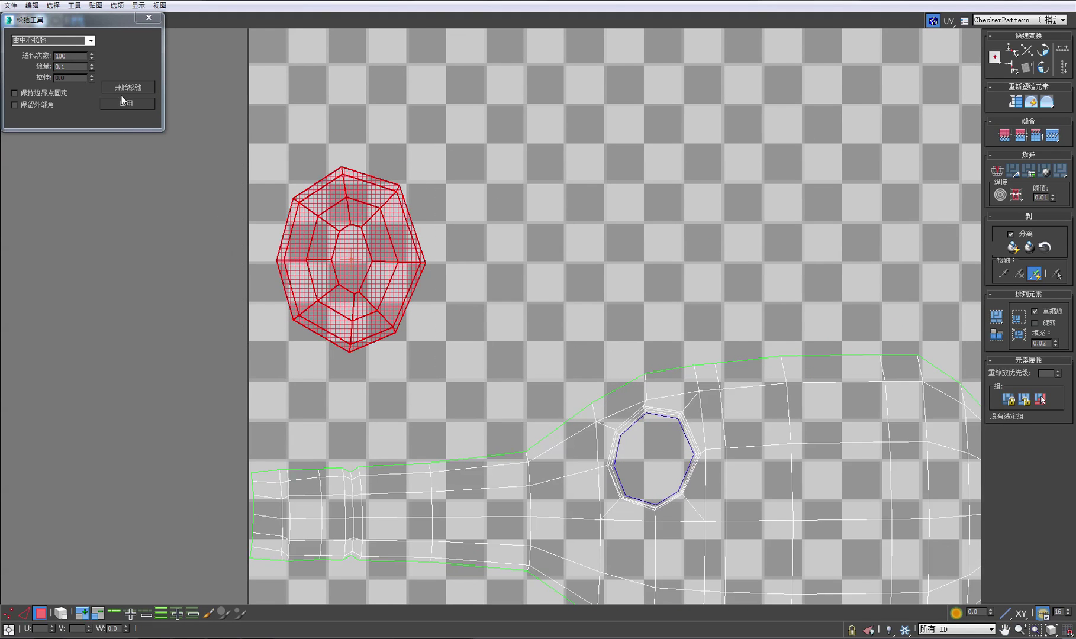
pyautogui.click(91, 41)
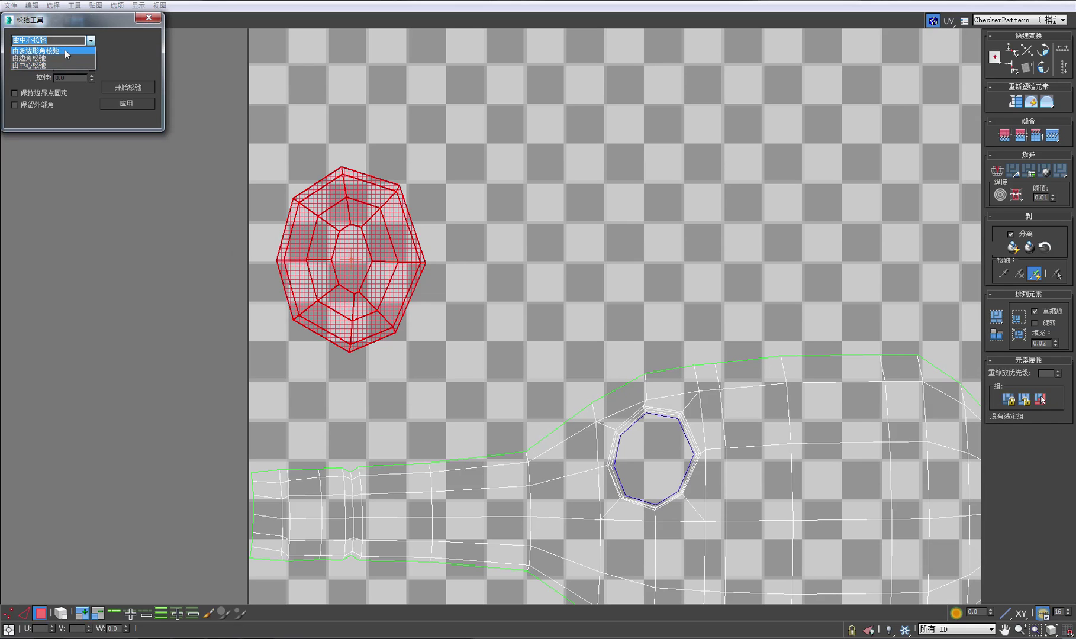
pyautogui.click(64, 49)
pyautogui.click(132, 87)
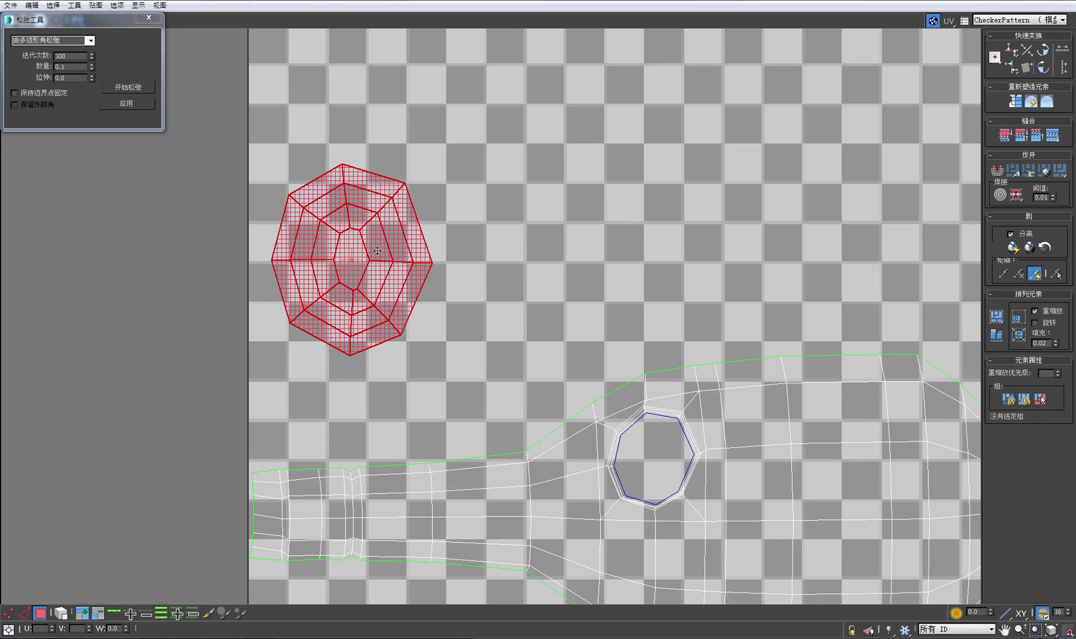
# Clear the eye shell selection and close the Relax tool.
pyautogui.scroll(3, 377, 251)
pyautogui.scroll(2, 439, 313)
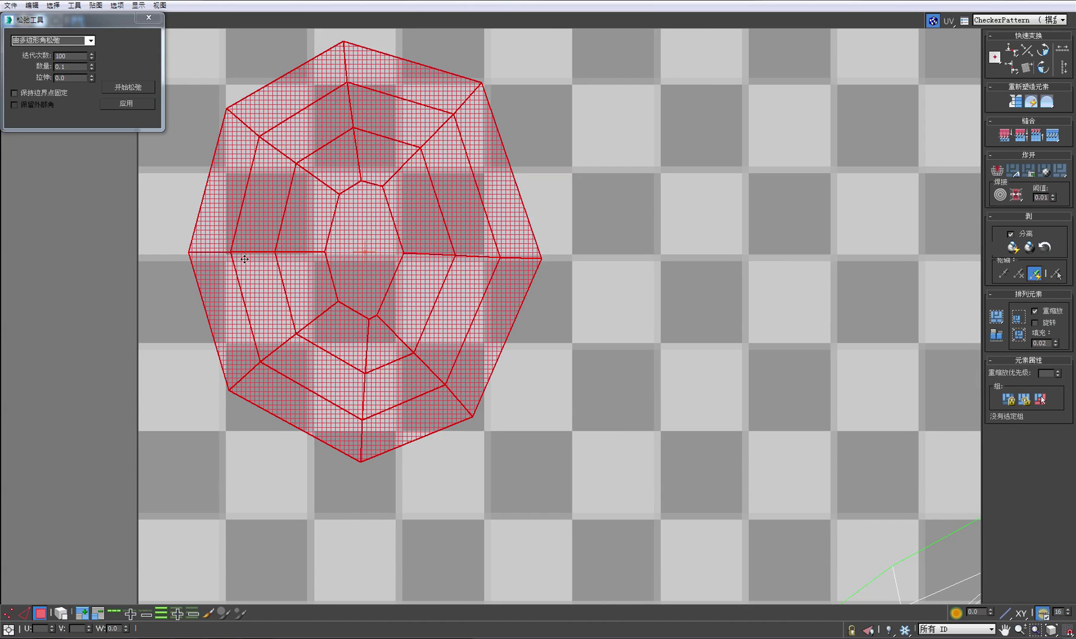
pyautogui.click(555, 338)
pyautogui.scroll(-2, 554, 340)
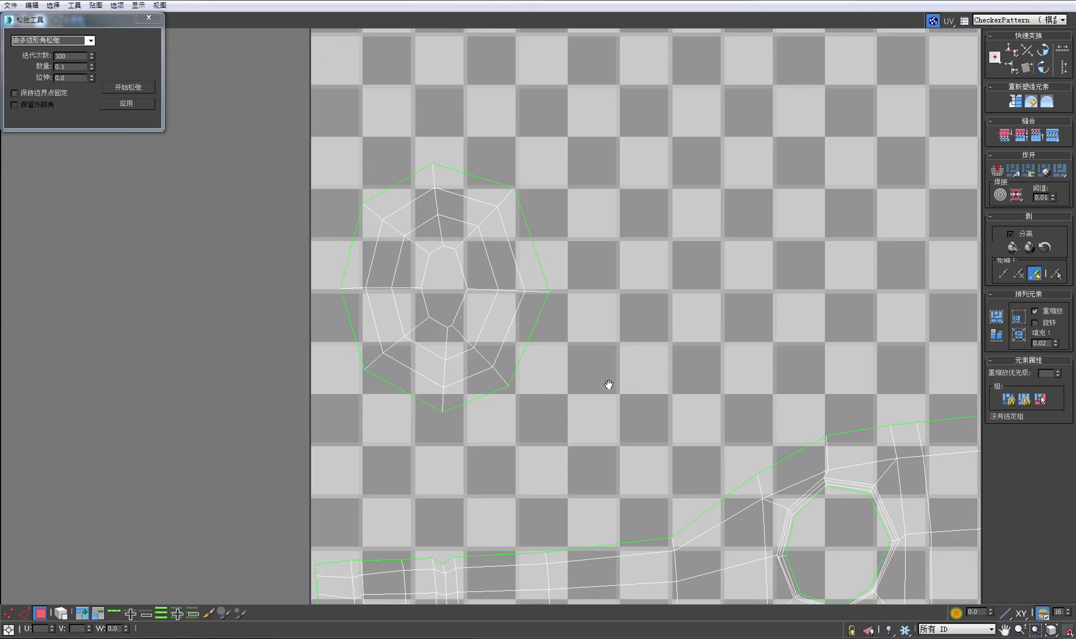
pyautogui.moveTo(606, 384); pyautogui.dragTo(338, 226, button='middle')
pyautogui.scroll(-1, 507, 328)
pyautogui.moveTo(513, 335); pyautogui.dragTo(454, 288, button='middle')
pyautogui.scroll(2, 373, 269)
pyautogui.moveTo(368, 266)
pyautogui.mouseDown(button='middle')
pyautogui.moveTo(552, 233)
pyautogui.moveTo(586, 264)
pyautogui.moveTo(357, 248)
pyautogui.mouseUp(button='middle')
pyautogui.click(148, 18)
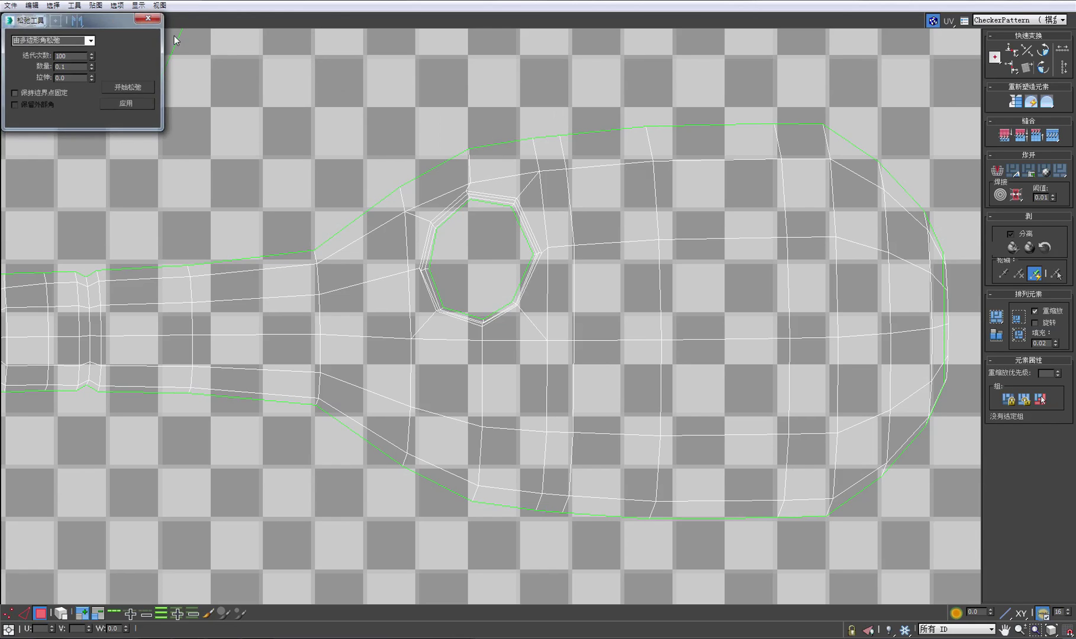
# Switch to vertex selection and adjust the second-outermost vertex at the eye hole's left corner to space out the loops.
pyautogui.moveTo(392, 177); pyautogui.dragTo(320, 156, button='middle')
pyautogui.scroll(4, 379, 180)
pyautogui.moveTo(293, 280); pyautogui.dragTo(265, 211, button='middle')
pyautogui.click(8, 613)
pyautogui.scroll(3, 272, 284)
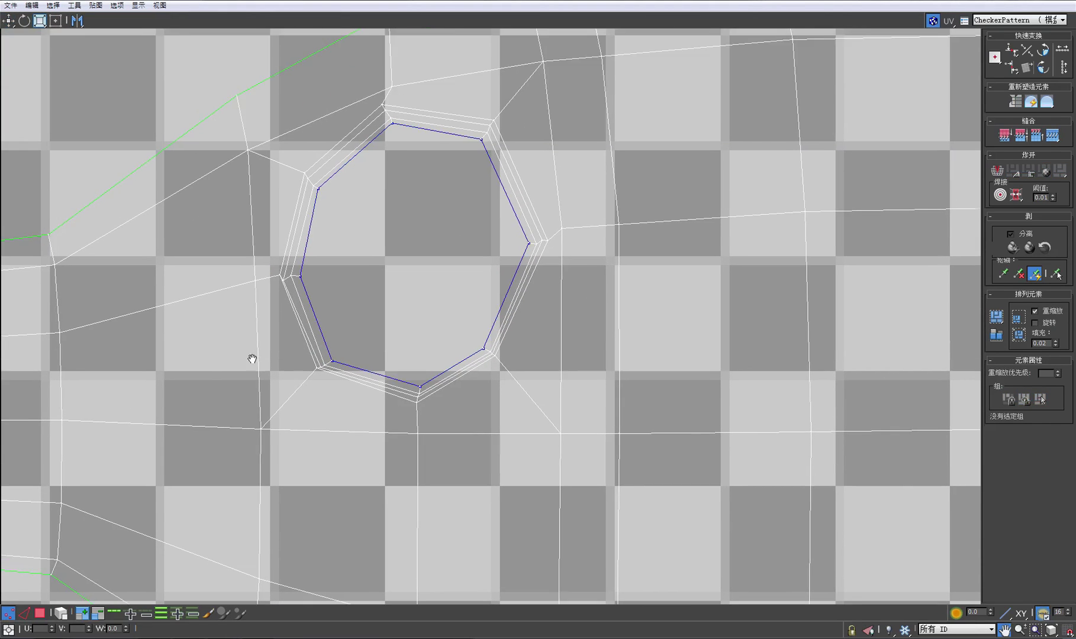
pyautogui.click(274, 272)
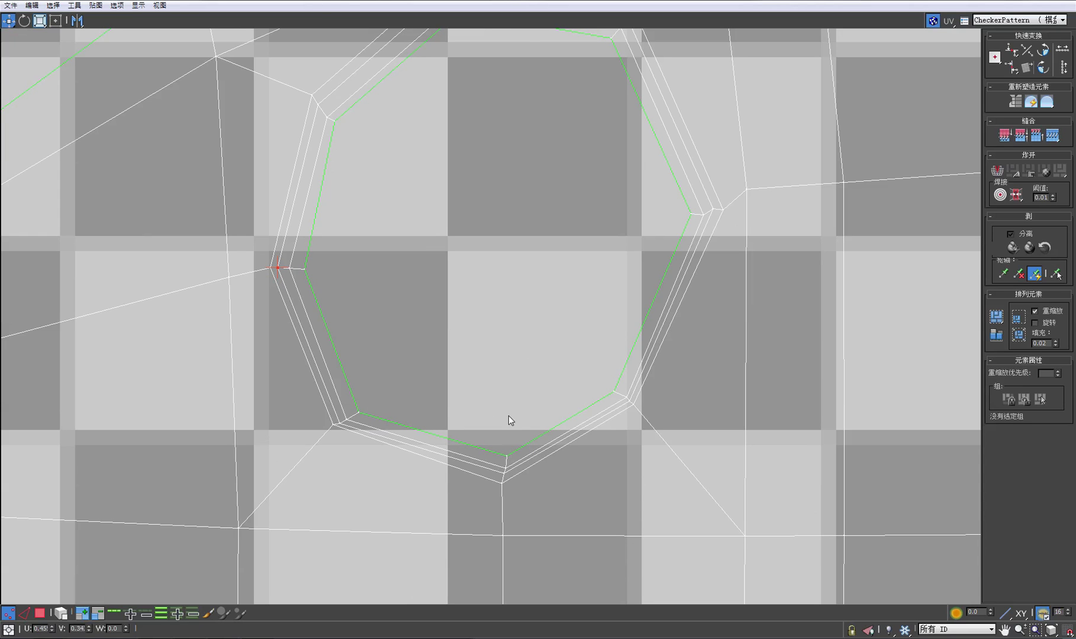
# Adjust the inner loop vertices at the eye hole's two top corners to even out their spacing.
pyautogui.moveTo(509, 415); pyautogui.dragTo(398, 526, button='middle')
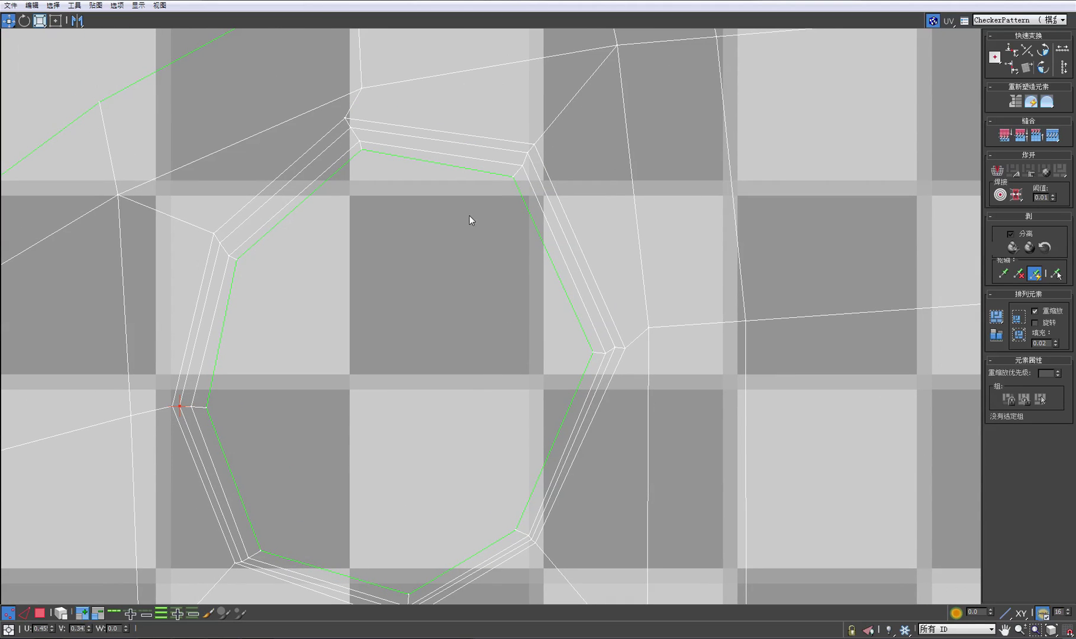
pyautogui.click(356, 138)
pyautogui.click(521, 162)
pyautogui.moveTo(511, 177); pyautogui.dragTo(514, 173)
# Nudge the two middle vertices at the eye hole's right corner so the nested loops are evenly spaced.
pyautogui.moveTo(632, 373); pyautogui.dragTo(562, 270, button='middle')
pyautogui.scroll(1, 562, 271)
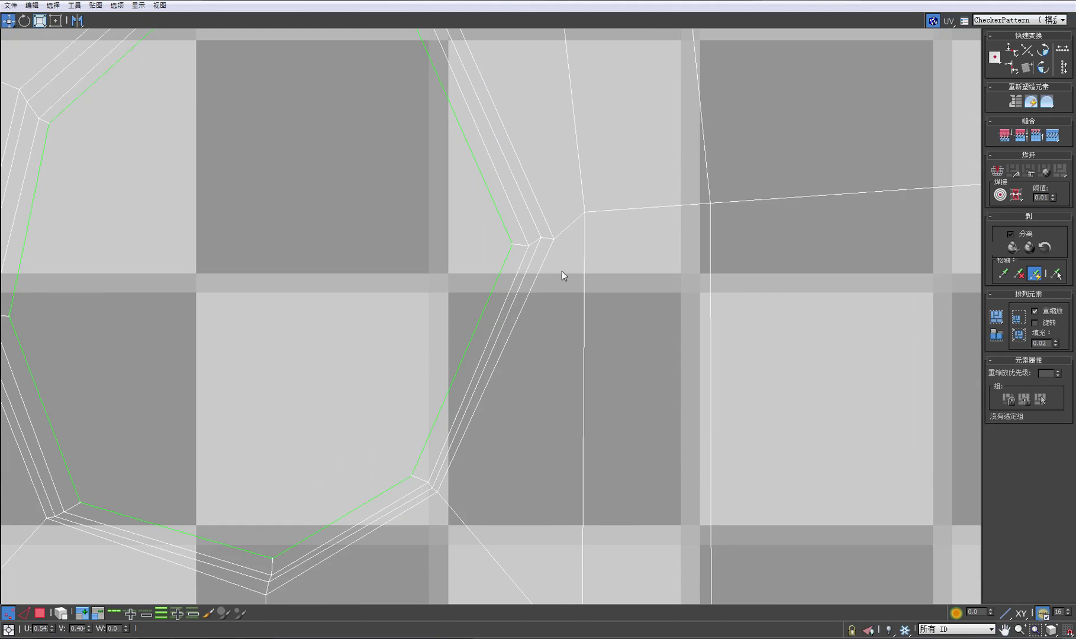
pyautogui.click(526, 240)
pyautogui.click(540, 237)
pyautogui.scroll(-2, 479, 311)
# Spread the loop vertices at the eye hole's lower-right corner and shift the innermost one slightly outward.
pyautogui.moveTo(464, 461); pyautogui.dragTo(491, 396, button='middle')
pyautogui.scroll(2, 491, 396)
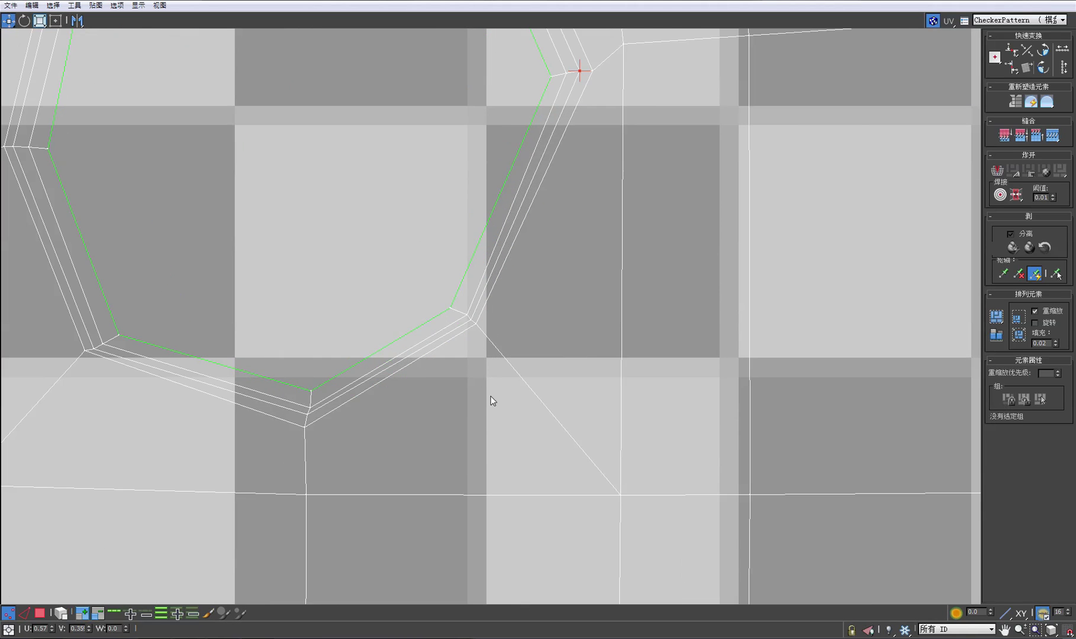
pyautogui.click(474, 323)
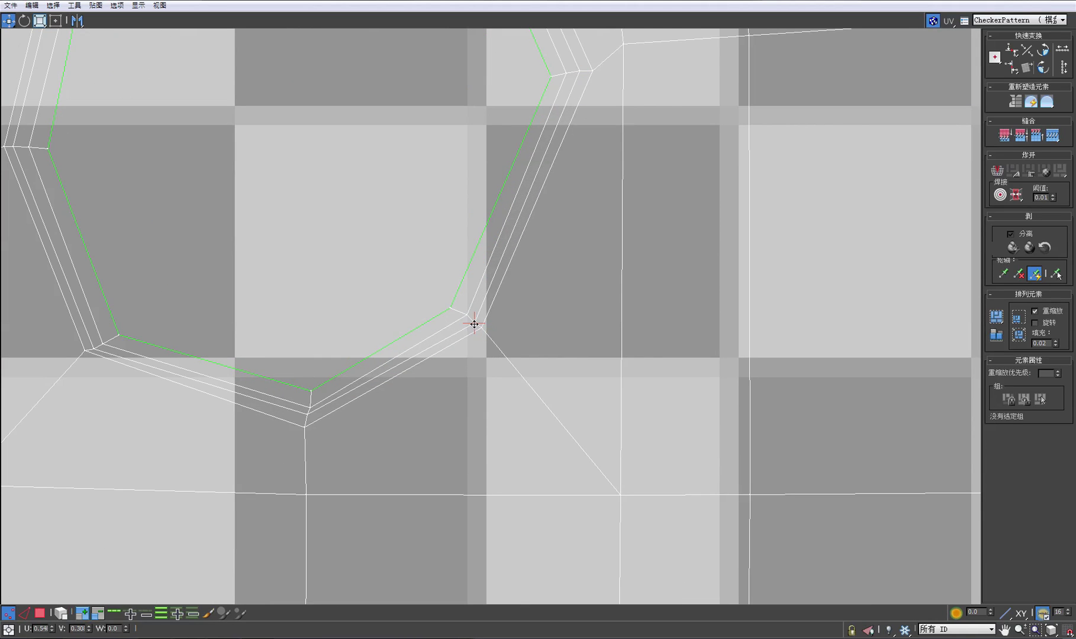
pyautogui.click(467, 315)
pyautogui.moveTo(452, 308); pyautogui.dragTo(456, 310)
pyautogui.scroll(-10, 466, 312)
pyautogui.scroll(2, 425, 372)
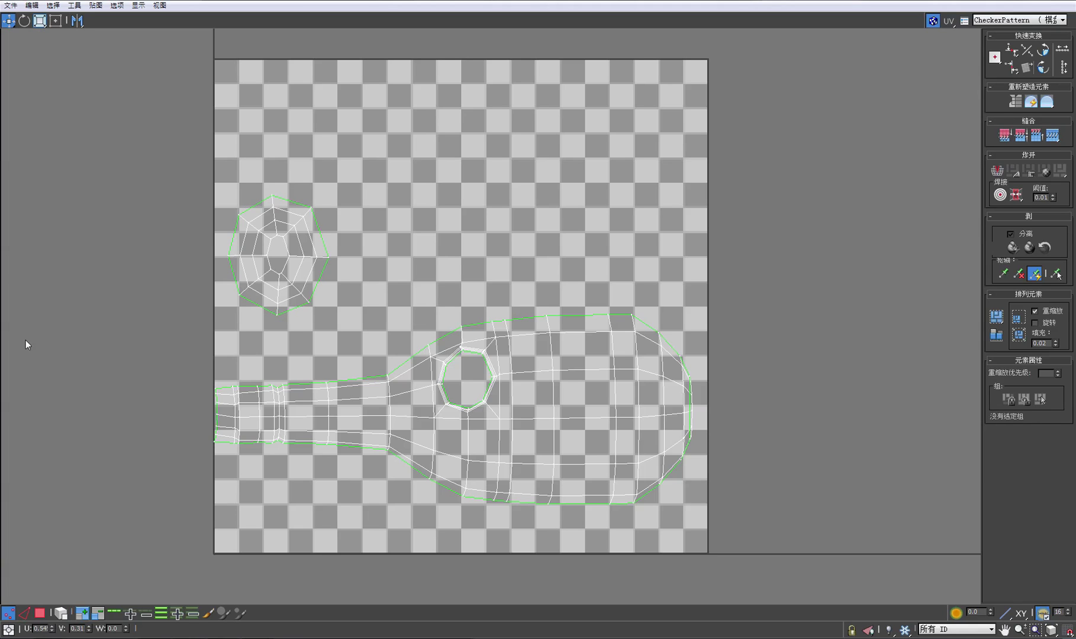
# Switch to polygon selection, select the whole body shell and shift it slightly right to sit inside the UV tile.
pyautogui.click(40, 614)
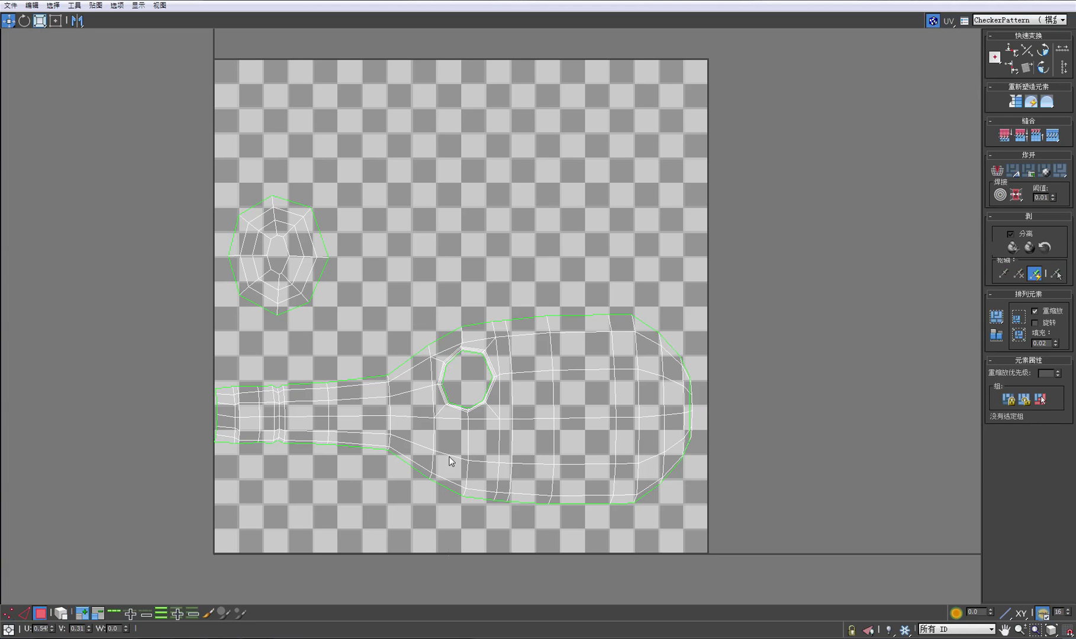
pyautogui.moveTo(152, 592); pyautogui.dragTo(765, 317)
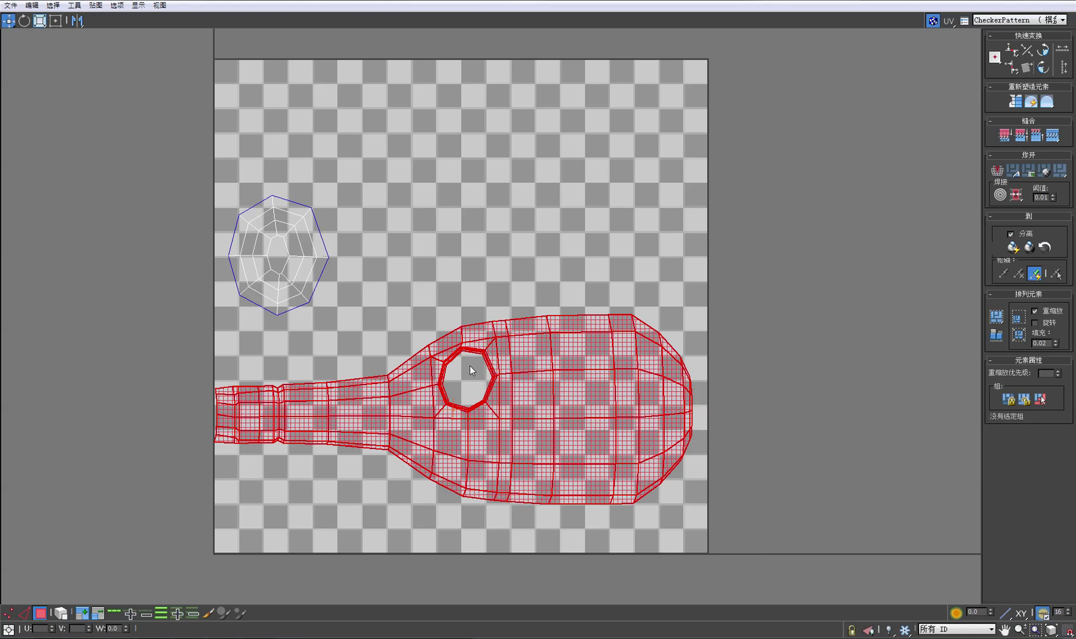
pyautogui.moveTo(484, 357); pyautogui.dragTo(489, 357)
pyautogui.click(458, 271)
pyautogui.scroll(3, 409, 279)
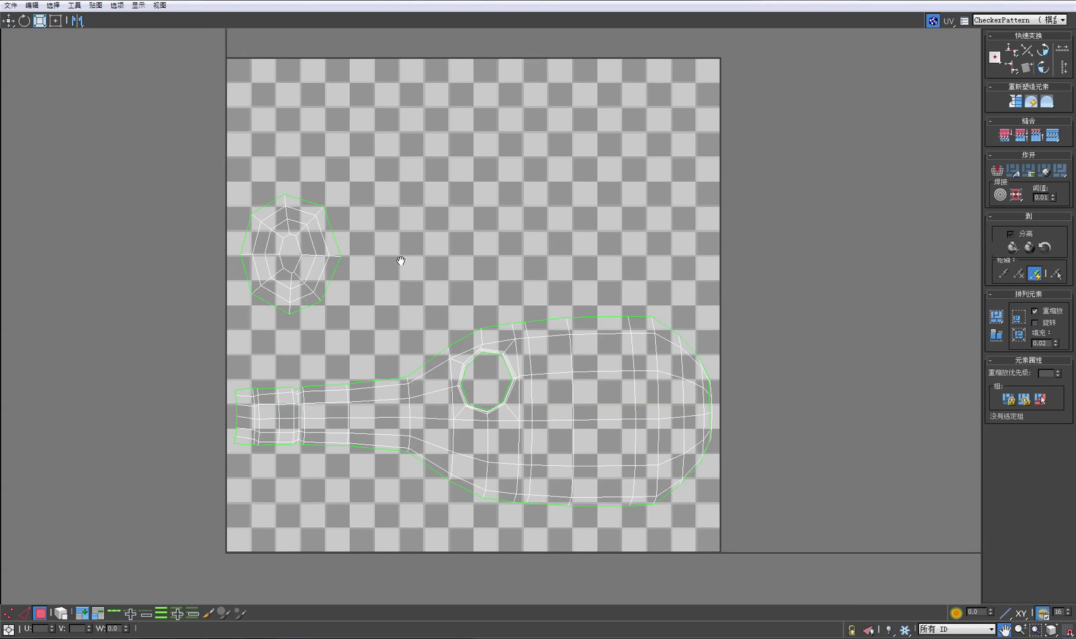
pyautogui.scroll(-3, 412, 305)
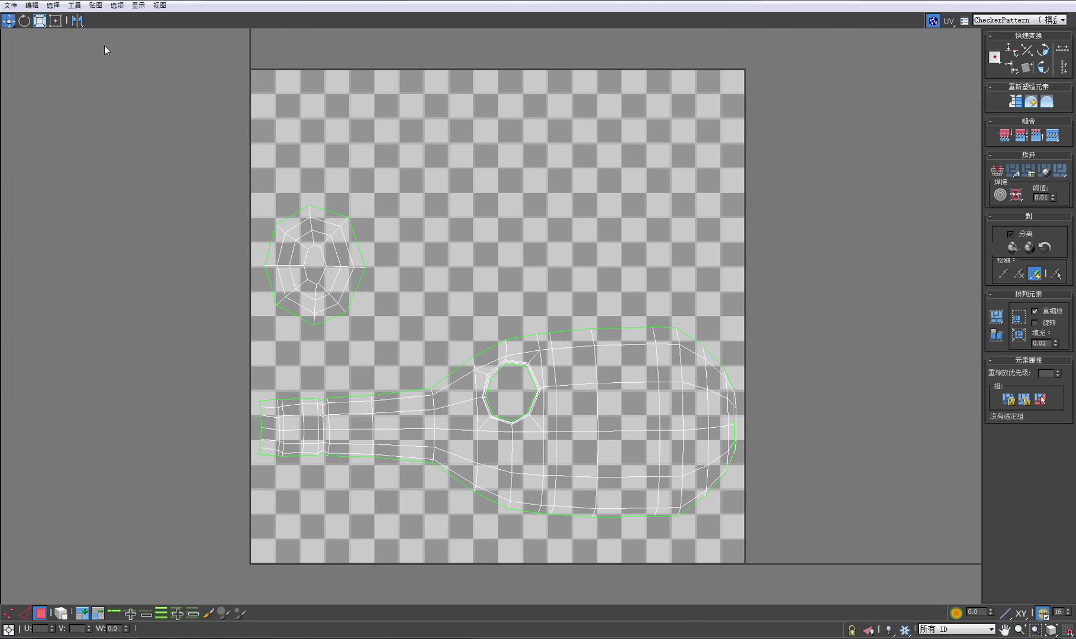
# Render the UVW template at 1024 × 1024 with fill mode None and visible and seam edges drawn.
pyautogui.click(95, 5)
pyautogui.moveTo(71, 4)
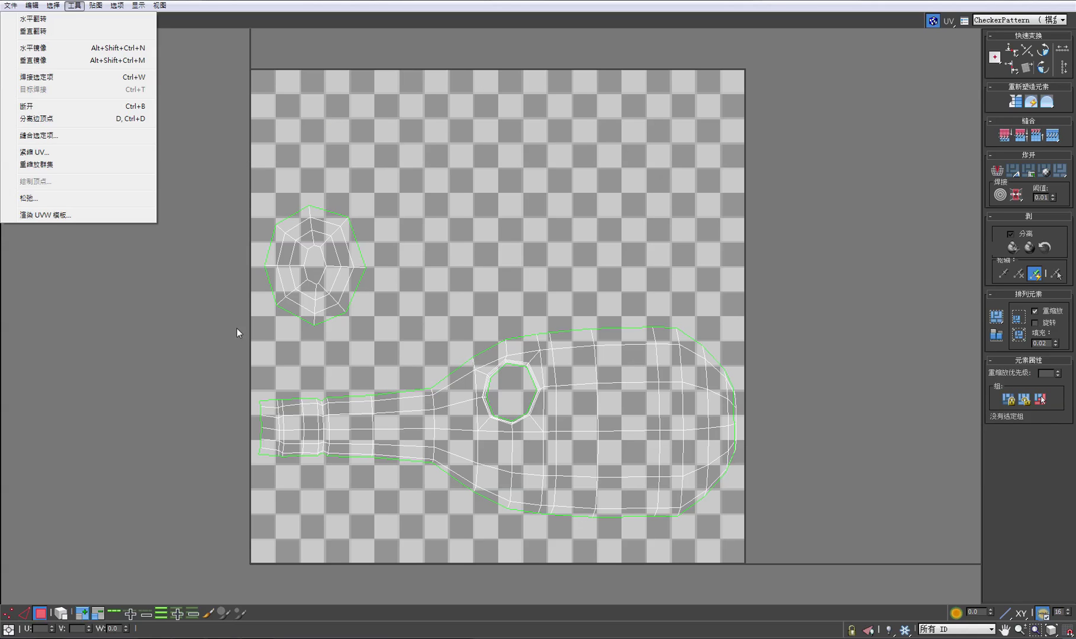
pyautogui.click(72, 217)
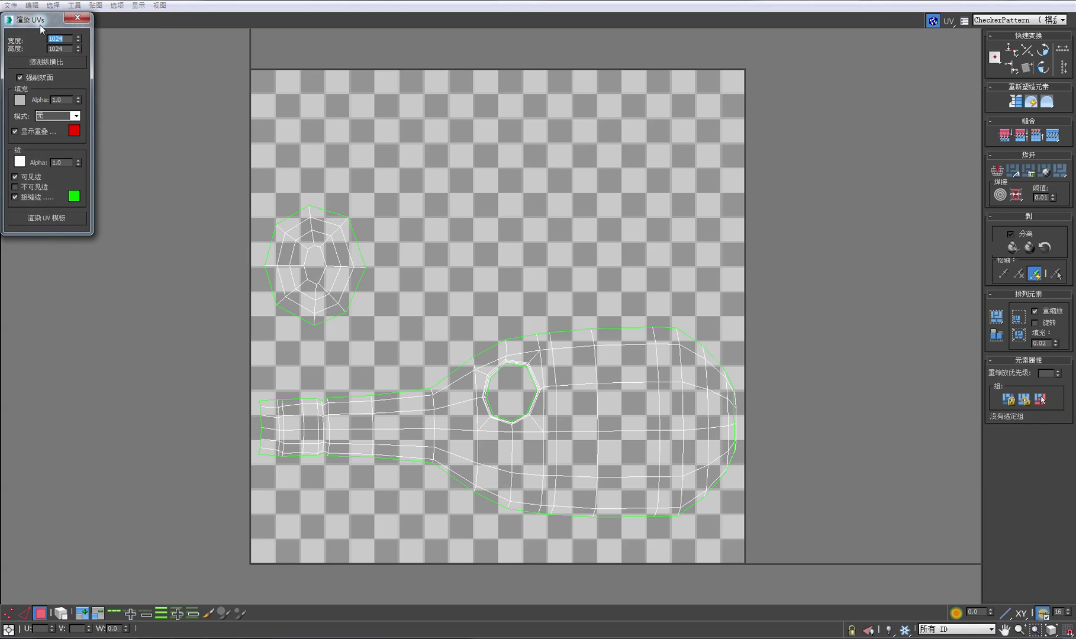
pyautogui.moveTo(39, 26); pyautogui.dragTo(236, 123)
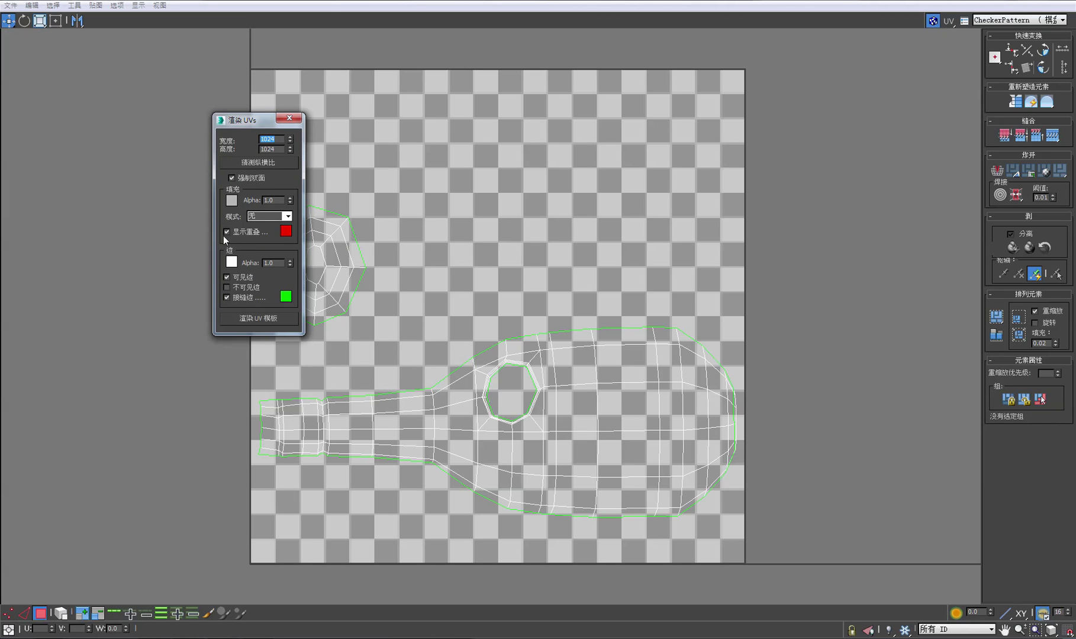
pyautogui.click(252, 160)
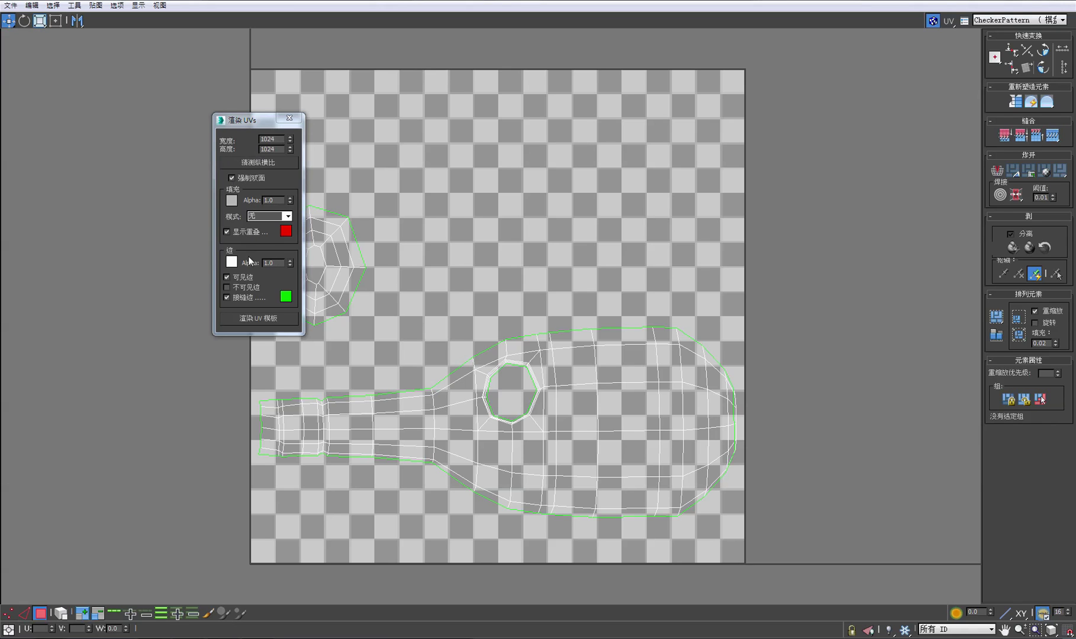
pyautogui.click(266, 318)
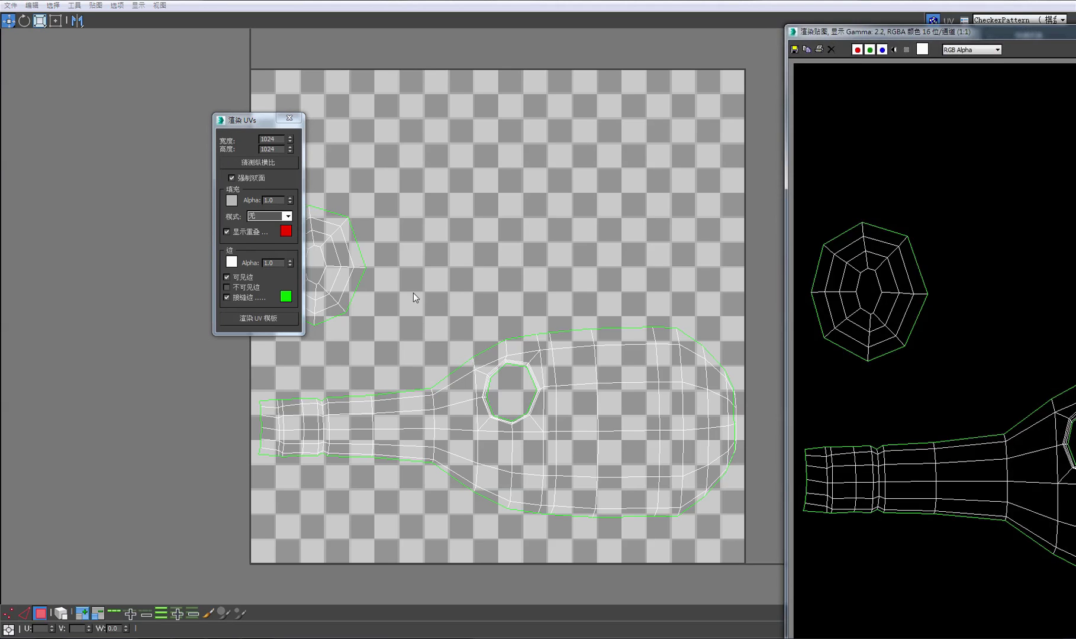
# Minimize the UV editor and reposition the rendered template's window so the whole image can be seen.
pyautogui.click(761, 106)
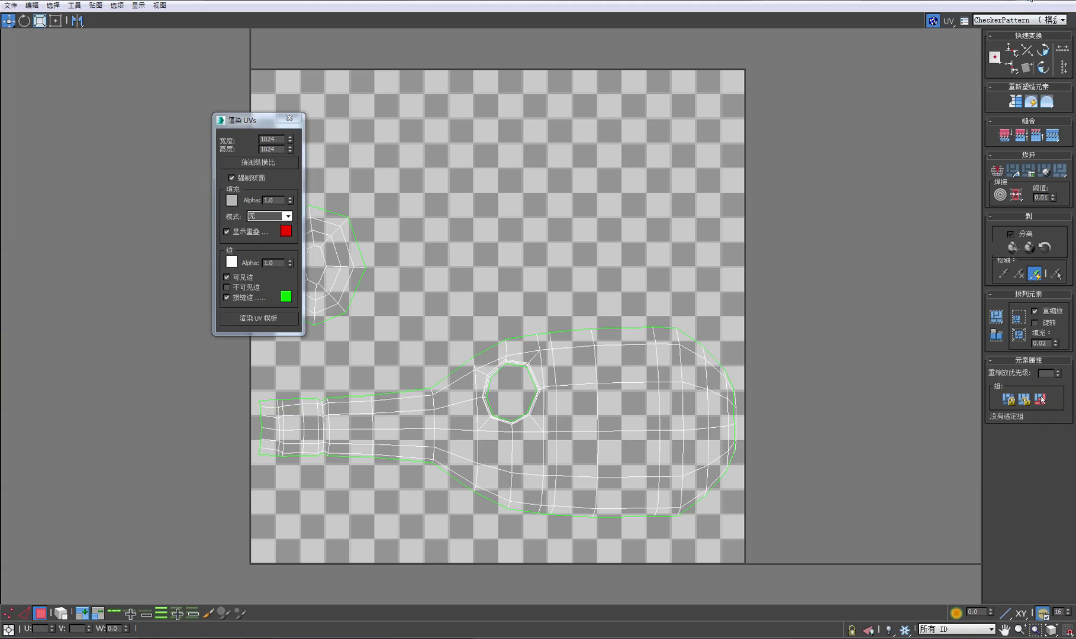
pyautogui.click(1028, 1)
pyautogui.moveTo(903, 29); pyautogui.dragTo(337, 37)
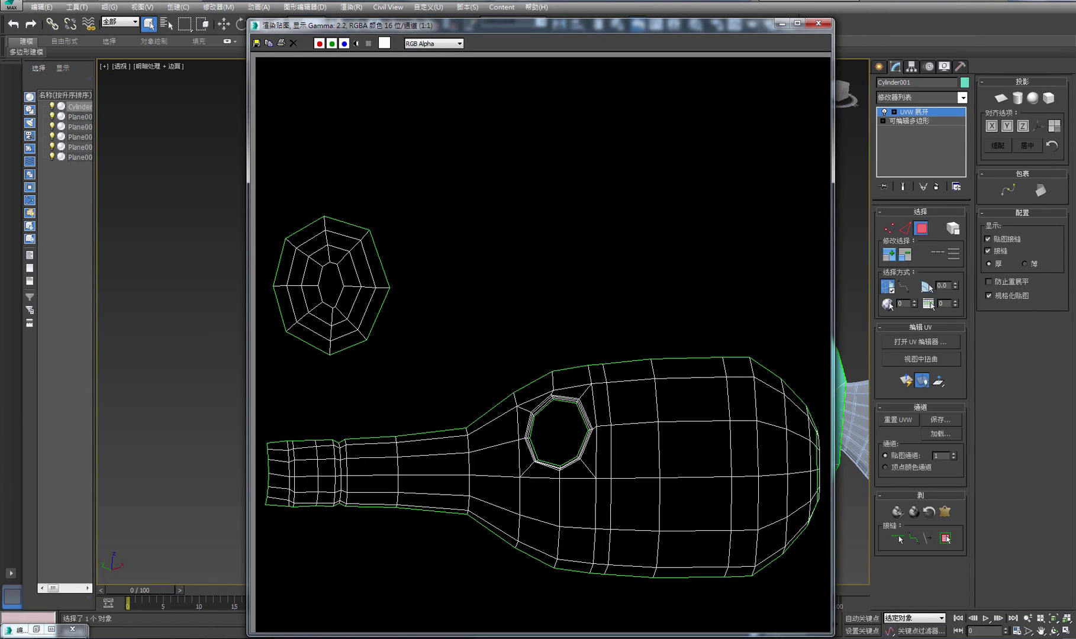
pyautogui.click(51, 630)
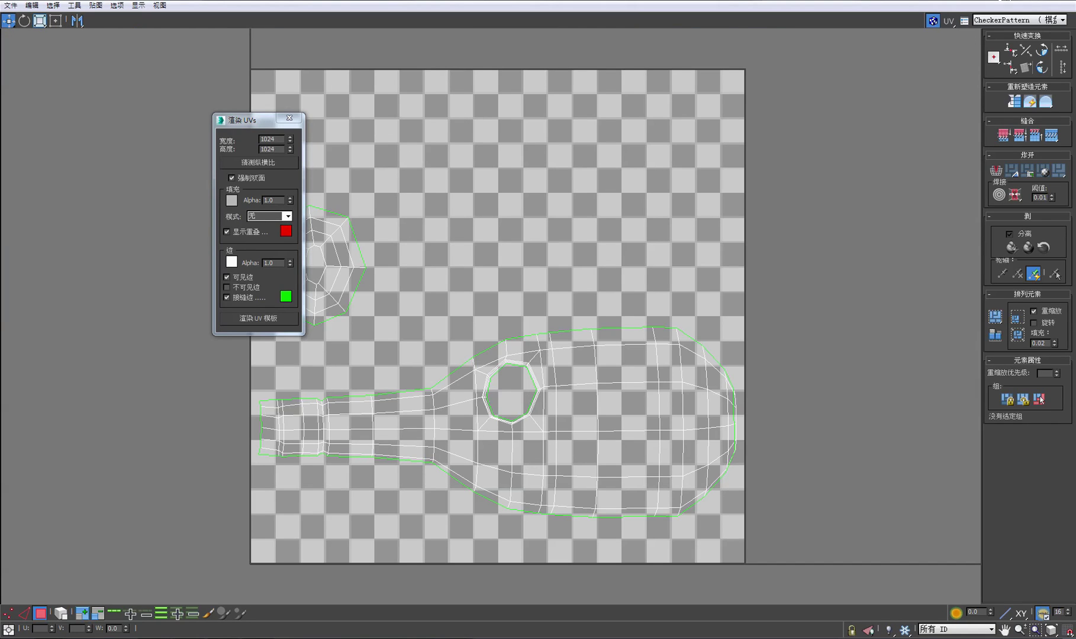
pyautogui.click(998, 4)
pyautogui.moveTo(590, 30); pyautogui.dragTo(574, 14)
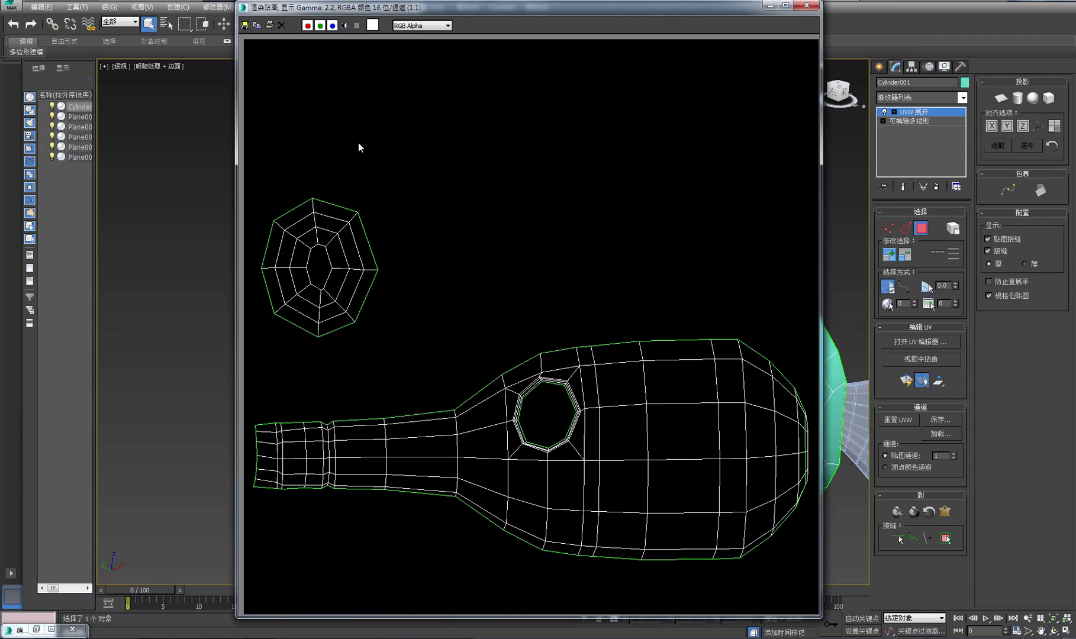
# Save the rendered template as a PNG named fish-body with RGB 48-bit colour and alpha channel, and minimize its window.
pyautogui.click(245, 26)
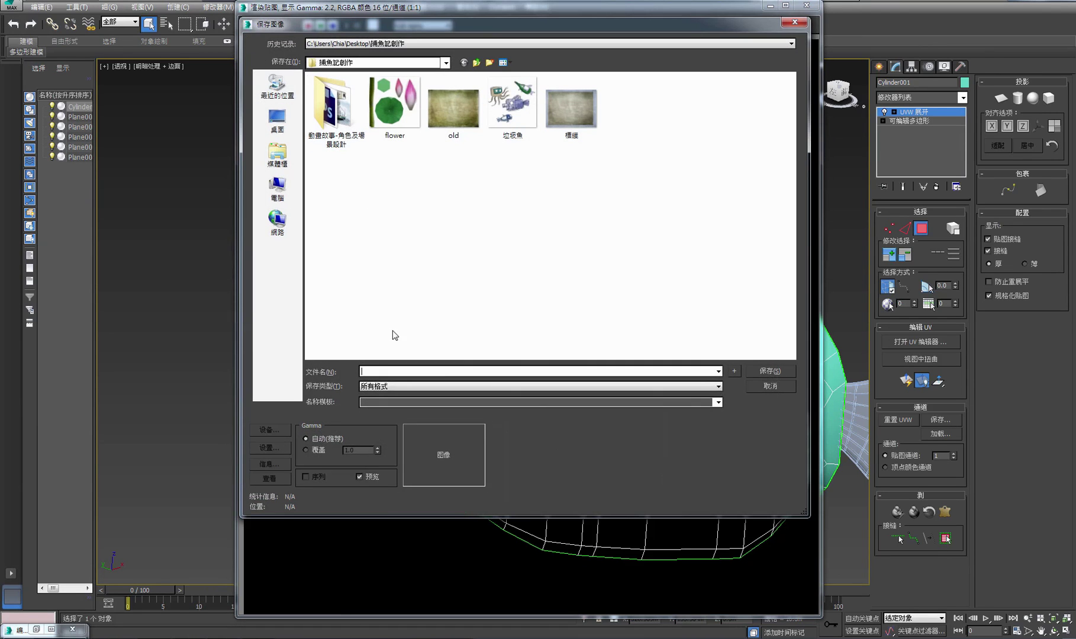
pyautogui.click(388, 386)
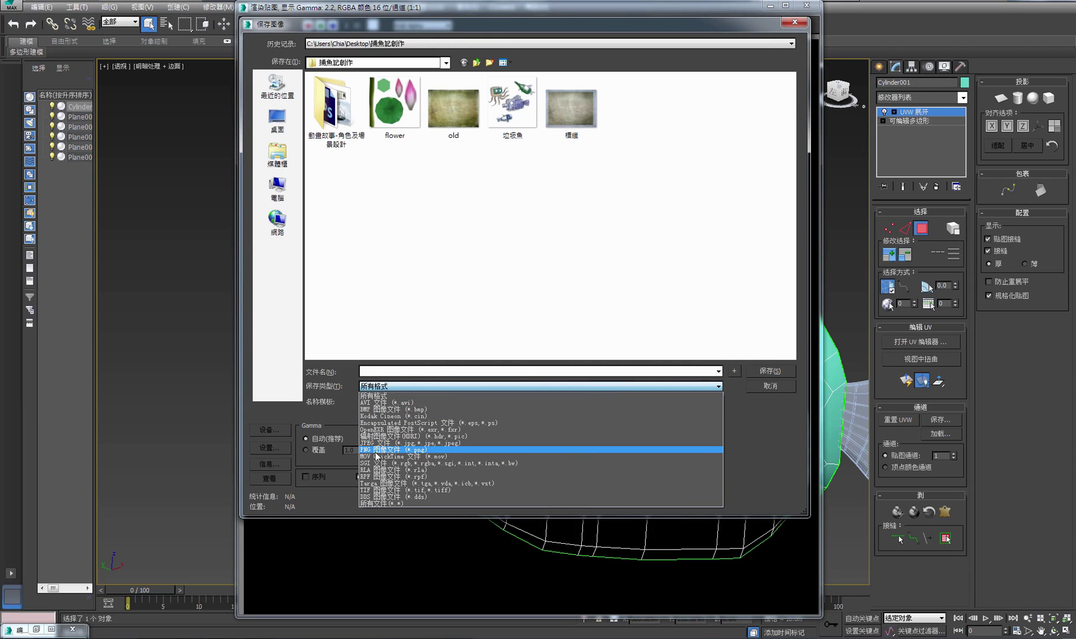
pyautogui.click(375, 451)
pyautogui.click(377, 372)
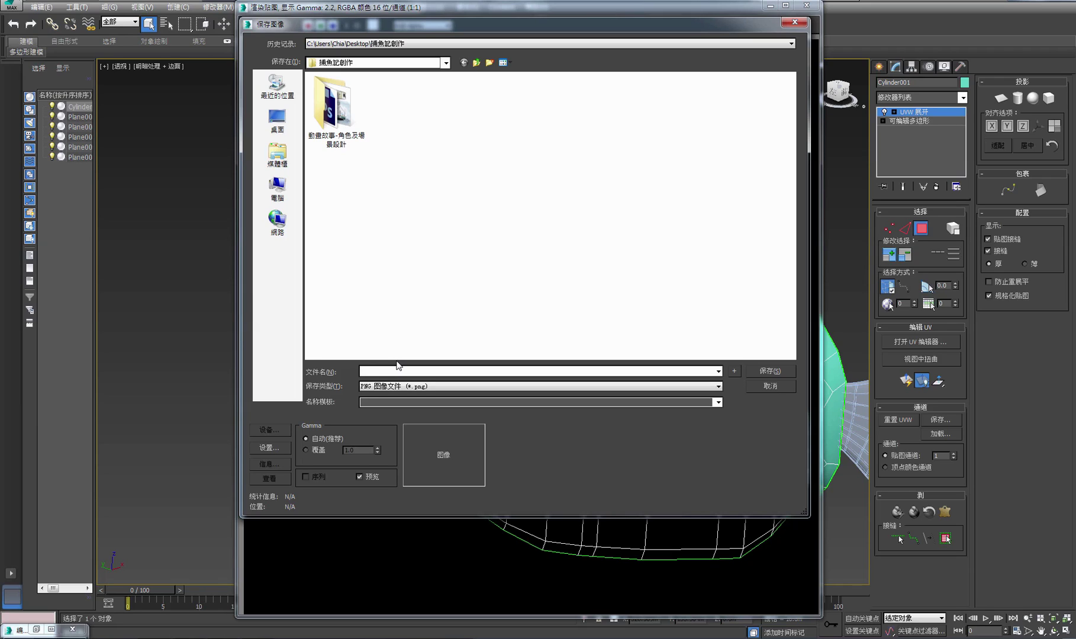
pyautogui.write('fish')
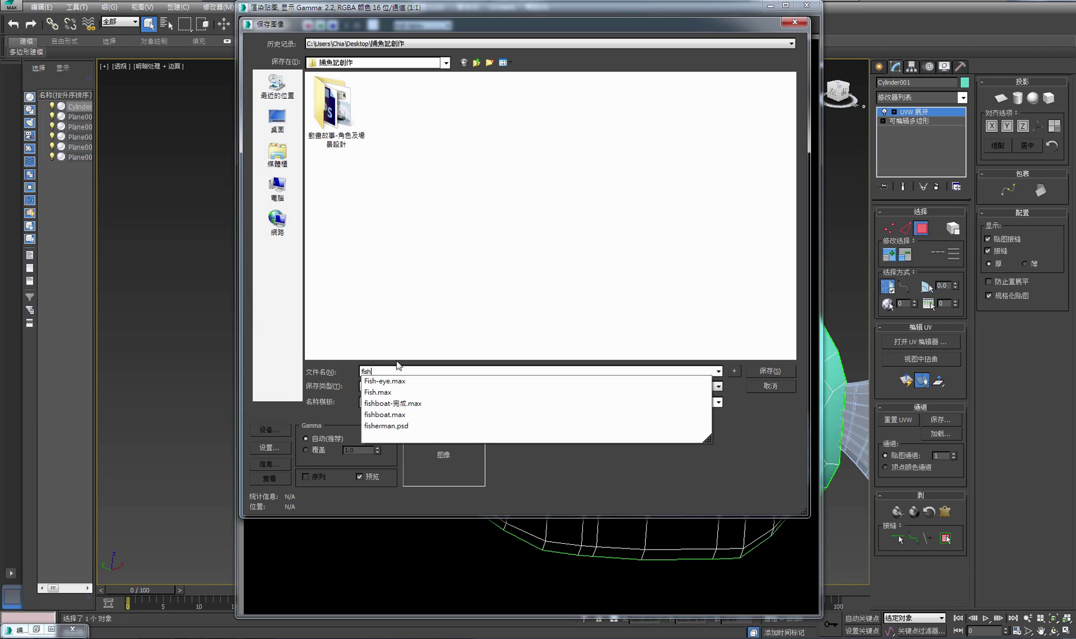
pyautogui.write('-body')
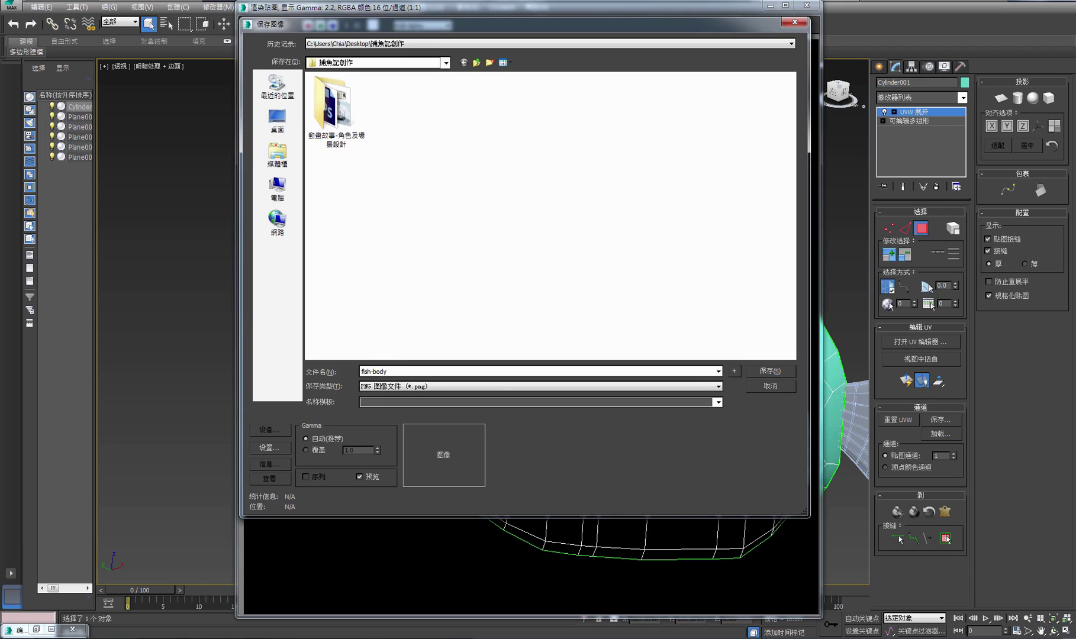
pyautogui.click(767, 371)
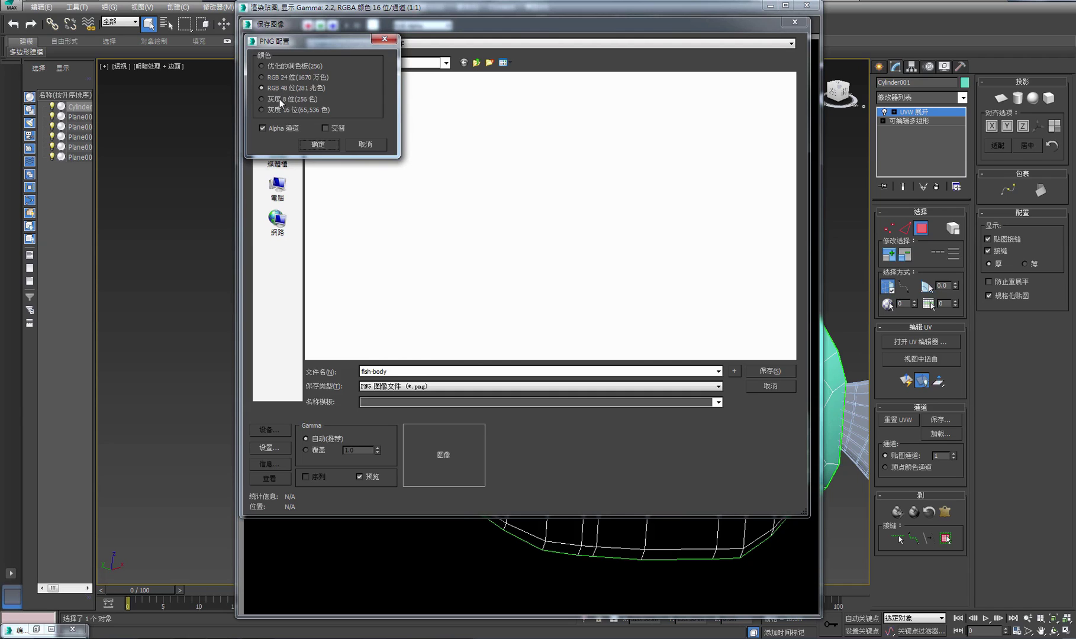
pyautogui.click(318, 145)
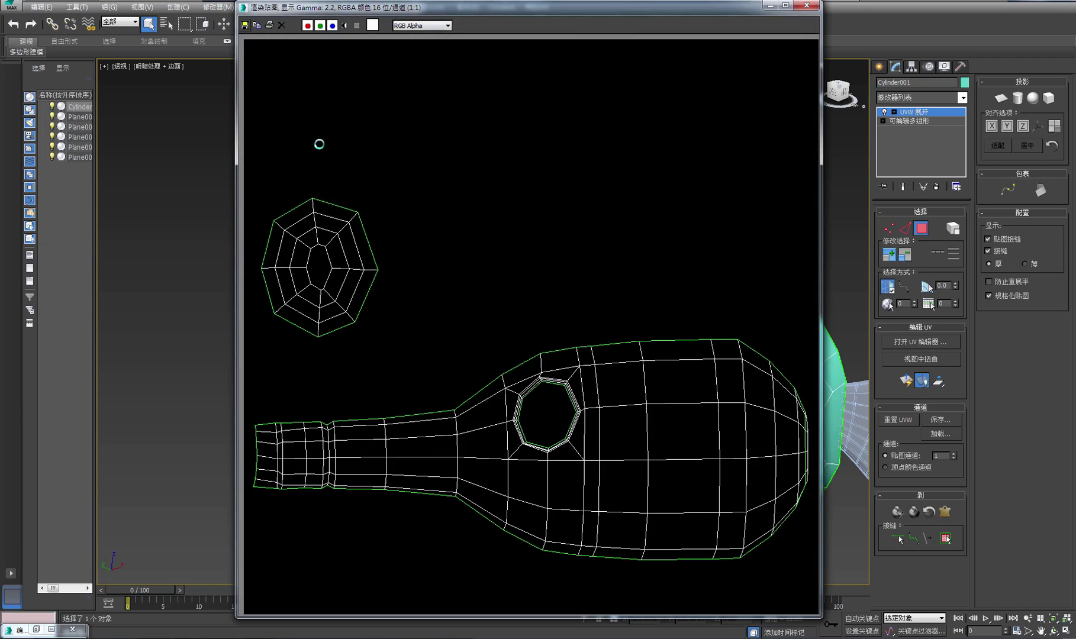
pyautogui.click(769, 7)
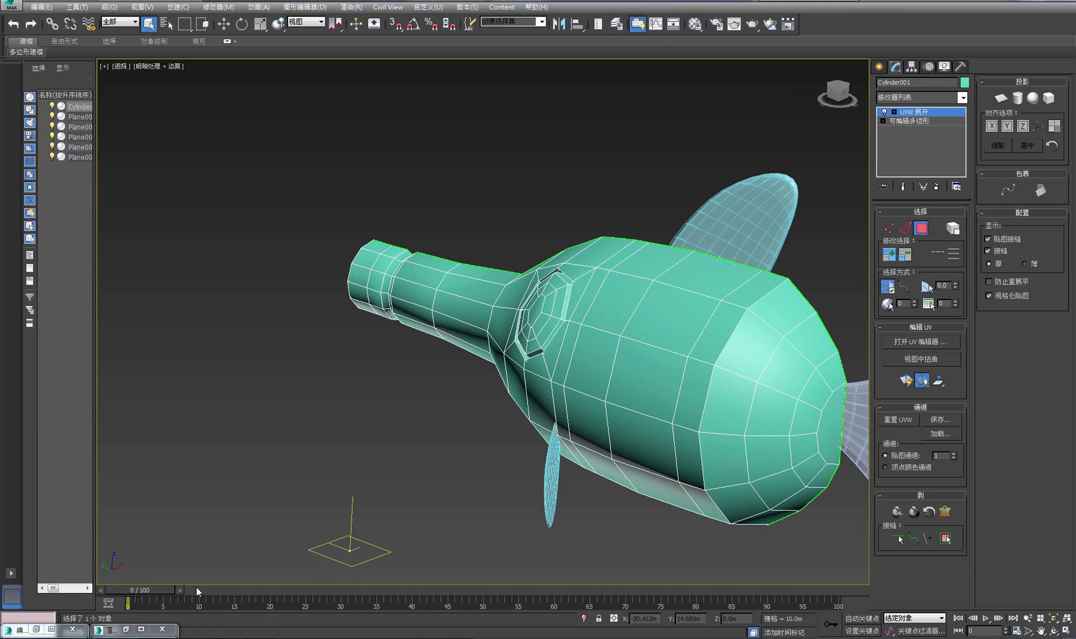
# Switch to Photoshop and open the fish-body image from the 捕魚記創作 folder on the desktop.
pyautogui.hotkey('alt', 'Tab')
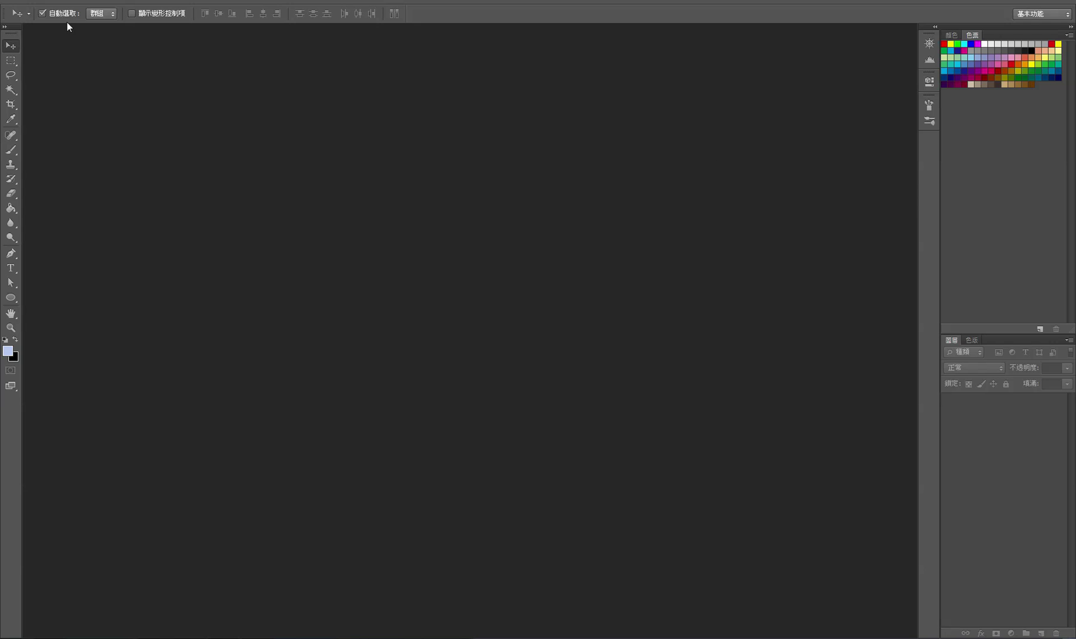
pyautogui.click(36, 2)
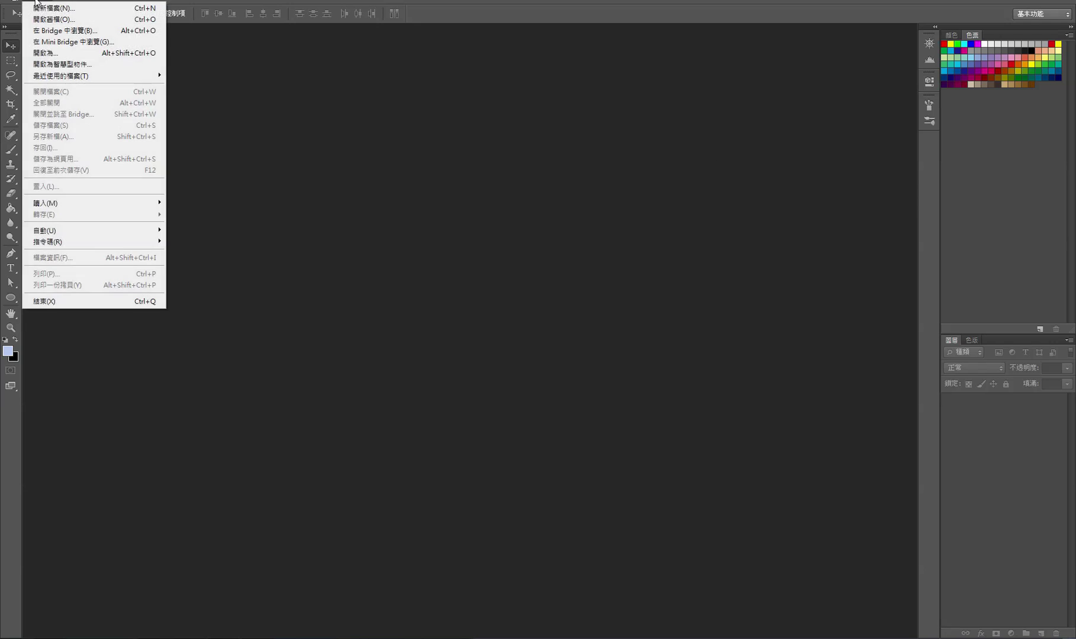
pyautogui.click(57, 19)
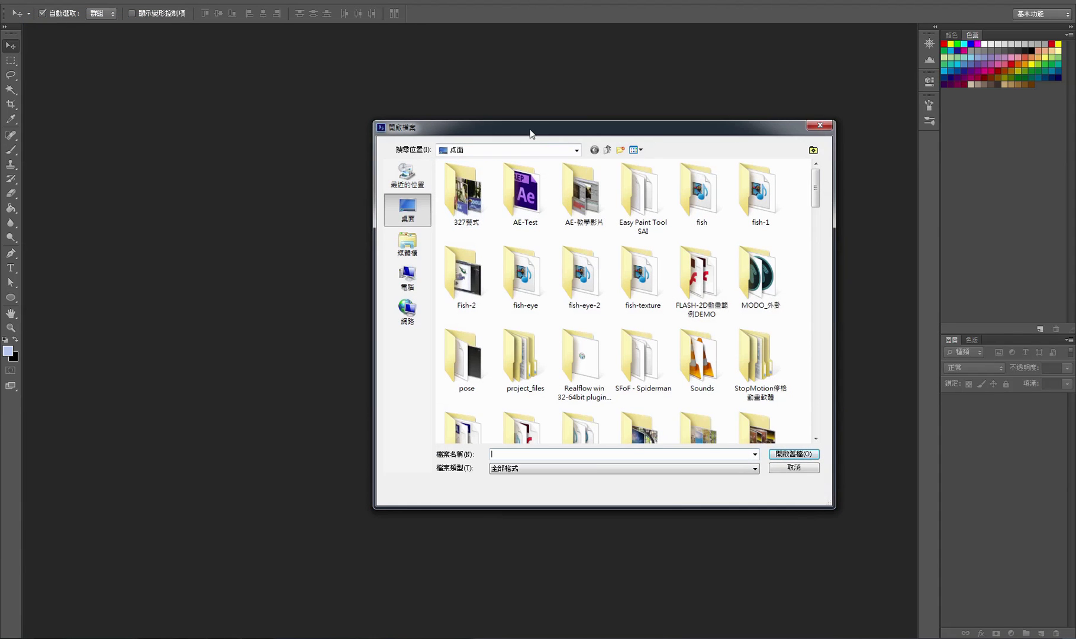
pyautogui.moveTo(531, 134); pyautogui.dragTo(428, 116)
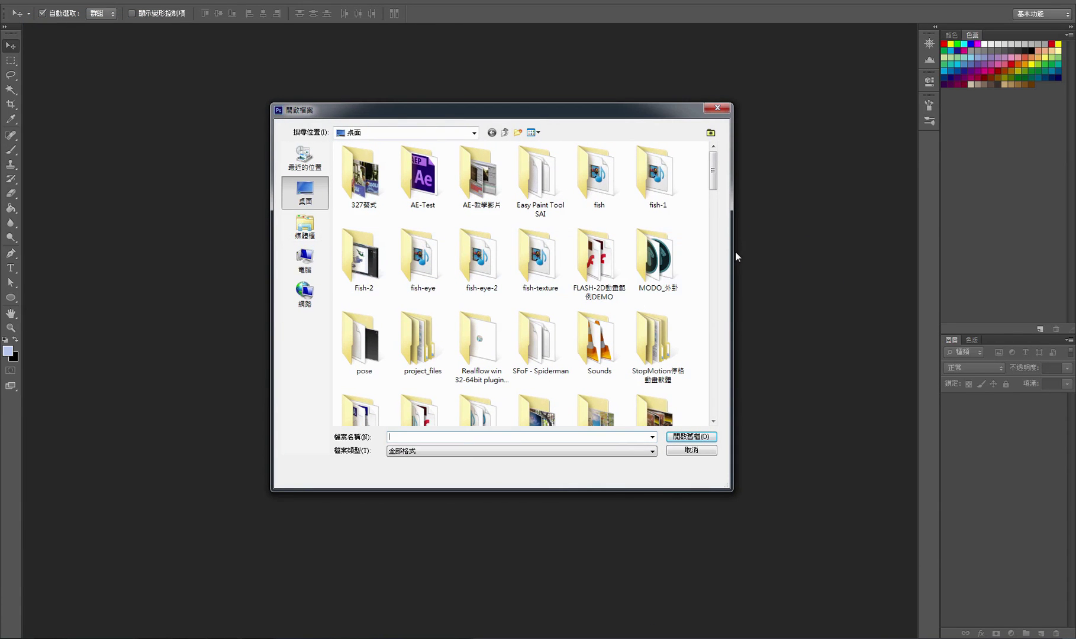
pyautogui.moveTo(717, 187); pyautogui.dragTo(717, 205)
pyautogui.doubleClick(595, 341)
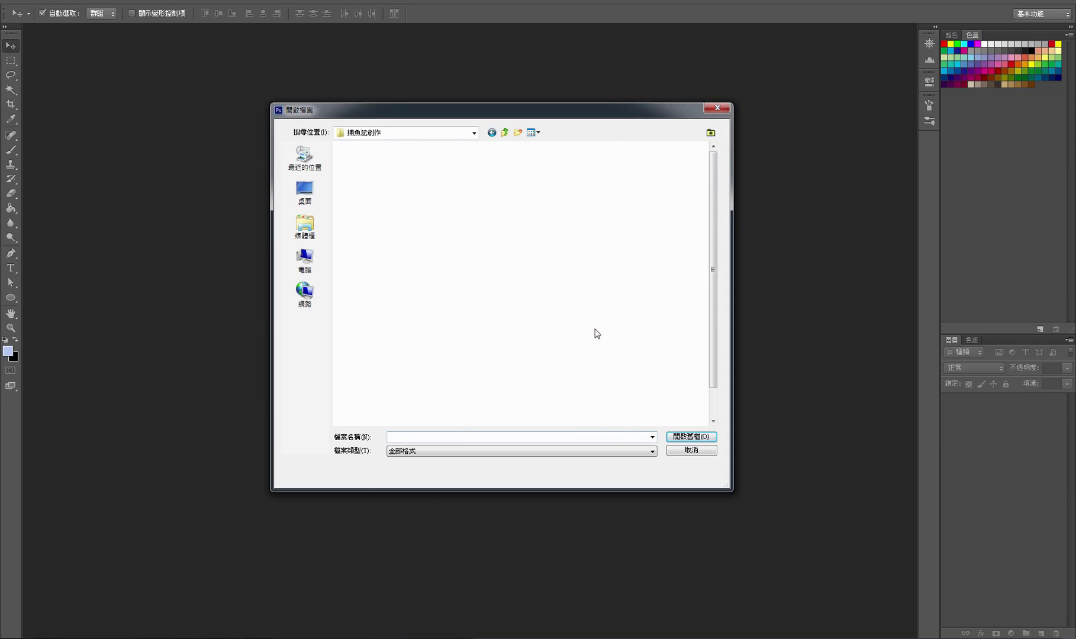
pyautogui.click(663, 183)
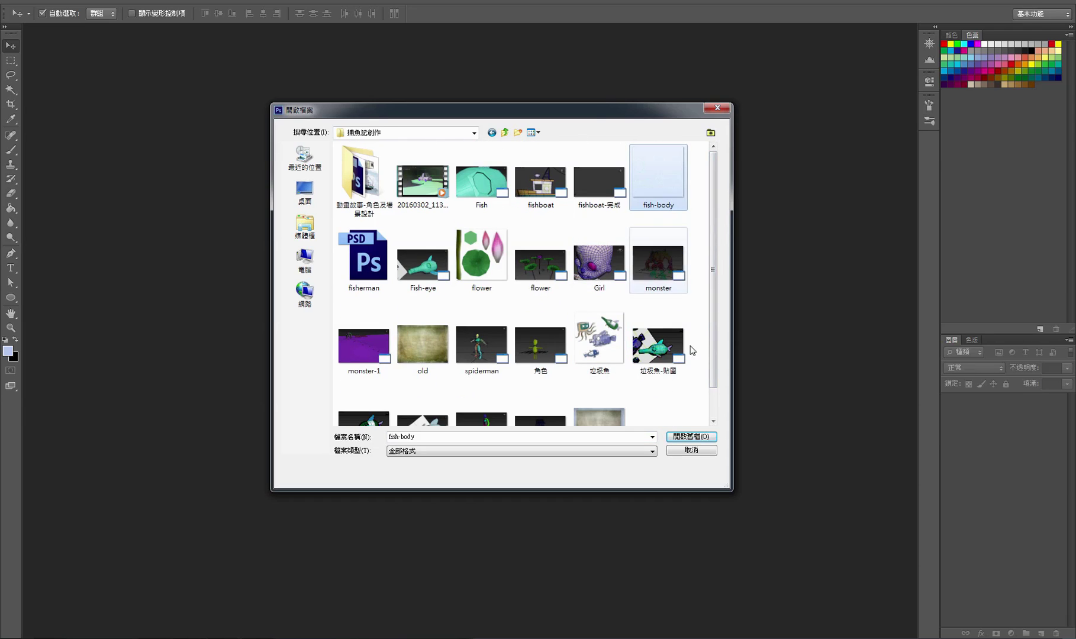
pyautogui.click(682, 435)
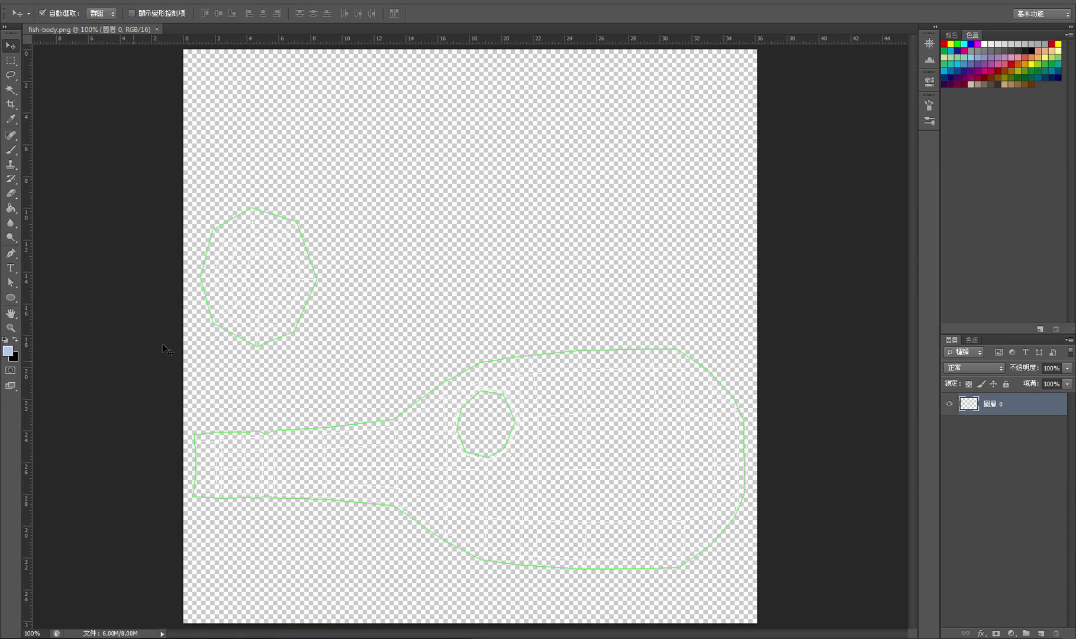
# Switch to 3ds Max to compare the UV editor's layout with the opened template, and return to Photoshop.
pyautogui.hotkey('alt', 'Tab')
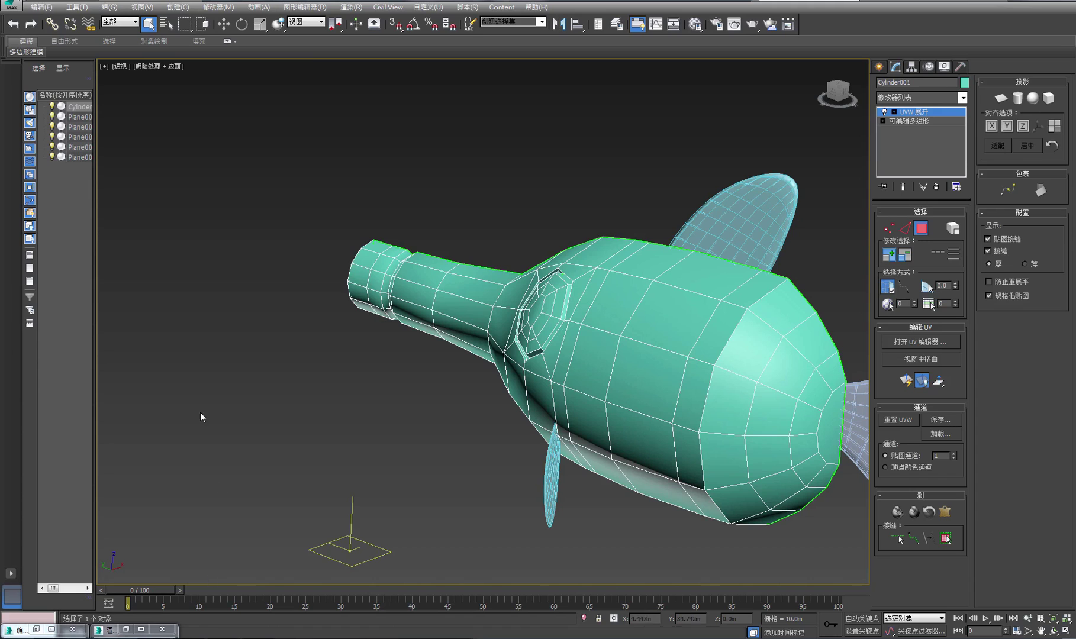
pyautogui.click(51, 629)
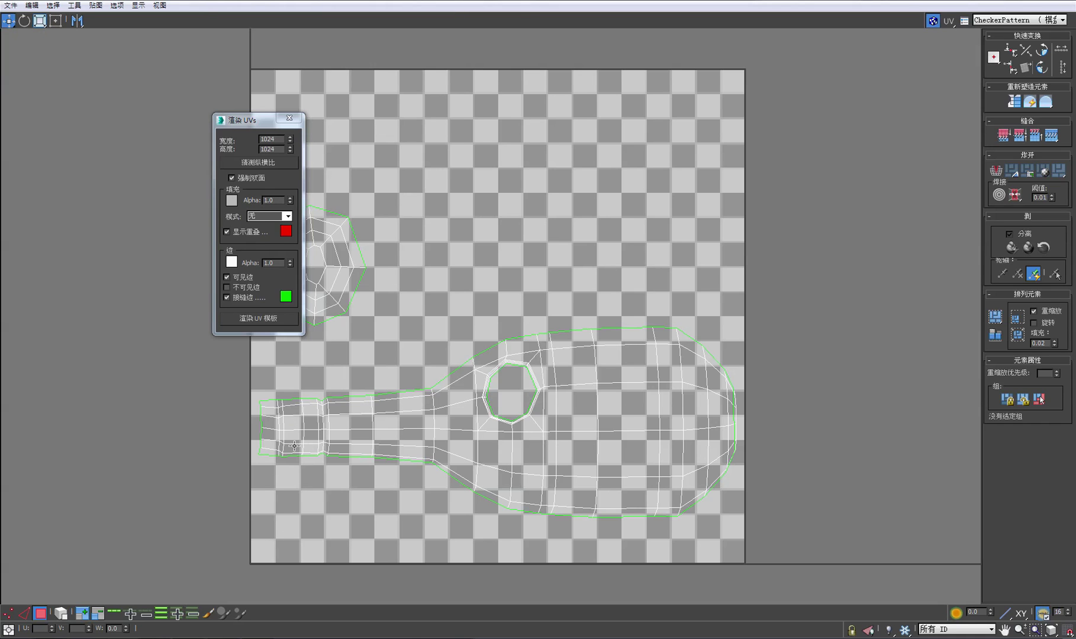
pyautogui.hotkey('alt', 'Tab')
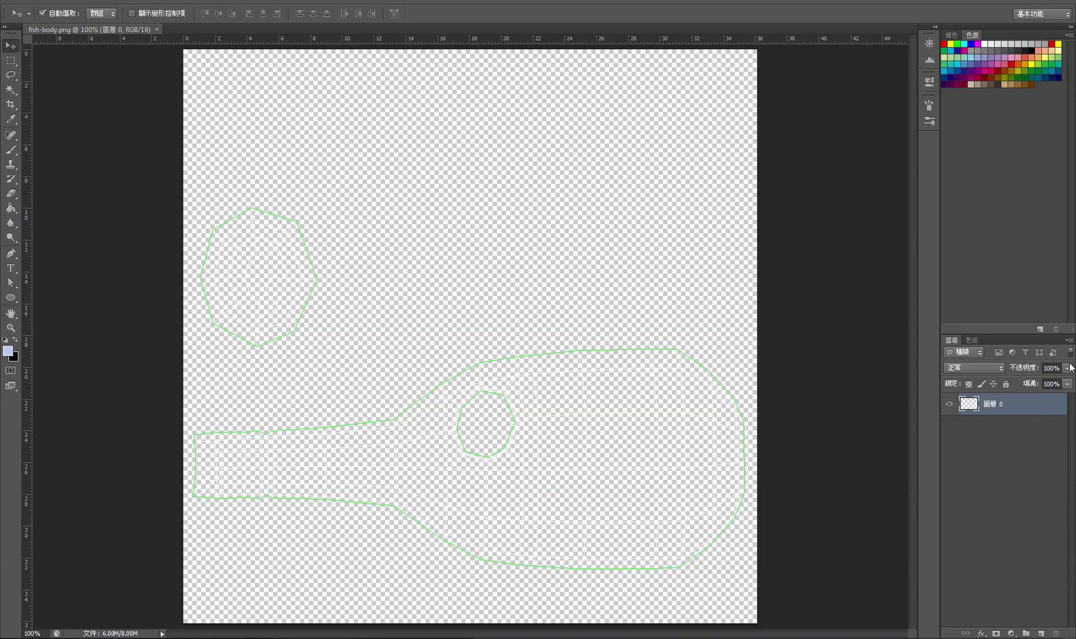
# Add a new layer with the default settings and place it beneath the UV template layer.
pyautogui.click(1070, 341)
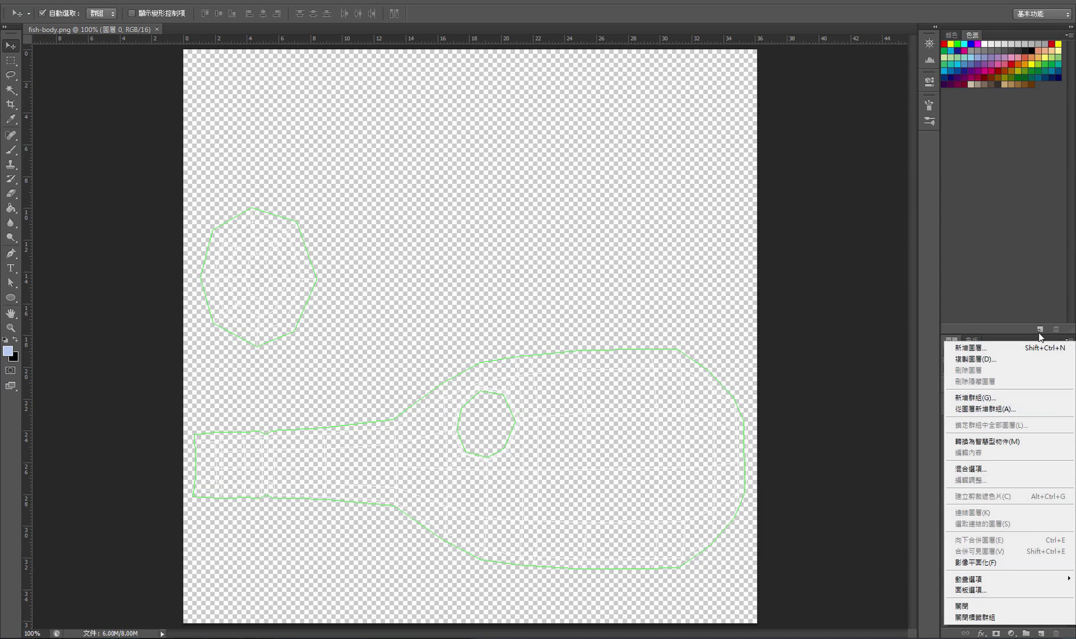
pyautogui.click(991, 350)
pyautogui.click(643, 198)
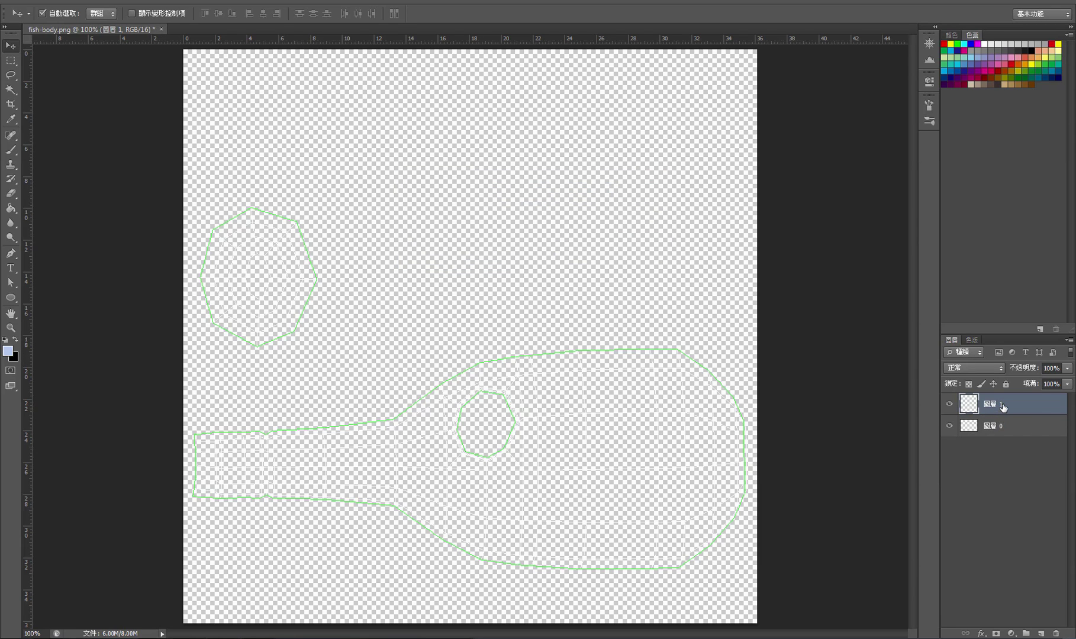
pyautogui.moveTo(1003, 407); pyautogui.dragTo(1013, 435)
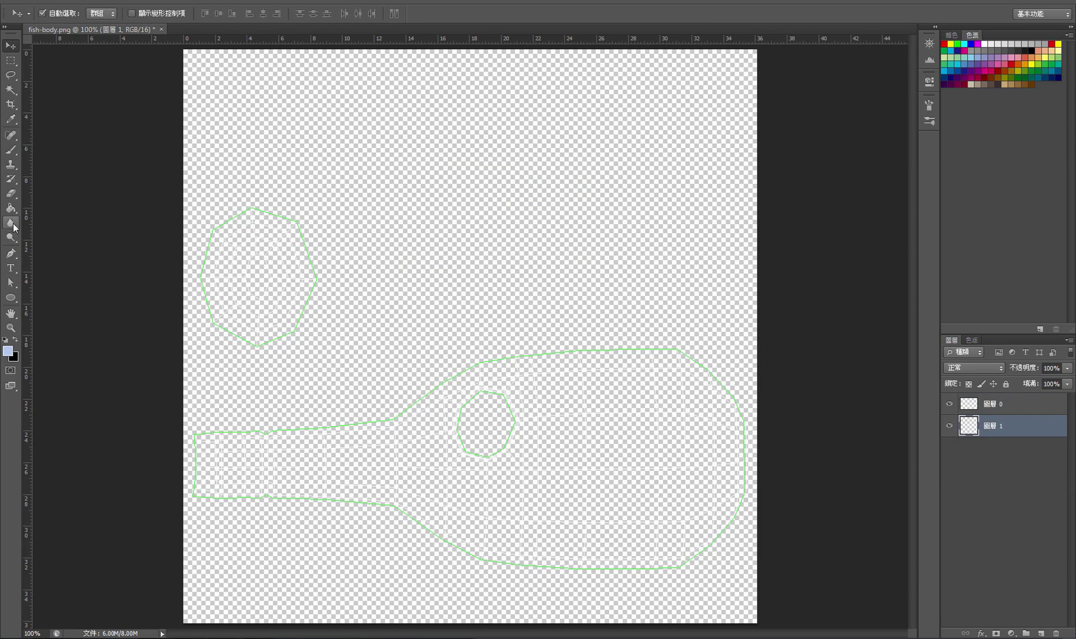
# Fill the layer beneath the UV template with light grey #bcbdc1 and toggle the template layer's visibility to check it.
pyautogui.click(8, 351)
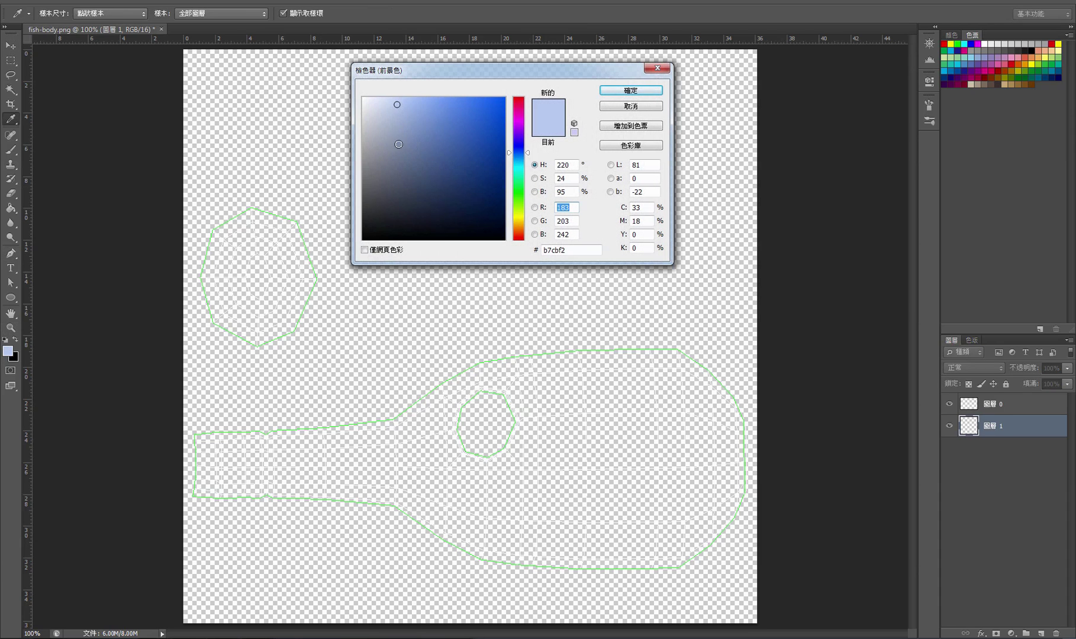
pyautogui.moveTo(373, 127); pyautogui.dragTo(364, 116)
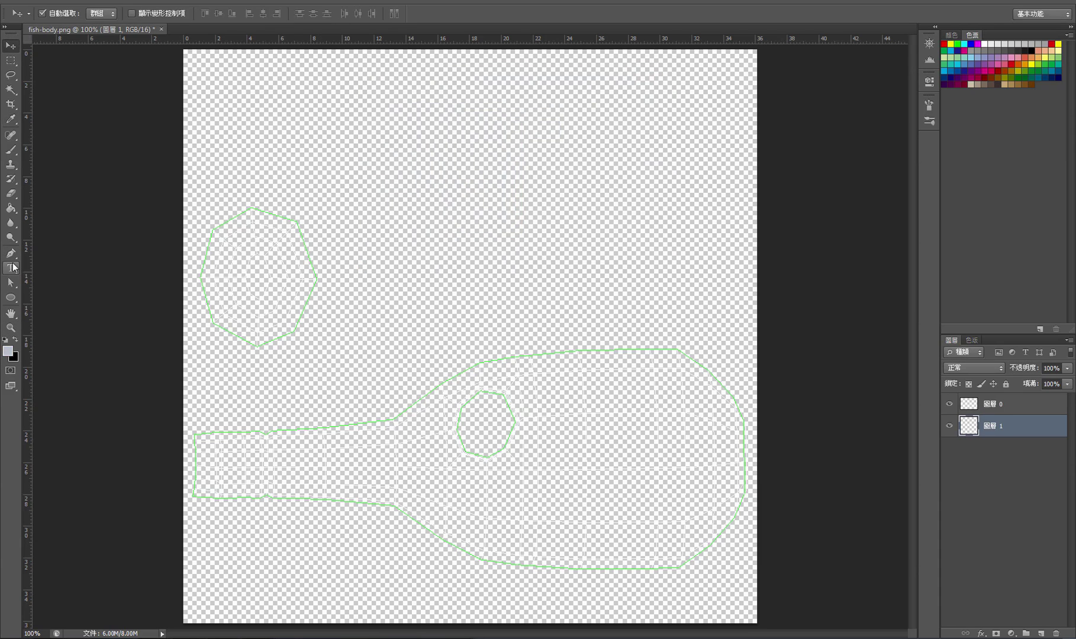
pyautogui.click(631, 90)
pyautogui.click(11, 209)
pyautogui.click(299, 201)
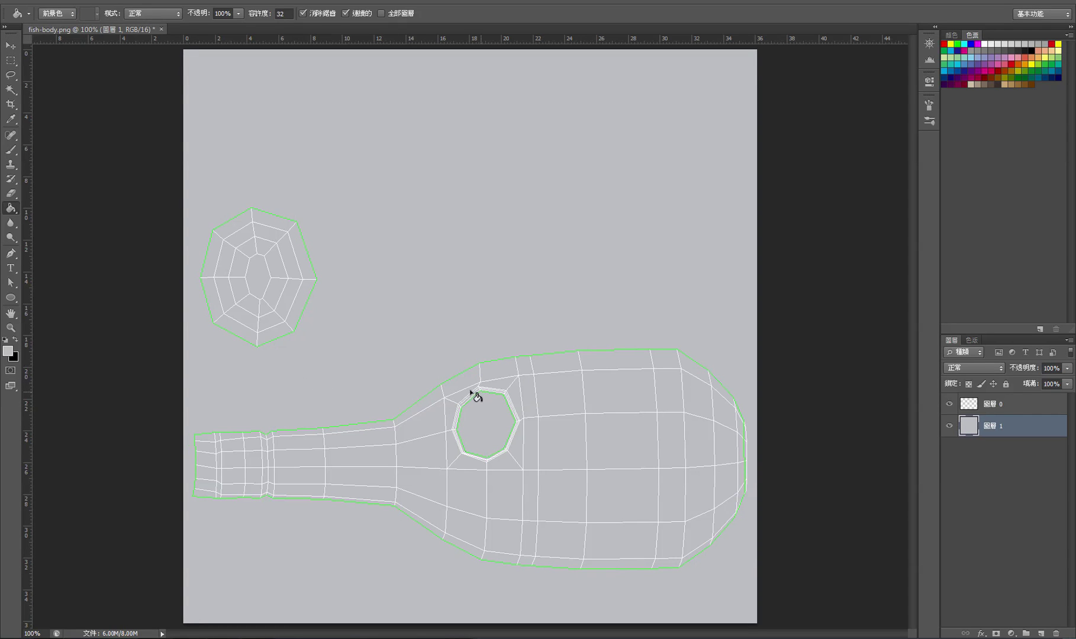
pyautogui.click(951, 405)
pyautogui.click(950, 405)
# Add a new layer with the default settings directly above the grey background layer.
pyautogui.click(10, 45)
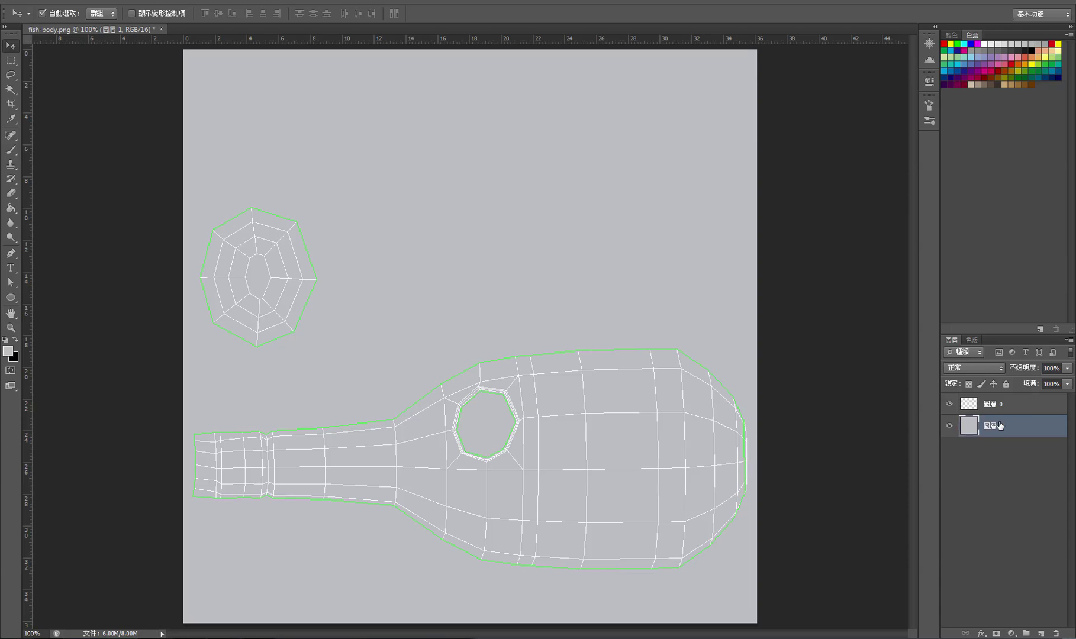
pyautogui.click(1070, 342)
pyautogui.click(956, 344)
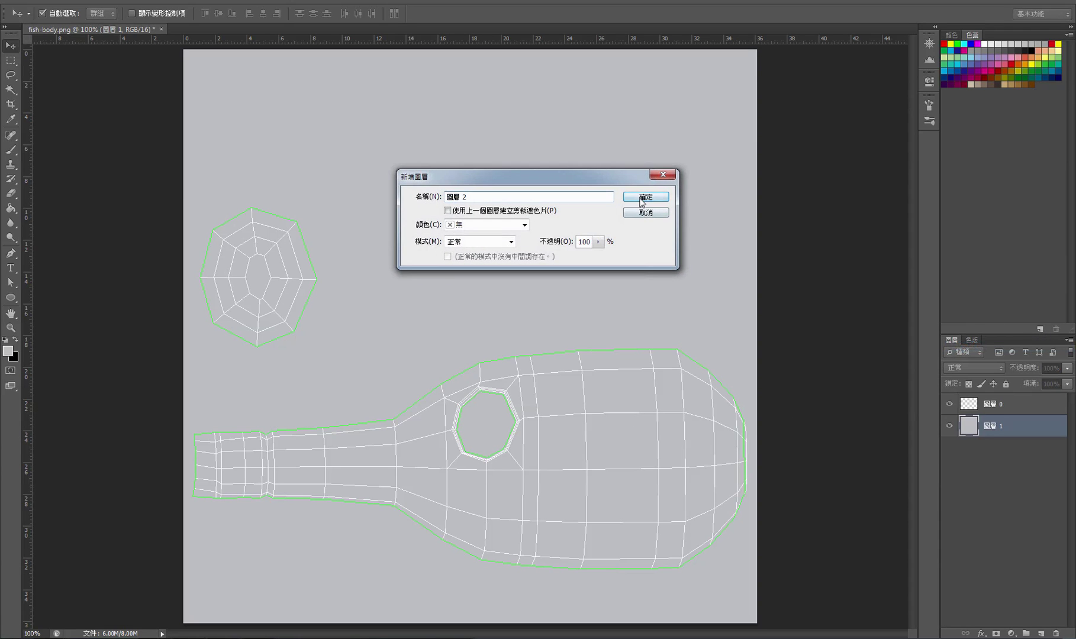
pyautogui.click(641, 200)
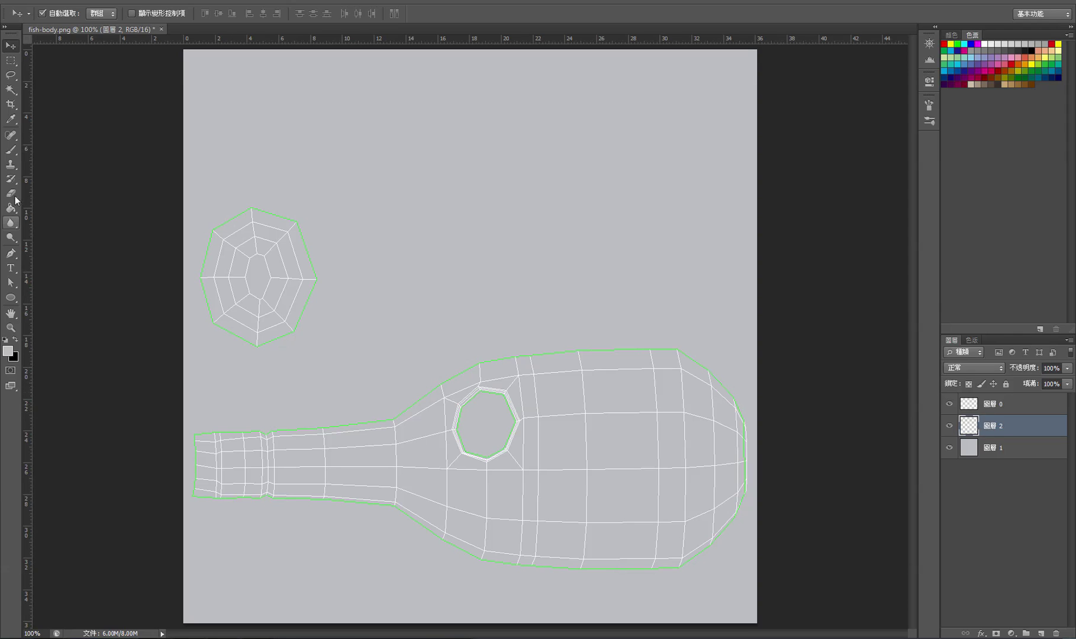
# Outline the whole bottle-shaped UV island with a closed Polygonal Lasso selection, slightly outside its green border.
pyautogui.click(12, 78)
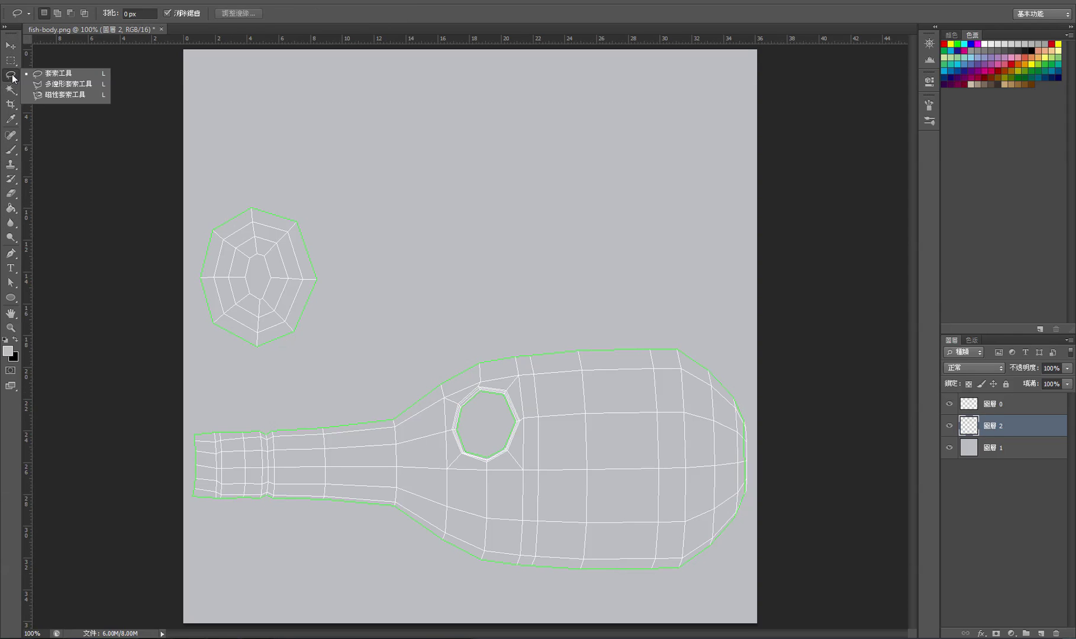
pyautogui.click(40, 85)
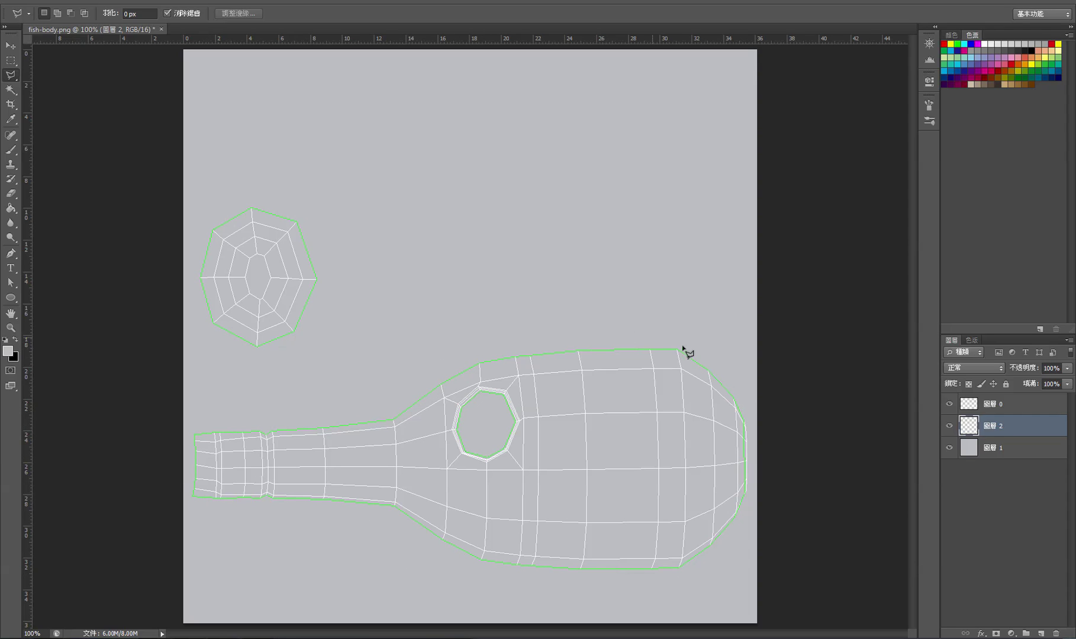
pyautogui.click(190, 428)
pyautogui.click(290, 416)
pyautogui.click(389, 410)
pyautogui.click(435, 371)
pyautogui.click(536, 339)
pyautogui.click(637, 337)
pyautogui.click(701, 350)
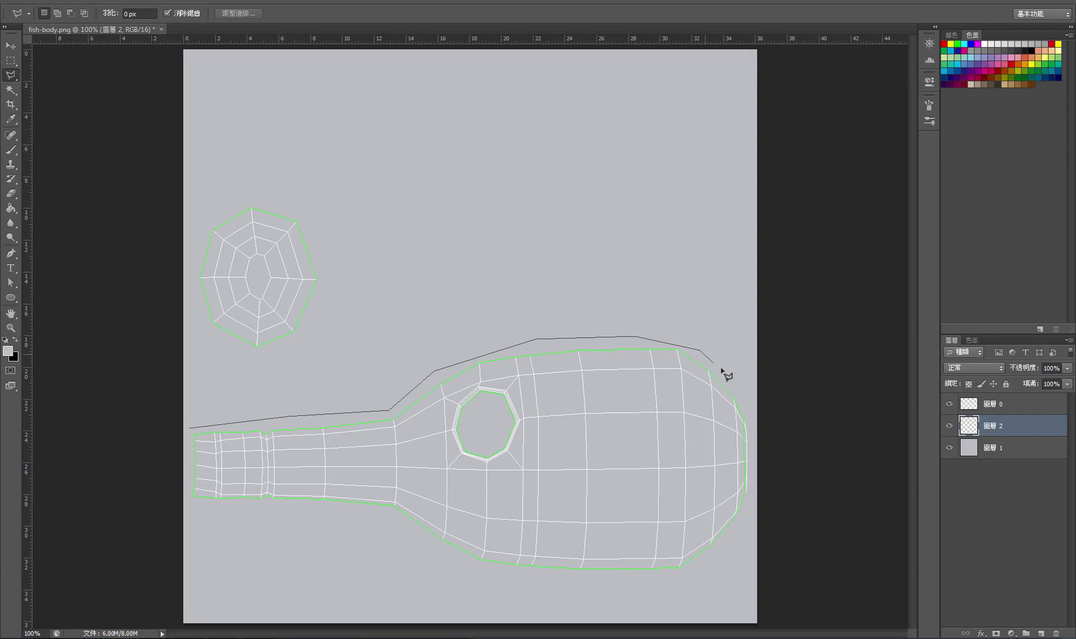
pyautogui.click(737, 387)
pyautogui.click(747, 421)
pyautogui.click(752, 466)
pyautogui.click(744, 507)
pyautogui.click(724, 547)
pyautogui.click(685, 568)
pyautogui.click(645, 575)
pyautogui.click(509, 575)
pyautogui.click(404, 523)
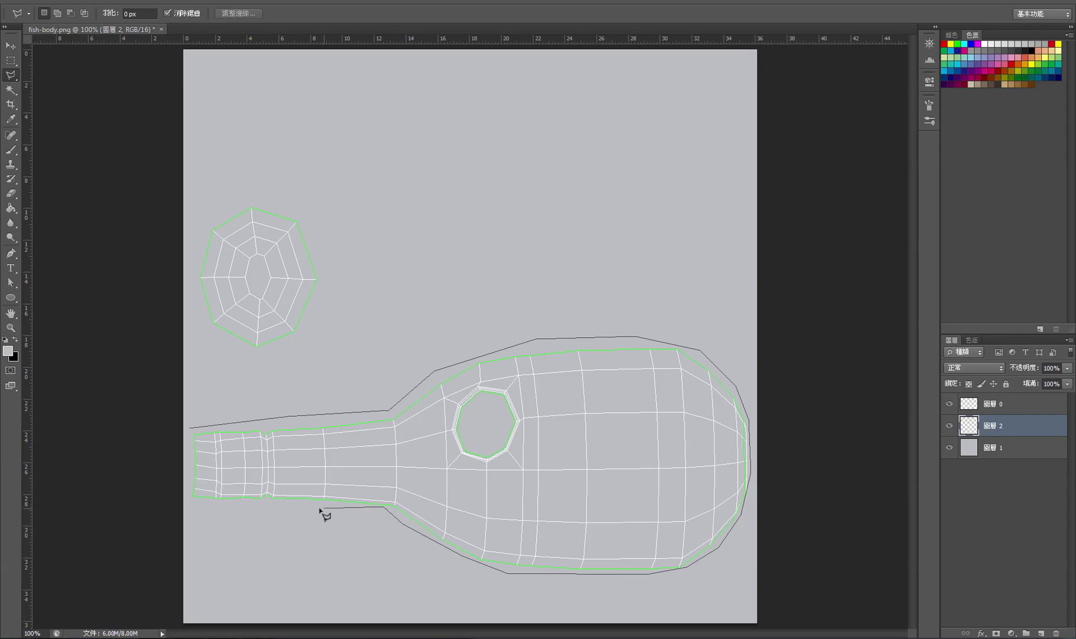
pyautogui.click(184, 496)
pyautogui.click(197, 436)
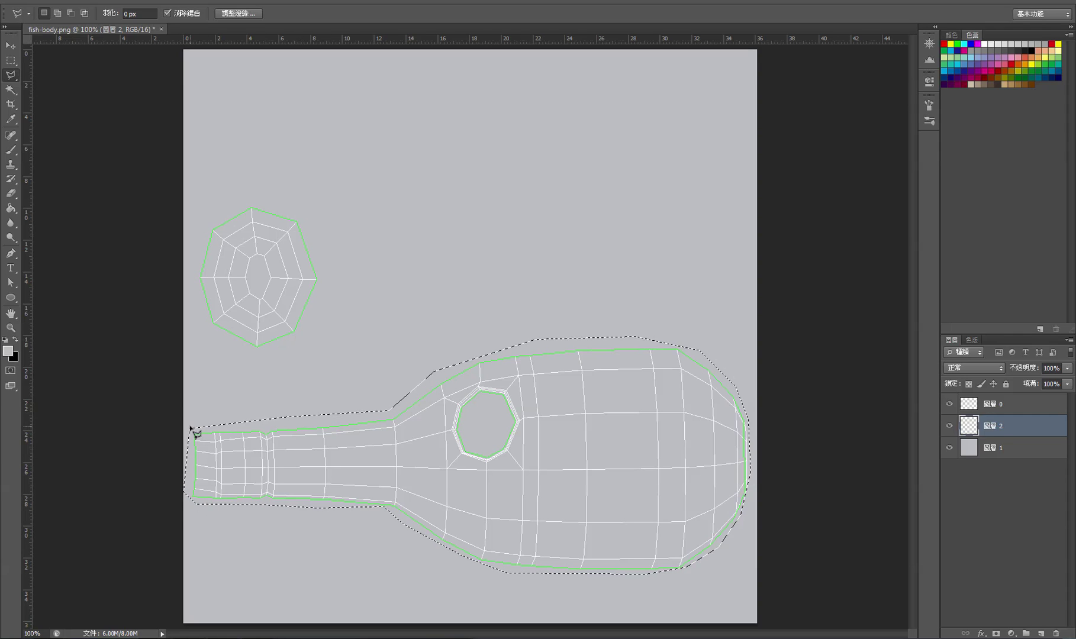
# Set the foreground colour to dark green #136d24.
pyautogui.click(8, 352)
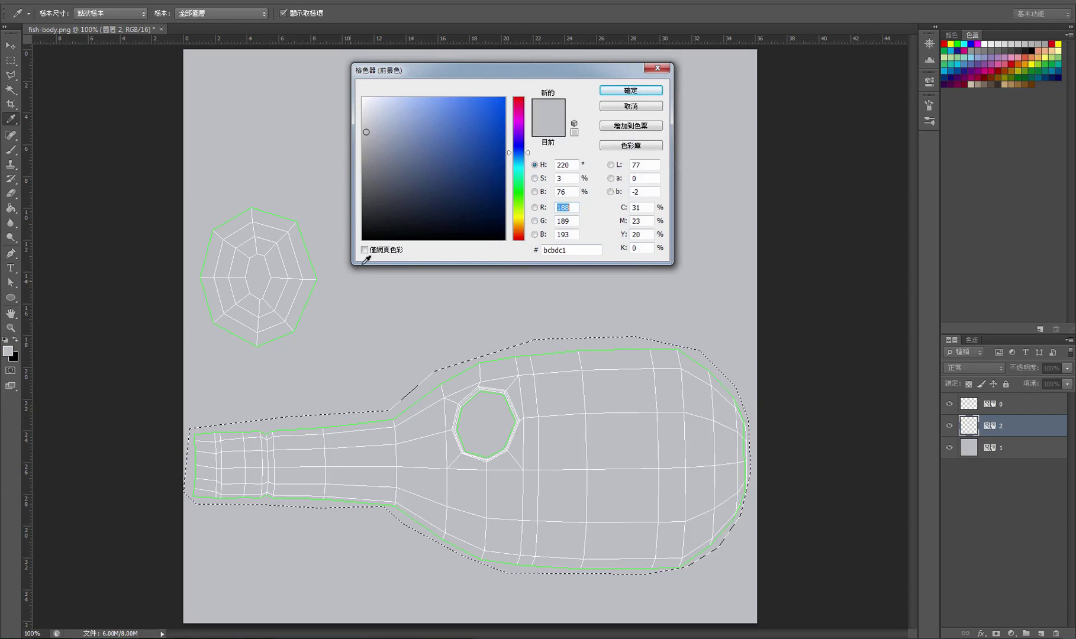
pyautogui.click(516, 188)
pyautogui.click(469, 175)
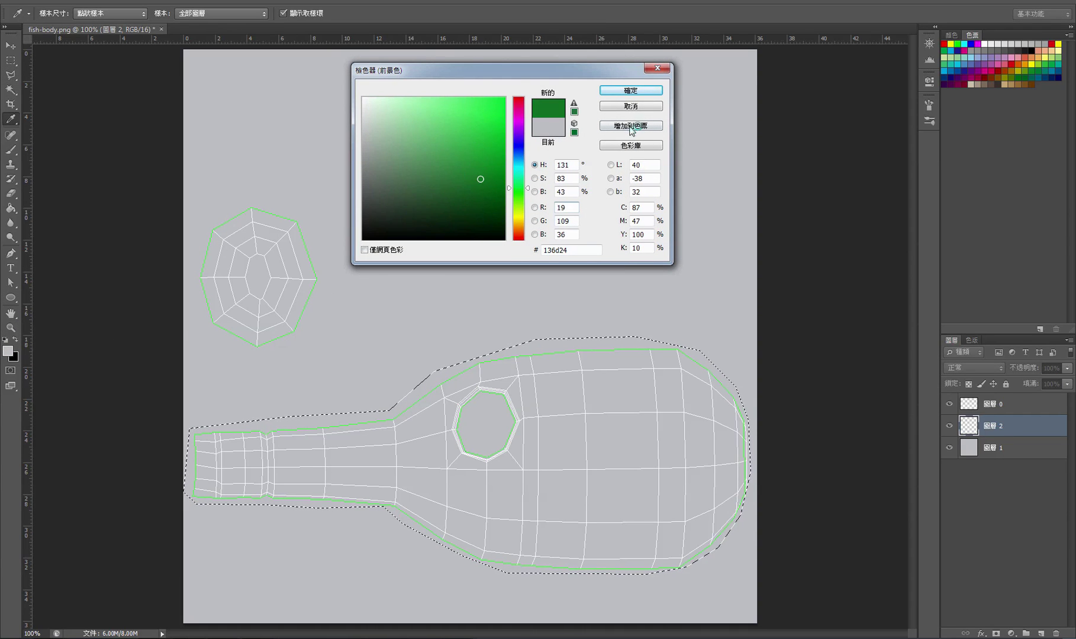
pyautogui.click(631, 90)
pyautogui.press('l')
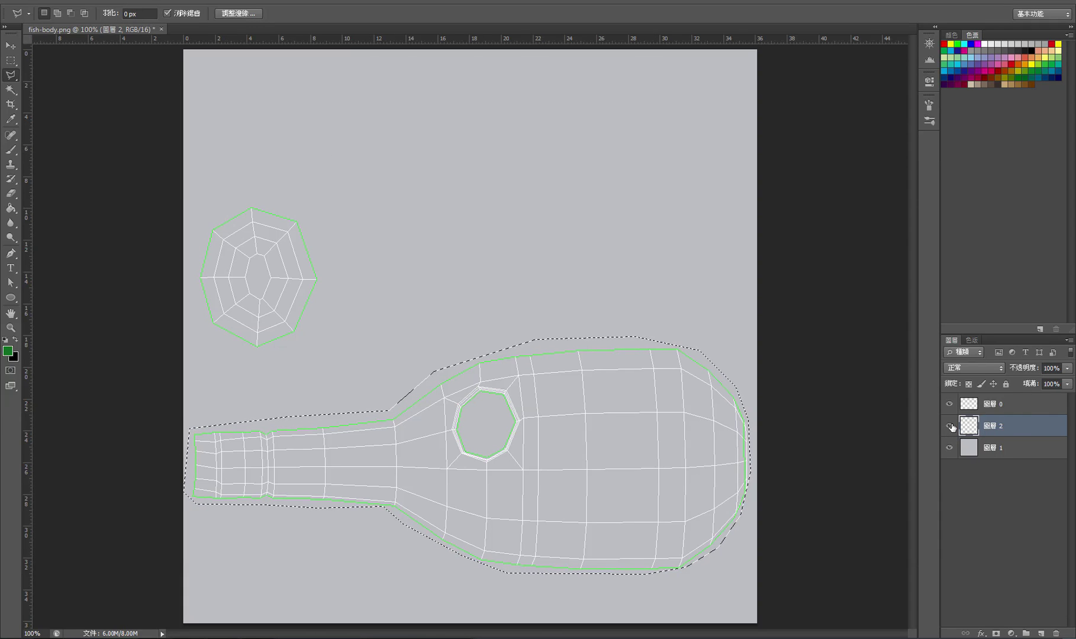
# Toggle the visibility of the UV template layer to compare the bottle selection with and without the wireframe.
pyautogui.click(949, 405)
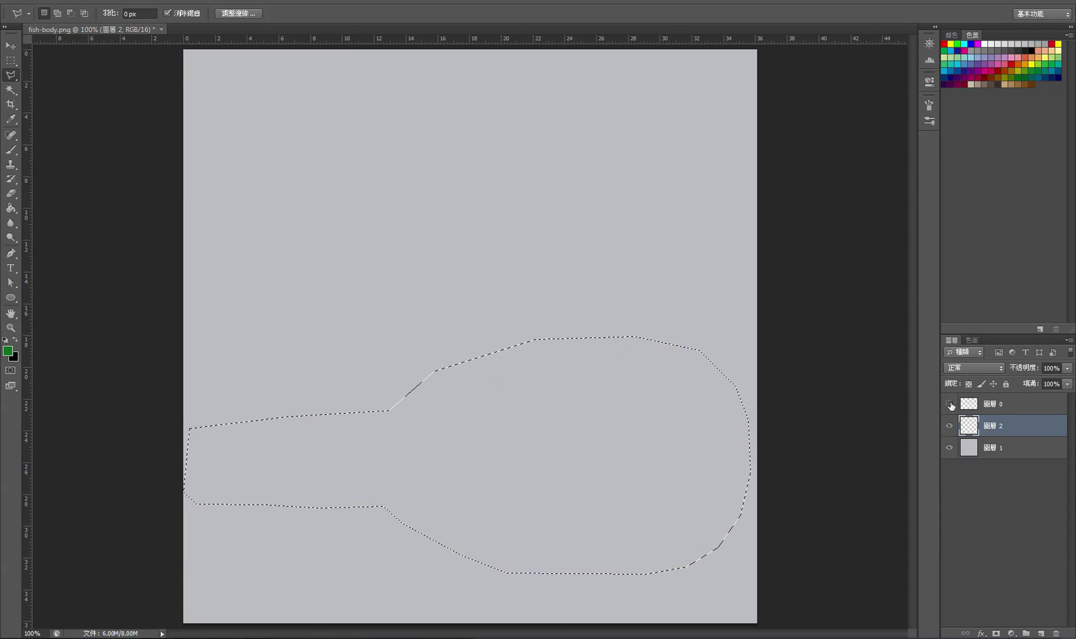
pyautogui.click(949, 404)
pyautogui.click(950, 404)
pyautogui.click(950, 404)
pyautogui.click(949, 406)
pyautogui.click(949, 406)
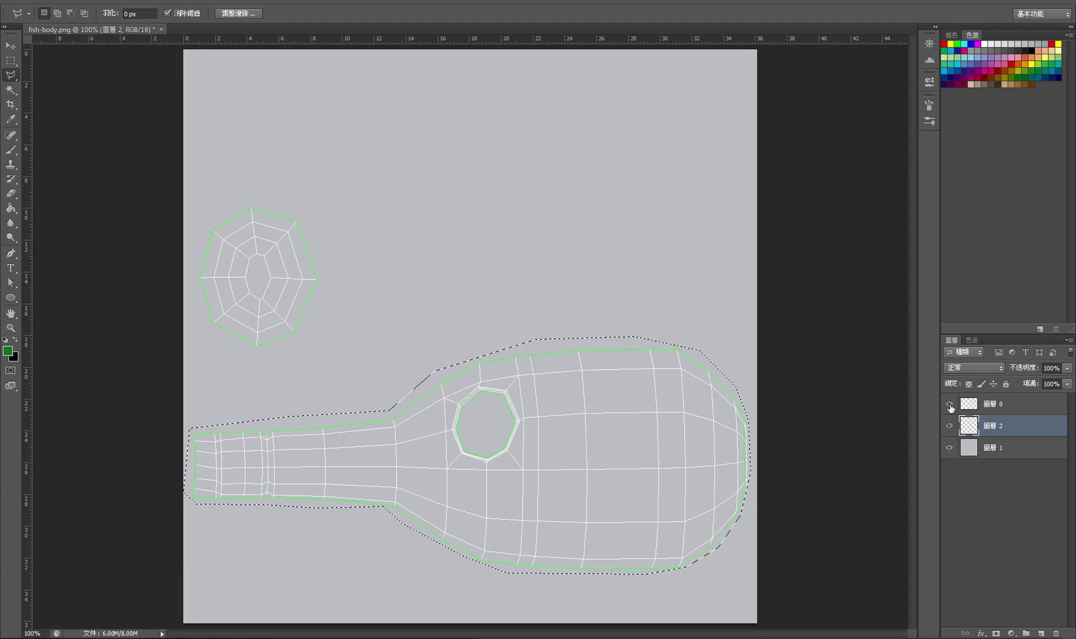
# Fill the bottle selection on 圖層 2 with the green foreground colour using the Paint Bucket, and clear the selection.
pyautogui.click(949, 426)
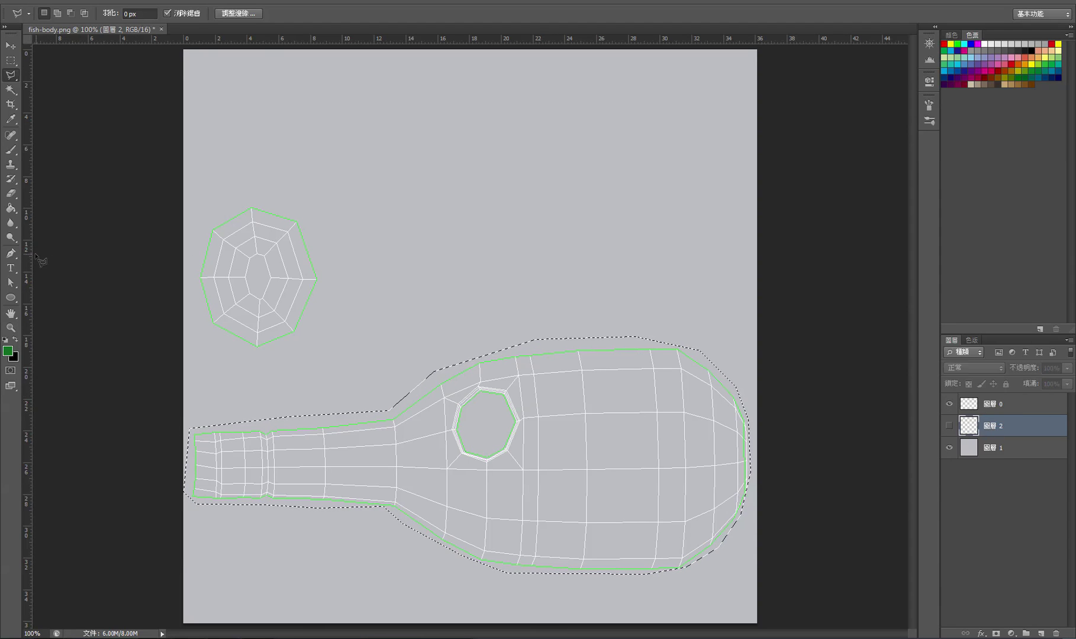
pyautogui.click(12, 209)
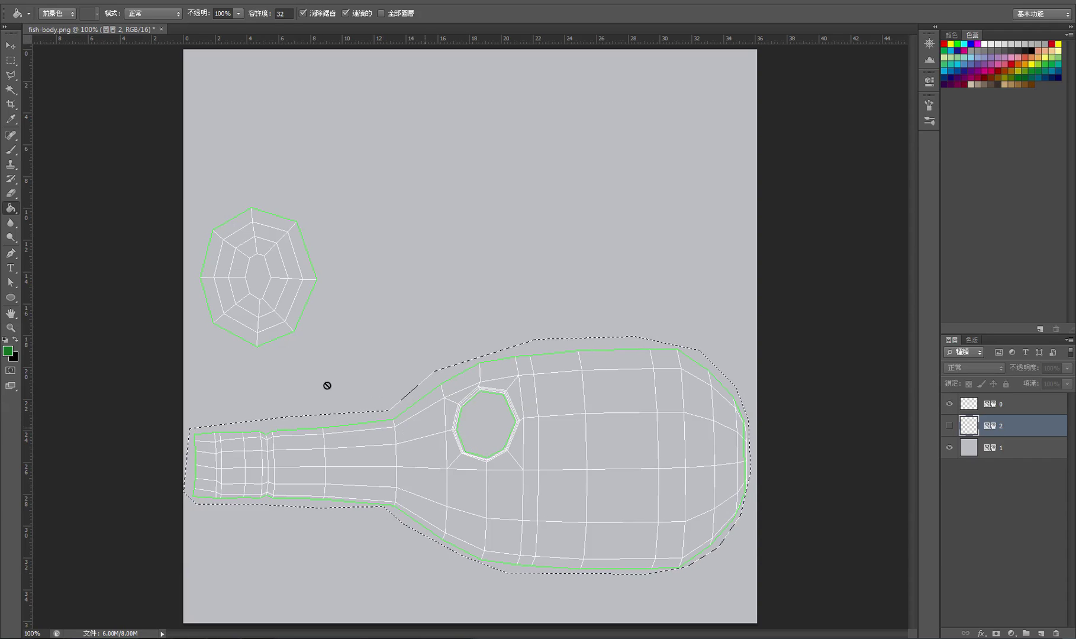
pyautogui.rightClick(13, 211)
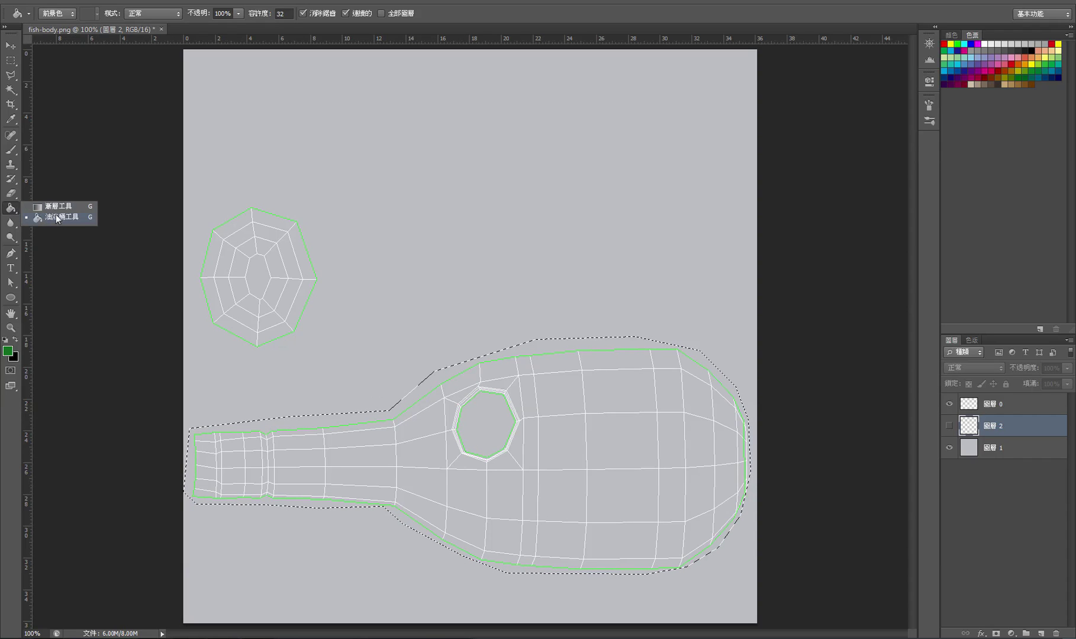
pyautogui.click(62, 218)
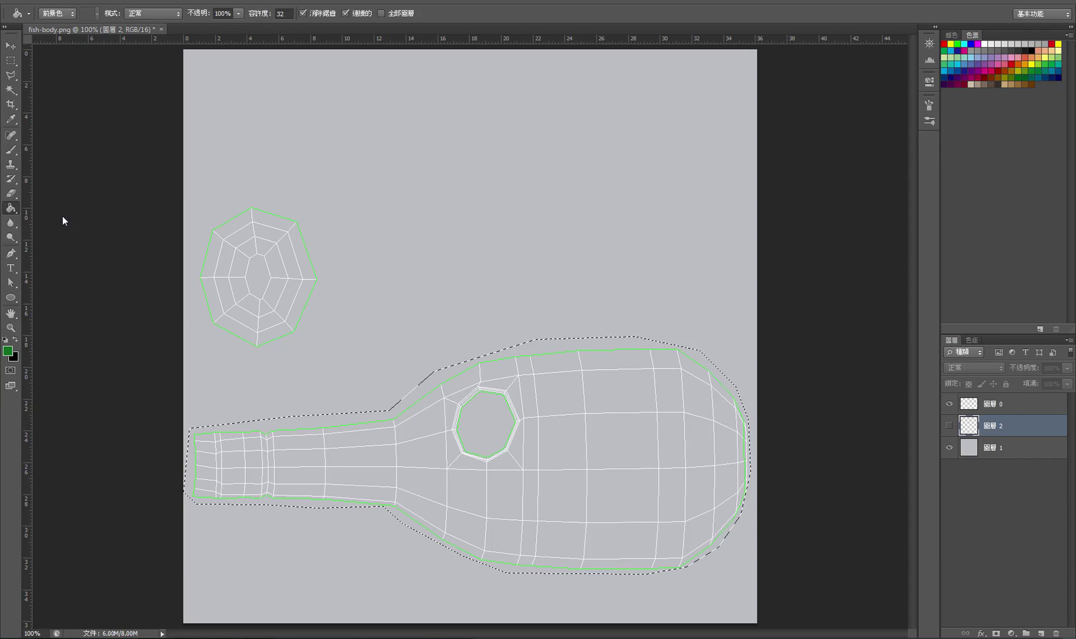
pyautogui.click(949, 426)
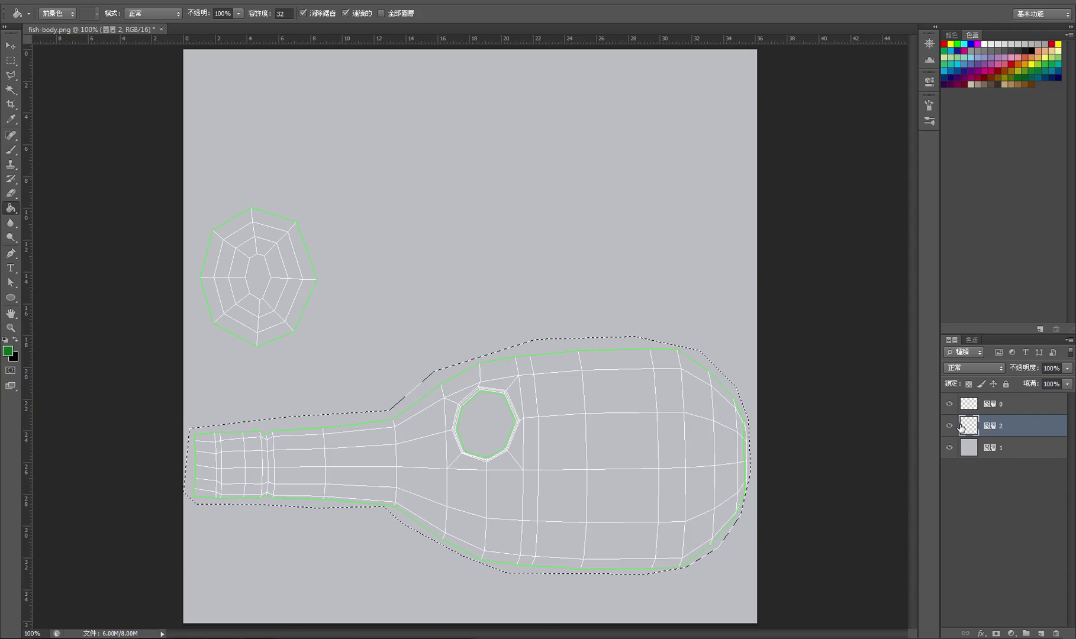
pyautogui.click(595, 441)
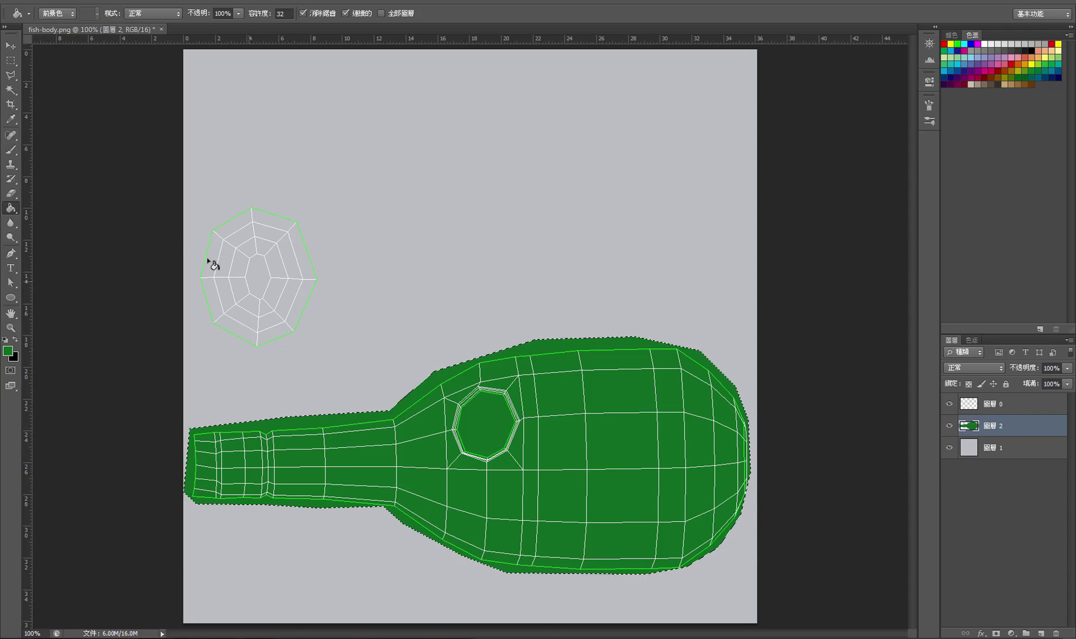
pyautogui.click(11, 45)
pyautogui.click(319, 192)
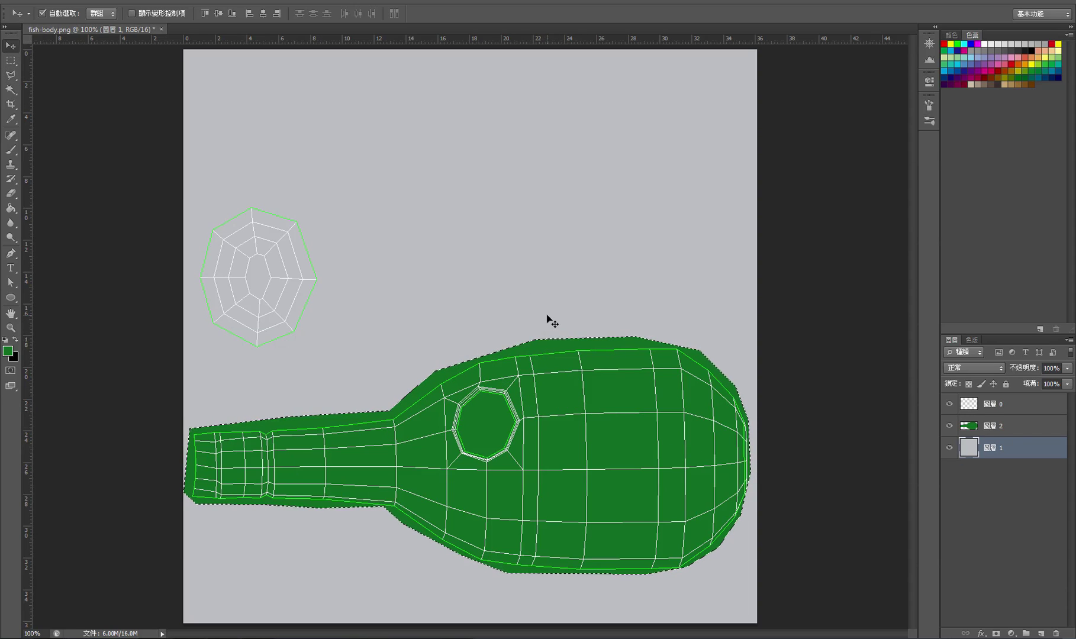
pyautogui.hotkey('ctrl', 'd')
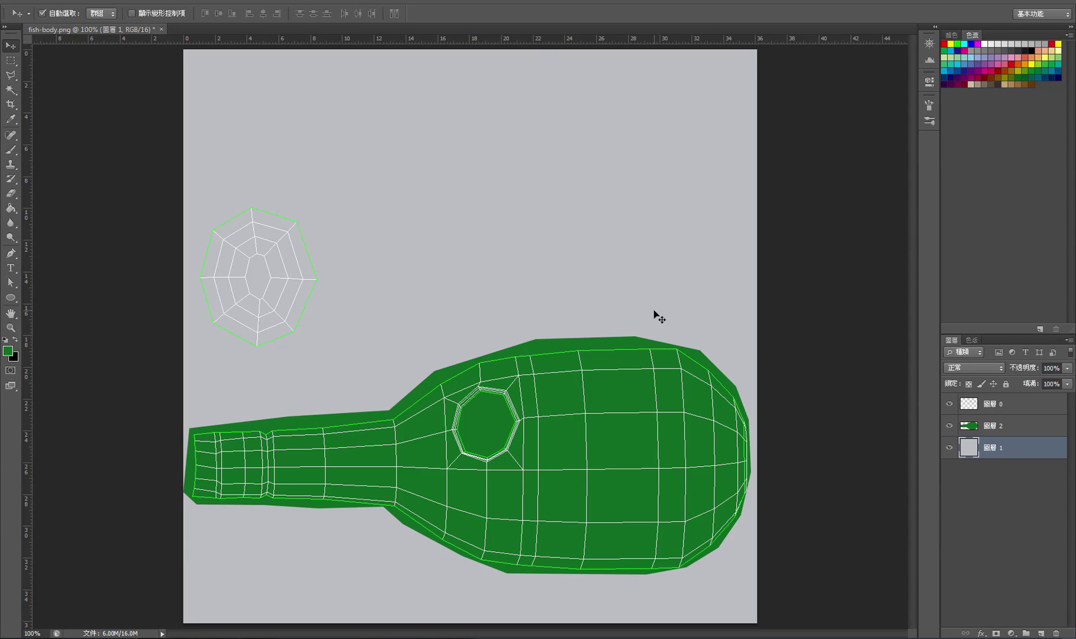
# Add a new layer with the default settings above the green bottle layer, 圖層 2.
pyautogui.hotkey('ctrl', '+')
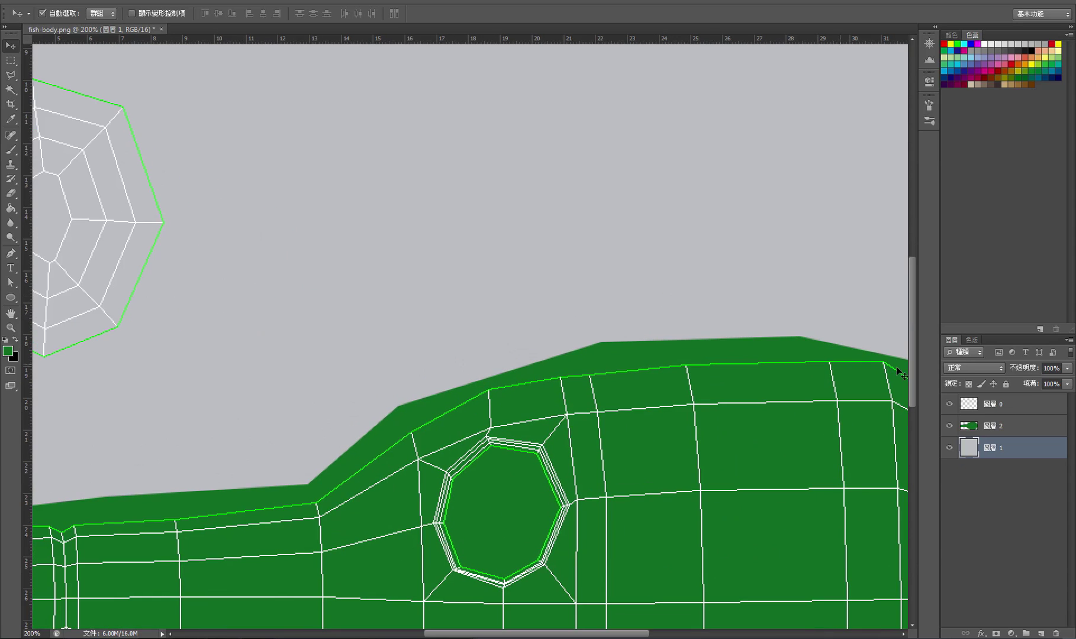
pyautogui.moveTo(914, 337); pyautogui.dragTo(907, 382)
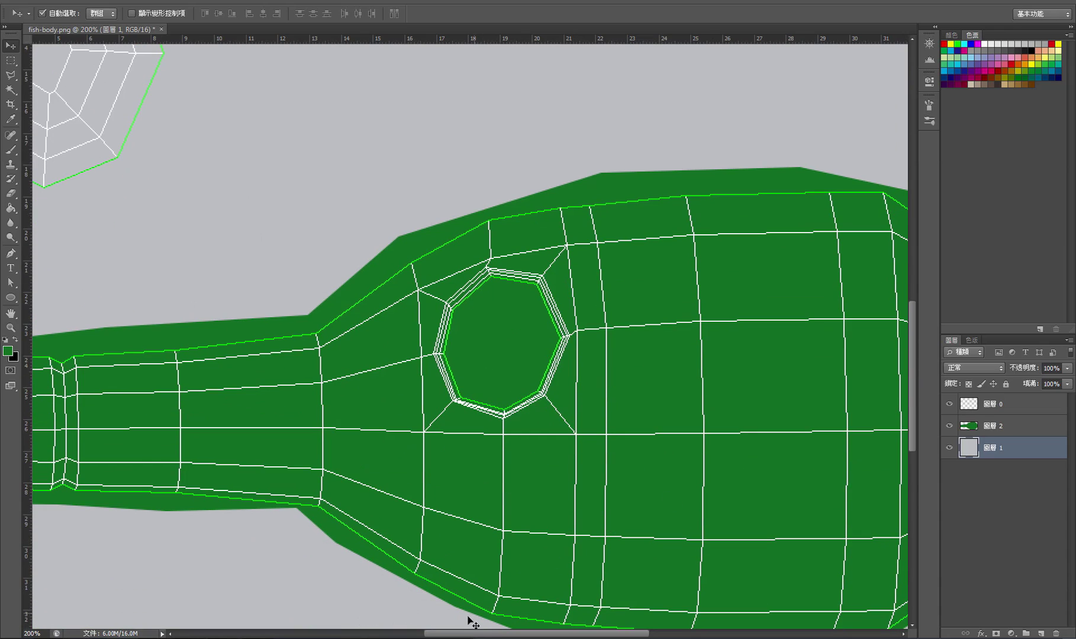
pyautogui.moveTo(462, 633); pyautogui.dragTo(499, 633)
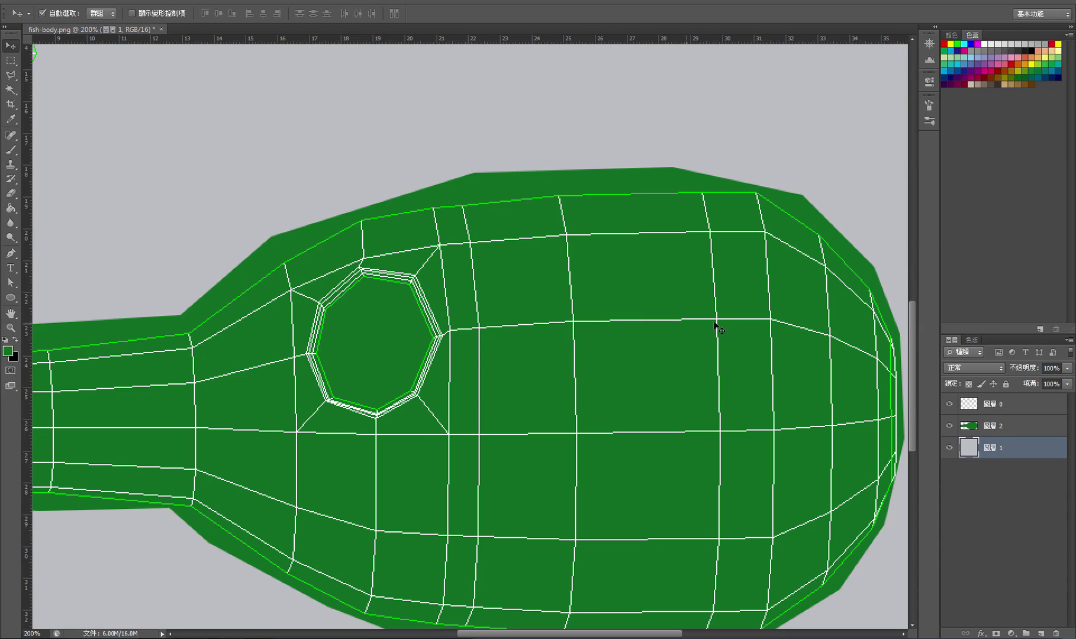
pyautogui.click(1020, 430)
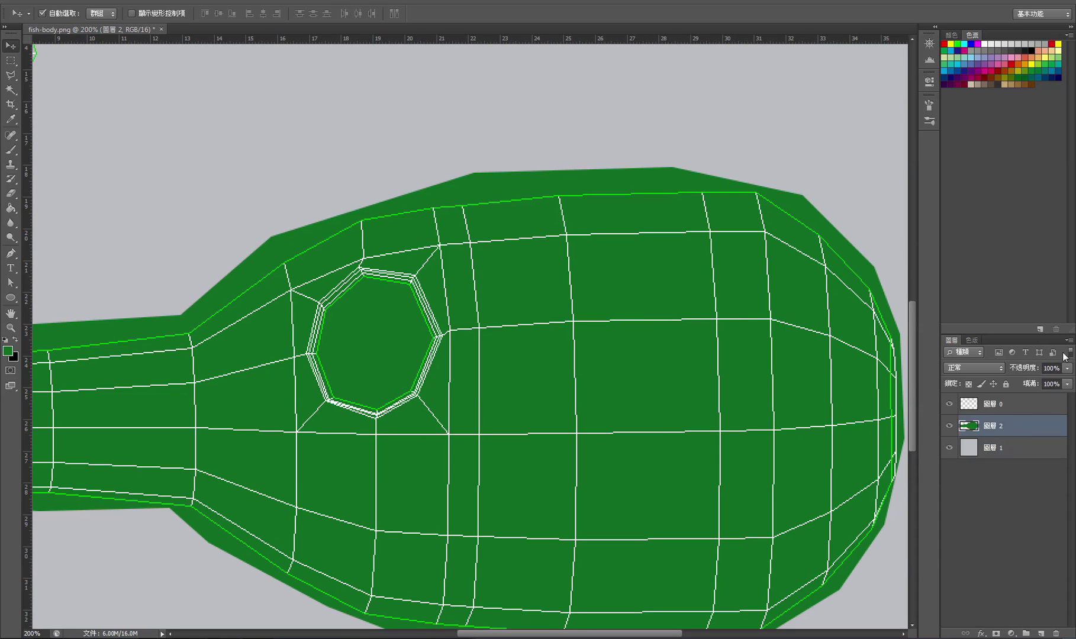
pyautogui.click(1069, 340)
pyautogui.click(1003, 346)
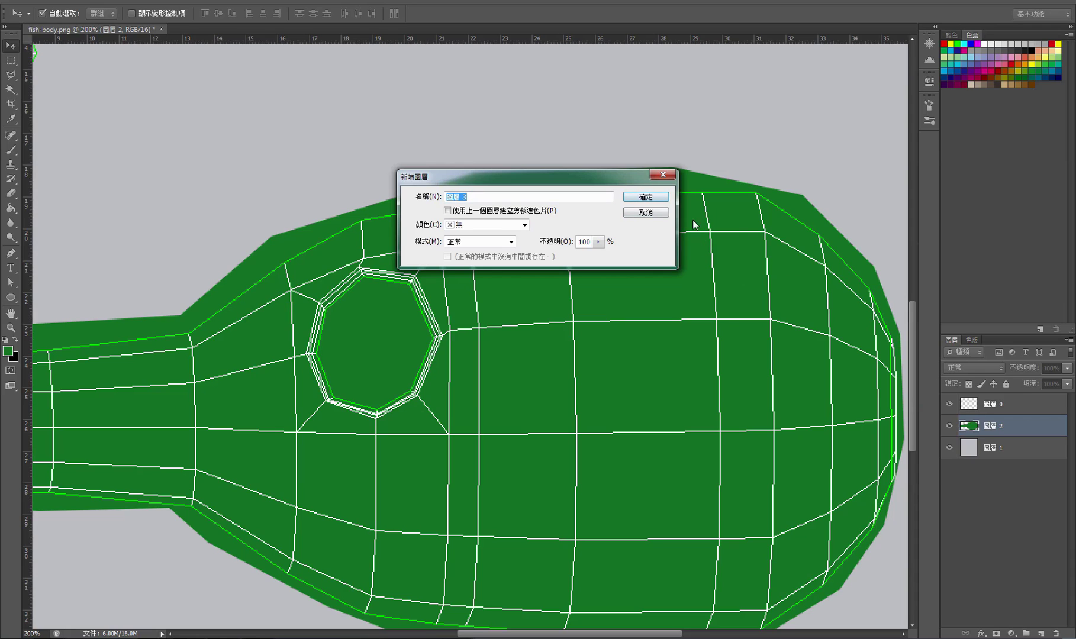
pyautogui.click(649, 200)
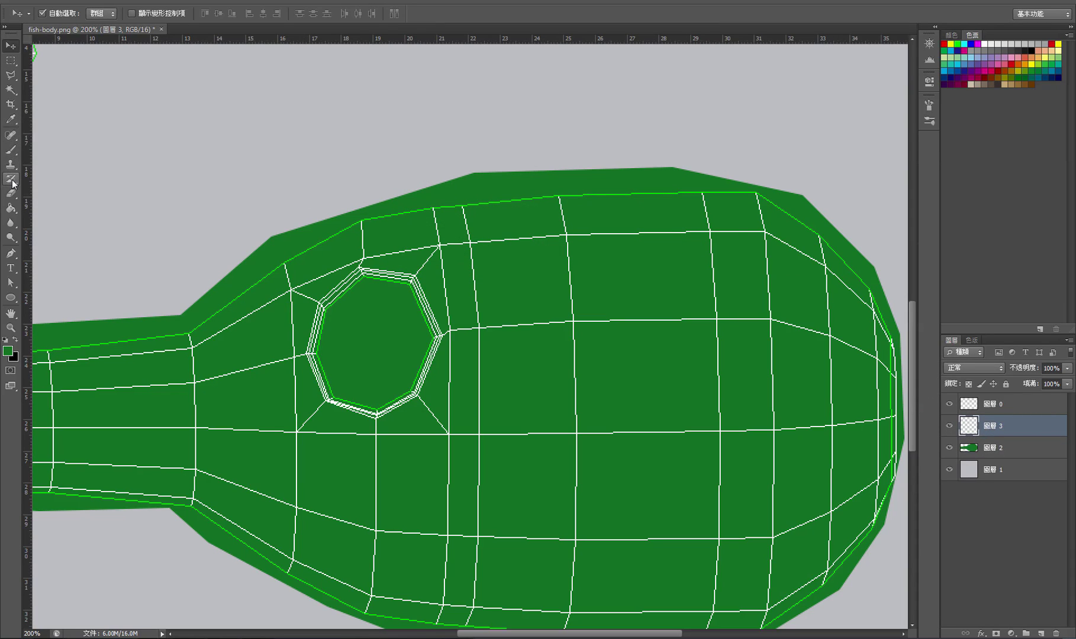
# Select a label area with the Polygonal Lasso, following the mesh lines on the bottle's upper body beyond the round hole.
pyautogui.click(11, 75)
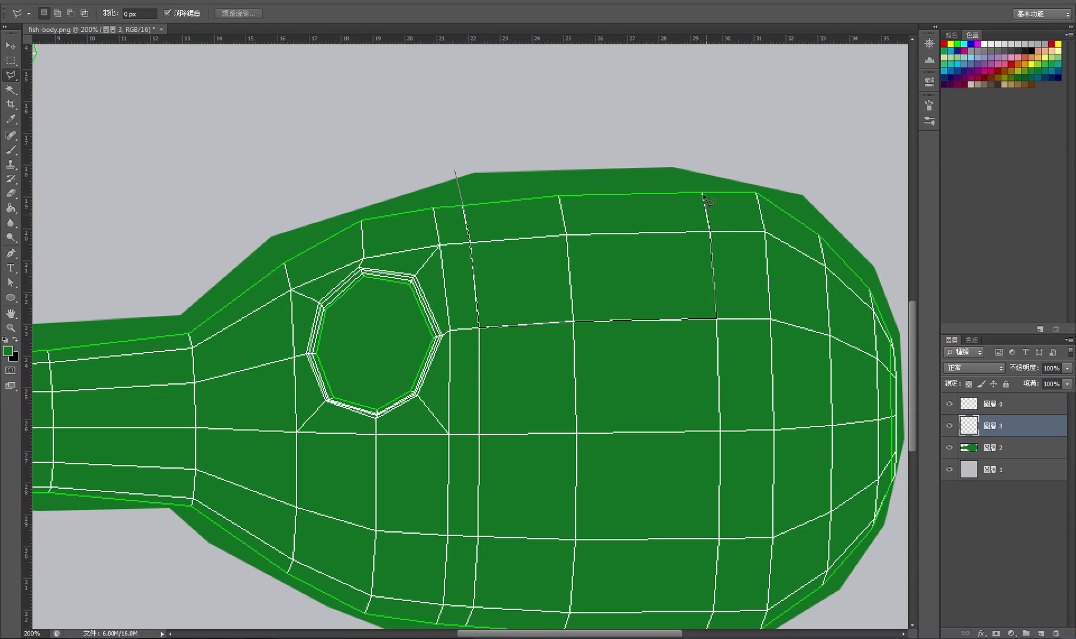
pyautogui.click(696, 172)
pyautogui.click(454, 172)
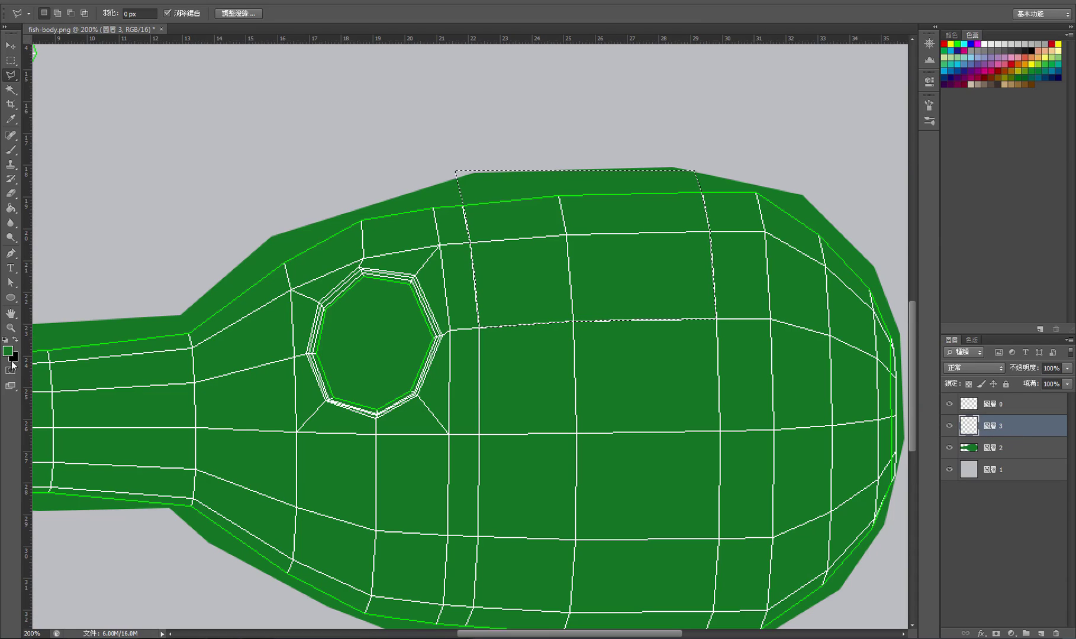
# Fill the label selection with white on the new layer and clear the selection.
pyautogui.press('d')
pyautogui.press('x')
pyautogui.press('g')
pyautogui.click(548, 235)
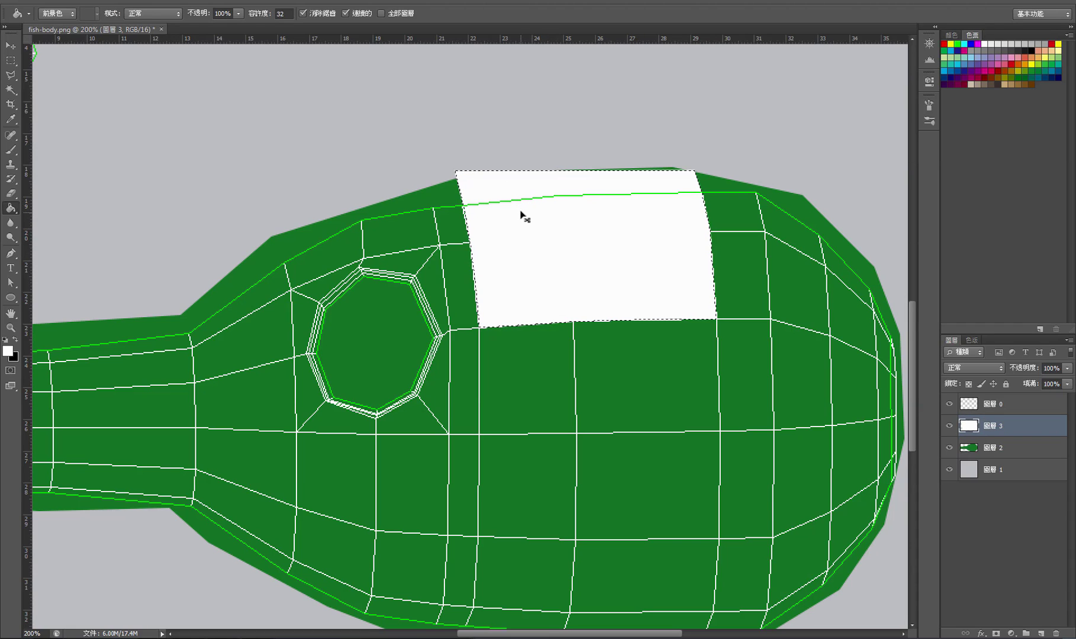
pyautogui.hotkey('ctrl', 'd')
pyautogui.scroll(-2, 406, 258)
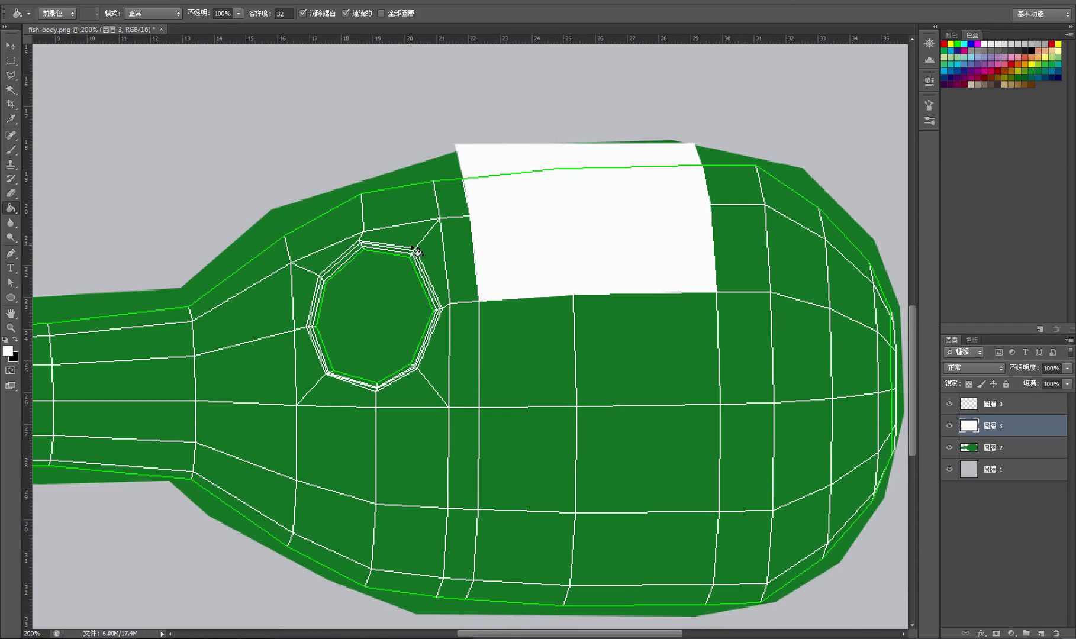
pyautogui.hotkey('ctrl', '-')
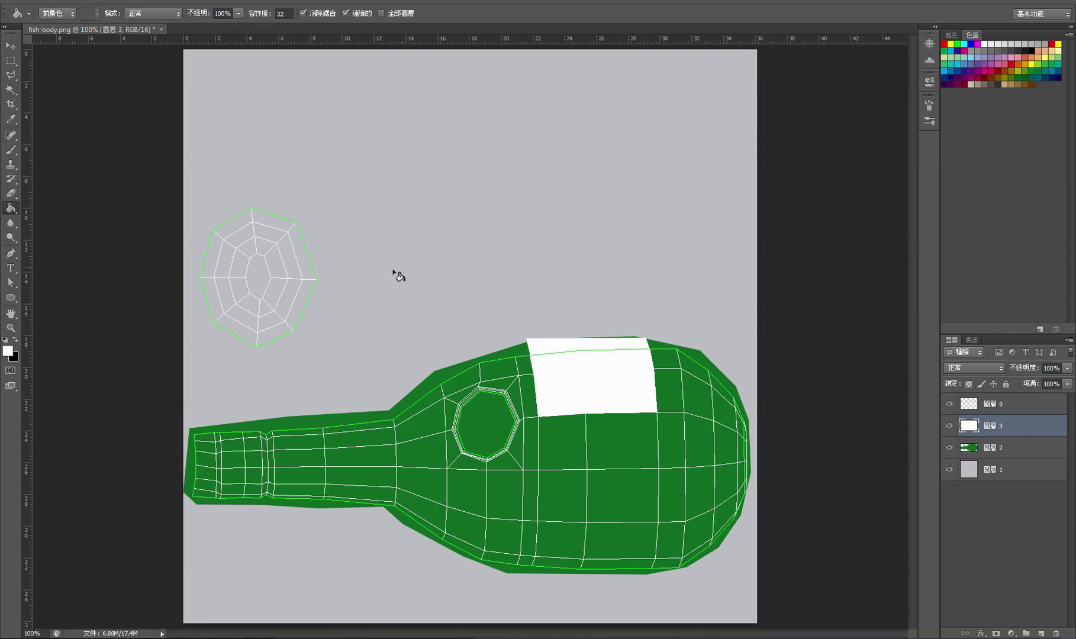
pyautogui.click(11, 327)
pyautogui.moveTo(201, 199); pyautogui.dragTo(227, 276)
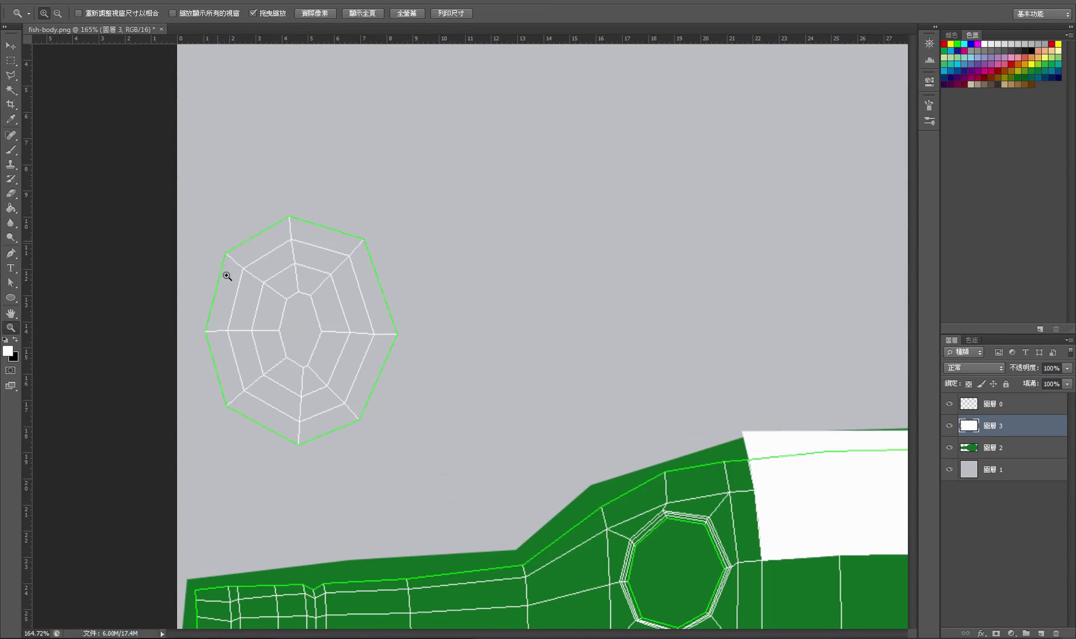
pyautogui.click(999, 408)
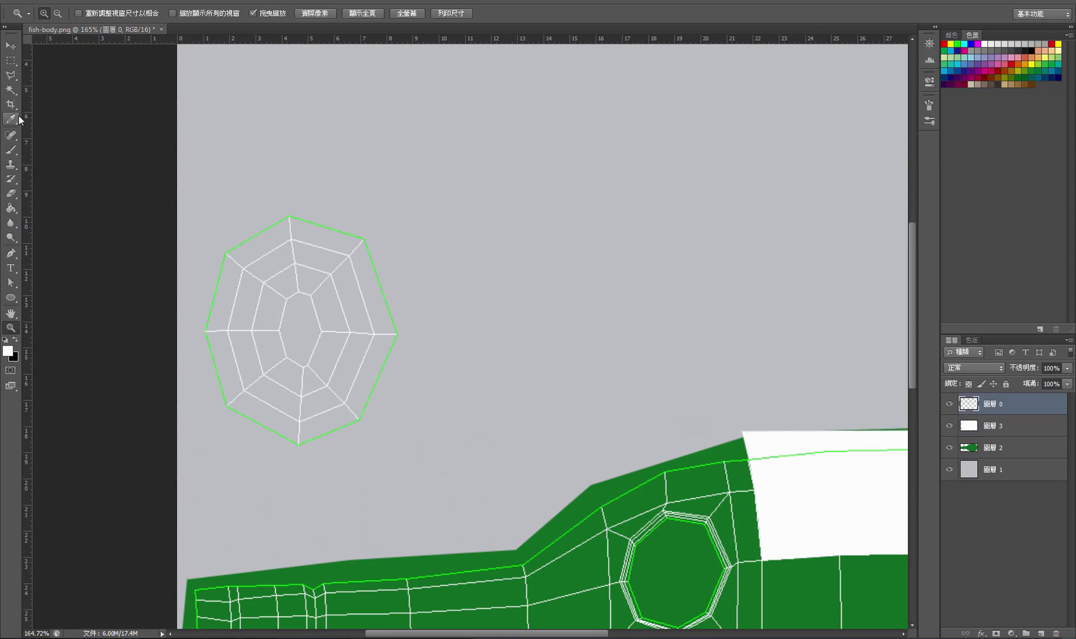
pyautogui.click(11, 90)
pyautogui.click(324, 258)
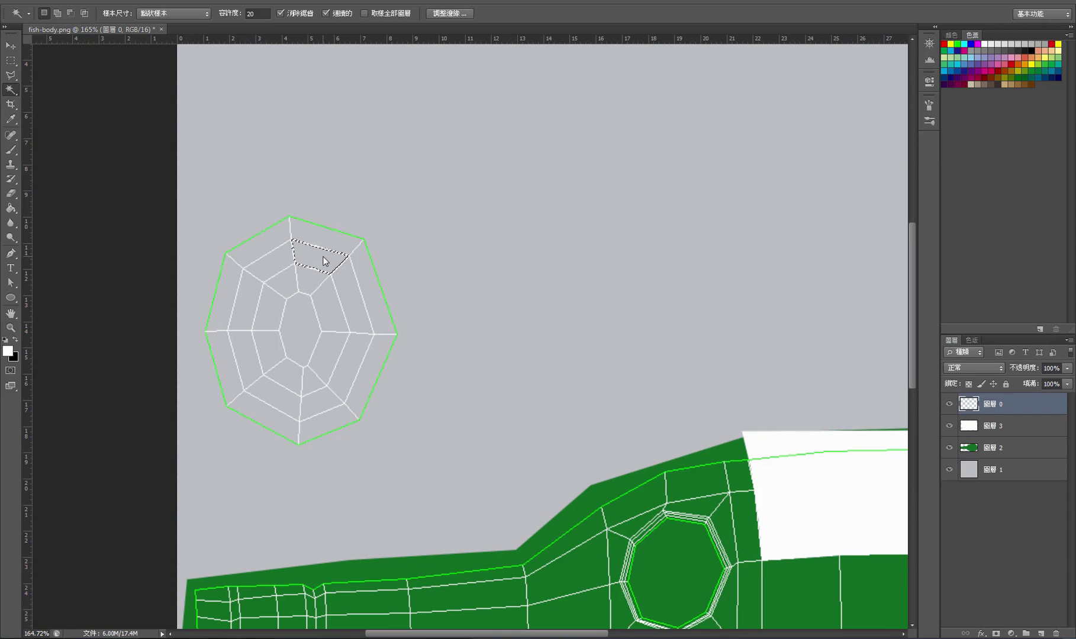
pyautogui.click(352, 296)
pyautogui.keyDown('shift'); pyautogui.click(316, 265); pyautogui.keyUp('shift')
pyautogui.keyDown('shift'); pyautogui.click(332, 304); pyautogui.keyUp('shift')
pyautogui.click(16, 78)
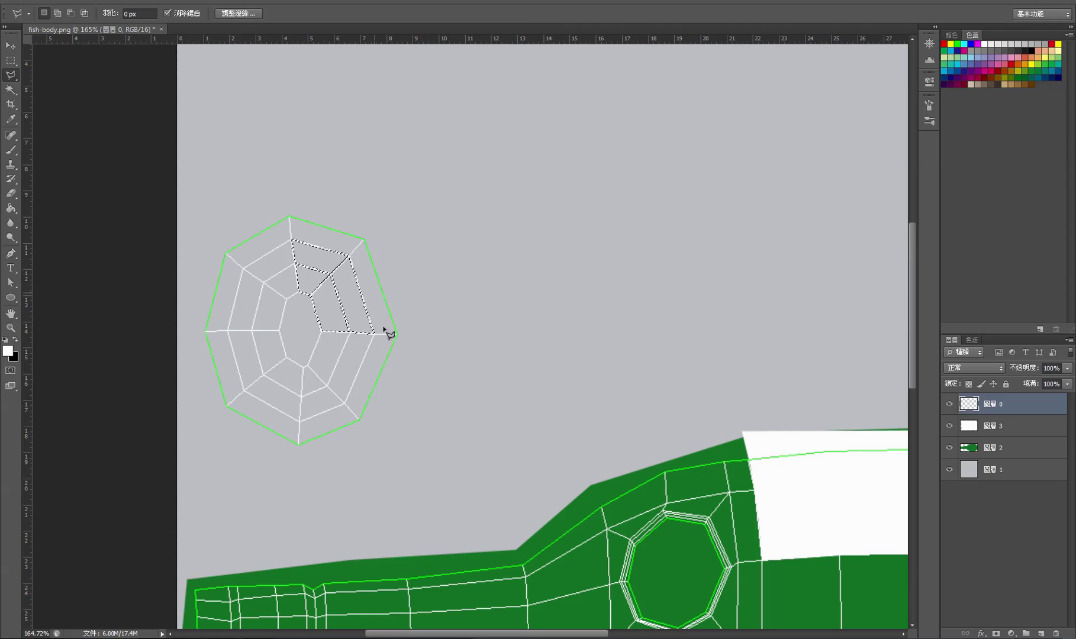
pyautogui.click(288, 303)
pyautogui.press('Escape')
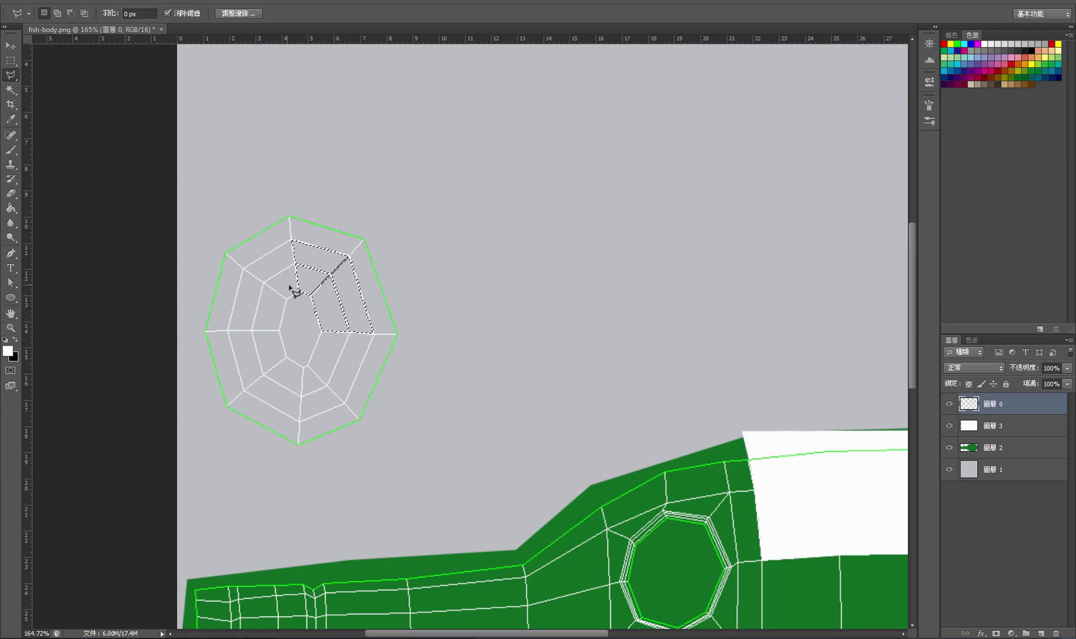
pyautogui.hotkey('ctrl', 'd')
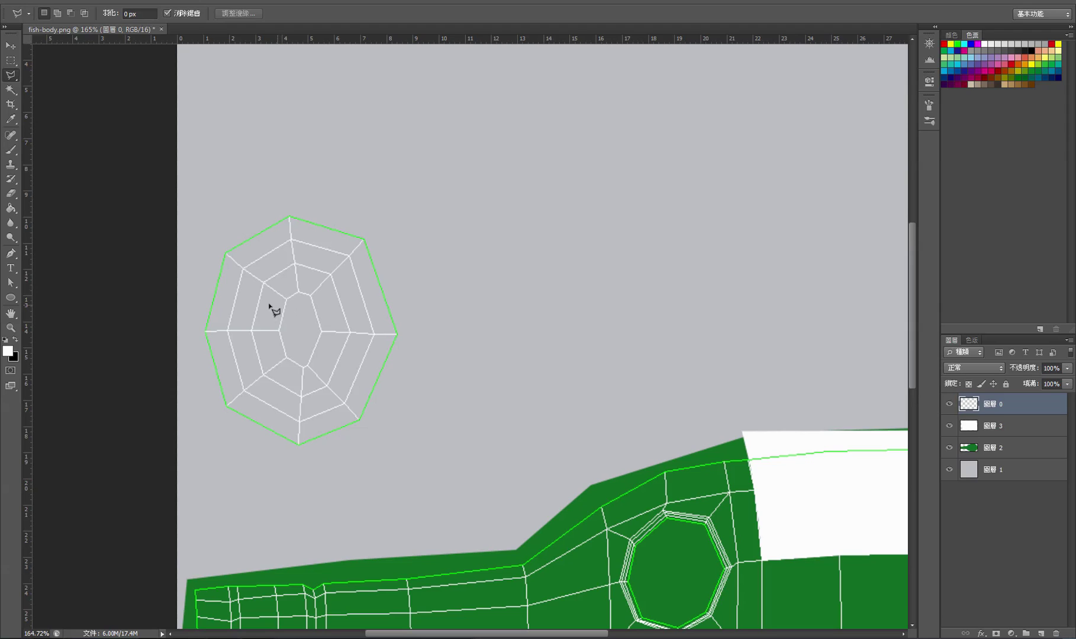
# Select the octagonal UV island with the Polygonal Lasso, keeping the outline slightly outside its green border.
pyautogui.click(212, 242)
pyautogui.click(285, 198)
pyautogui.click(376, 239)
pyautogui.click(408, 340)
pyautogui.click(364, 431)
pyautogui.click(295, 454)
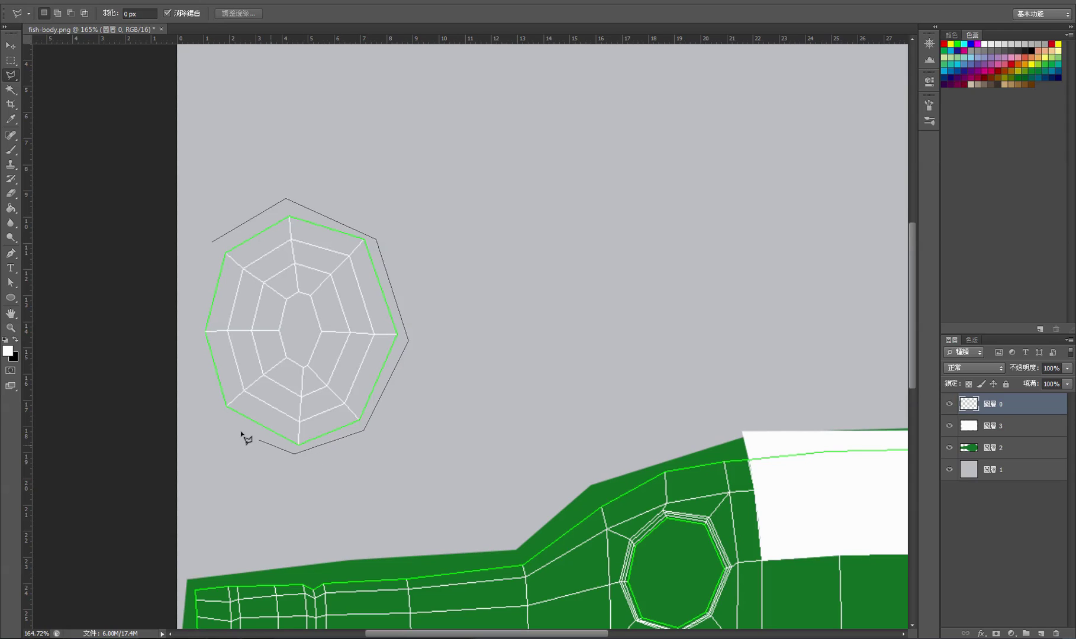
pyautogui.click(216, 414)
pyautogui.click(193, 325)
pyautogui.click(212, 241)
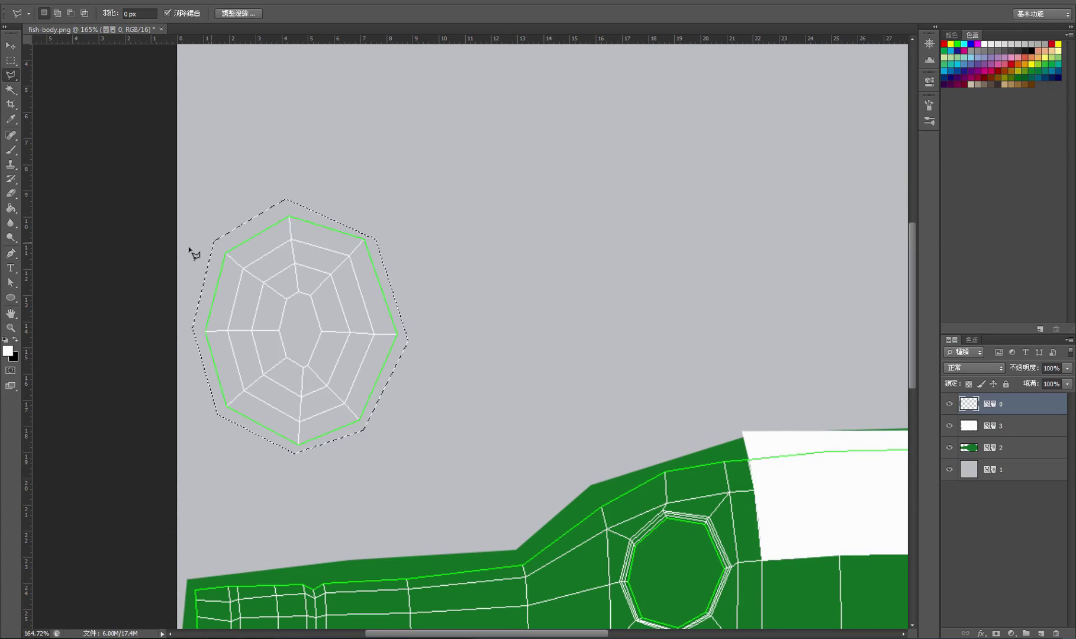
# Add a new layer with the default settings above the white label layer, 圖層 3.
pyautogui.click(11, 223)
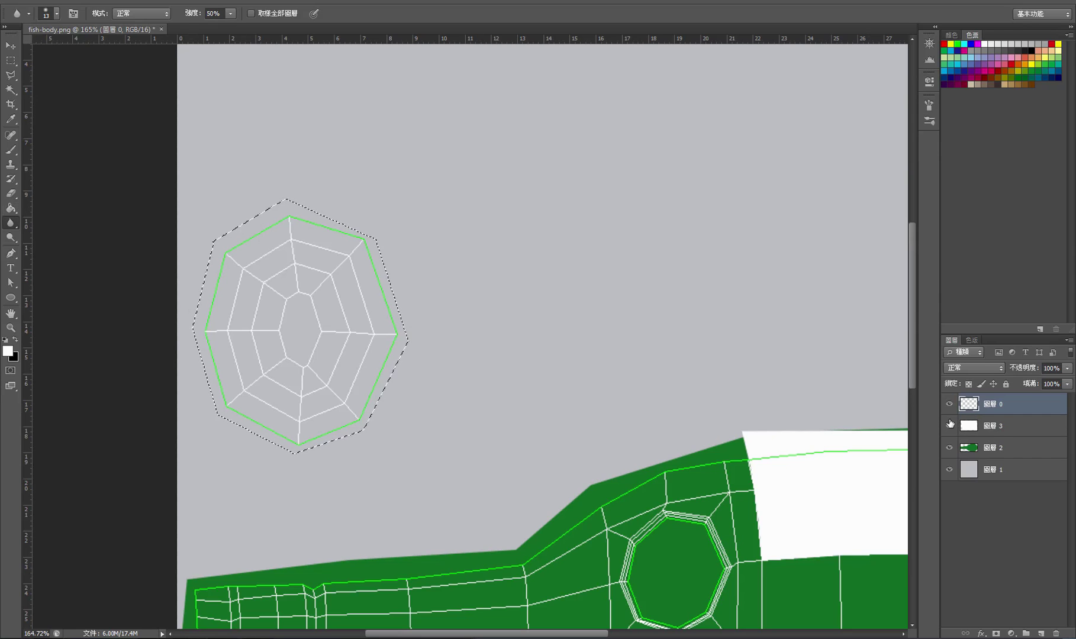
pyautogui.click(989, 425)
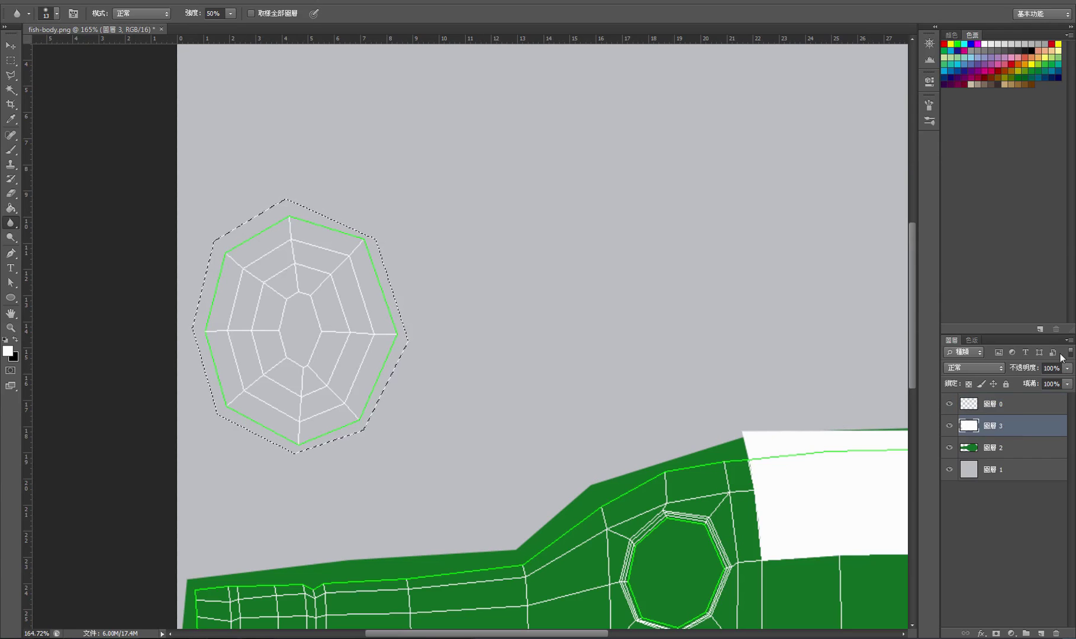
pyautogui.click(1069, 340)
pyautogui.click(965, 348)
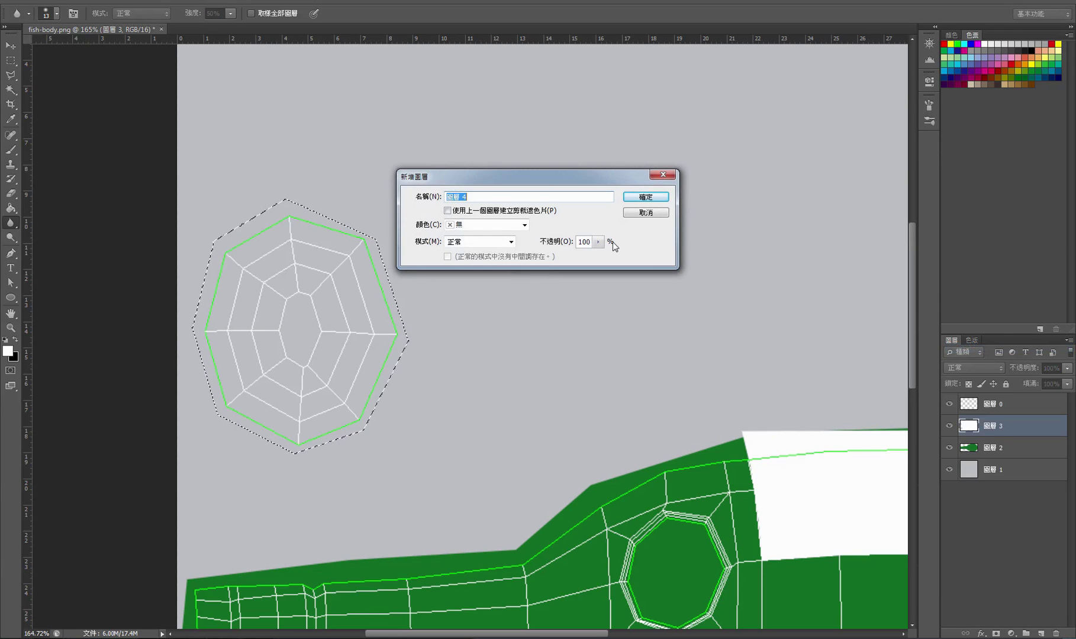
pyautogui.click(651, 200)
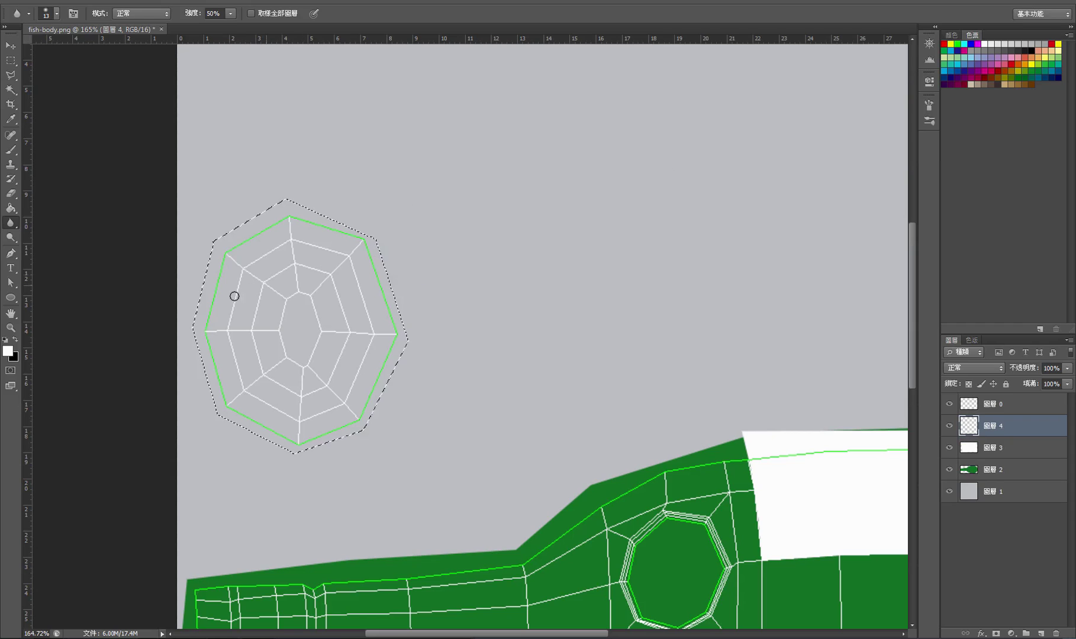
pyautogui.click(11, 209)
pyautogui.click(290, 304)
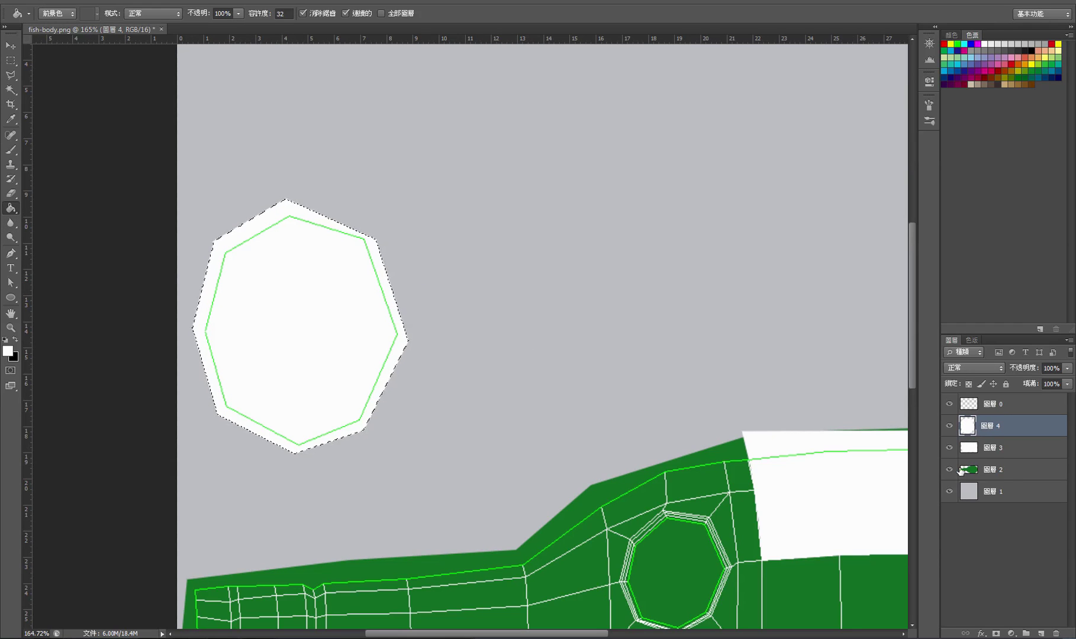
pyautogui.hotkey('ctrl', 'z')
pyautogui.moveTo(994, 404); pyautogui.dragTo(997, 437)
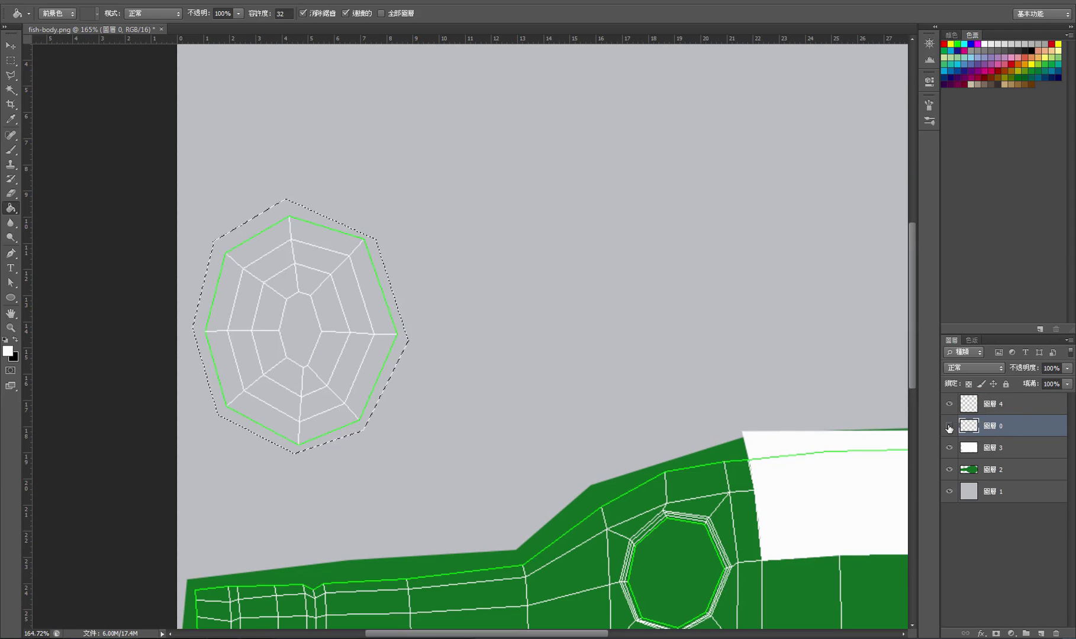
pyautogui.click(949, 426)
pyautogui.click(949, 426)
pyautogui.moveTo(1001, 408); pyautogui.dragTo(1000, 432)
# Fill the octagonal selection with white on 圖層 4 using the Paint Bucket, and clear the selection.
pyautogui.click(333, 318)
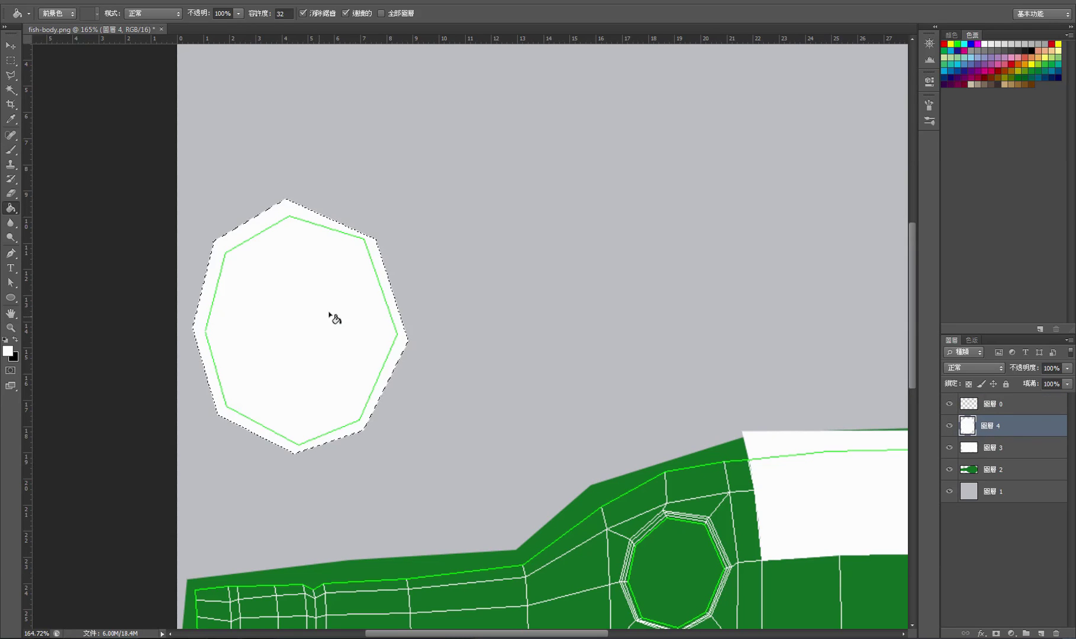
pyautogui.hotkey('ctrl', 'd')
# Check what each painted layer contributes by toggling the visibility of 圖層 0, 圖層 4 and 圖層 3, leaving all of them shown.
pyautogui.click(950, 405)
pyautogui.click(949, 405)
pyautogui.click(949, 426)
pyautogui.click(949, 426)
pyautogui.click(949, 427)
pyautogui.click(949, 426)
pyautogui.click(949, 427)
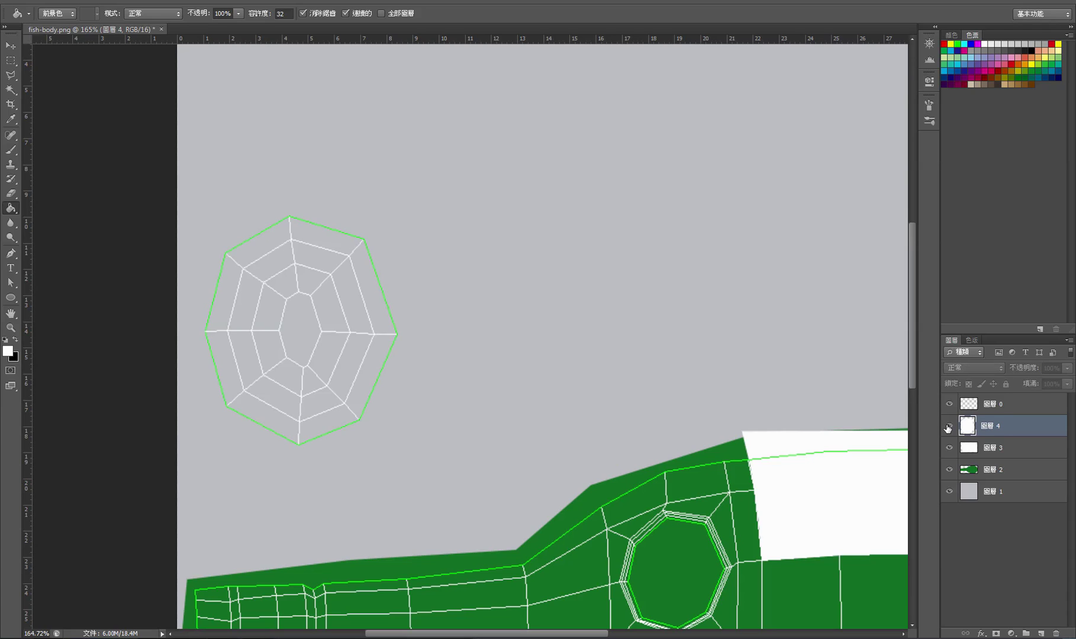
pyautogui.click(949, 426)
pyautogui.click(949, 426)
pyautogui.click(949, 426)
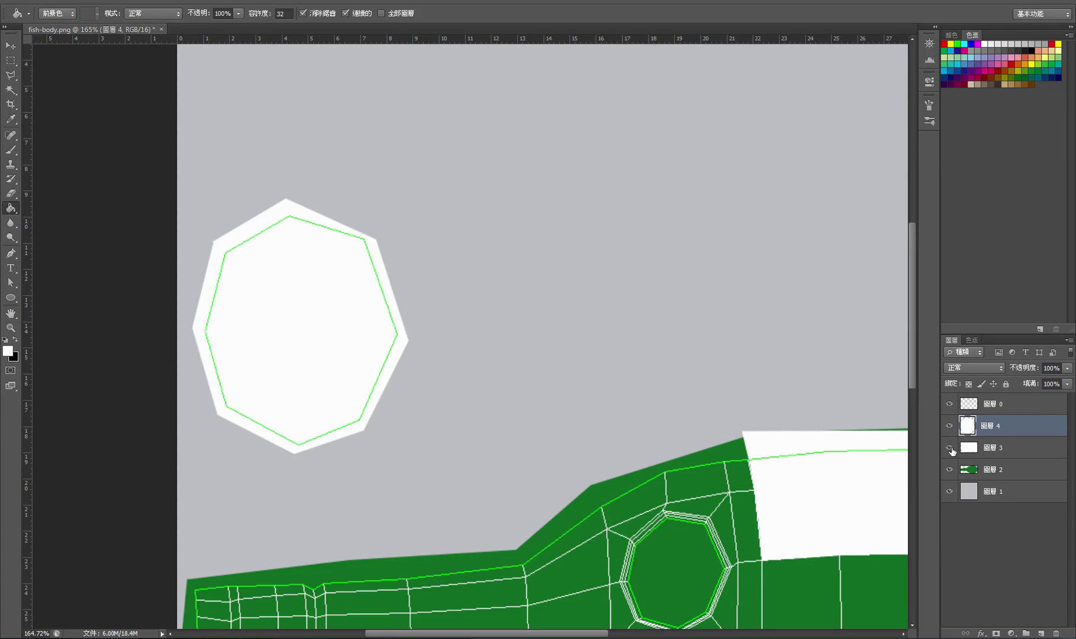
pyautogui.click(949, 448)
pyautogui.click(950, 448)
pyautogui.click(950, 448)
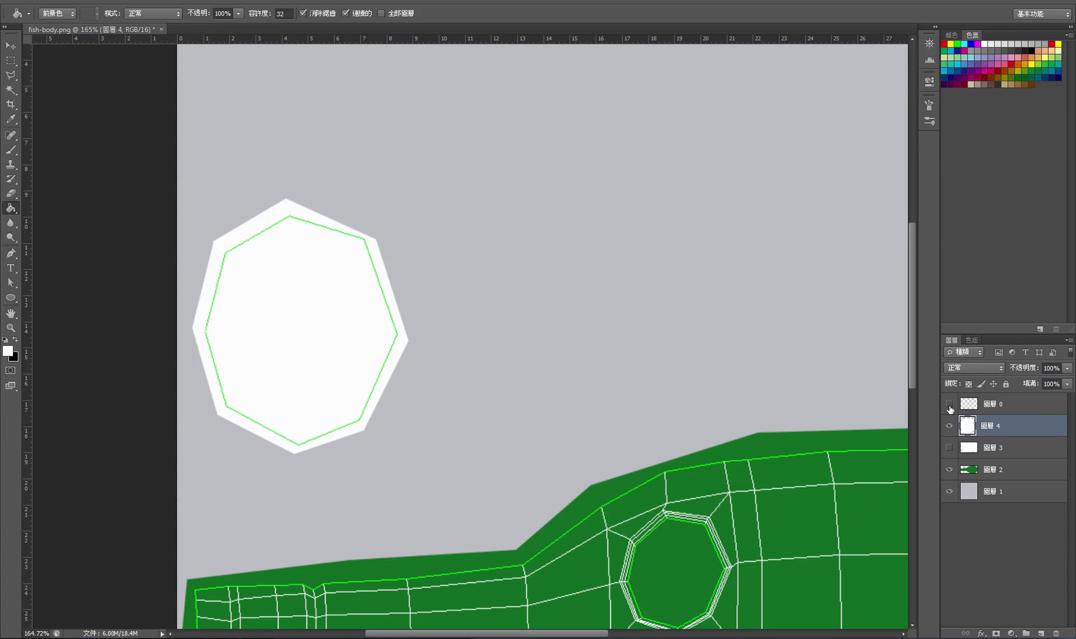
pyautogui.click(950, 406)
pyautogui.click(950, 406)
pyautogui.click(949, 406)
pyautogui.click(950, 406)
pyautogui.scroll(-1, 625, 346)
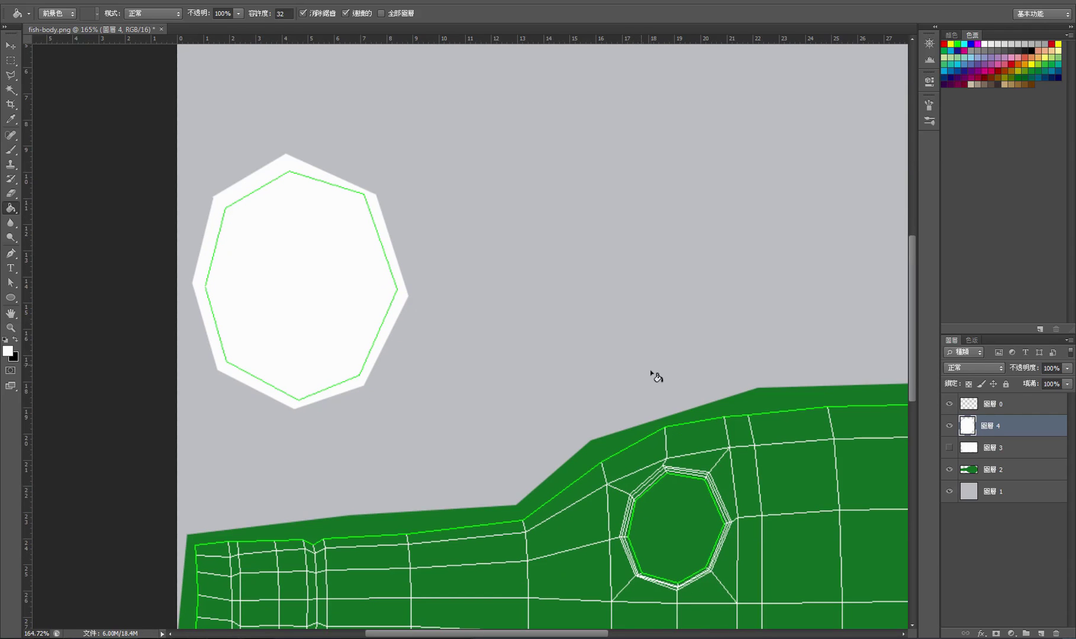
pyautogui.hotkey('ctrl', '-')
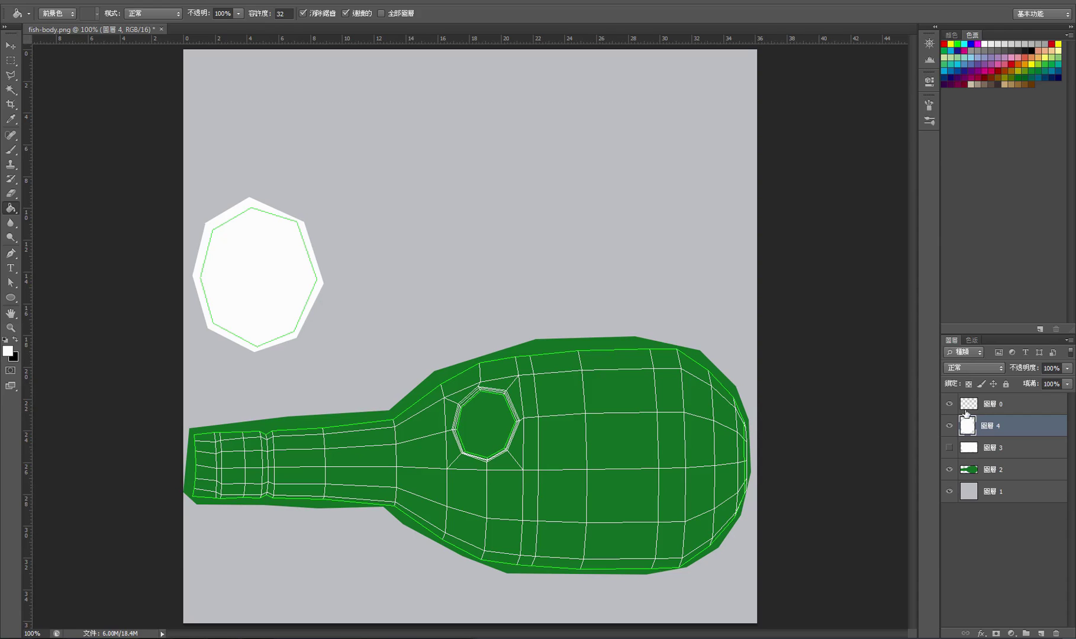
pyautogui.click(950, 450)
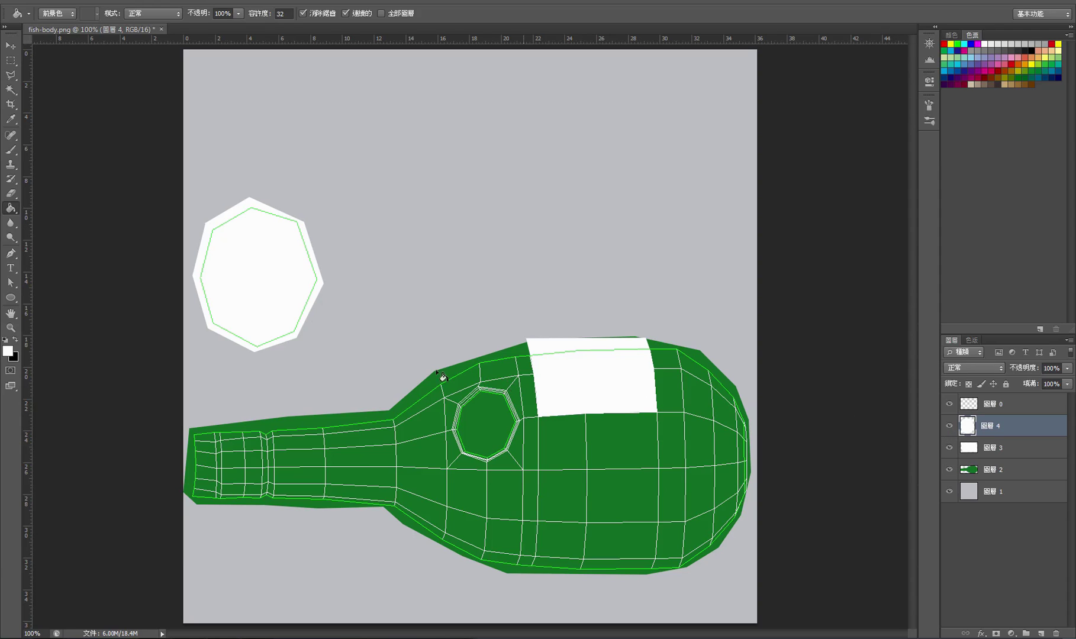
# Select the UV wireframe layer, 圖層 0, and hide it.
pyautogui.click(11, 46)
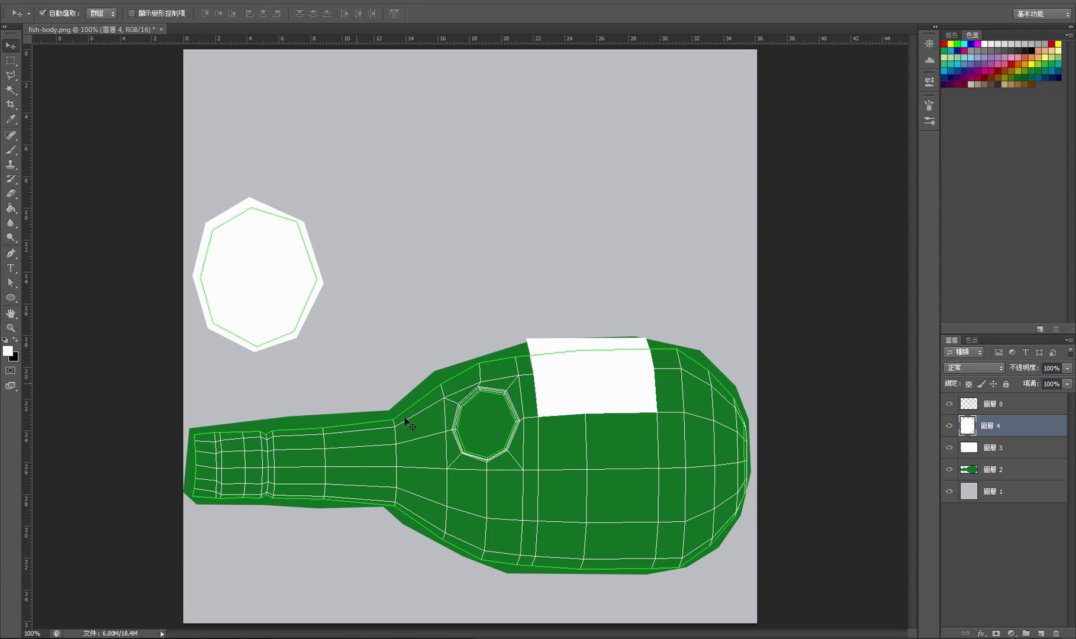
pyautogui.click(430, 438)
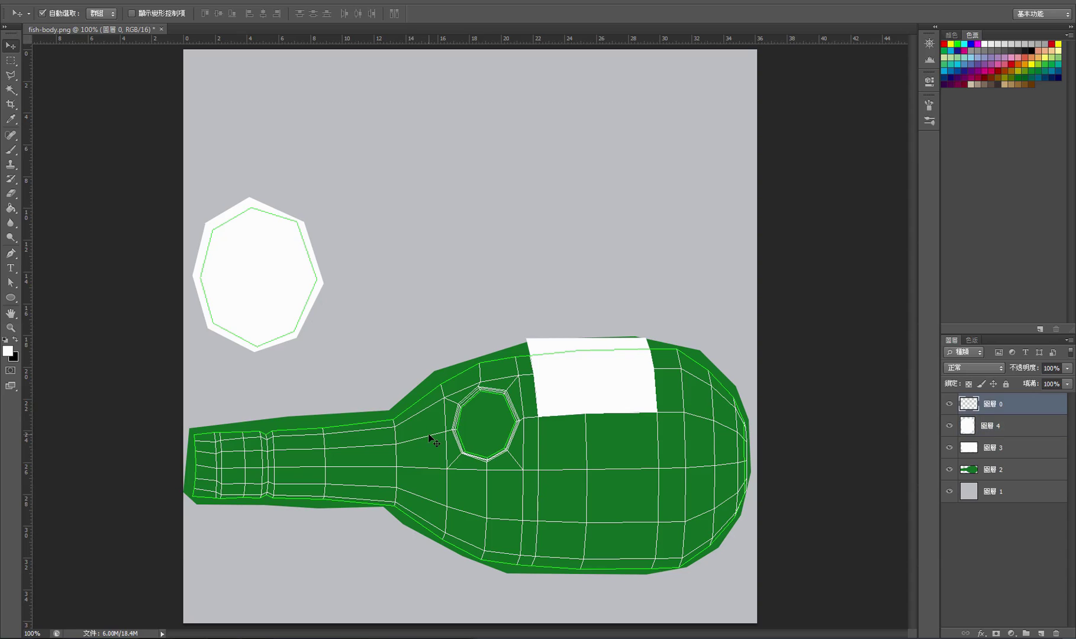
pyautogui.click(948, 404)
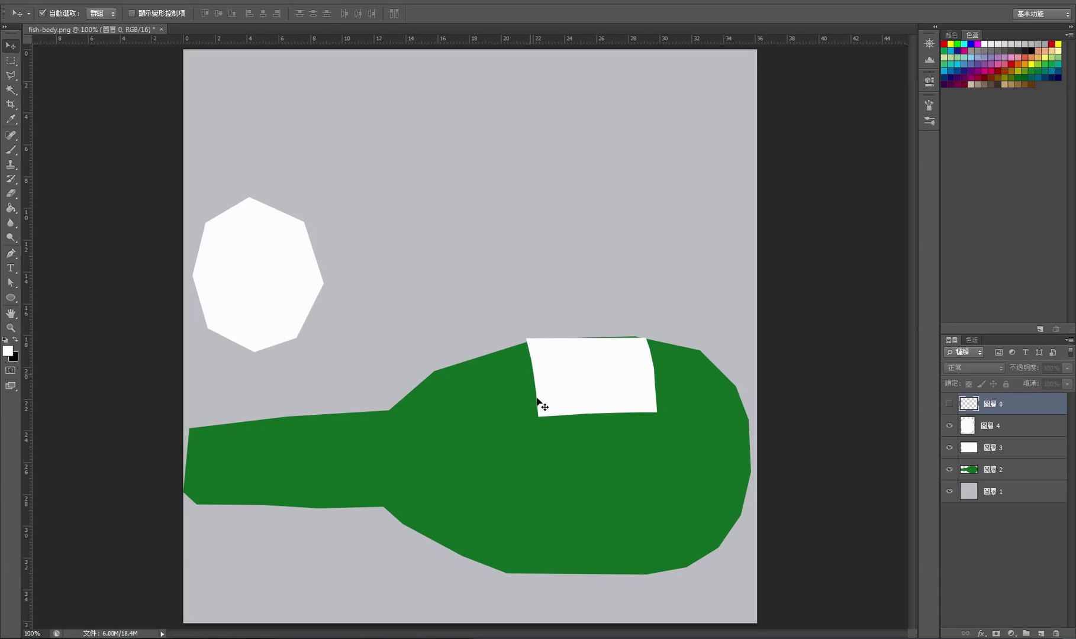
# Export the texture for the web as a high-quality JPEG named fish-body-map in the current folder.
pyautogui.click(36, 1)
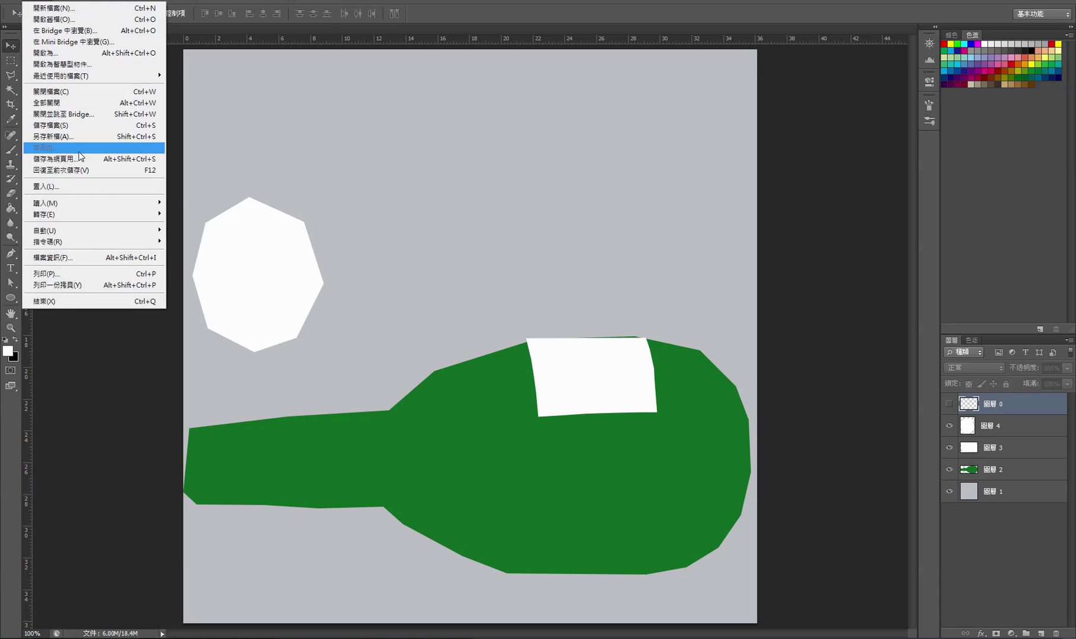
pyautogui.click(80, 158)
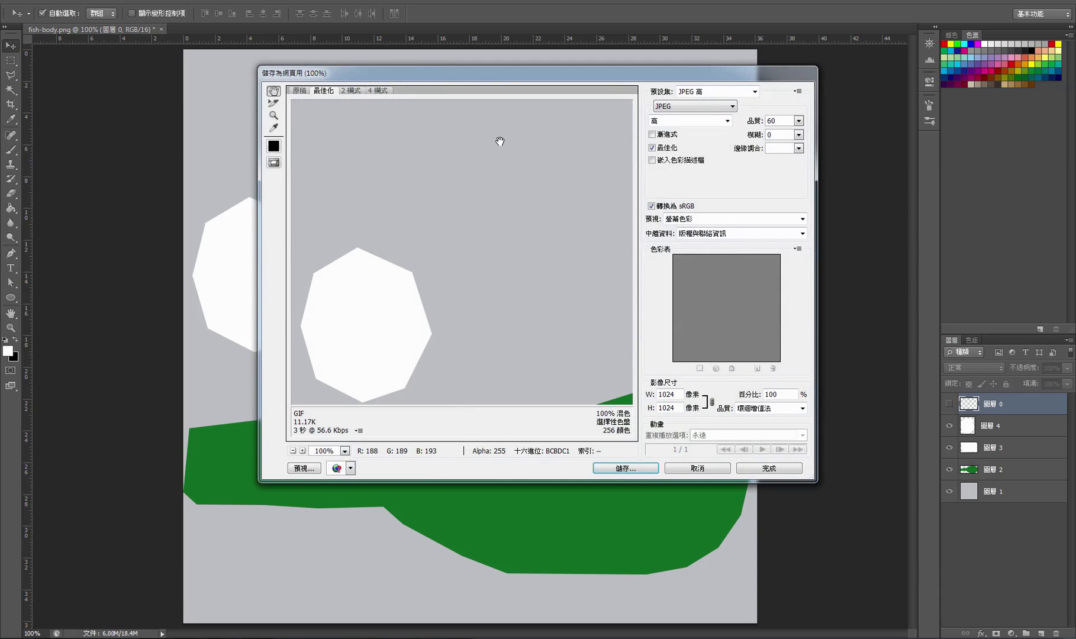
pyautogui.click(622, 469)
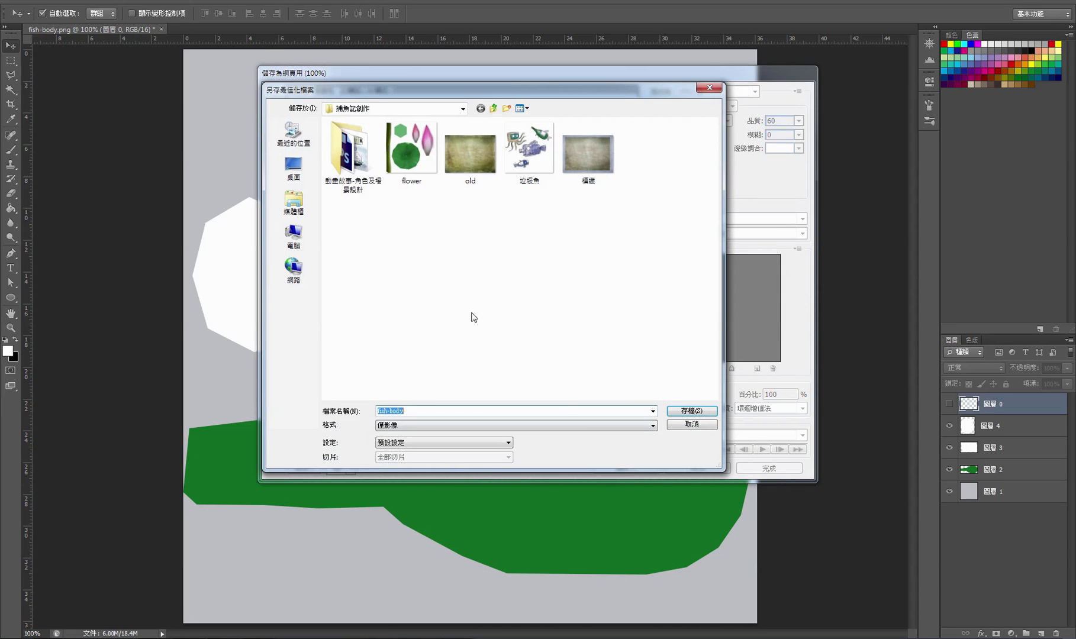
pyautogui.click(411, 412)
pyautogui.click(690, 414)
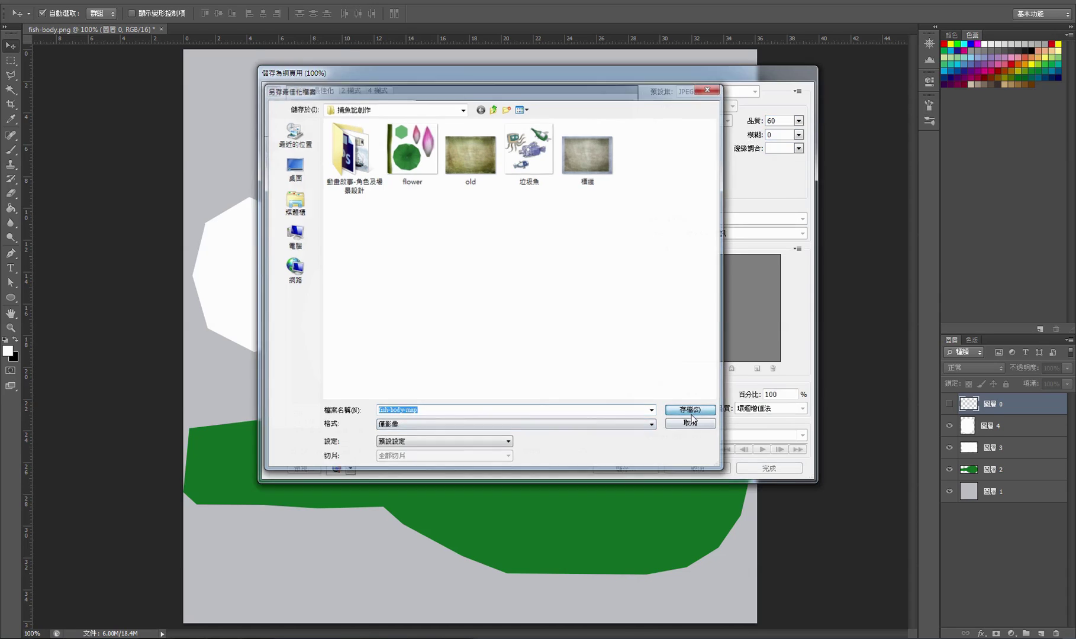
# Switch to 3ds Max and minimise the UV editor to reveal the bottle fish model from its side.
pyautogui.click(561, 244)
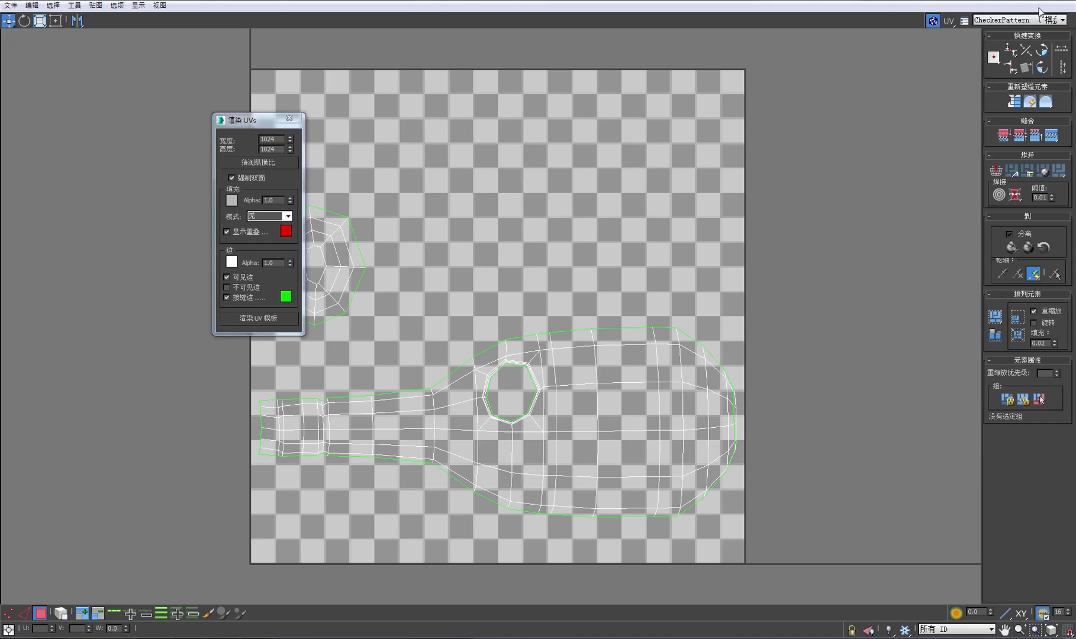
pyautogui.click(1028, 1)
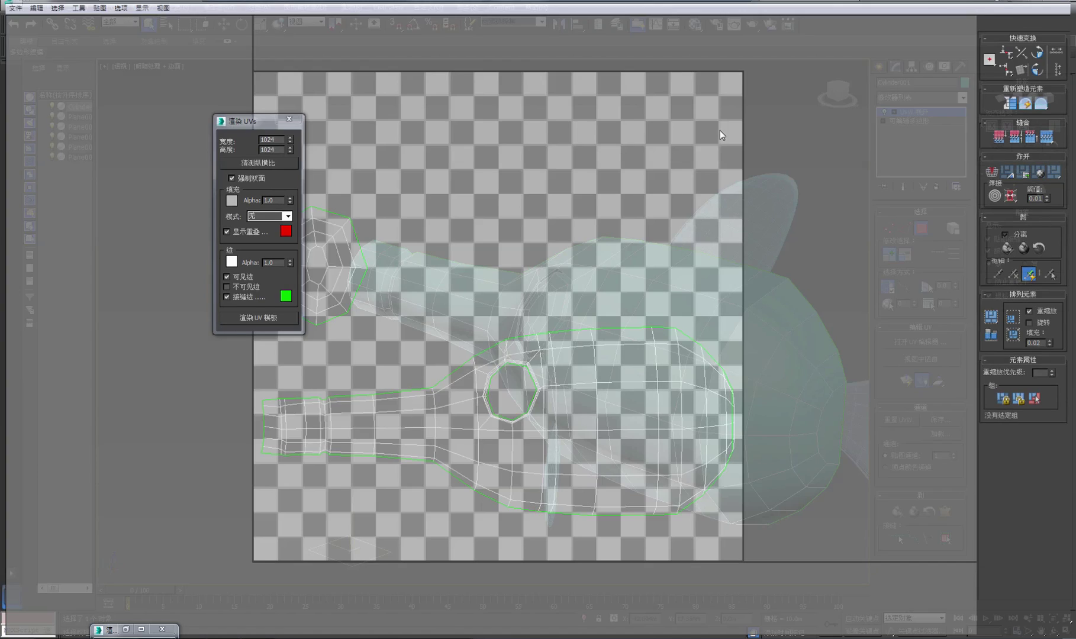
pyautogui.moveTo(675, 254); pyautogui.dragTo(560, 254, button='middle')
pyautogui.click(1054, 631)
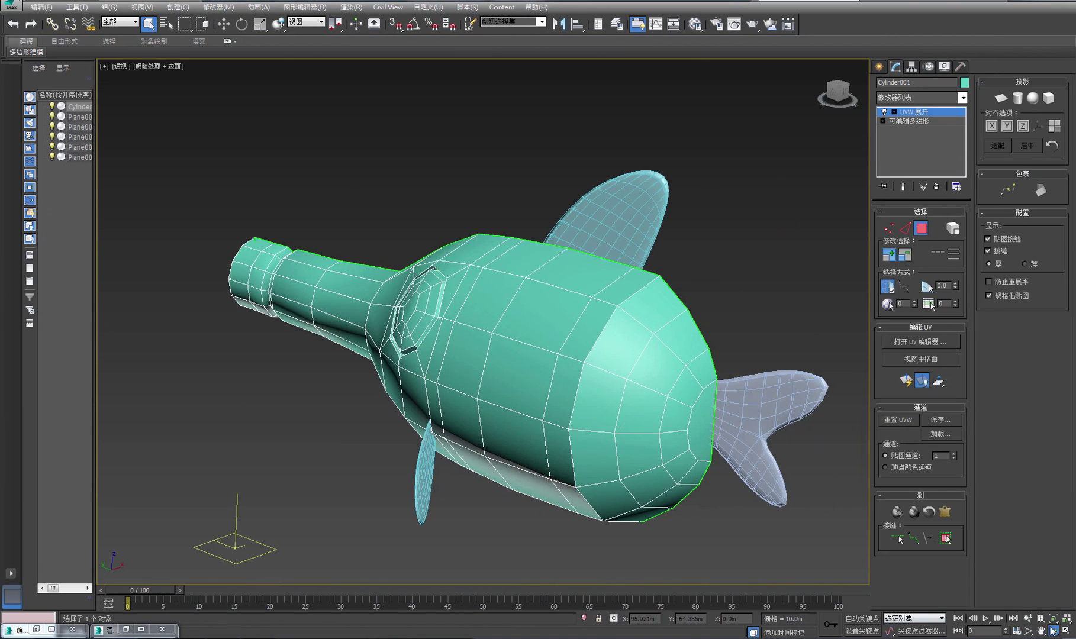
pyautogui.moveTo(528, 285); pyautogui.dragTo(633, 191)
pyautogui.rightClick(703, 131)
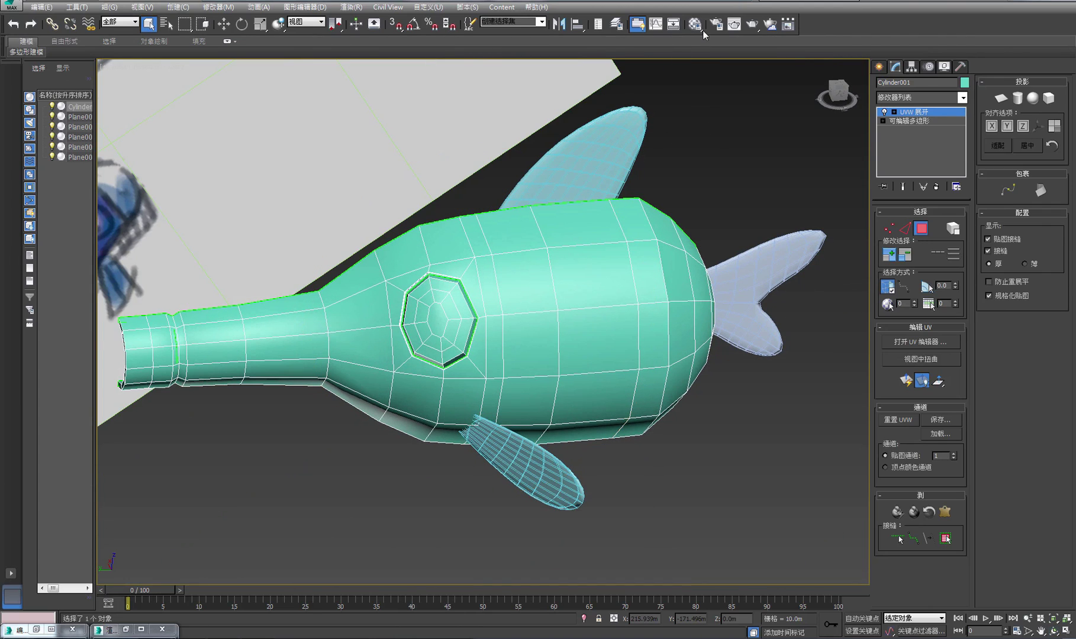
# Open the Material Editor and rename the second sample material as body.
pyautogui.click(694, 23)
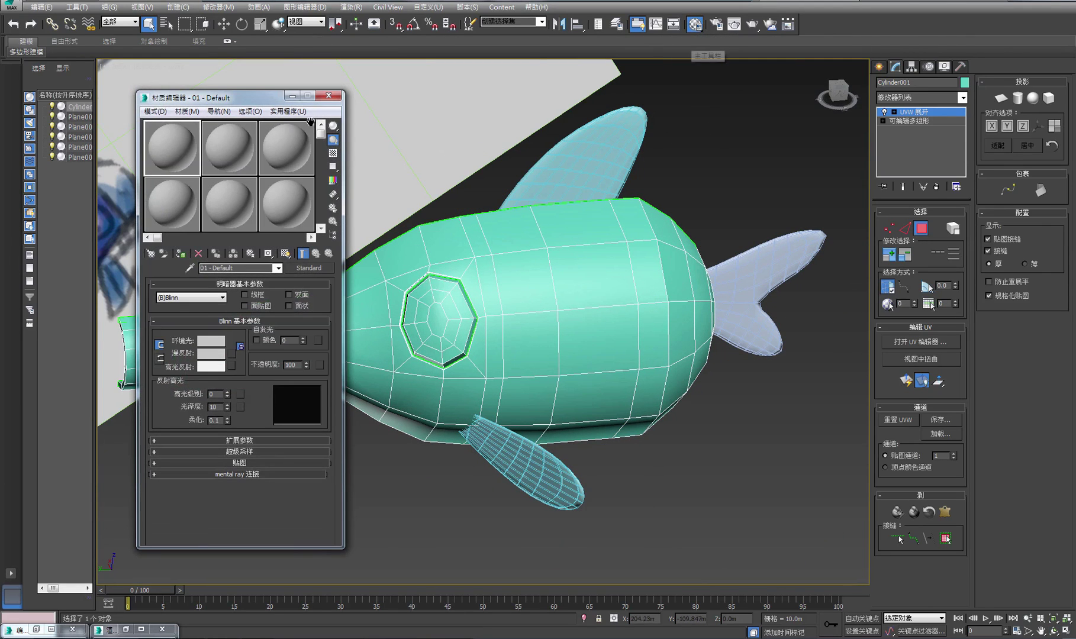
pyautogui.click(224, 148)
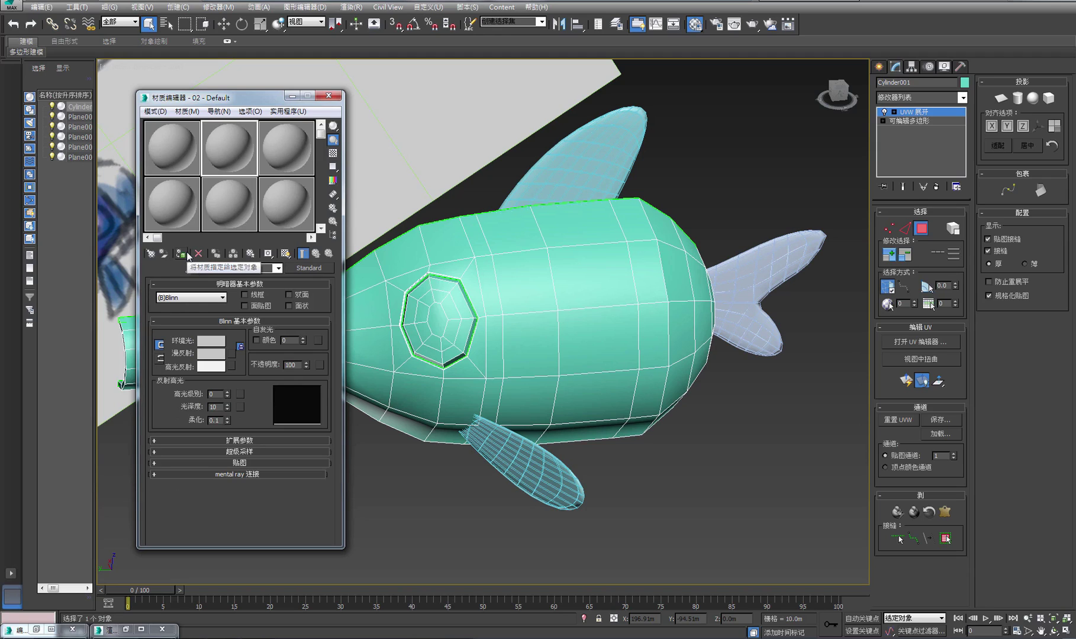
pyautogui.write('body')
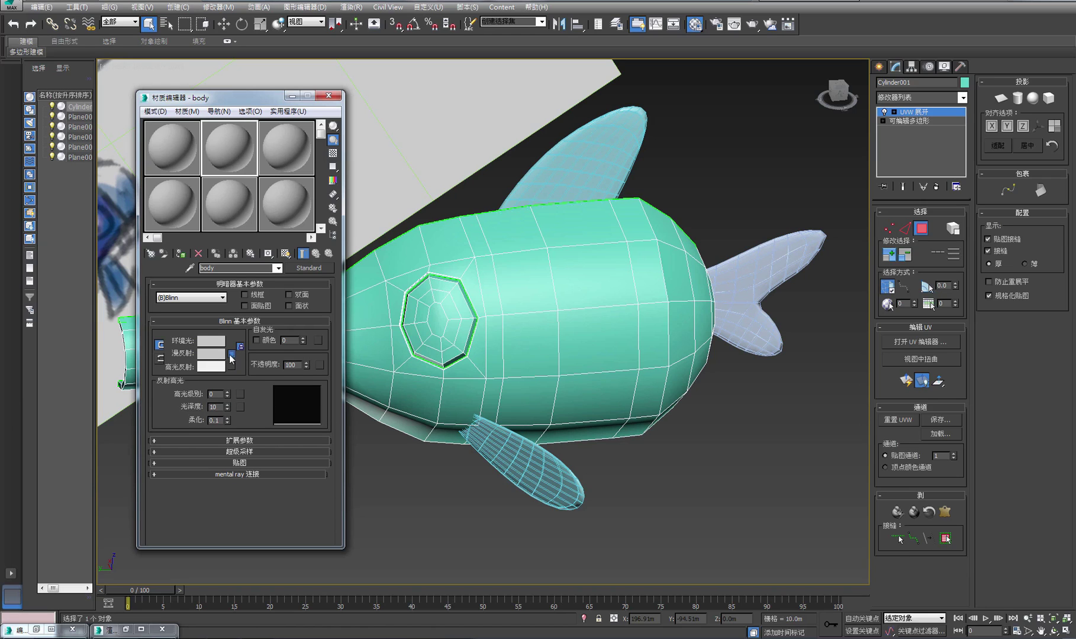
# Assign the fish-body-map image as a bitmap in the body material's diffuse channel.
pyautogui.click(232, 353)
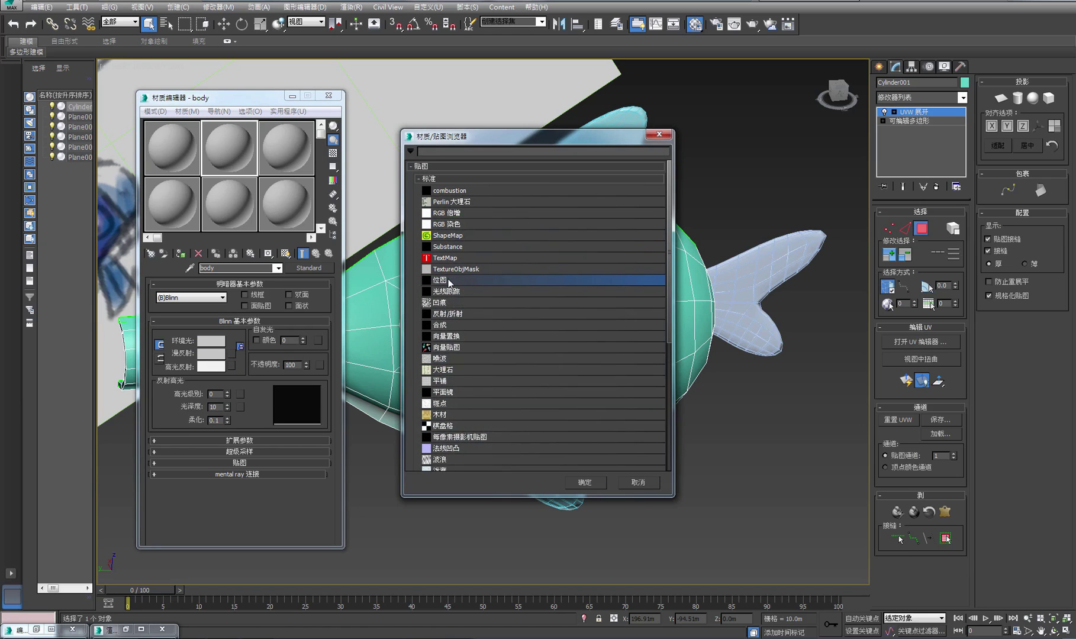
pyautogui.moveTo(487, 139); pyautogui.dragTo(451, 156)
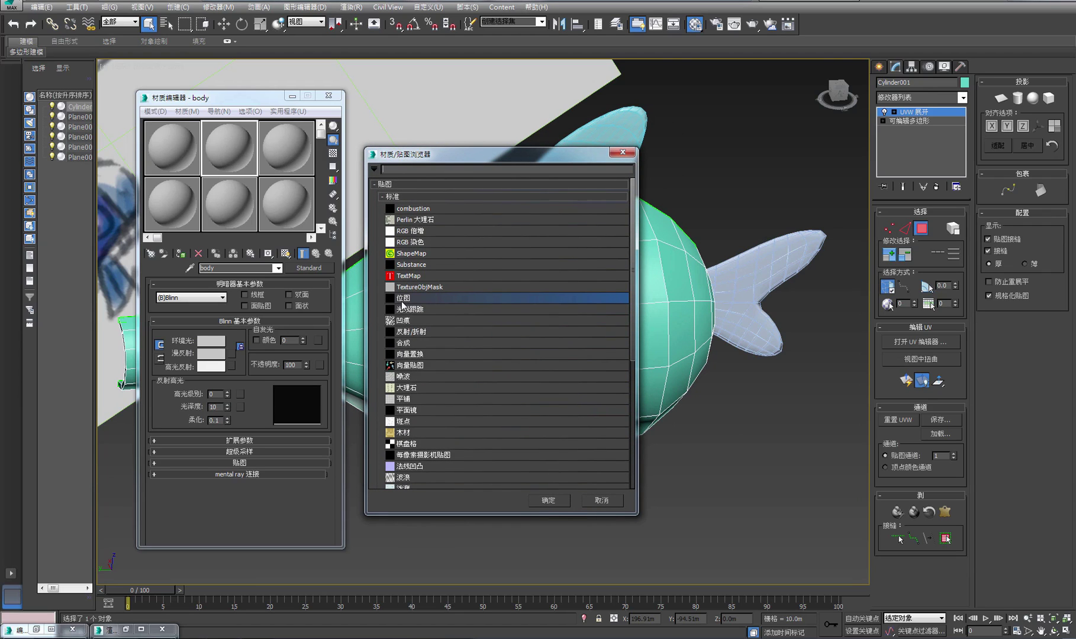
pyautogui.doubleClick(402, 301)
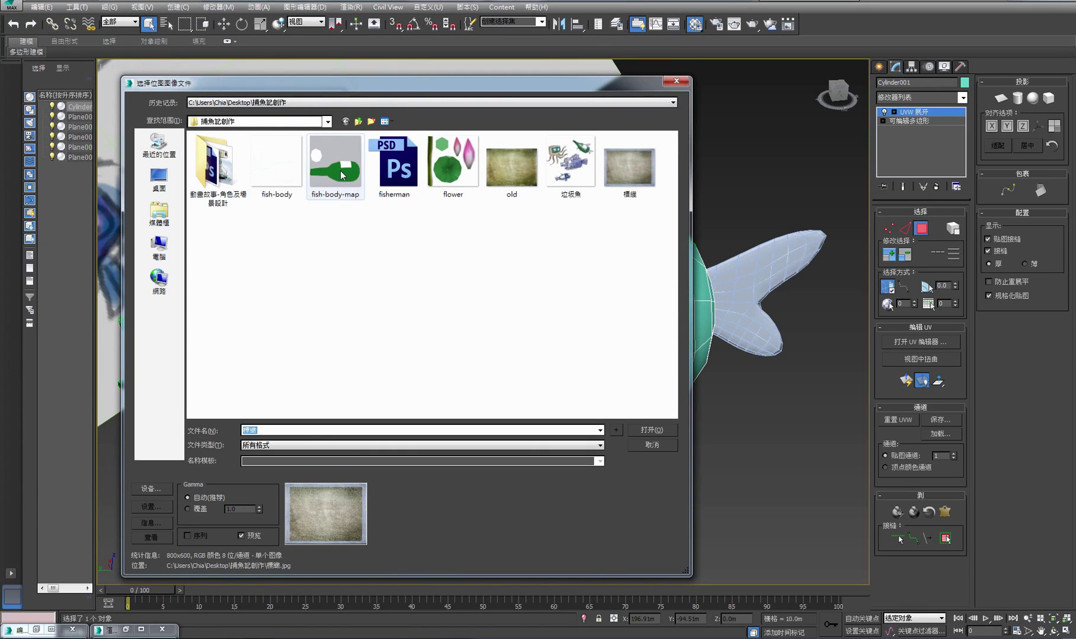
pyautogui.click(341, 179)
pyautogui.click(648, 431)
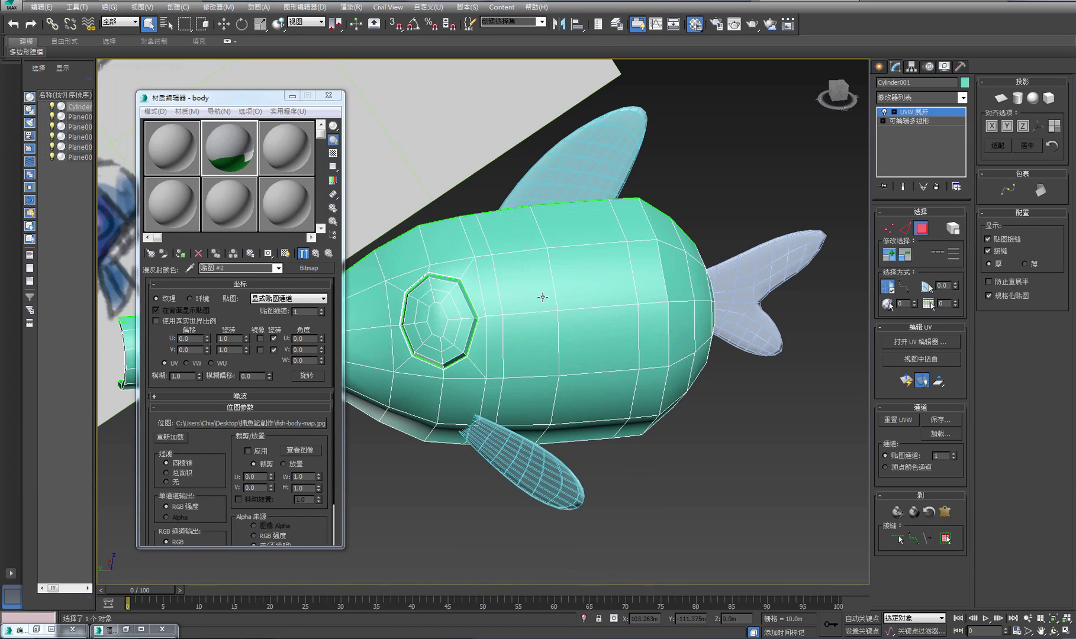
# Exit polygon selection in the Unwrap UVW modifier, assign the body material to the bottle body, and show its texture in the viewport.
pyautogui.click(514, 284)
pyautogui.click(905, 113)
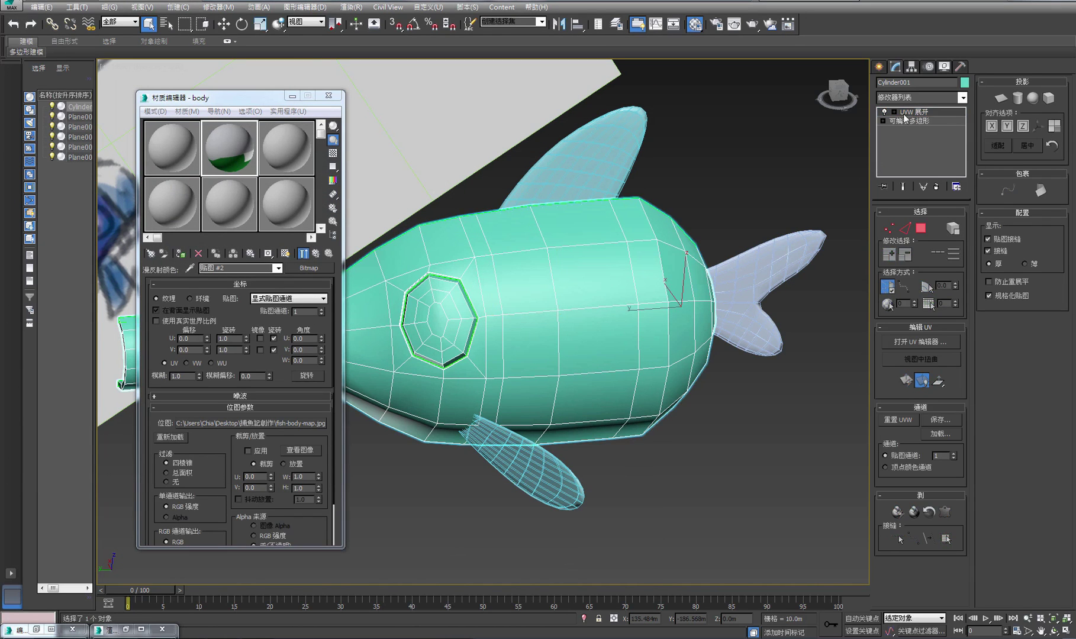
pyautogui.click(761, 400)
pyautogui.click(620, 317)
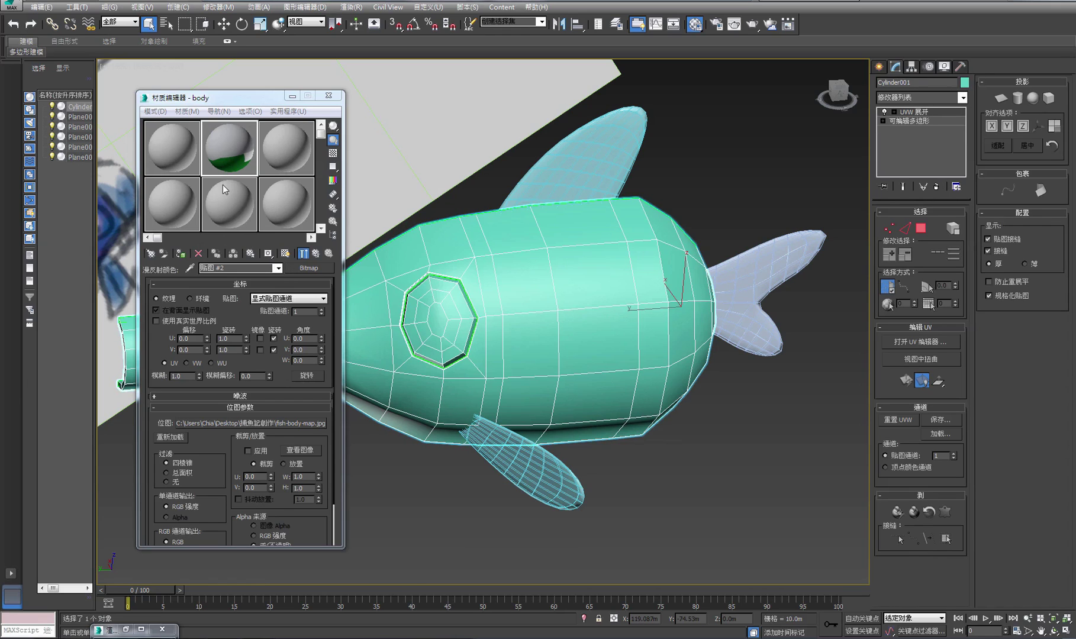
pyautogui.click(216, 208)
pyautogui.click(180, 253)
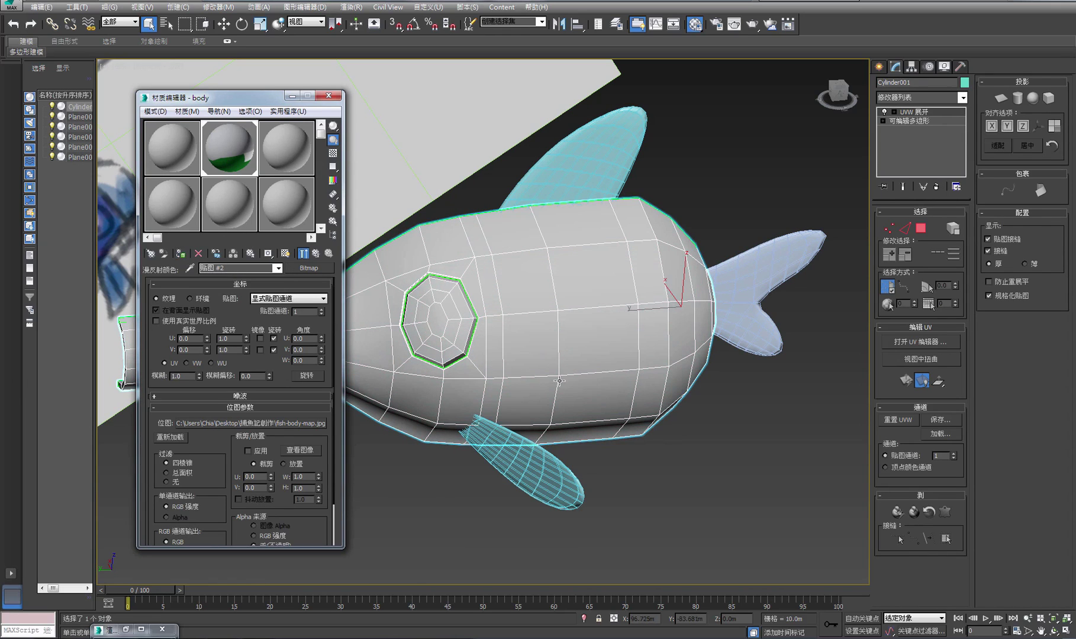
pyautogui.click(284, 254)
pyautogui.click(799, 529)
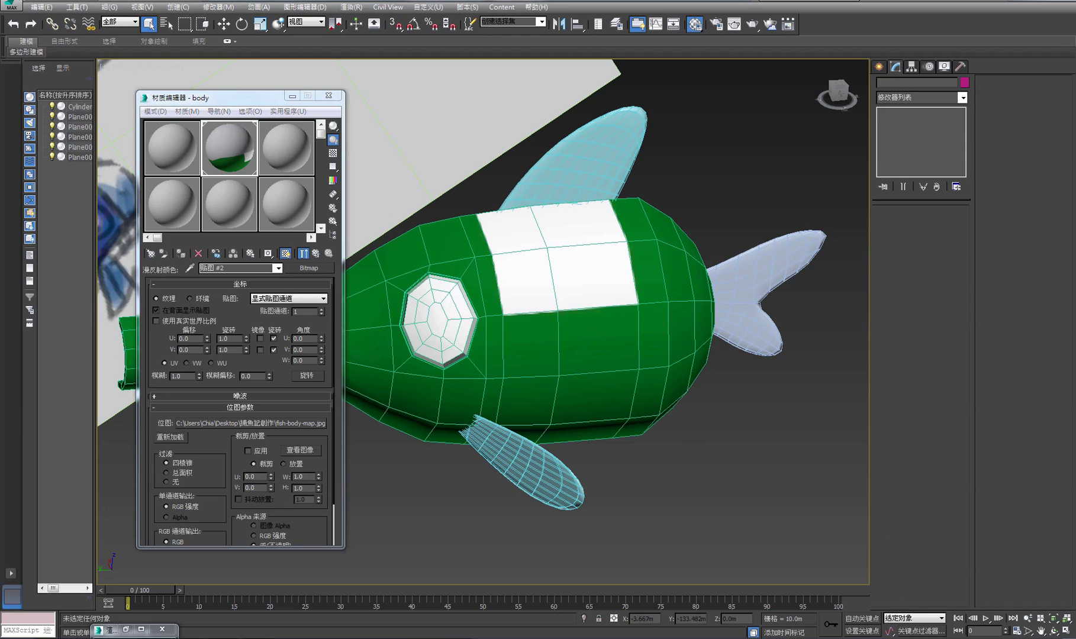
# Add a Symmetry modifier to the half bottle body, mirroring across the X axis with Flip enabled.
pyautogui.click(1053, 632)
pyautogui.moveTo(534, 351); pyautogui.dragTo(573, 344)
pyautogui.rightClick(668, 363)
pyautogui.click(583, 322)
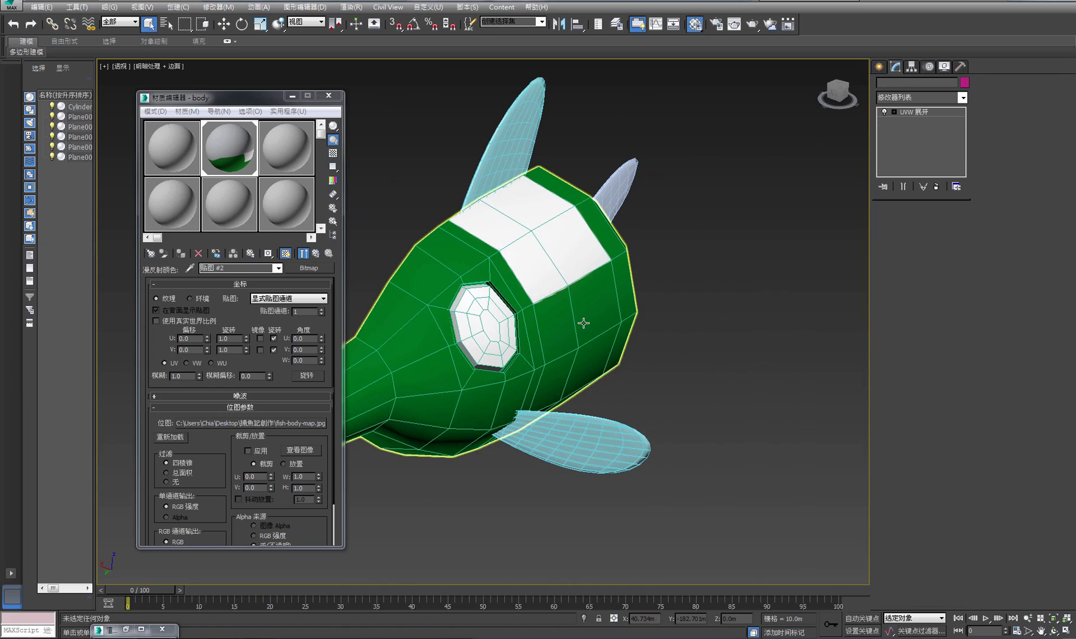
pyautogui.keyDown('alt'); pyautogui.moveTo(629, 278); pyautogui.dragTo(722, 286, button='middle'); pyautogui.keyUp('alt')
pyautogui.click(740, 294)
pyautogui.click(675, 293)
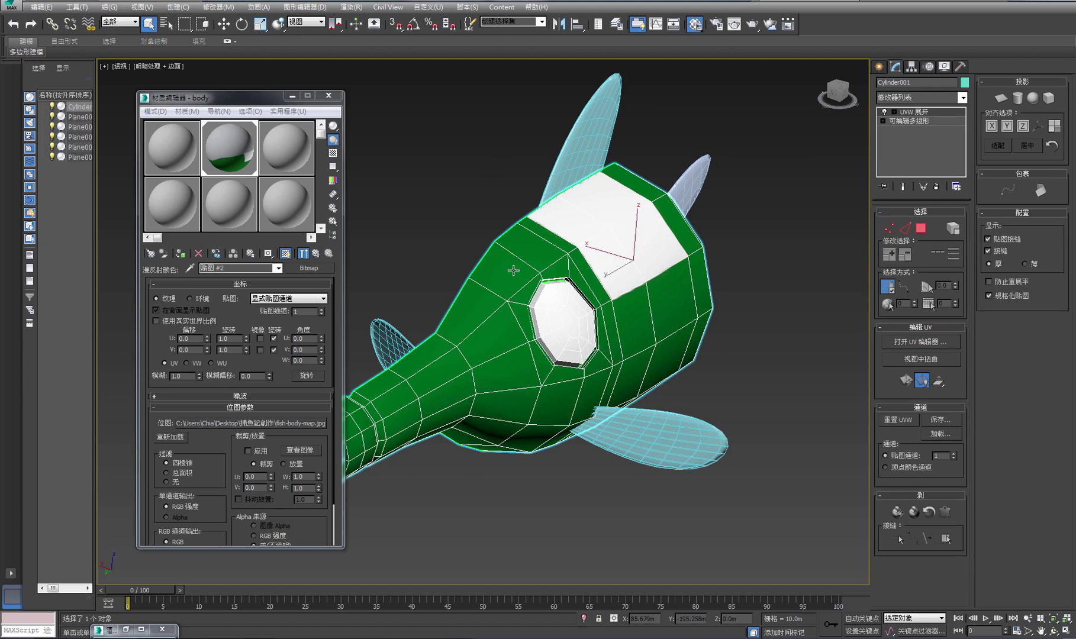
pyautogui.click(217, 8)
pyautogui.moveTo(240, 53)
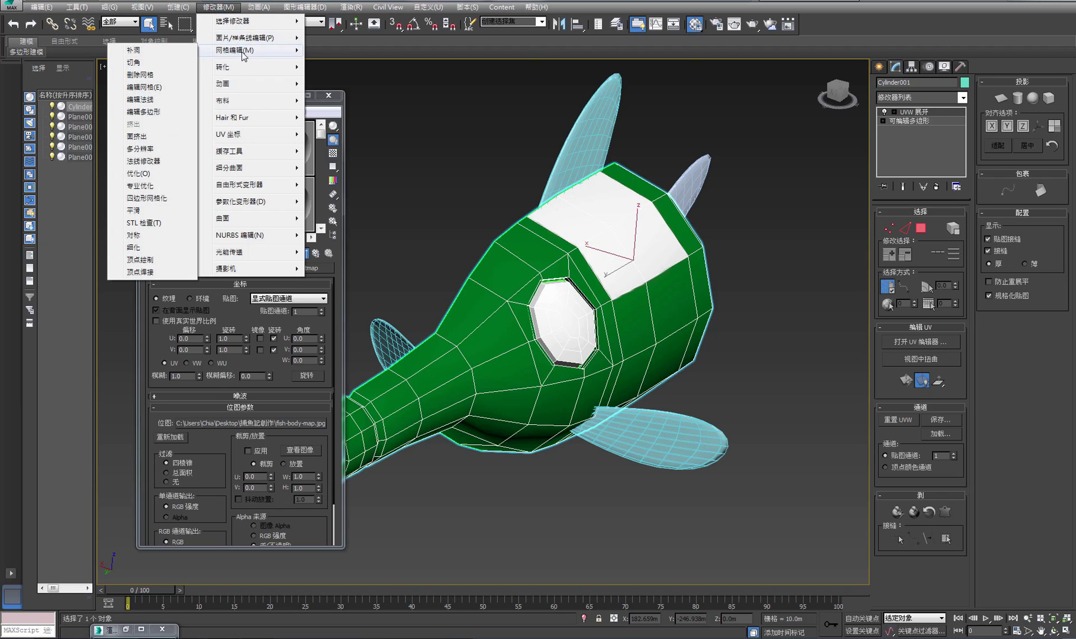
pyautogui.click(135, 236)
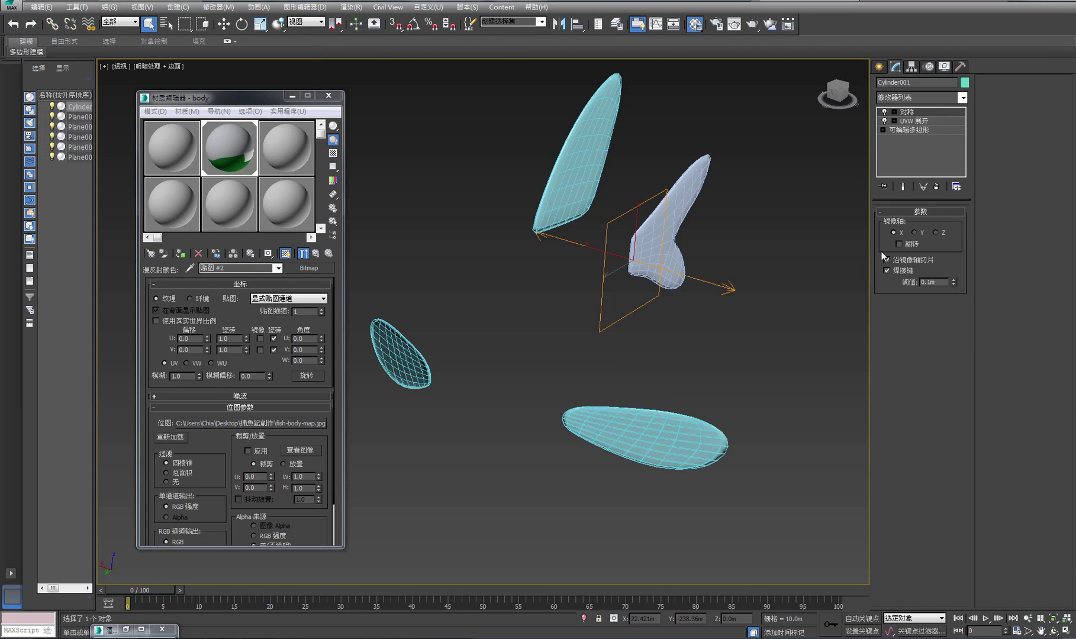
pyautogui.scroll(5, 663, 314)
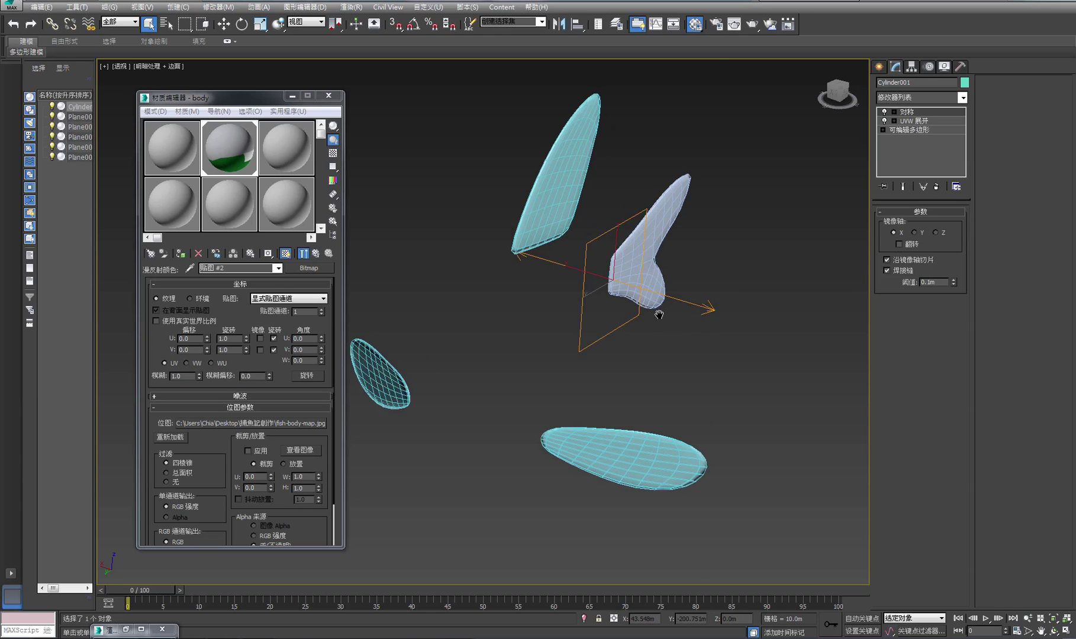
pyautogui.click(900, 245)
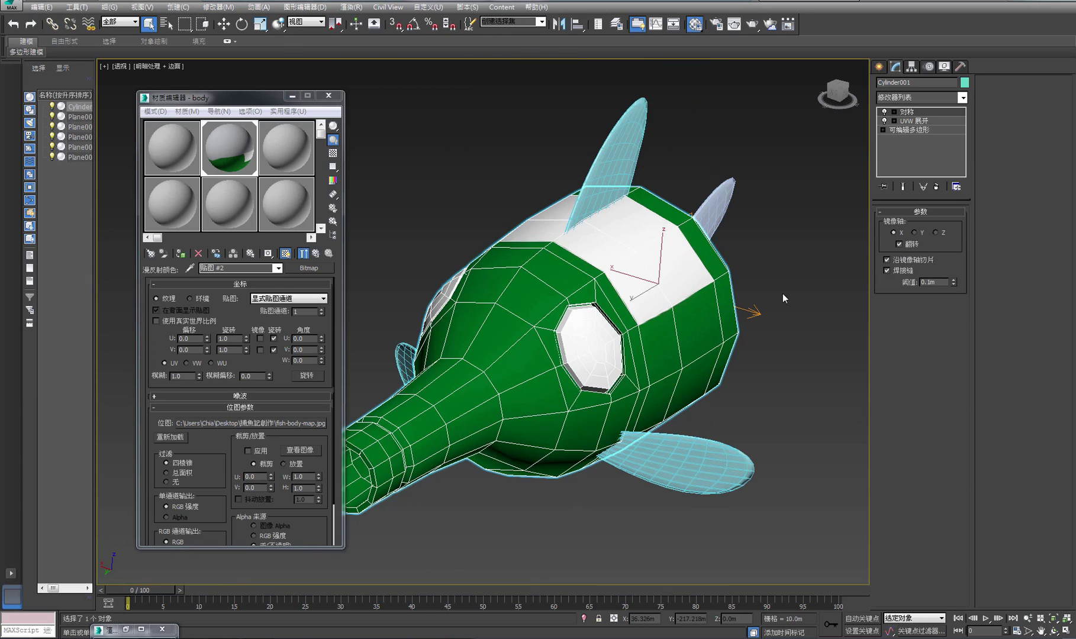
# Copy the TurboSmooth modifier from the dorsal fin onto the bottle body.
pyautogui.click(1054, 631)
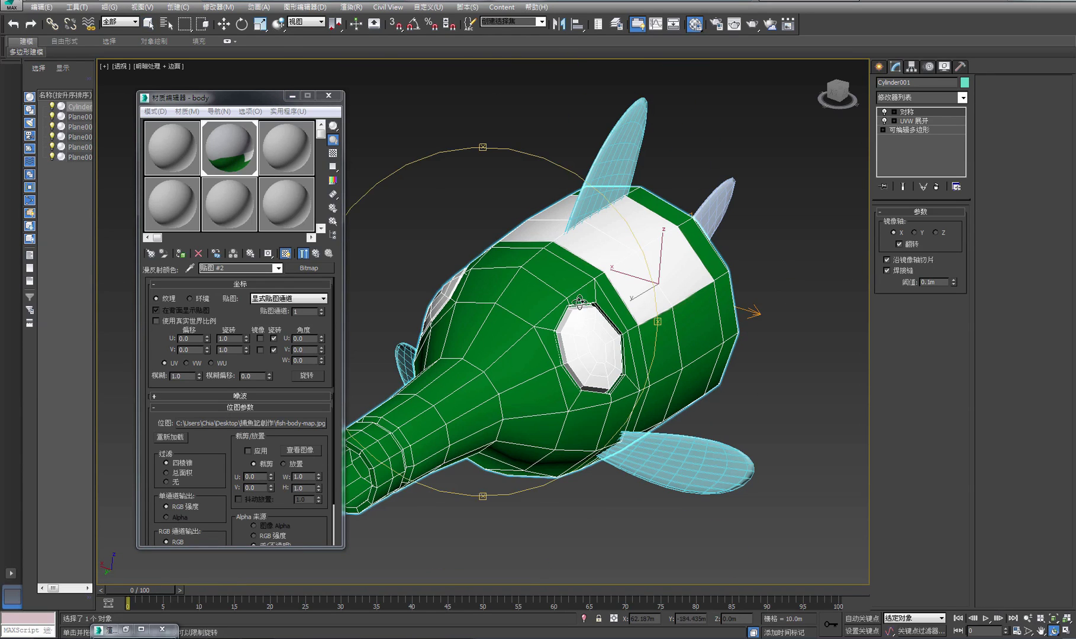
pyautogui.moveTo(586, 305); pyautogui.dragTo(532, 305)
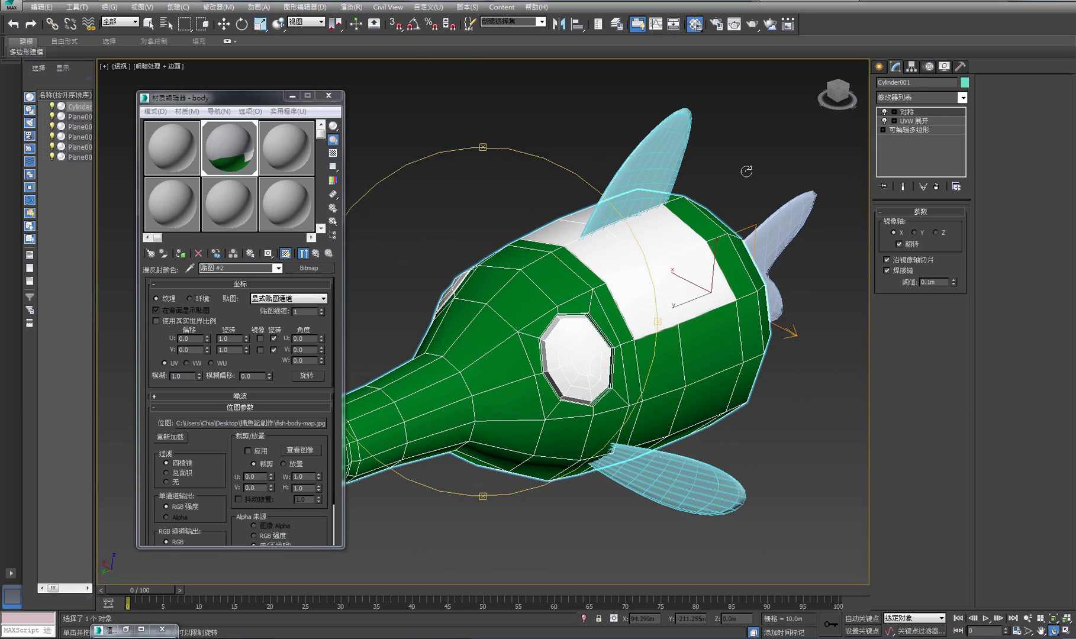
pyautogui.rightClick(723, 176)
pyautogui.click(722, 176)
pyautogui.click(658, 164)
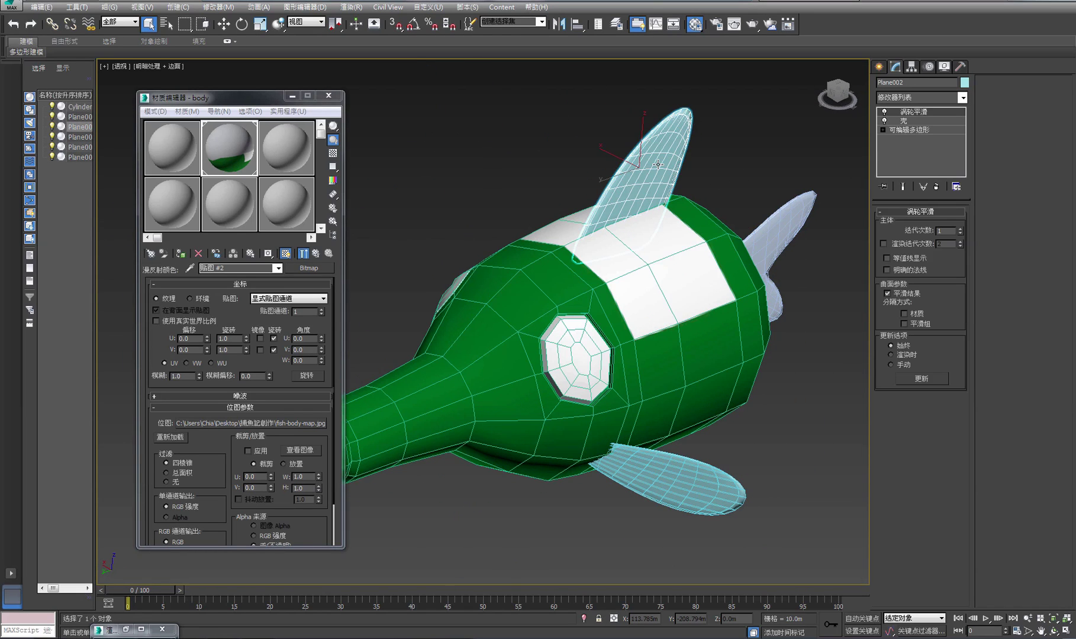
pyautogui.click(668, 371)
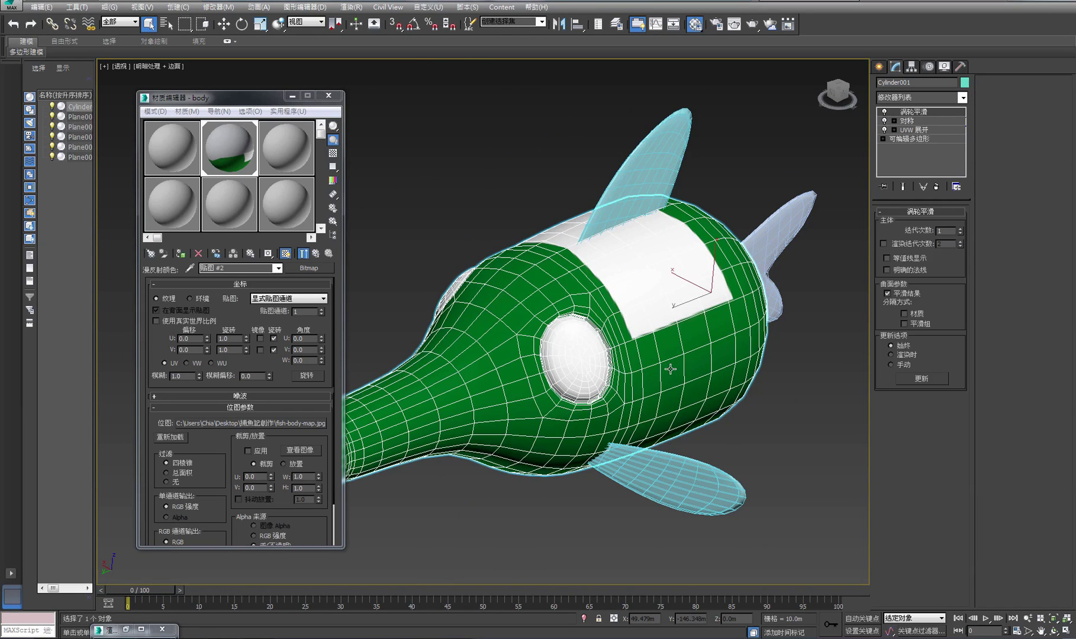
pyautogui.click(791, 393)
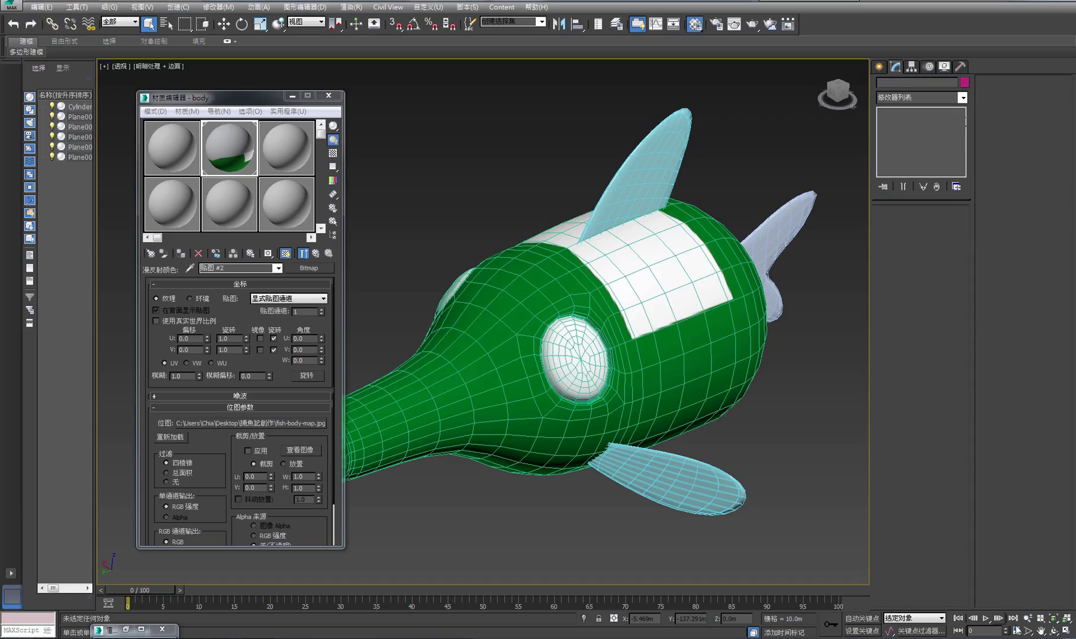
# Examine the smoothed bottle body's texture around the white label, the centre seam and the eye.
pyautogui.click(1054, 632)
pyautogui.moveTo(569, 357); pyautogui.dragTo(546, 363)
pyautogui.moveTo(640, 293); pyautogui.dragTo(563, 354)
pyautogui.scroll(4, 562, 354)
pyautogui.moveTo(513, 312); pyautogui.dragTo(548, 282)
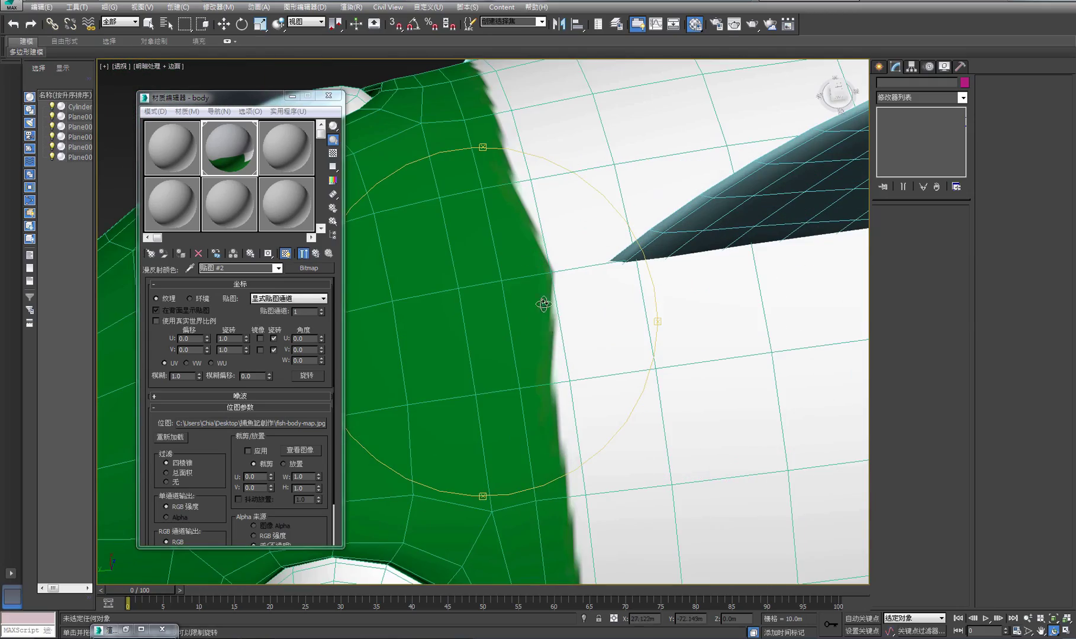
pyautogui.moveTo(542, 327); pyautogui.dragTo(575, 331)
pyautogui.scroll(3, 577, 322)
pyautogui.scroll(5, 600, 361)
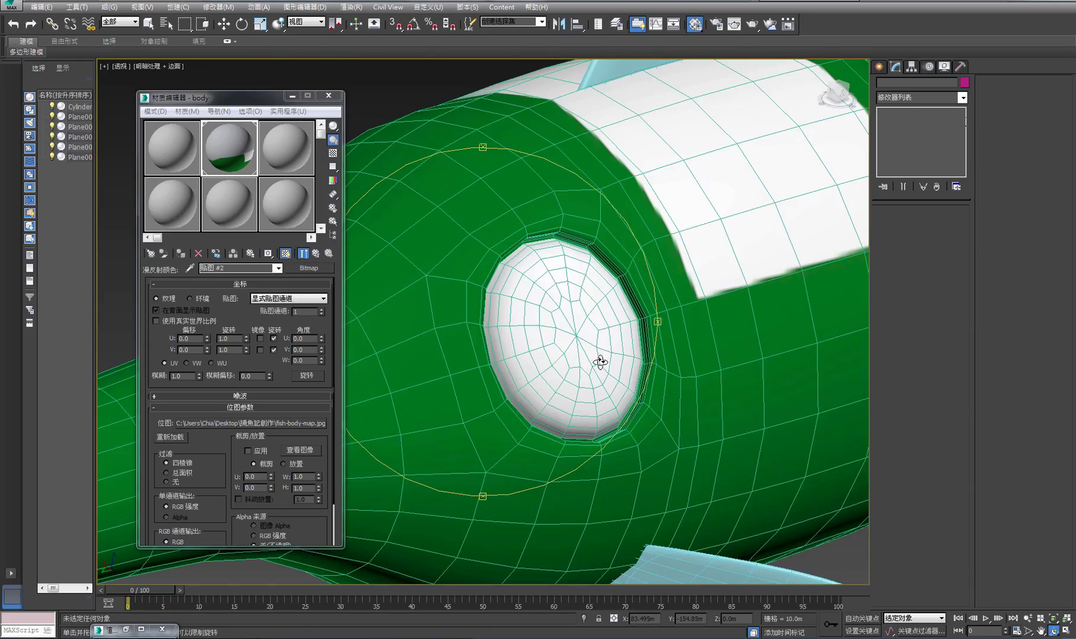
pyautogui.scroll(-8, 571, 323)
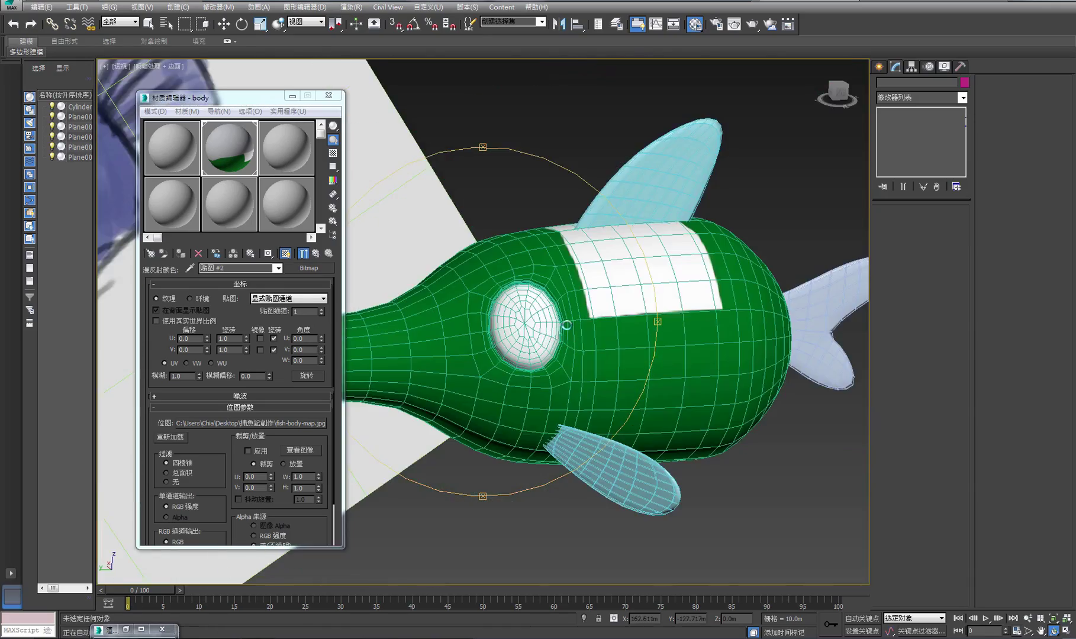
pyautogui.scroll(4, 562, 337)
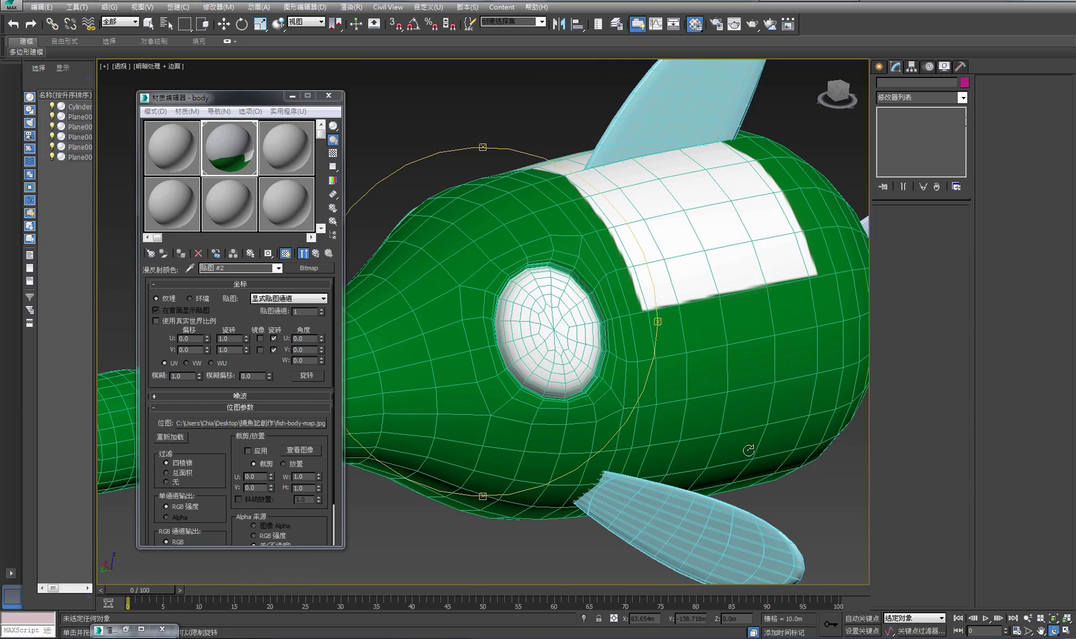
pyautogui.rightClick(805, 484)
pyautogui.moveTo(607, 385); pyautogui.dragTo(530, 428, button='middle')
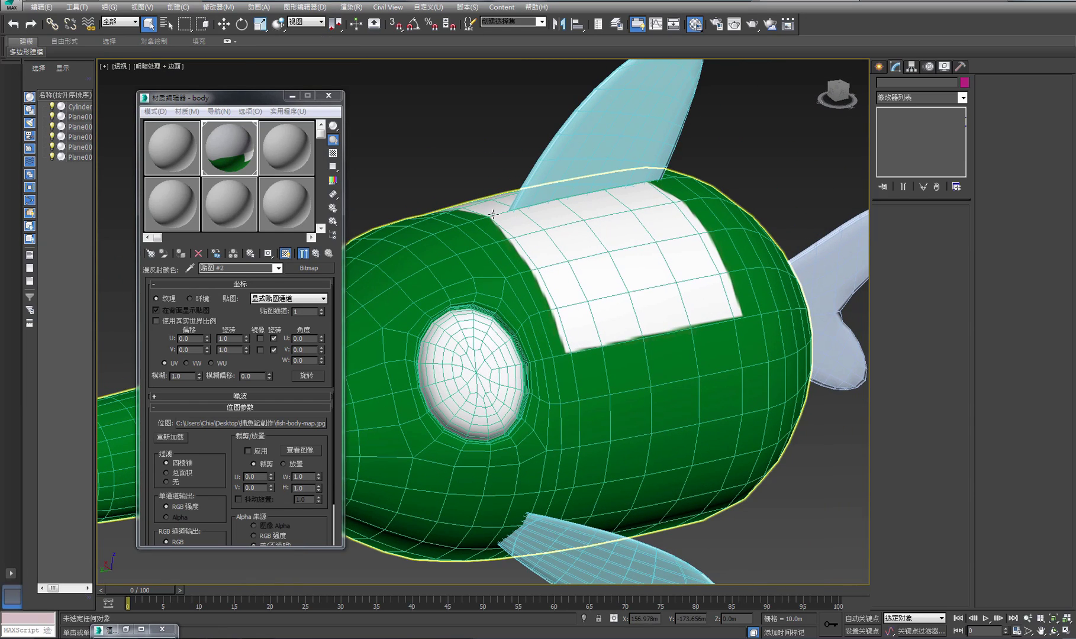
pyautogui.moveTo(506, 300); pyautogui.dragTo(674, 398, button='middle')
pyautogui.scroll(-8, 520, 323)
pyautogui.scroll(4, 674, 398)
pyautogui.moveTo(569, 355); pyautogui.dragTo(666, 439, button='middle')
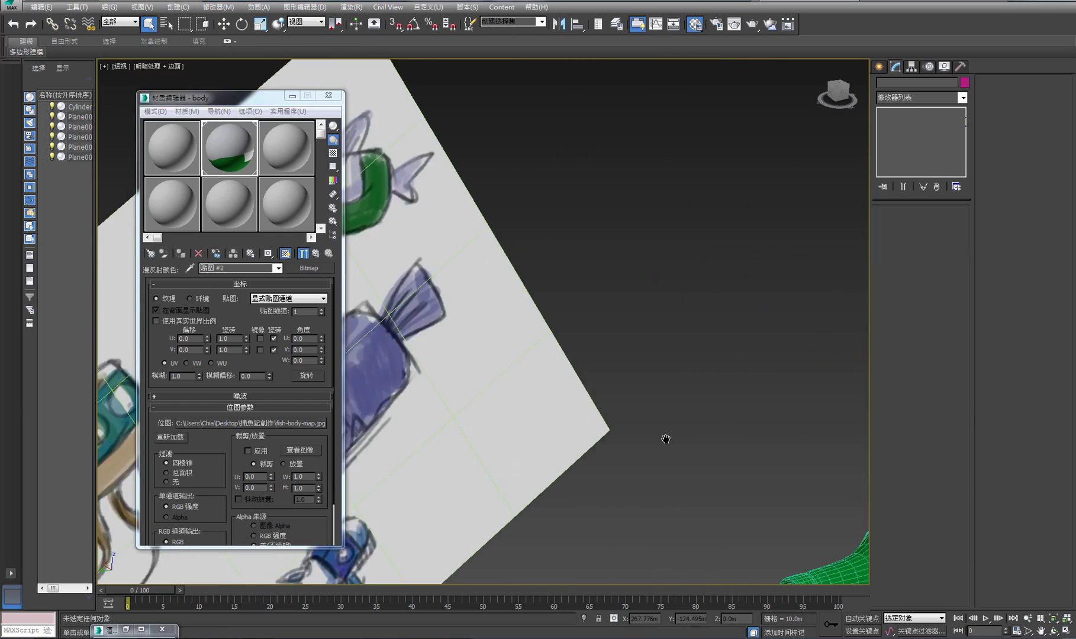
pyautogui.moveTo(711, 384); pyautogui.dragTo(558, 291, button='middle')
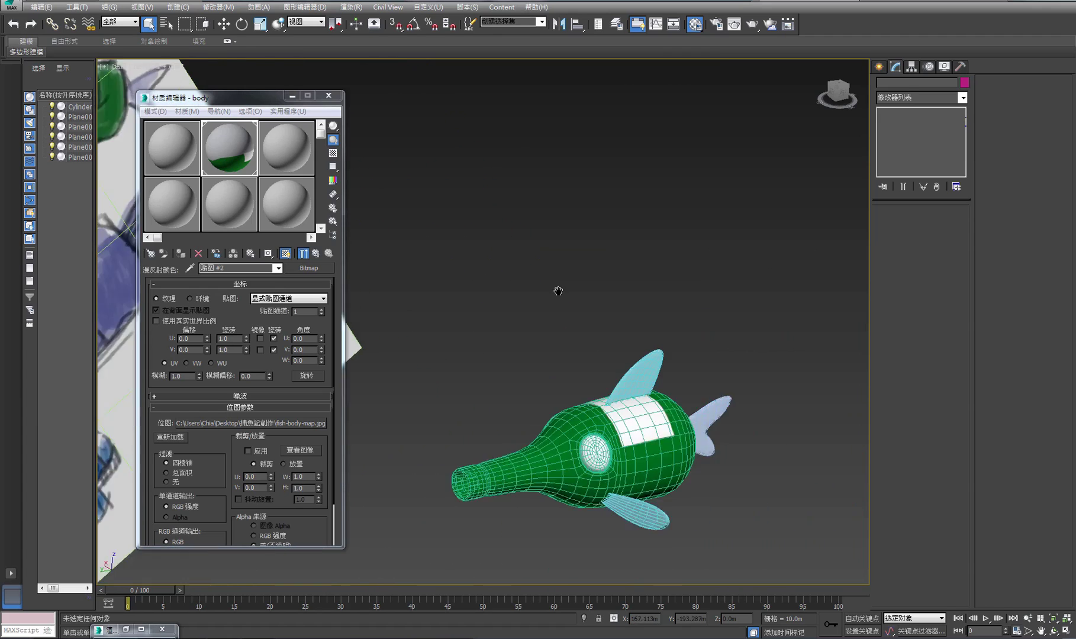
pyautogui.scroll(4, 551, 358)
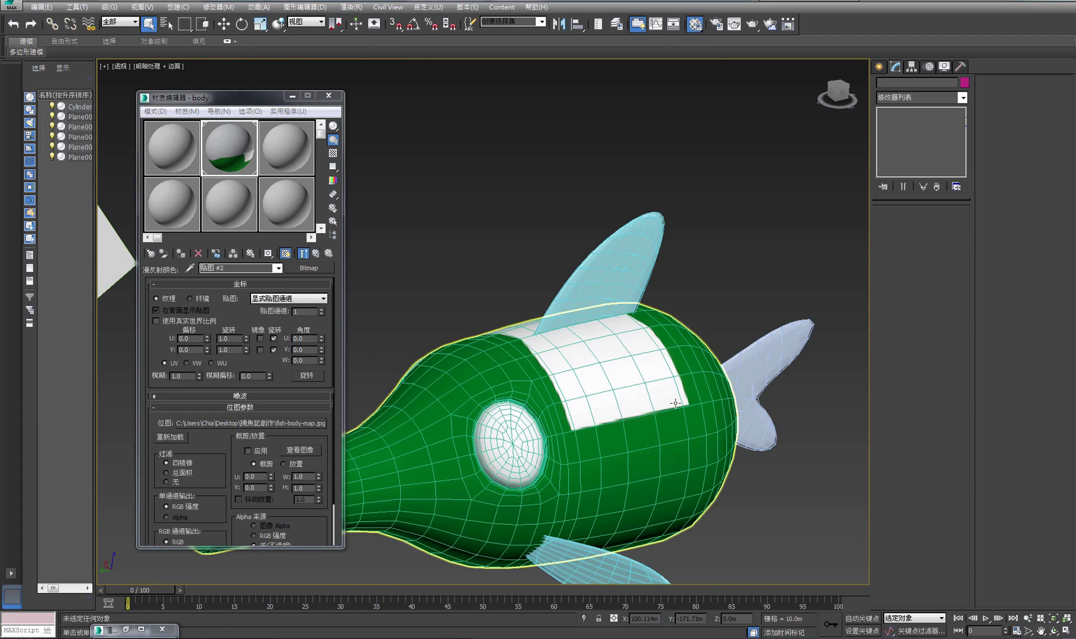
pyautogui.moveTo(574, 379); pyautogui.dragTo(519, 279, button='middle')
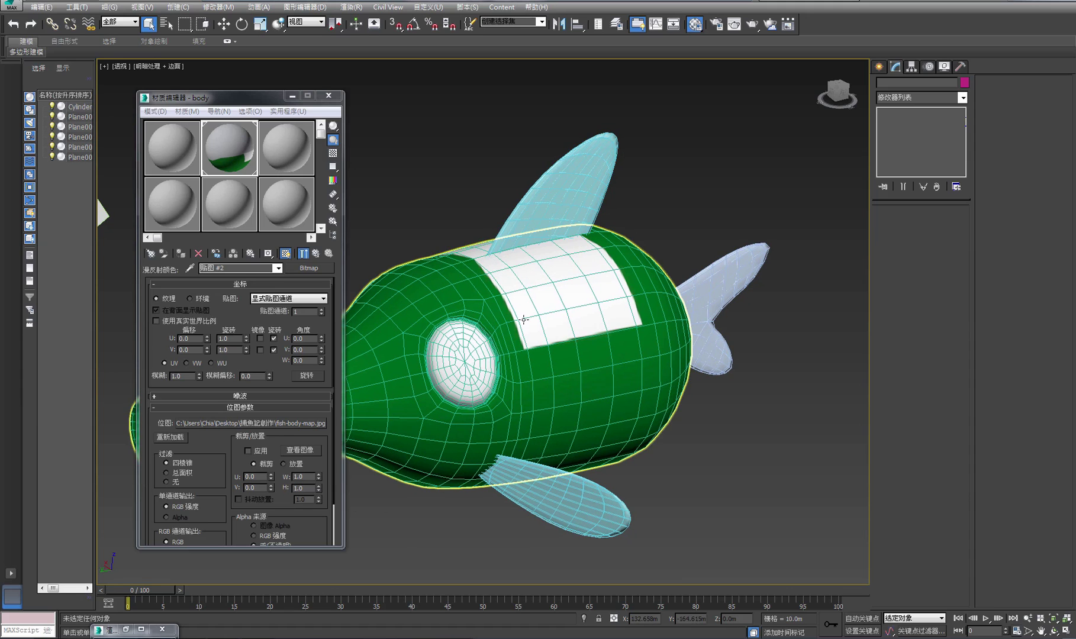
pyautogui.keyDown('alt'); pyautogui.moveTo(598, 342); pyautogui.dragTo(449, 503, button='middle'); pyautogui.keyUp('alt')
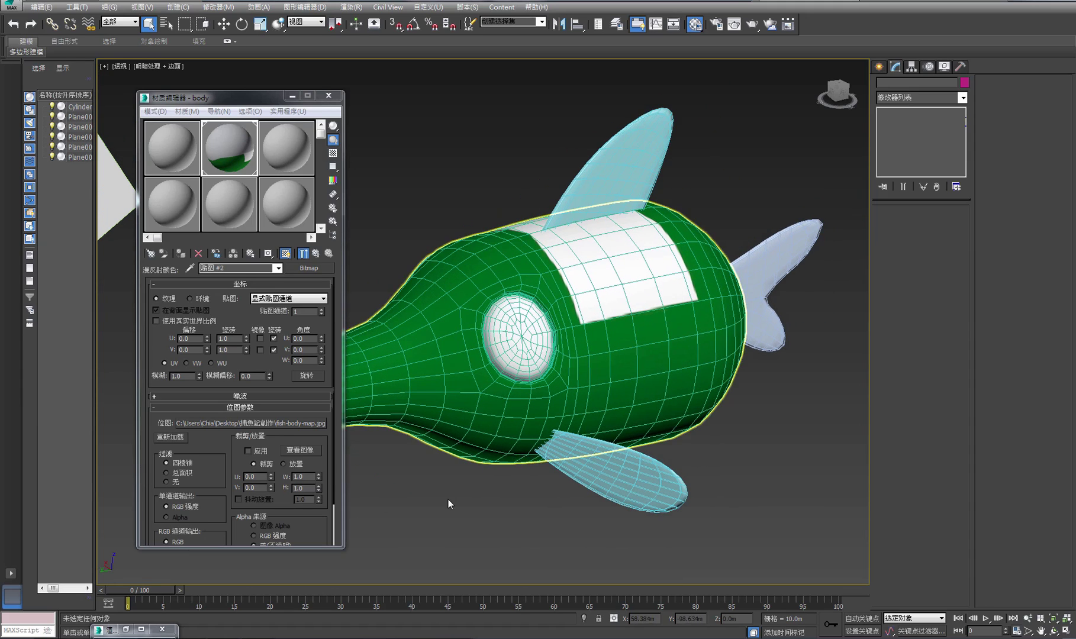
# Switch to Photoshop, show the UV wireframe layer 圖層 0, and add a new layer named 圖層 5 above 圖層 4.
pyautogui.click(212, 638)
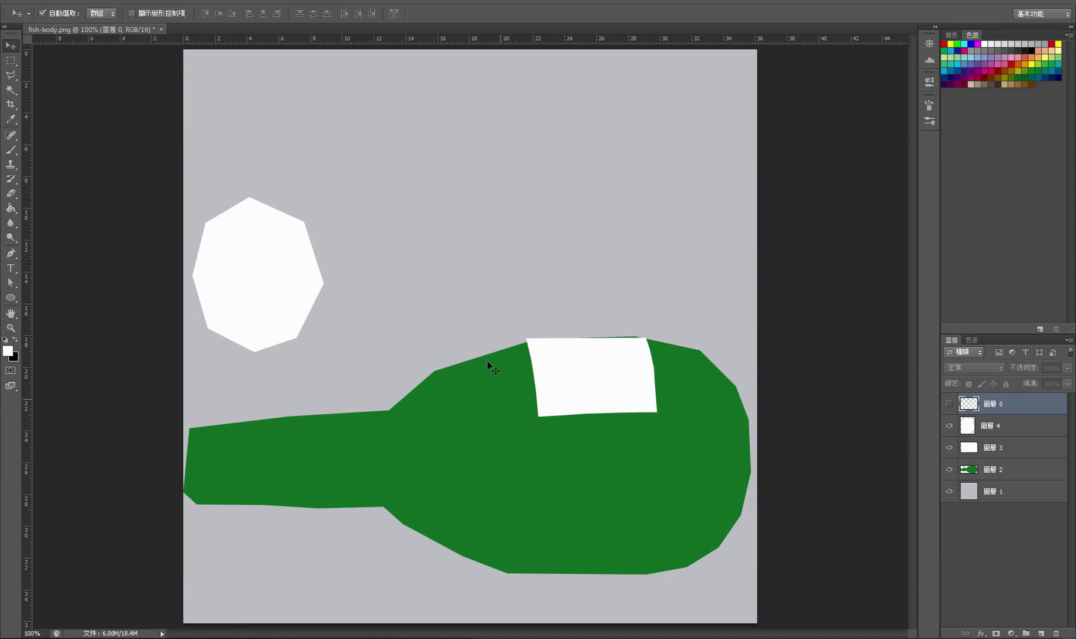
pyautogui.click(949, 405)
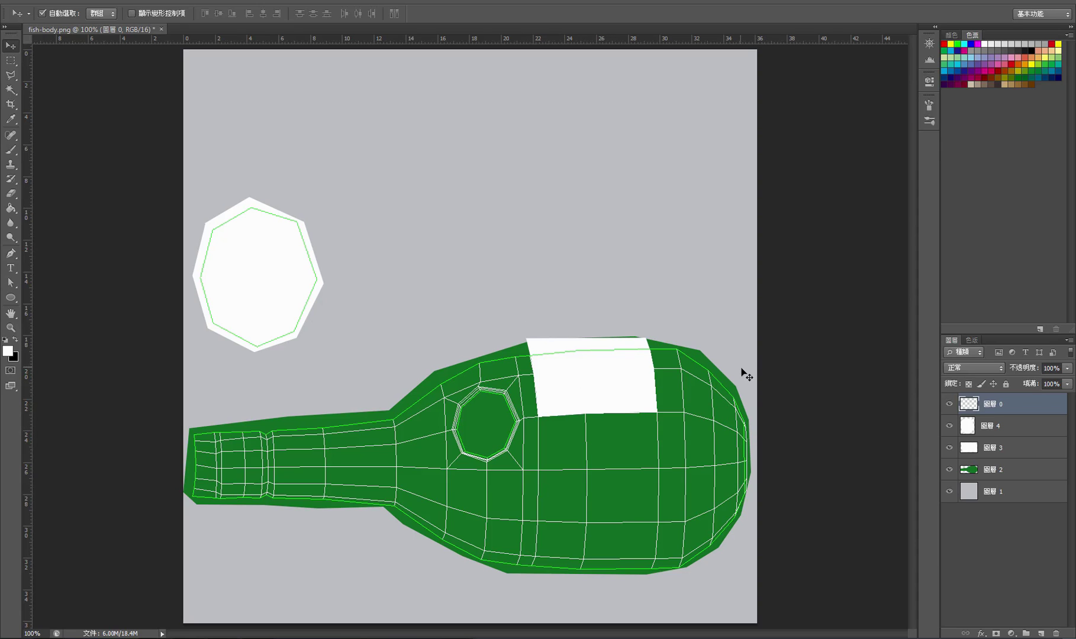
pyautogui.click(1000, 428)
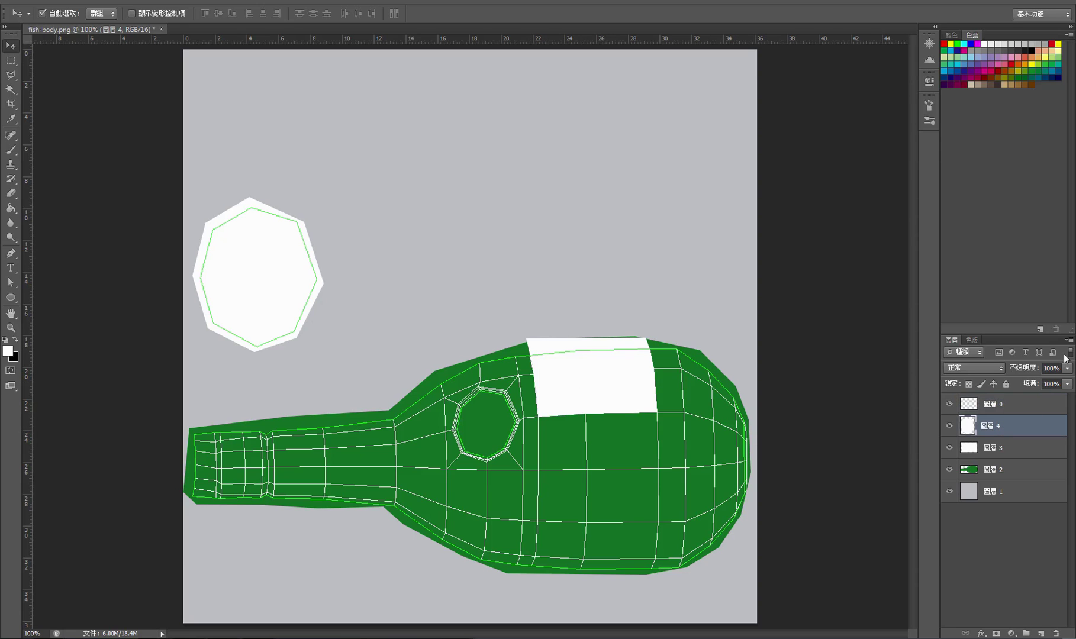
pyautogui.click(1069, 340)
pyautogui.hotkey('ctrl', 'shift', 'n')
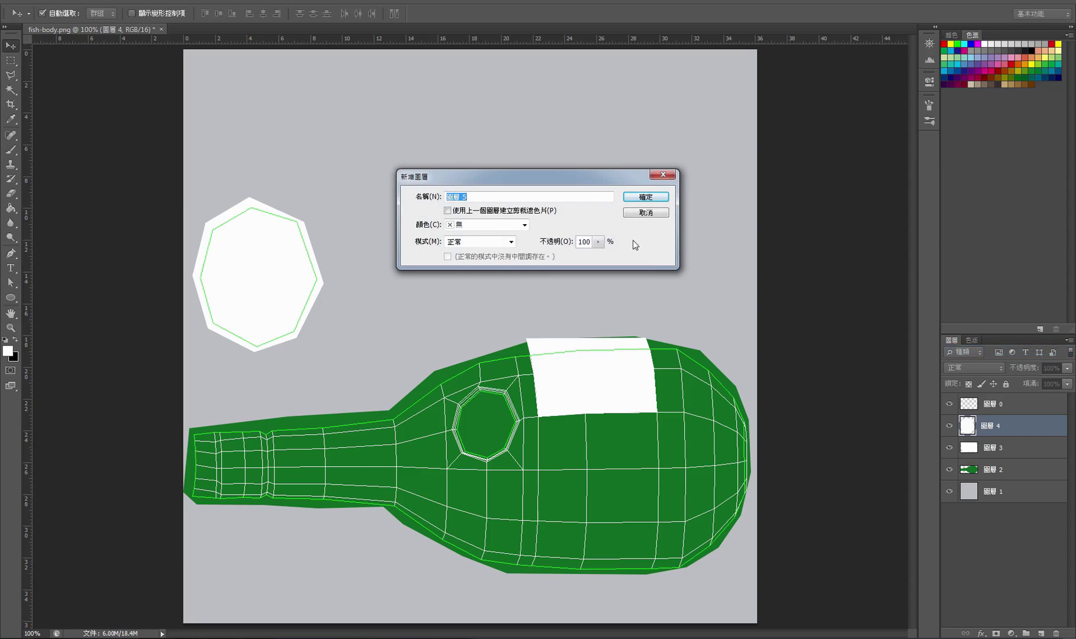
pyautogui.click(642, 202)
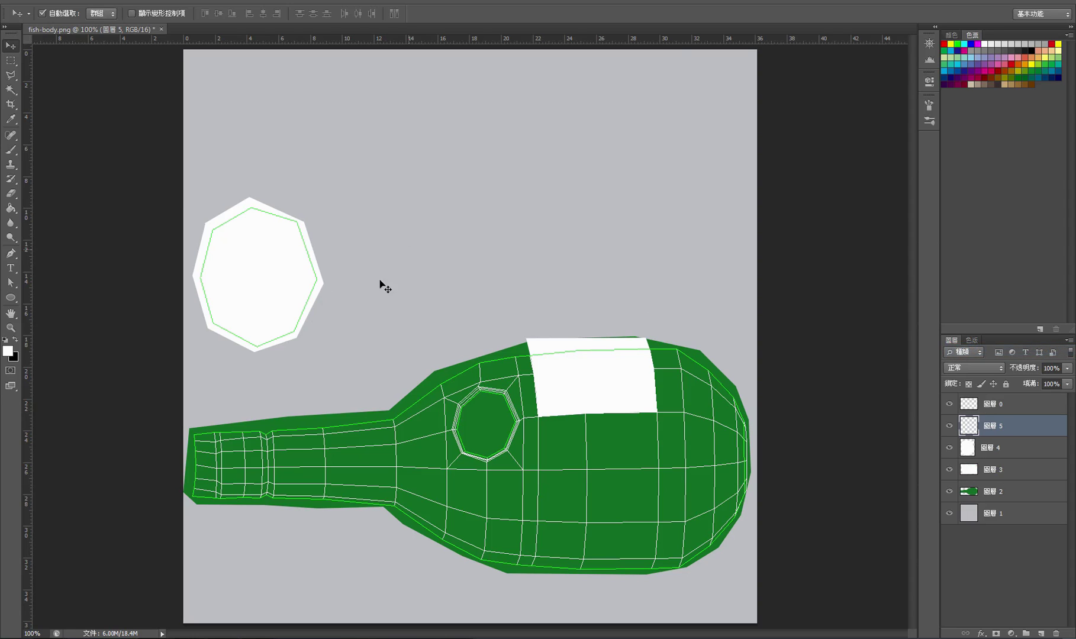
# Draw a small black pupil with the Ellipse tool near the centre of the white eye shape.
pyautogui.click(16, 339)
pyautogui.click(13, 298)
pyautogui.moveTo(242, 272); pyautogui.dragTo(263, 293)
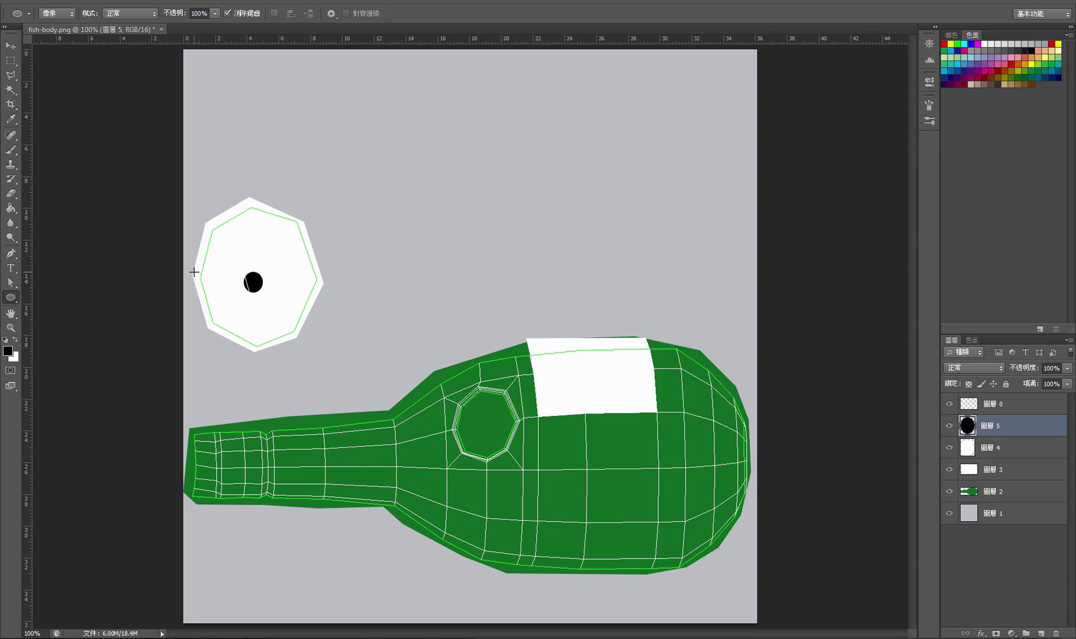
# Undo the first pupil and redraw it on 圖層 5 as a small black ellipse slightly left of the white eye shape's centre.
pyautogui.hotkey('ctrl', 'z')
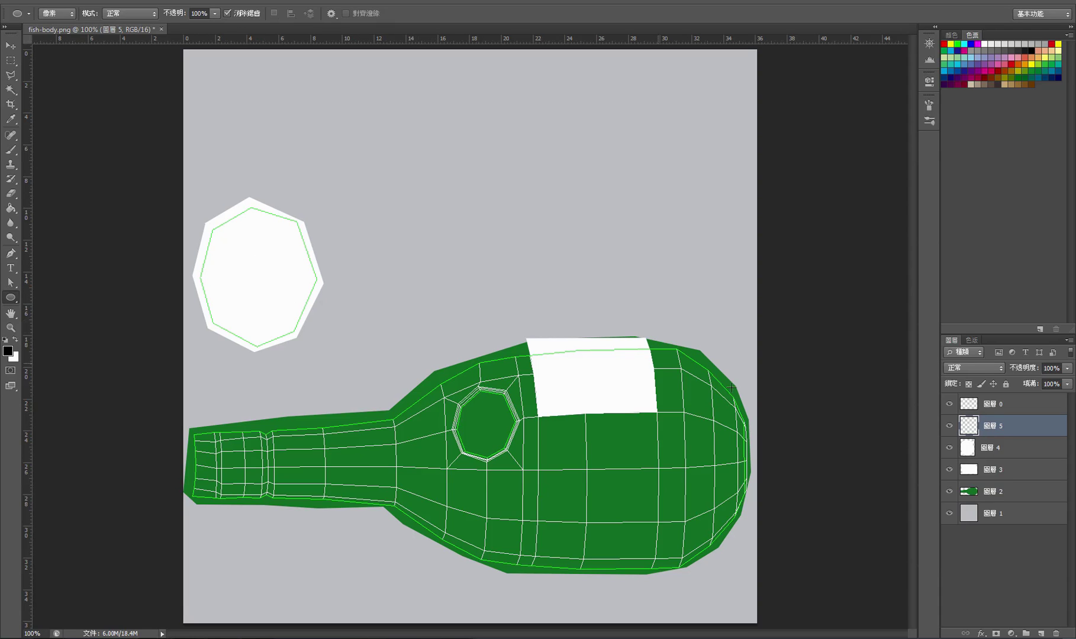
pyautogui.click(949, 406)
pyautogui.click(952, 407)
pyautogui.moveTo(251, 266)
pyautogui.mouseDown()
pyautogui.moveTo(270, 287)
pyautogui.moveTo(238, 284)
pyautogui.moveTo(257, 284)
pyautogui.moveTo(248, 280)
pyautogui.mouseUp()
pyautogui.click(11, 45)
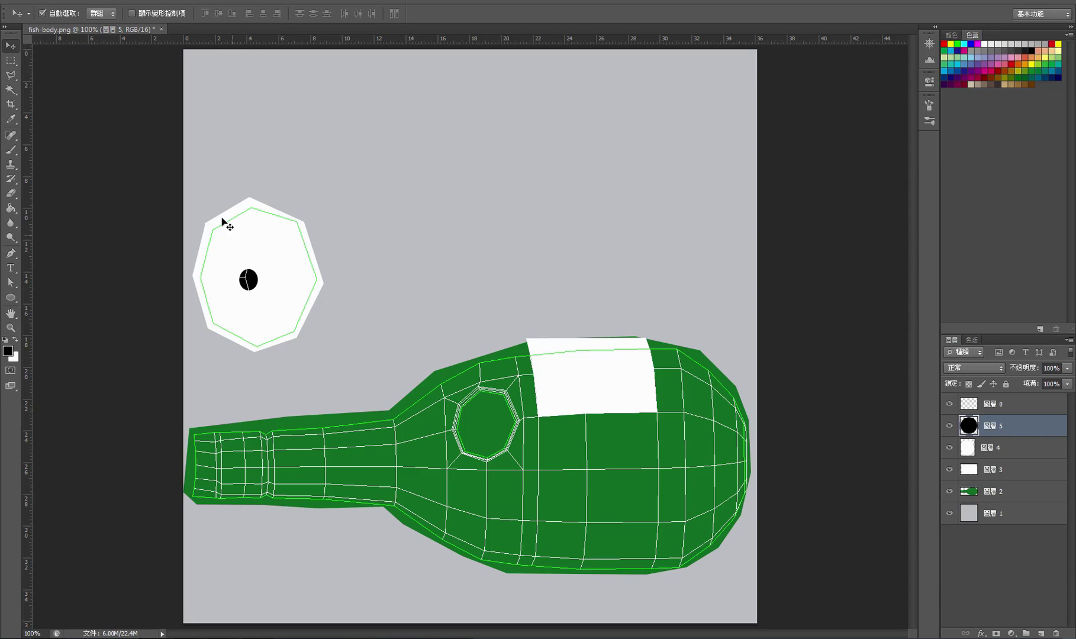
# Darken the UV wireframe on 圖層 0 with Hue/Saturation, setting its lightness to -74.
pyautogui.click(969, 404)
pyautogui.click(950, 404)
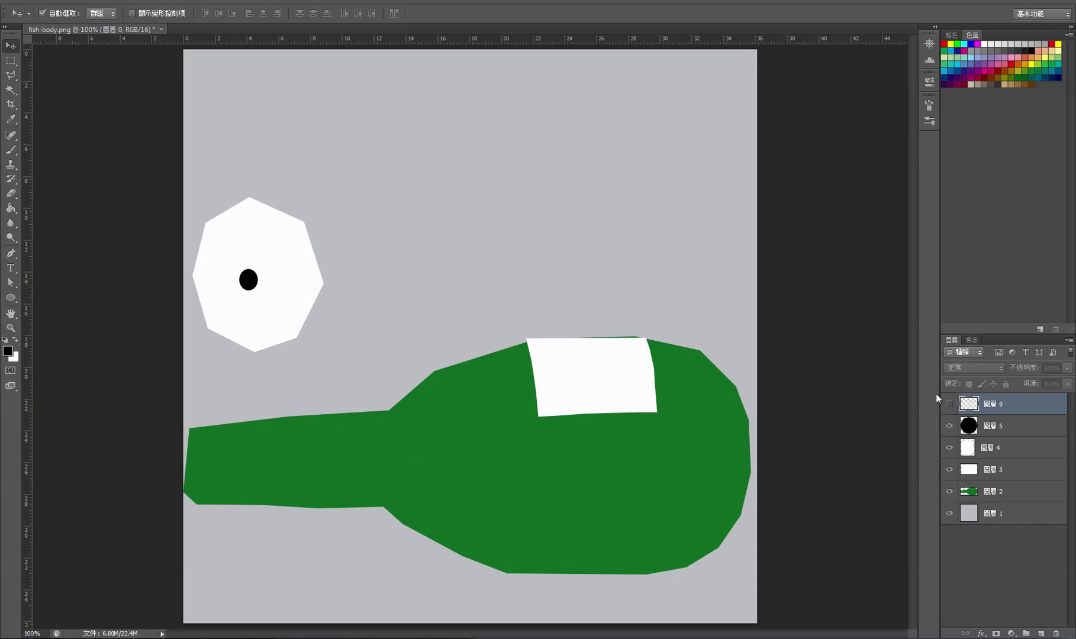
pyautogui.click(950, 405)
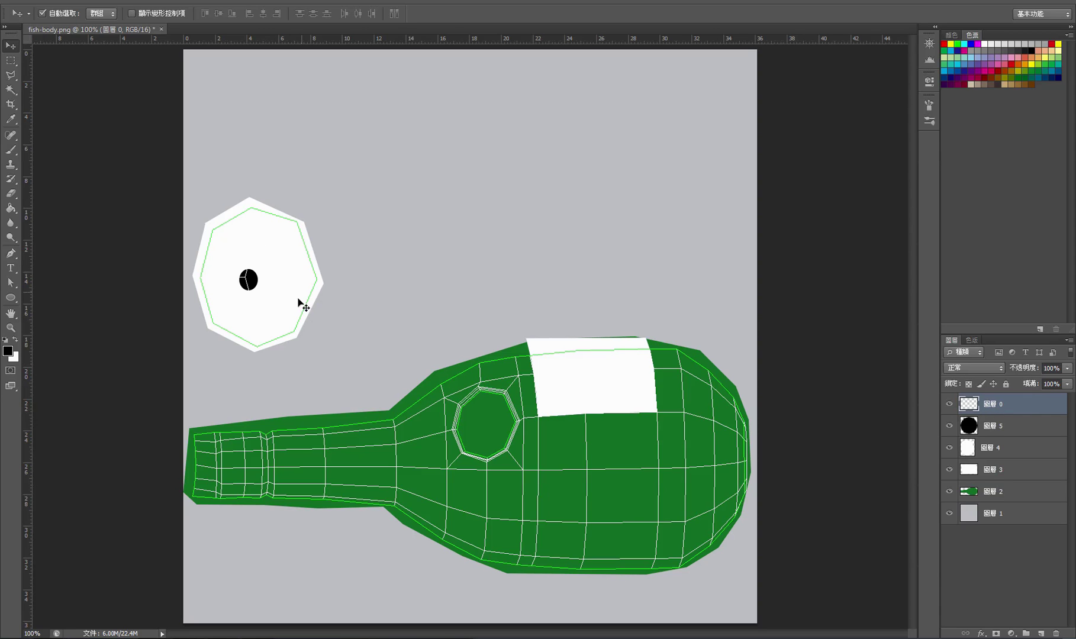
pyautogui.hotkey('ctrl', 'u')
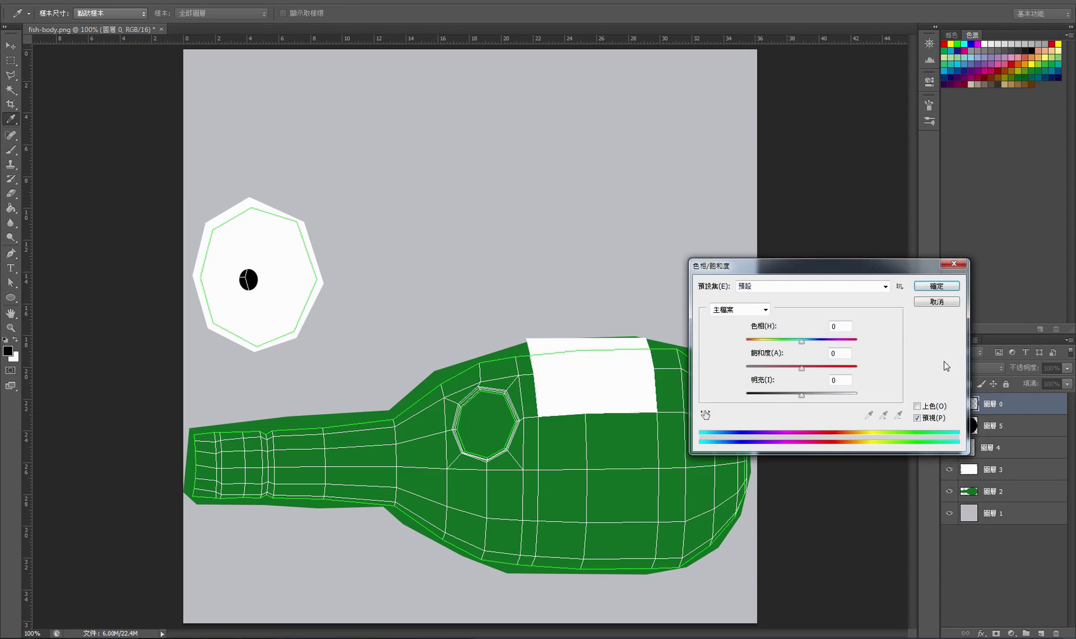
pyautogui.click(937, 302)
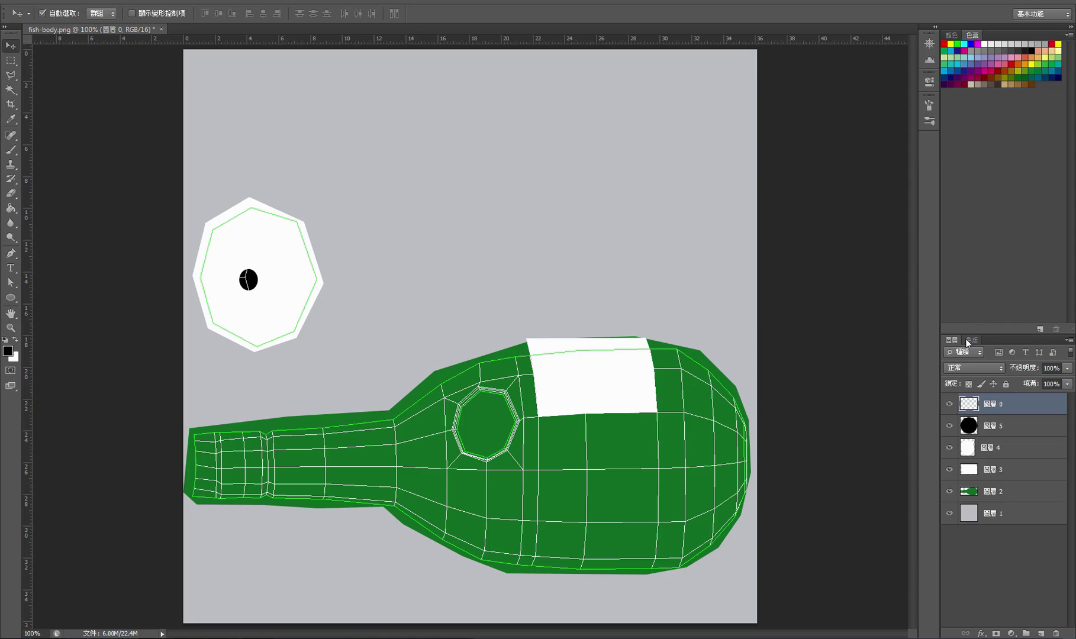
pyautogui.hotkey('ctrl', 'u')
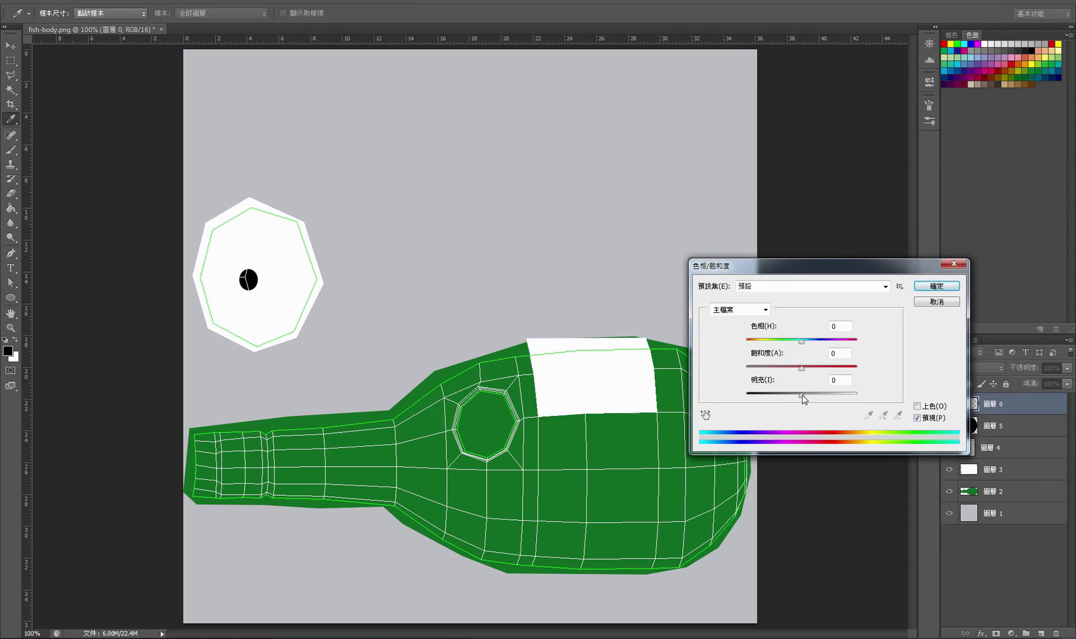
pyautogui.moveTo(802, 396); pyautogui.dragTo(760, 395)
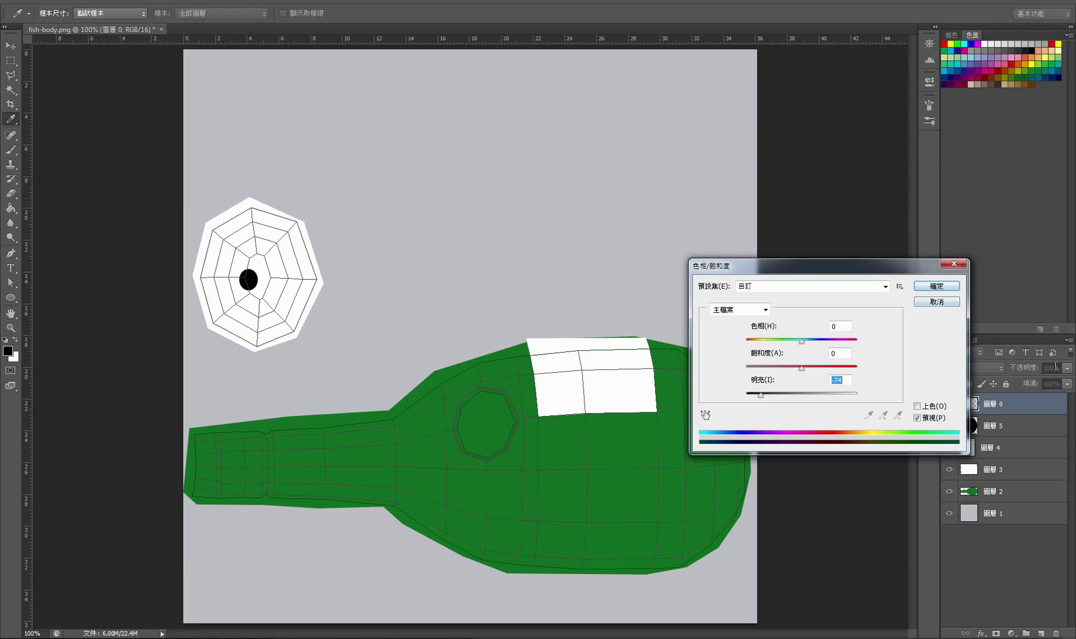
pyautogui.click(935, 287)
pyautogui.press('v')
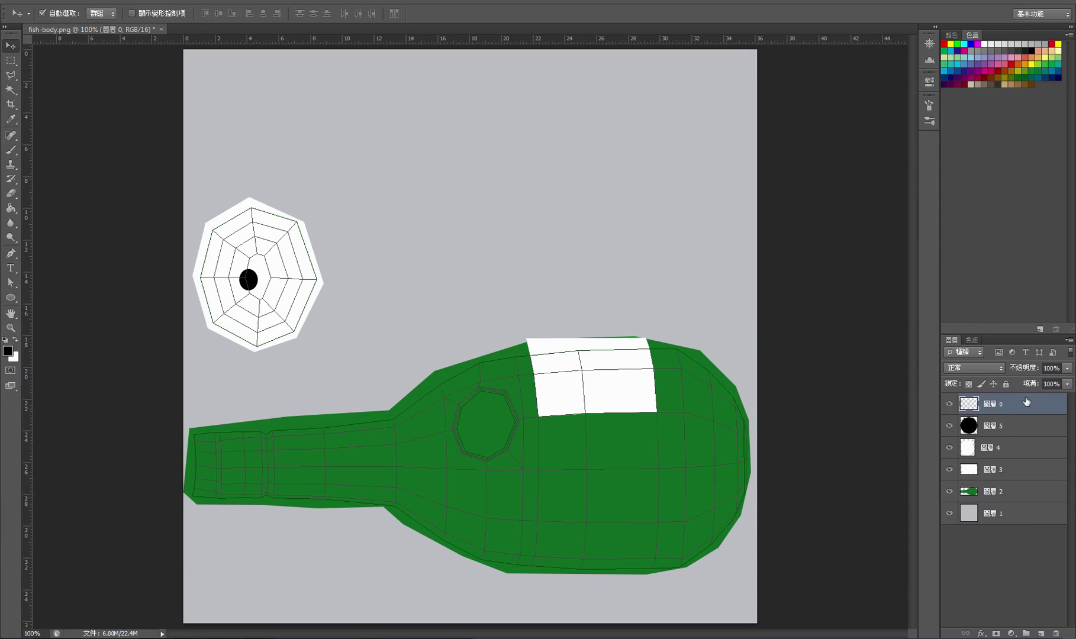
# Set the wireframe layer 圖層 0 to 50% opacity and lock its position.
pyautogui.click(1065, 369)
pyautogui.moveTo(1047, 381); pyautogui.dragTo(1039, 379)
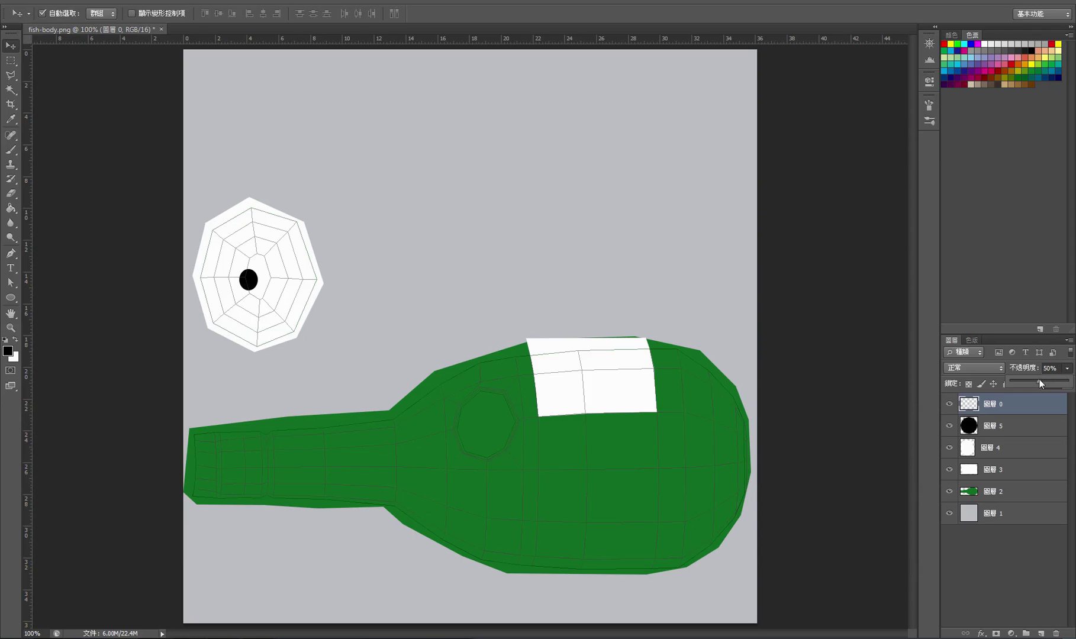
pyautogui.click(840, 370)
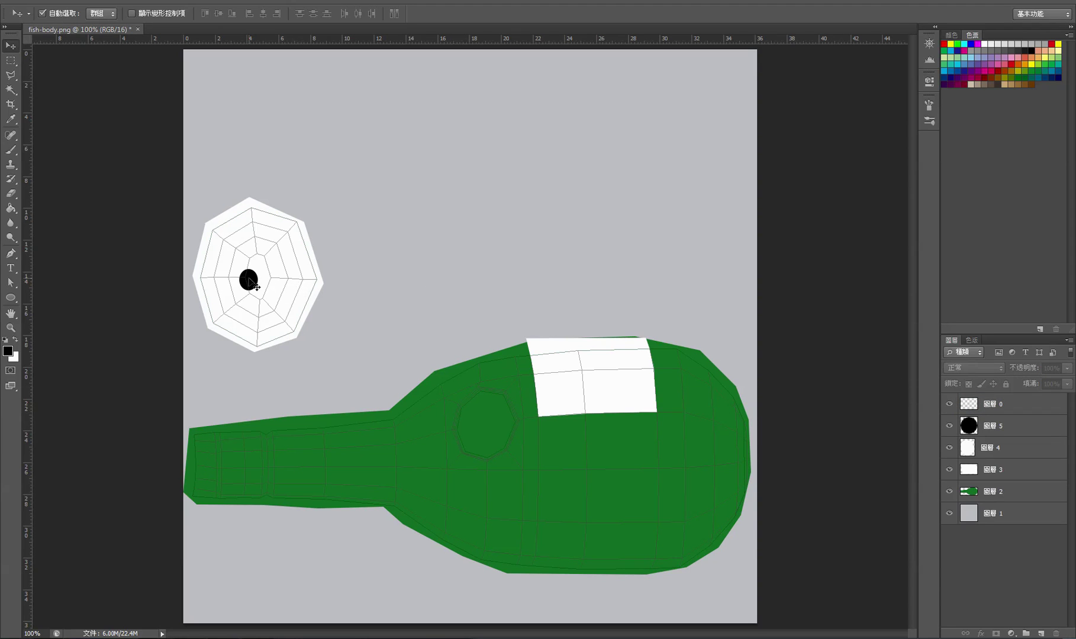
pyautogui.click(948, 404)
pyautogui.click(949, 405)
pyautogui.click(1011, 411)
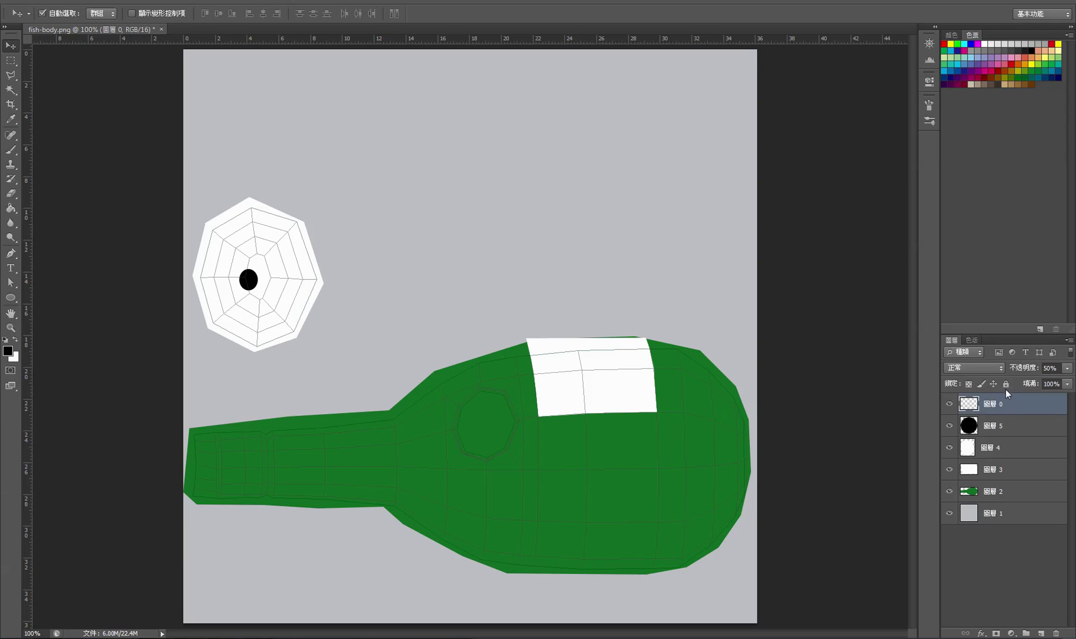
pyautogui.click(994, 385)
# Move the black pupil slightly down and to the left within the white eye shape.
pyautogui.moveTo(248, 287)
pyautogui.mouseDown()
pyautogui.moveTo(267, 289)
pyautogui.moveTo(258, 302)
pyautogui.moveTo(238, 295)
pyautogui.mouseUp()
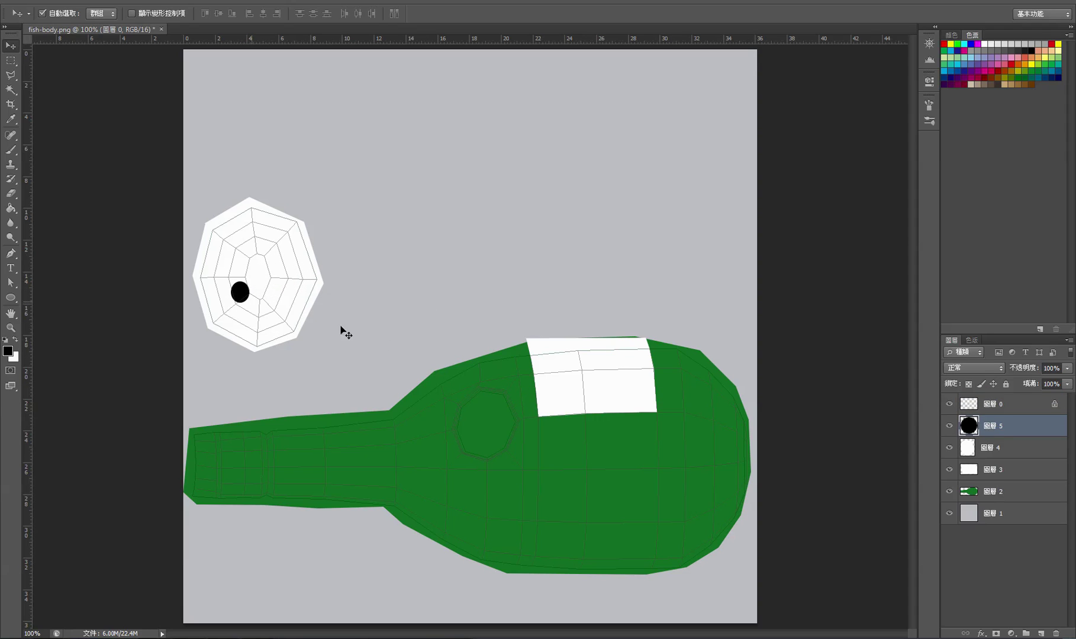
pyautogui.click(833, 412)
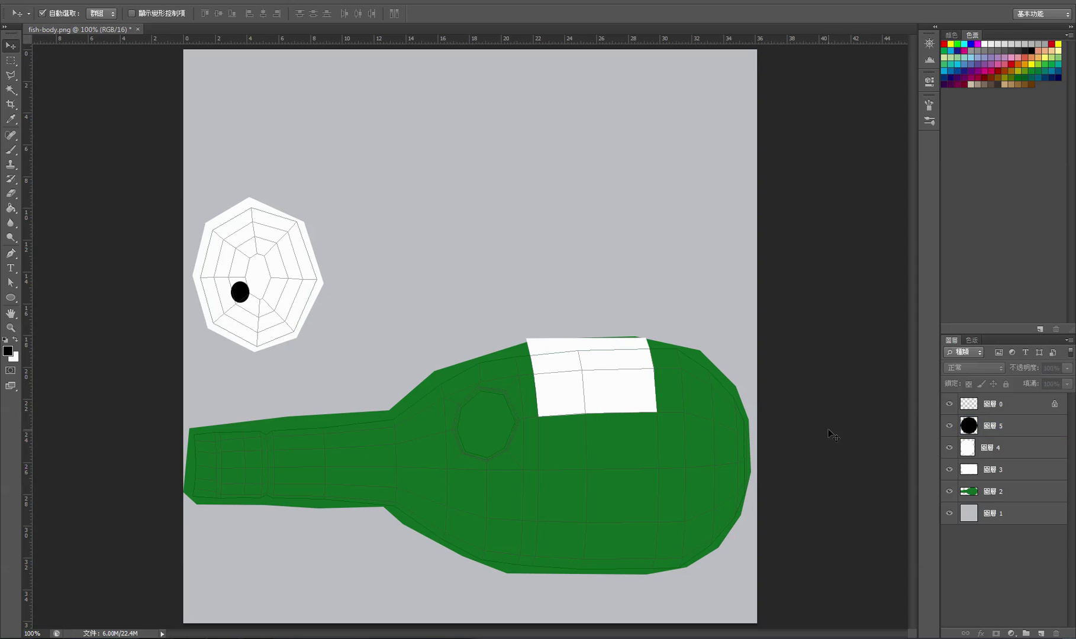
pyautogui.click(1016, 431)
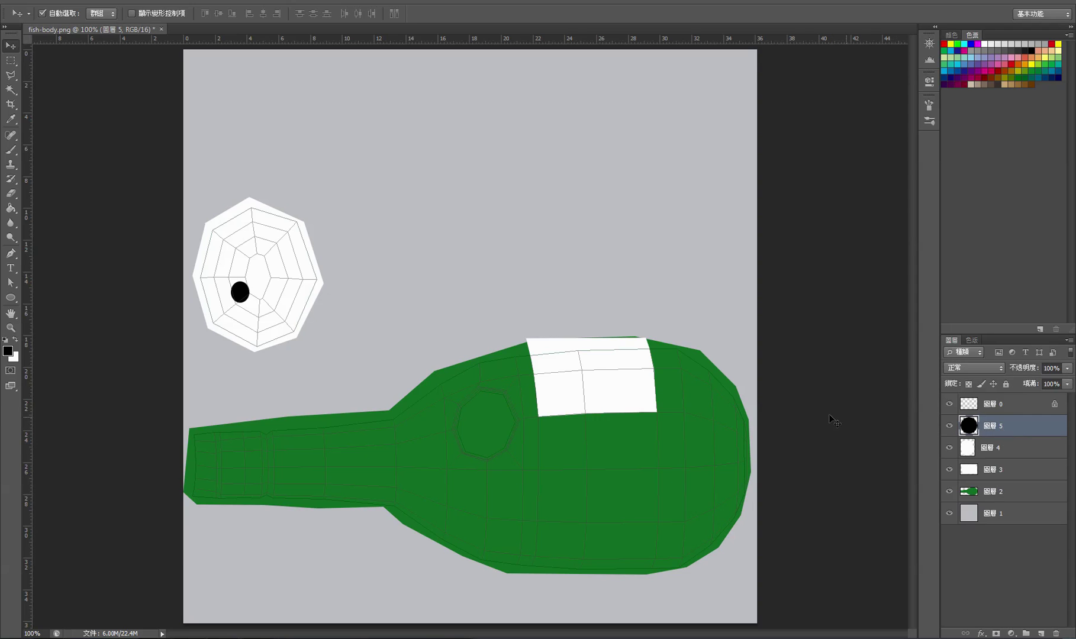
pyautogui.click(796, 408)
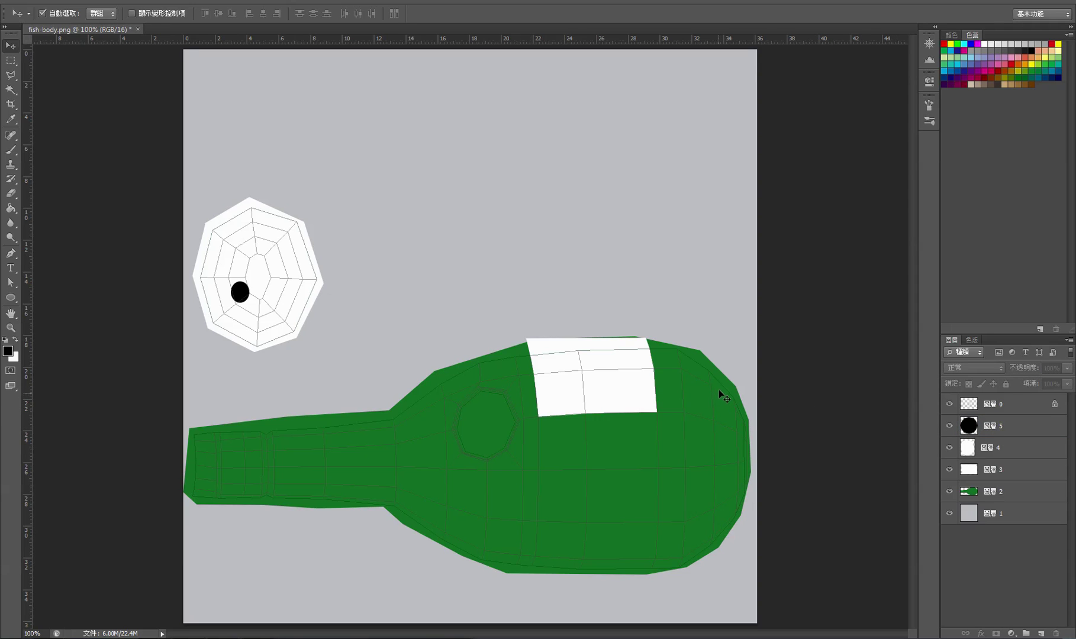
# Select the bottle's label layer 圖層 3 and set the foreground colour to the muted purple 827ab4.
pyautogui.hotkey('ctrl', '+')
pyautogui.moveTo(910, 373); pyautogui.dragTo(915, 390)
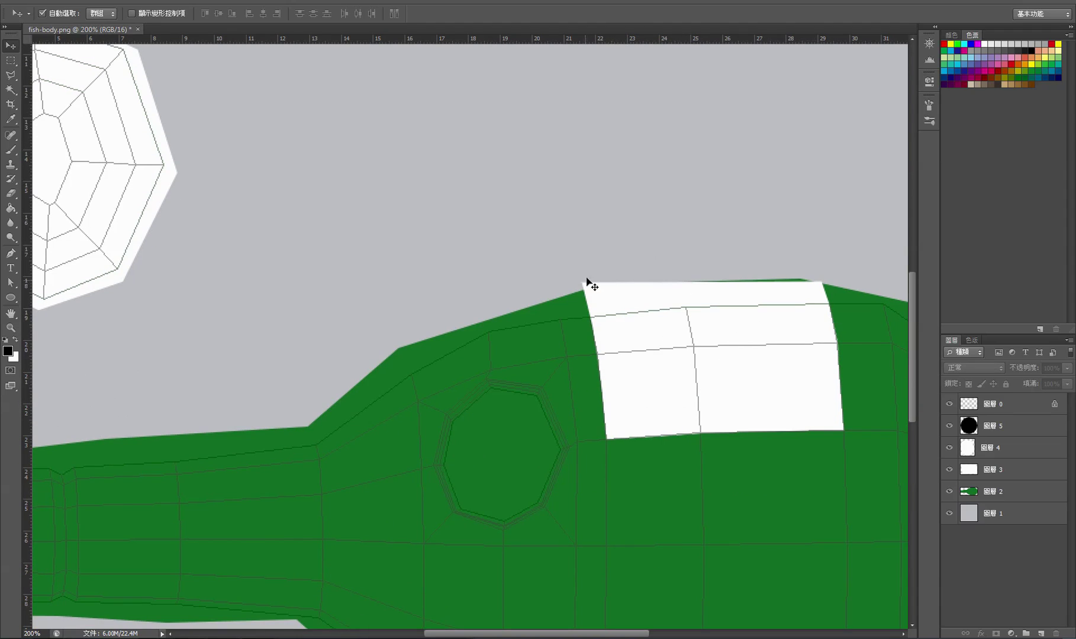
pyautogui.click(616, 308)
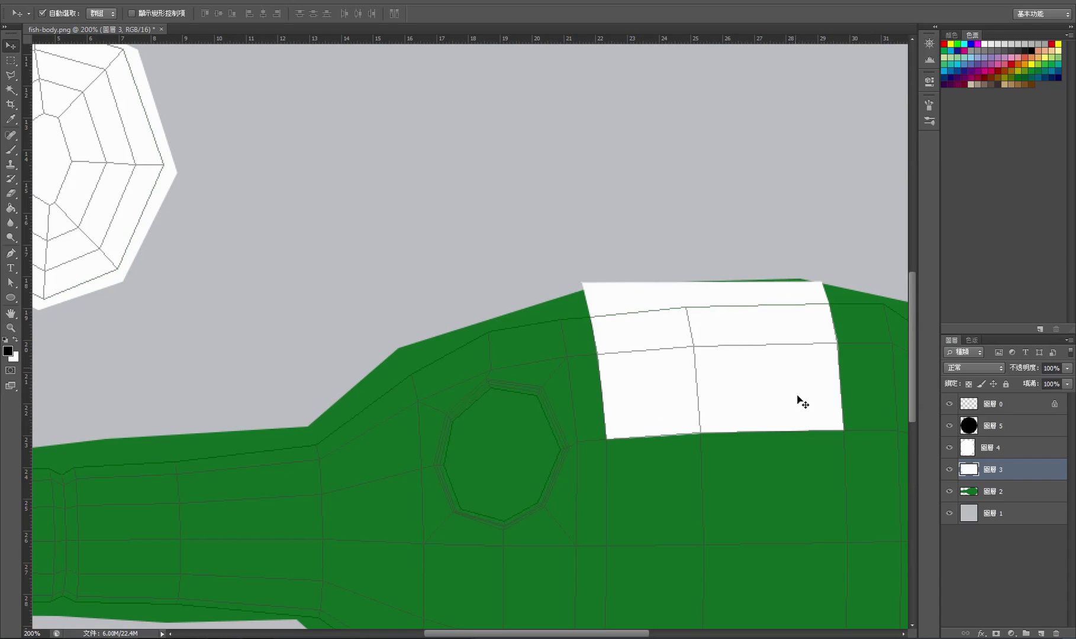
pyautogui.click(16, 342)
pyautogui.click(7, 352)
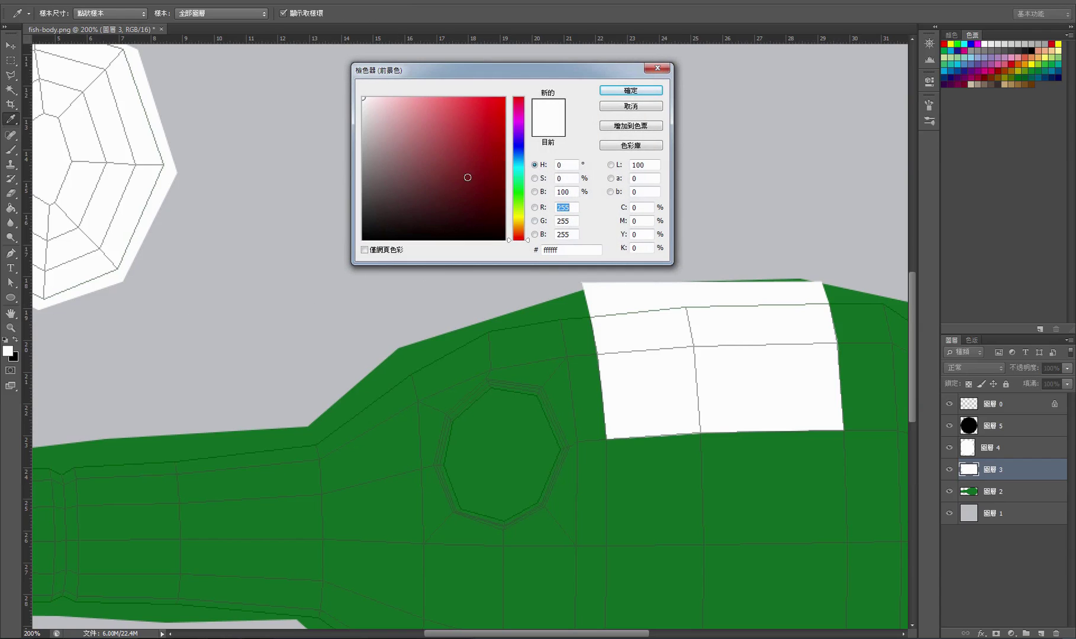
pyautogui.click(516, 184)
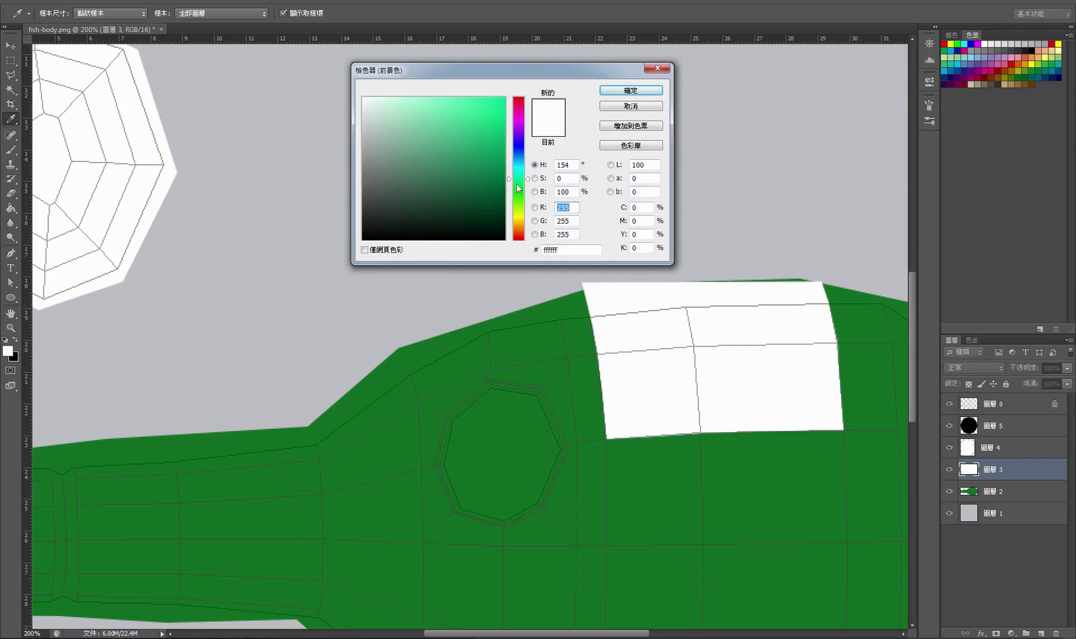
pyautogui.click(519, 151)
pyautogui.click(410, 142)
pyautogui.click(519, 131)
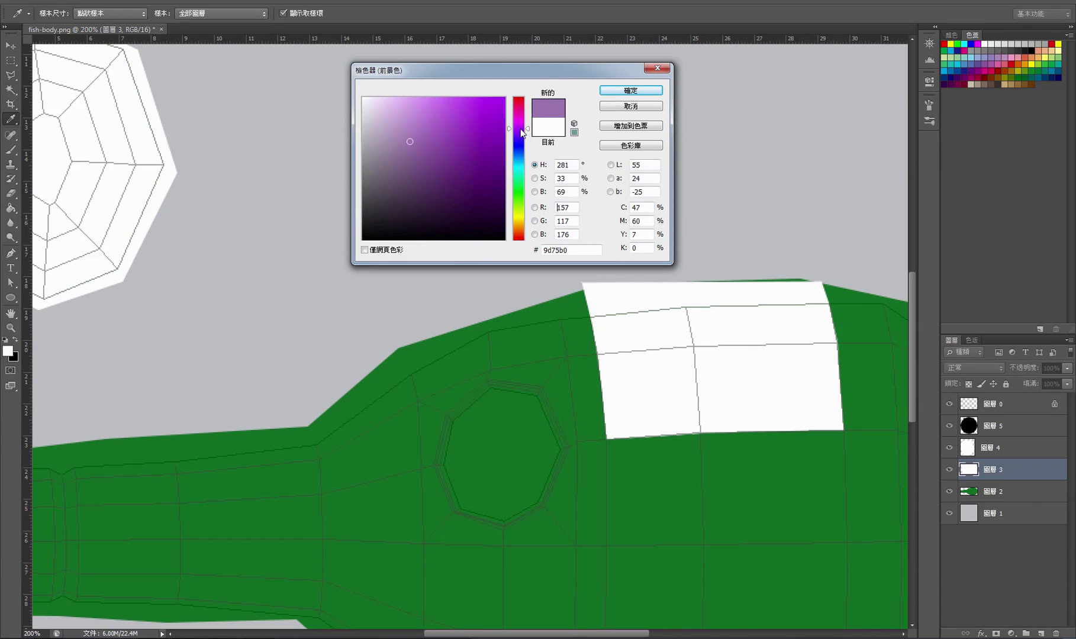
pyautogui.moveTo(397, 124); pyautogui.dragTo(407, 139)
pyautogui.moveTo(512, 131); pyautogui.dragTo(512, 142)
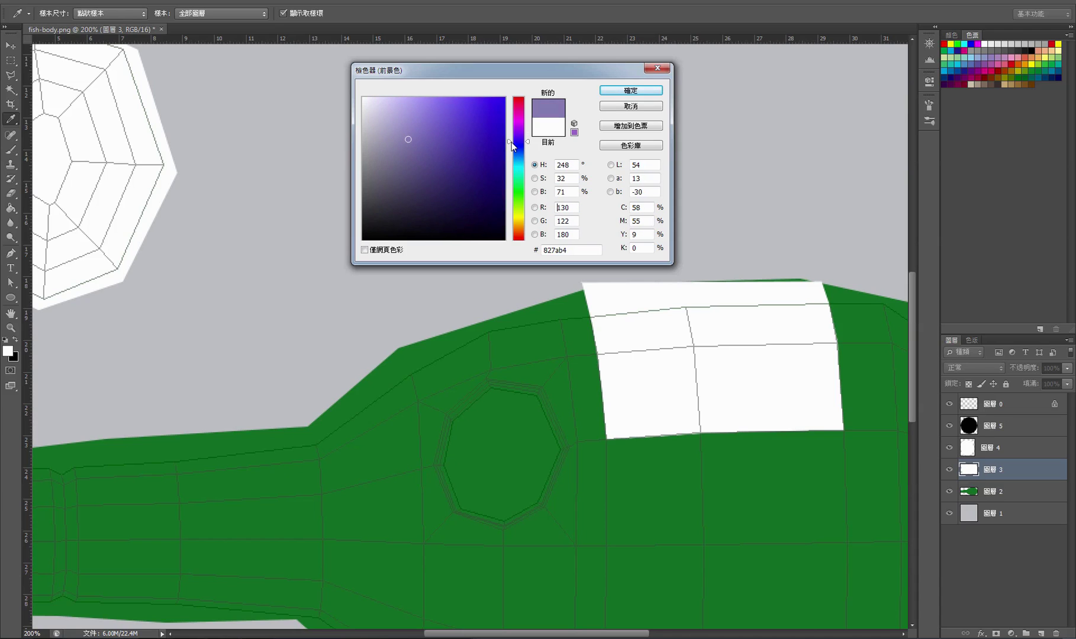
pyautogui.click(631, 92)
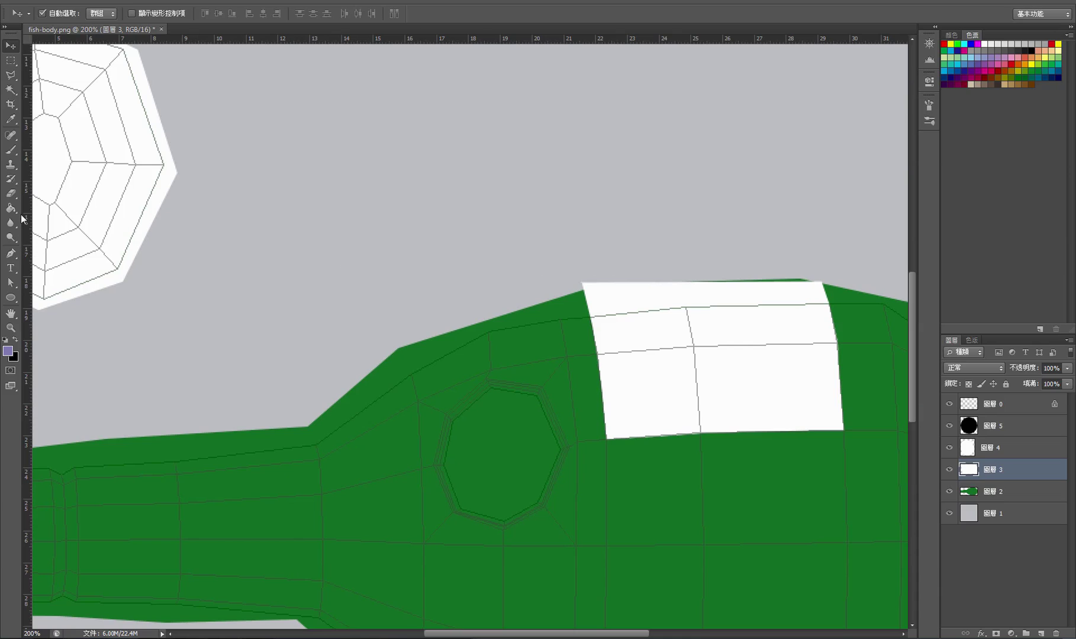
# Load the label's outline as a selection, fill it with the purple foreground colour on 圖層 3, and deselect.
pyautogui.click(10, 209)
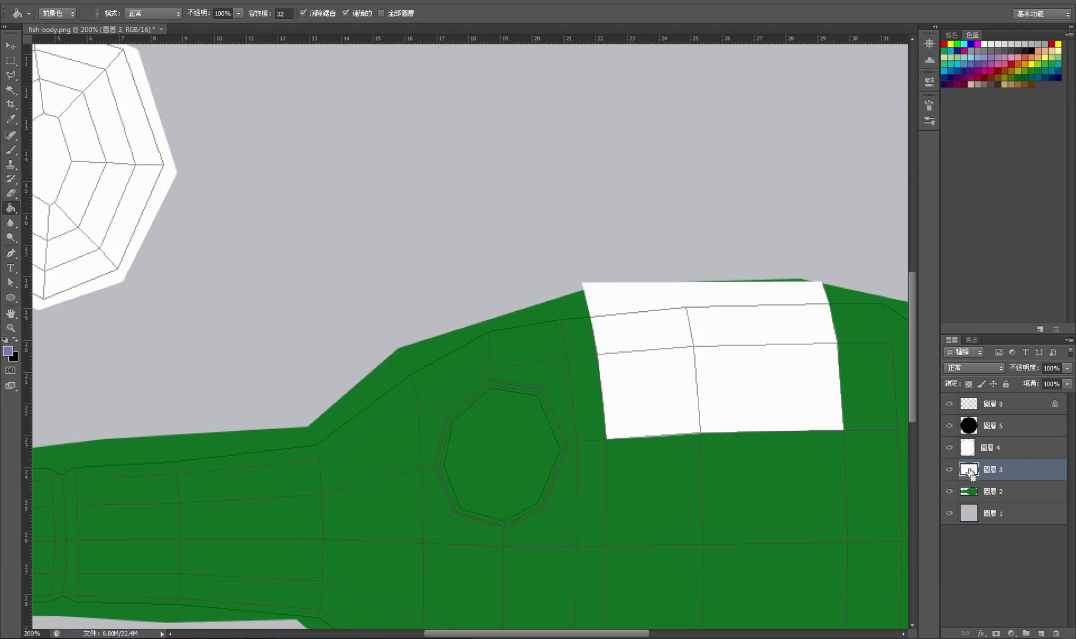
pyautogui.keyDown('ctrl'); pyautogui.click(969, 470); pyautogui.keyUp('ctrl')
pyautogui.click(678, 371)
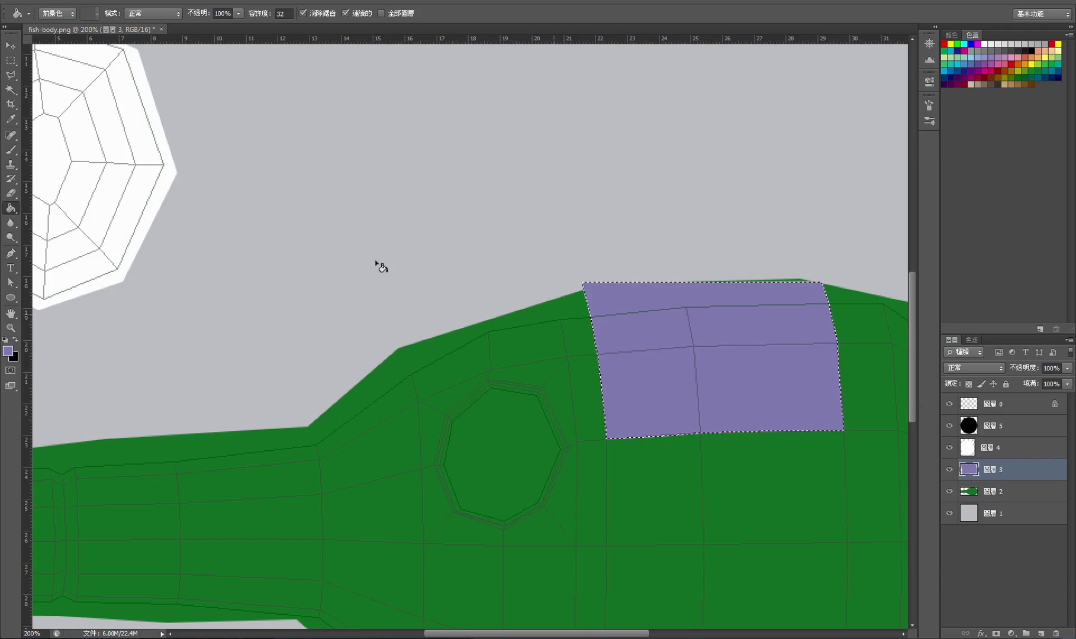
pyautogui.press('v')
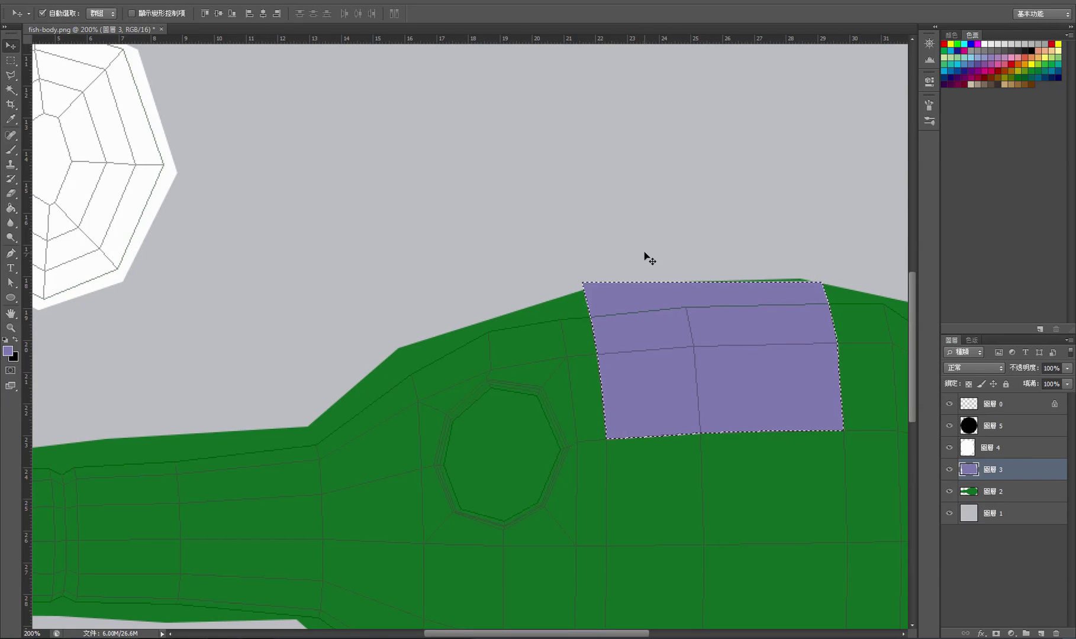
pyautogui.hotkey('ctrl', 'shift', 's')
pyautogui.click(825, 343)
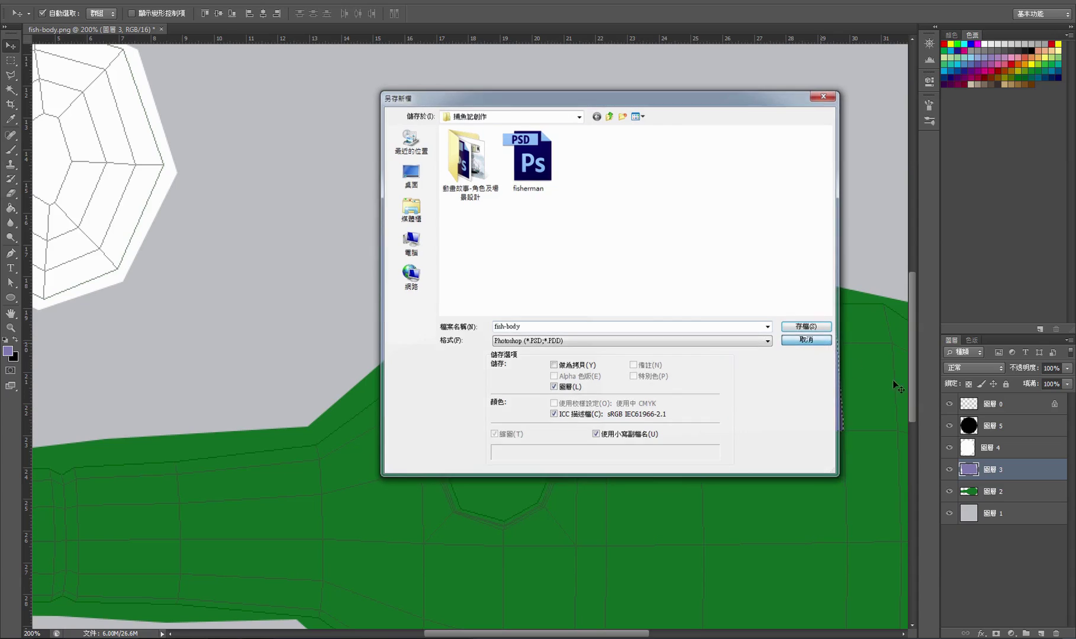
pyautogui.hotkey('ctrl', 'd')
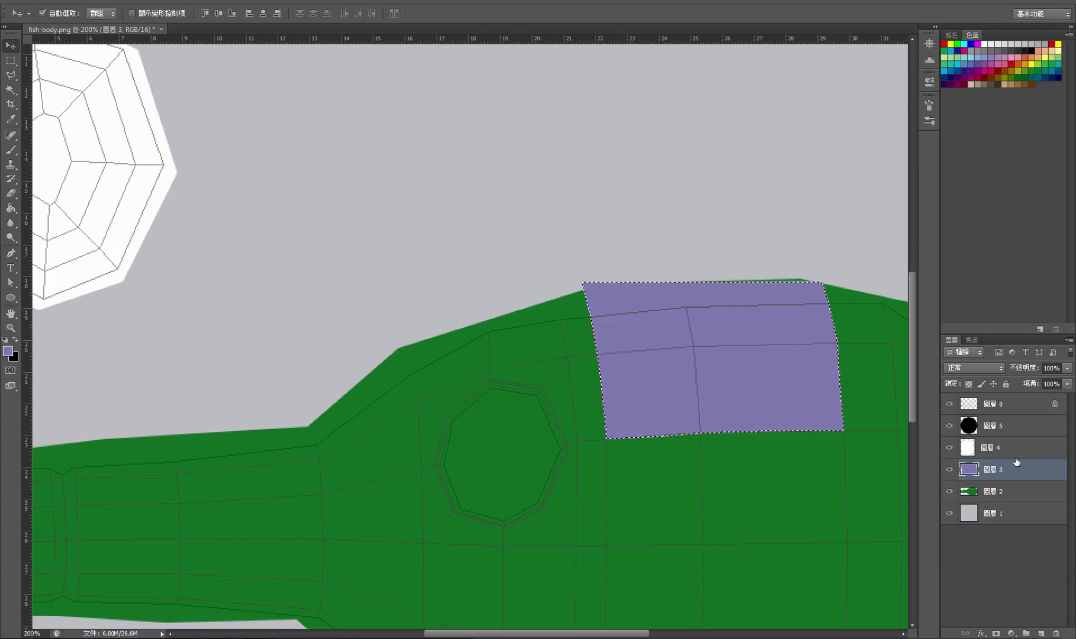
# Add a new normal-mode layer at 100% opacity directly above the label layer 圖層 3.
pyautogui.click(1069, 341)
pyautogui.click(1012, 346)
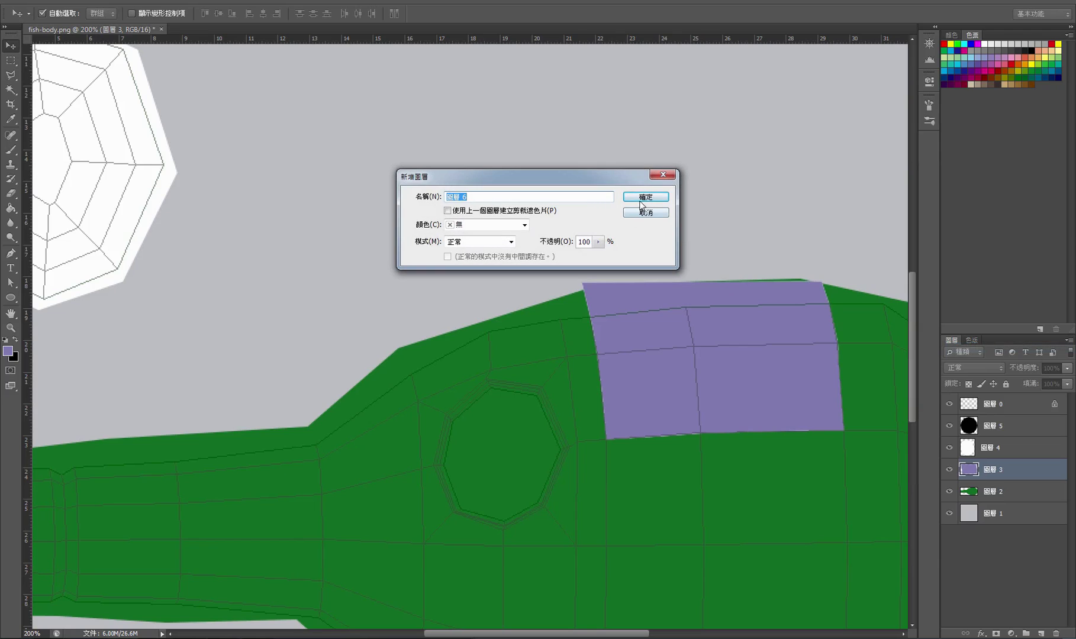
pyautogui.press('Return')
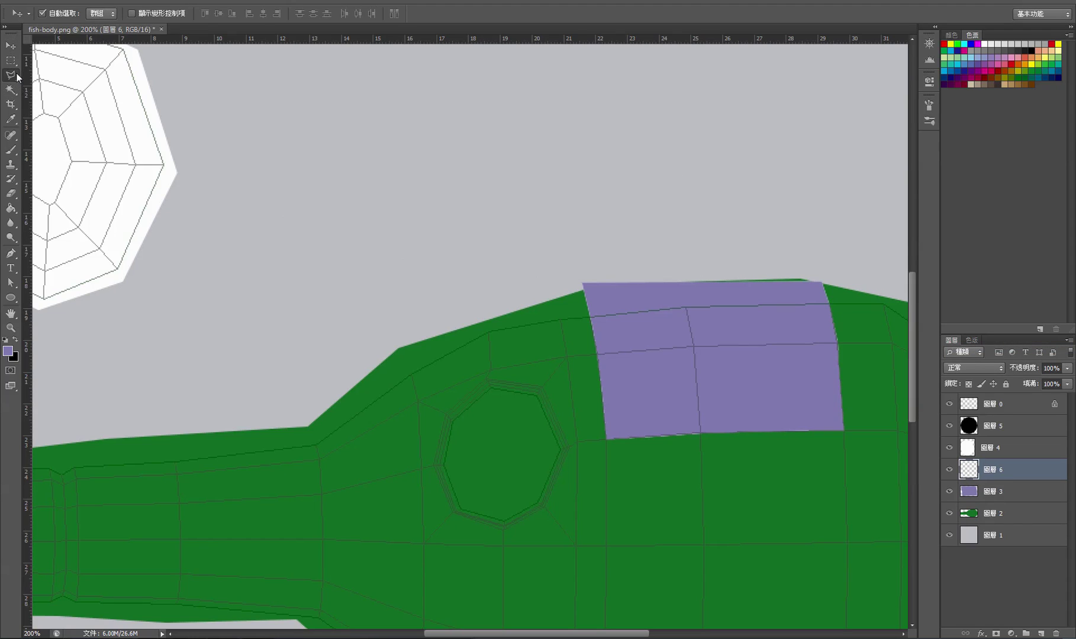
# Outline a smaller panel inside the purple label with the Polygonal Lasso, leaving a border at both sides and below and overshooting the upper edge.
pyautogui.click(16, 74)
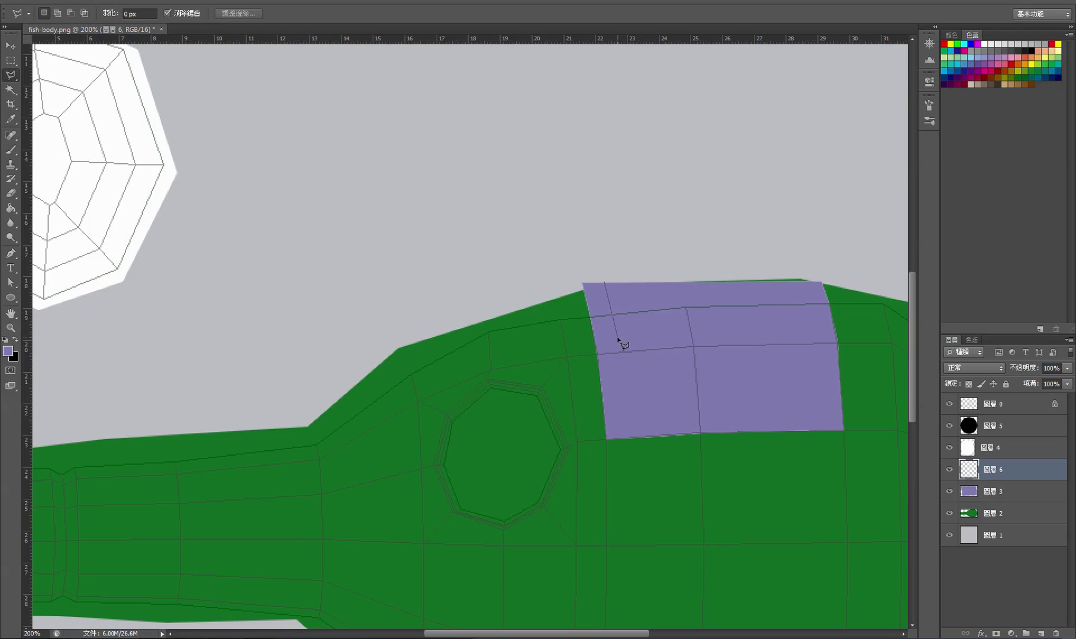
pyautogui.click(627, 415)
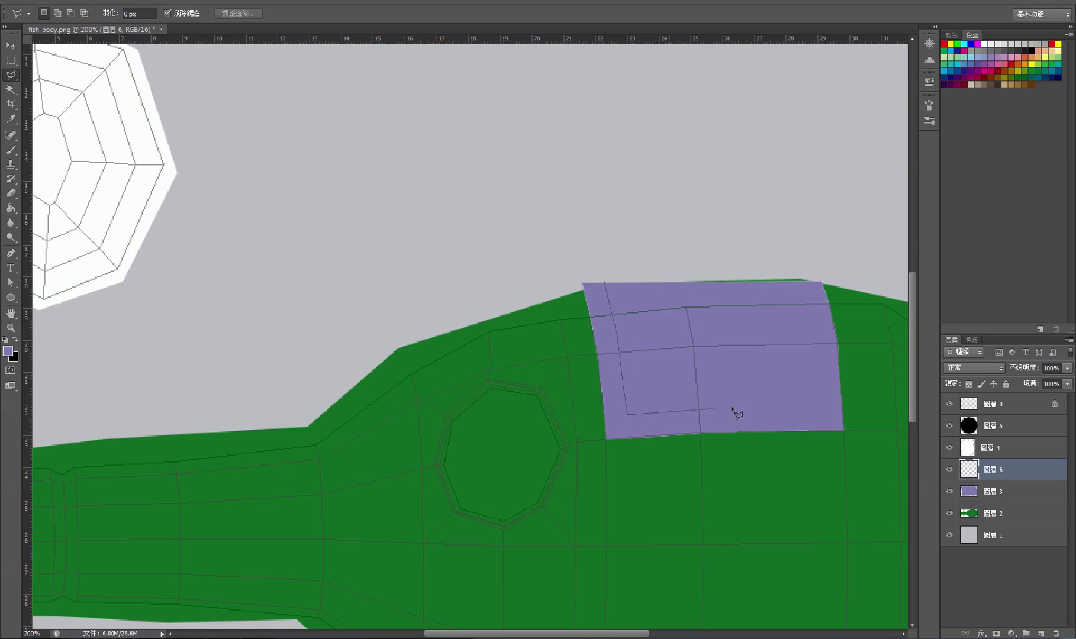
pyautogui.click(823, 406)
pyautogui.click(801, 270)
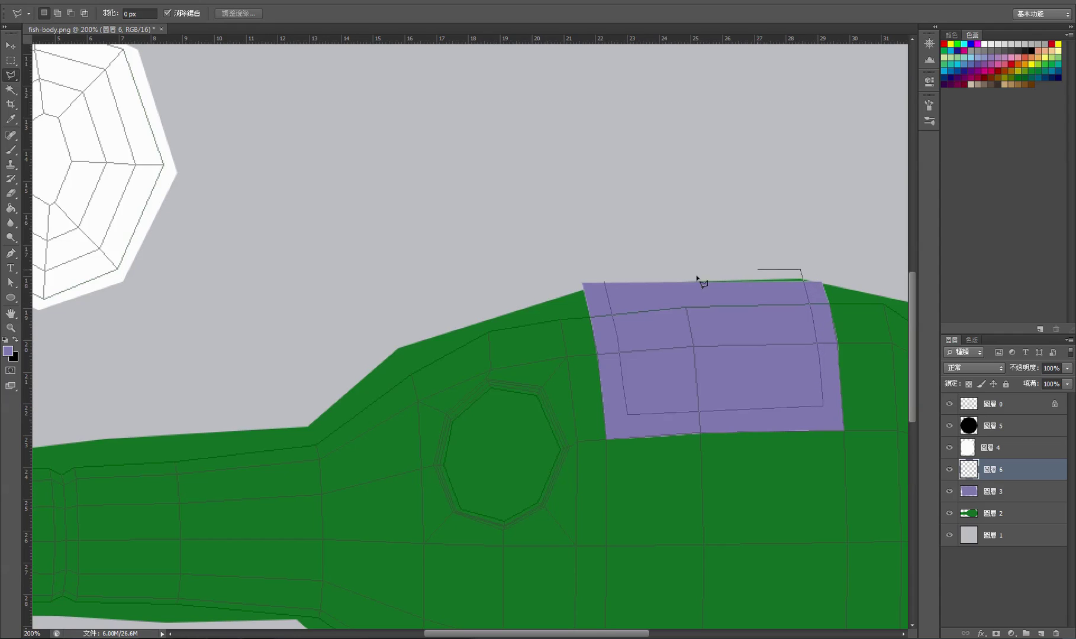
pyautogui.click(603, 283)
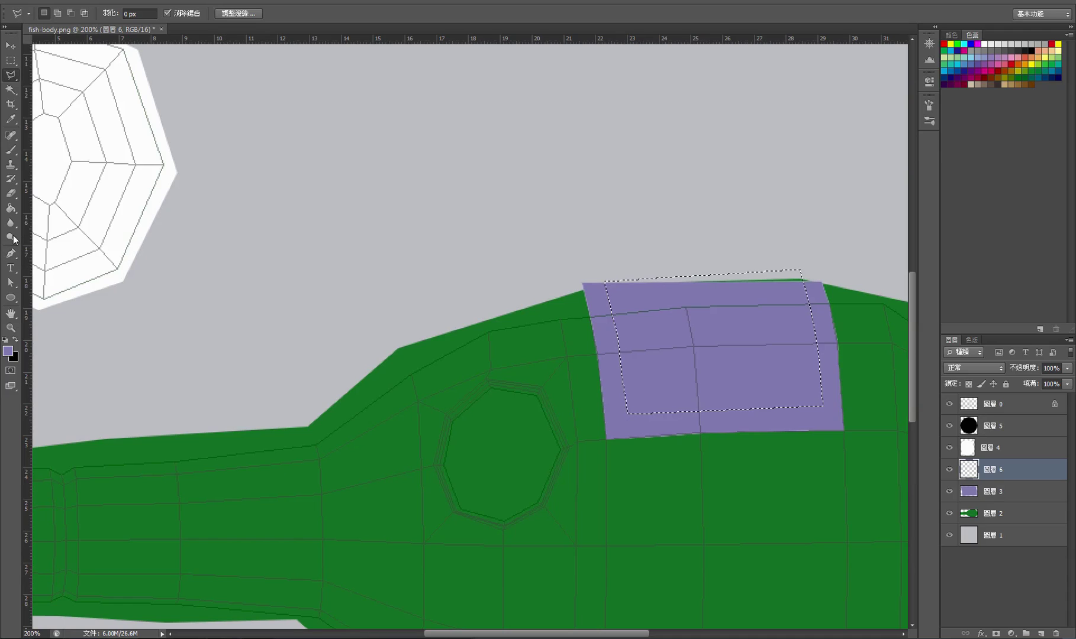
# Set the foreground colour to white and fill the inner label selection on 圖層 6 with the Paint Bucket.
pyautogui.click(11, 209)
pyautogui.click(5, 340)
pyautogui.click(15, 340)
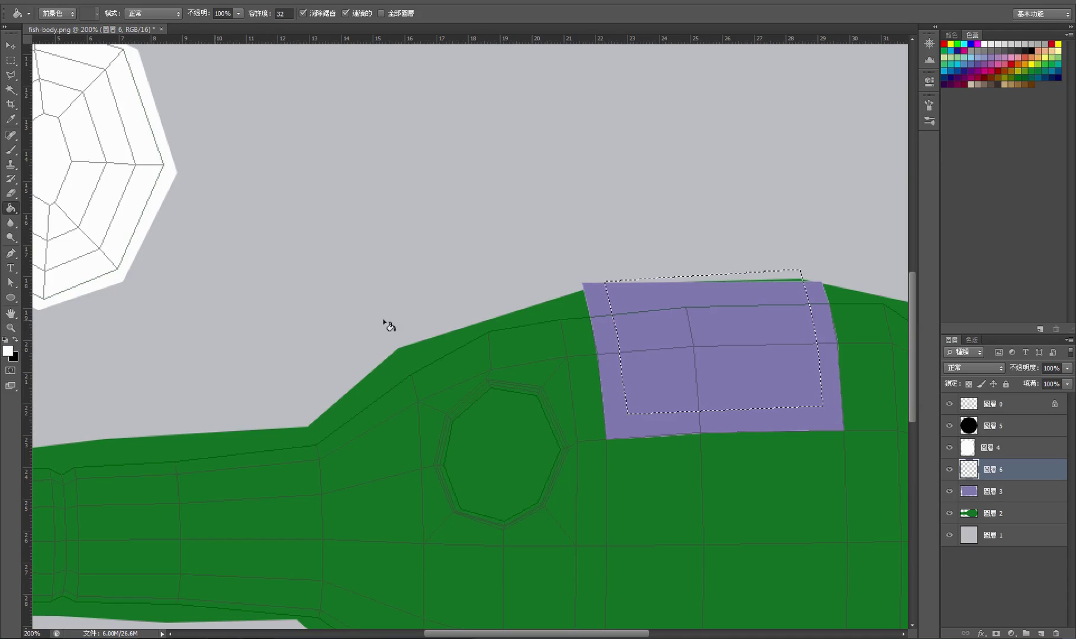
pyautogui.click(691, 323)
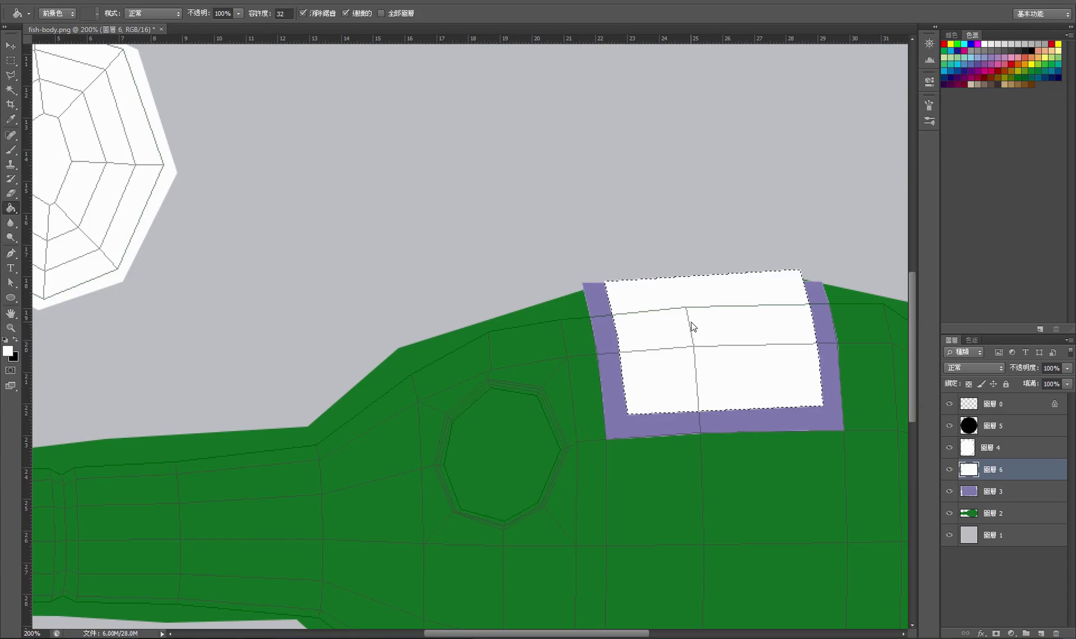
# Deselect the inner label panel and hide the UV wireframe layer at the top of the layer stack.
pyautogui.hotkey('ctrl', 'd')
pyautogui.scroll(-2, 508, 257)
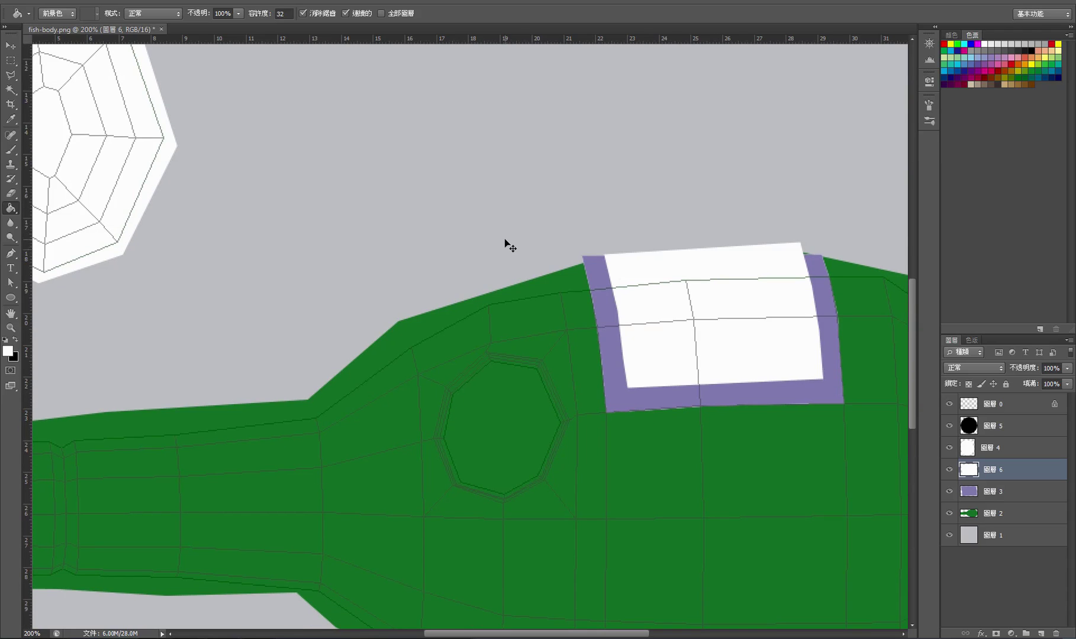
pyautogui.hotkey('ctrl', '-')
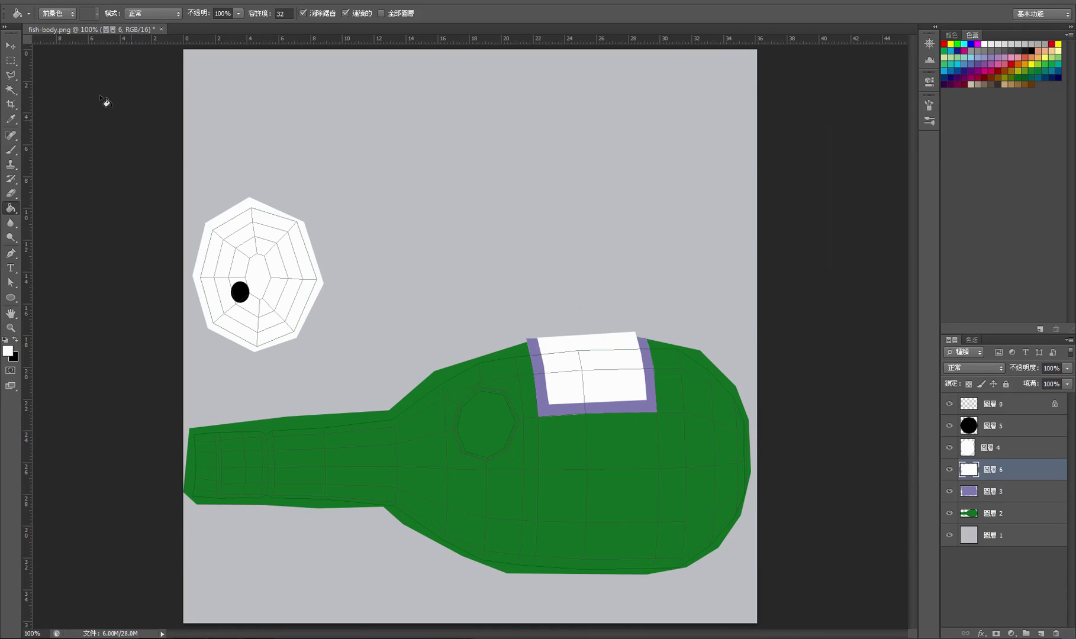
pyautogui.click(11, 45)
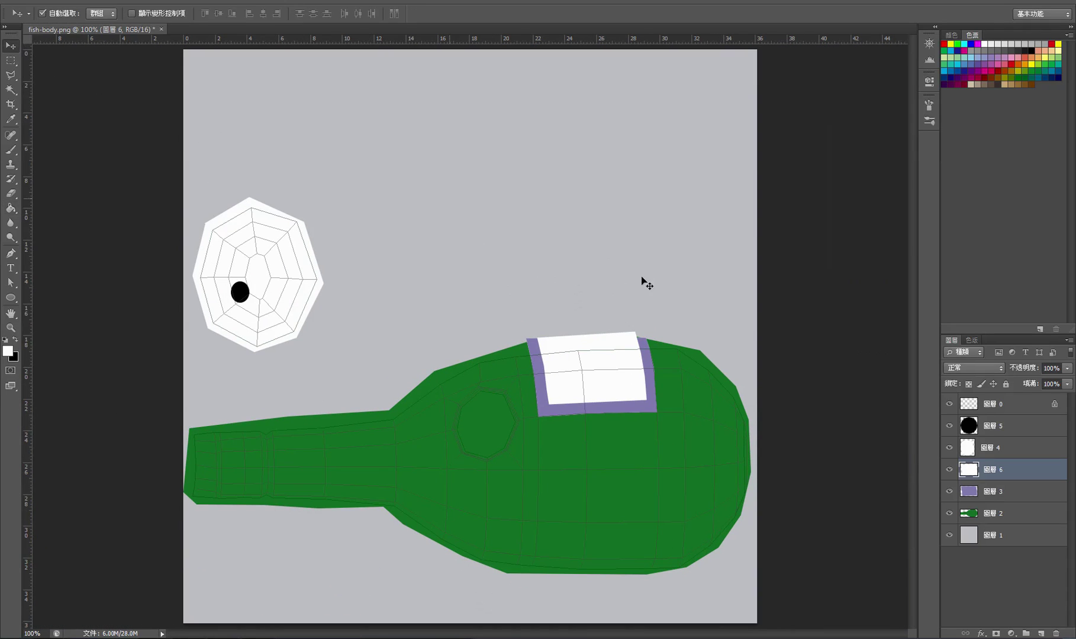
pyautogui.click(950, 403)
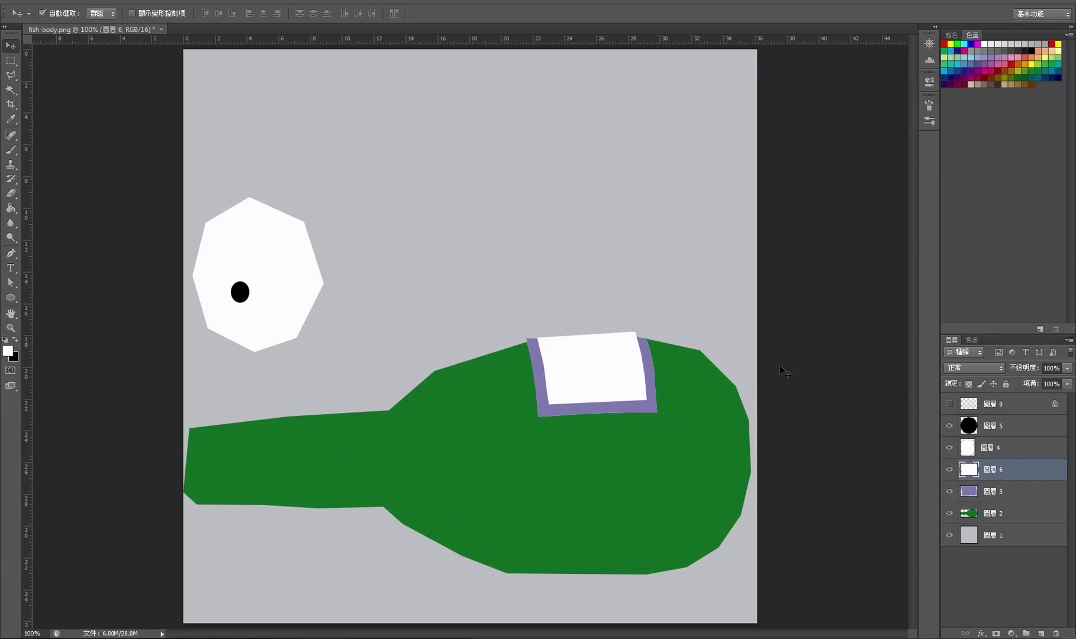
# Export the map for web as a JPEG, overwriting fish-body-map.jpg and accepting the file-name compatibility warning.
pyautogui.click(33, 2)
pyautogui.click(61, 159)
pyautogui.click(615, 466)
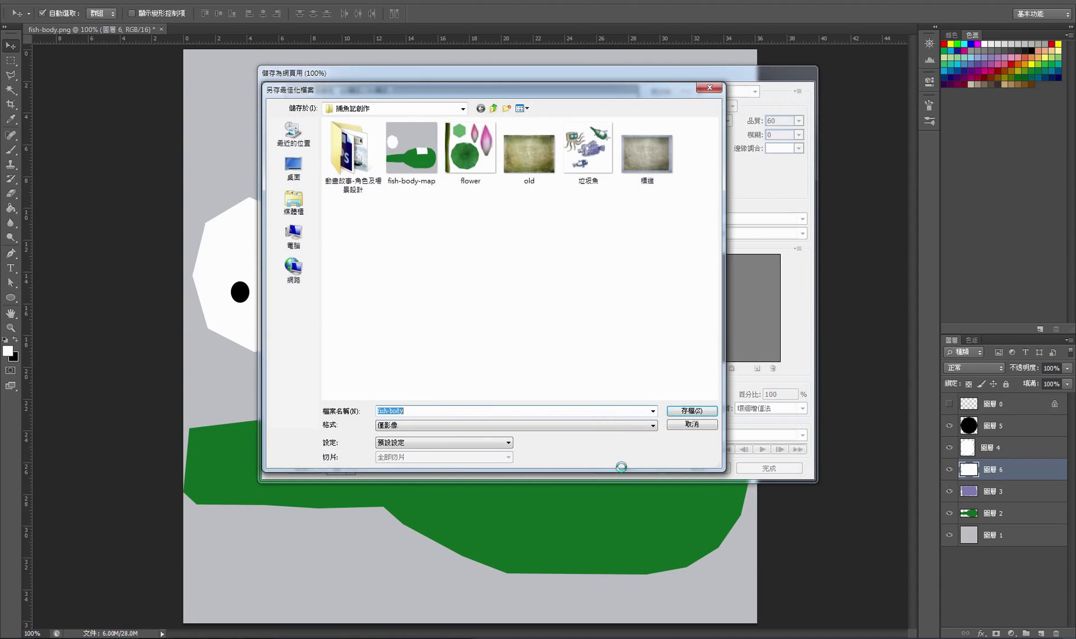
pyautogui.click(411, 153)
pyautogui.click(691, 411)
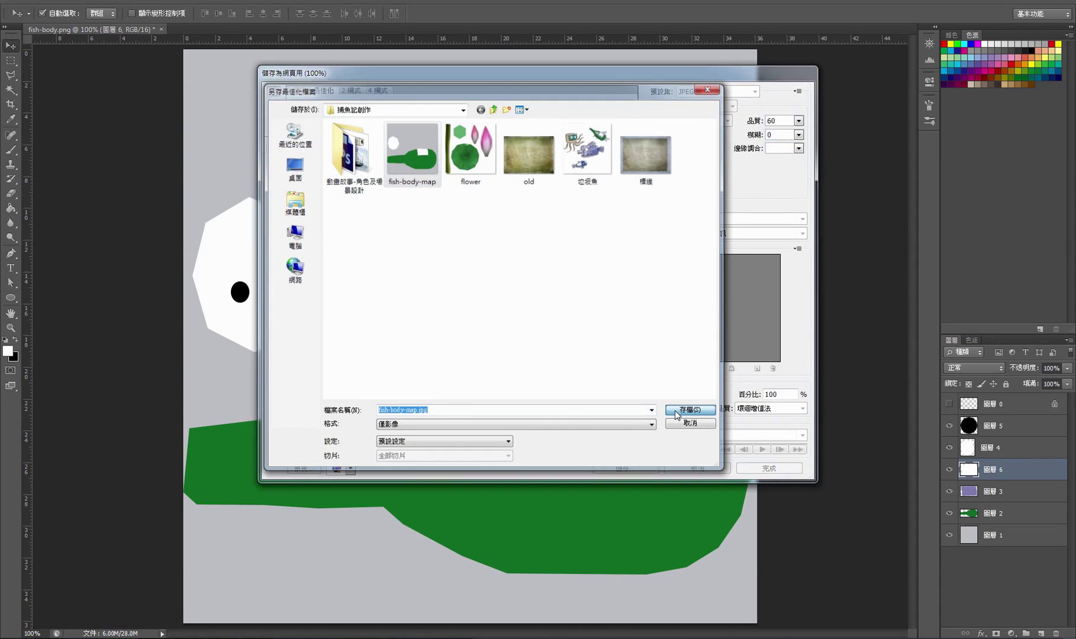
pyautogui.click(612, 301)
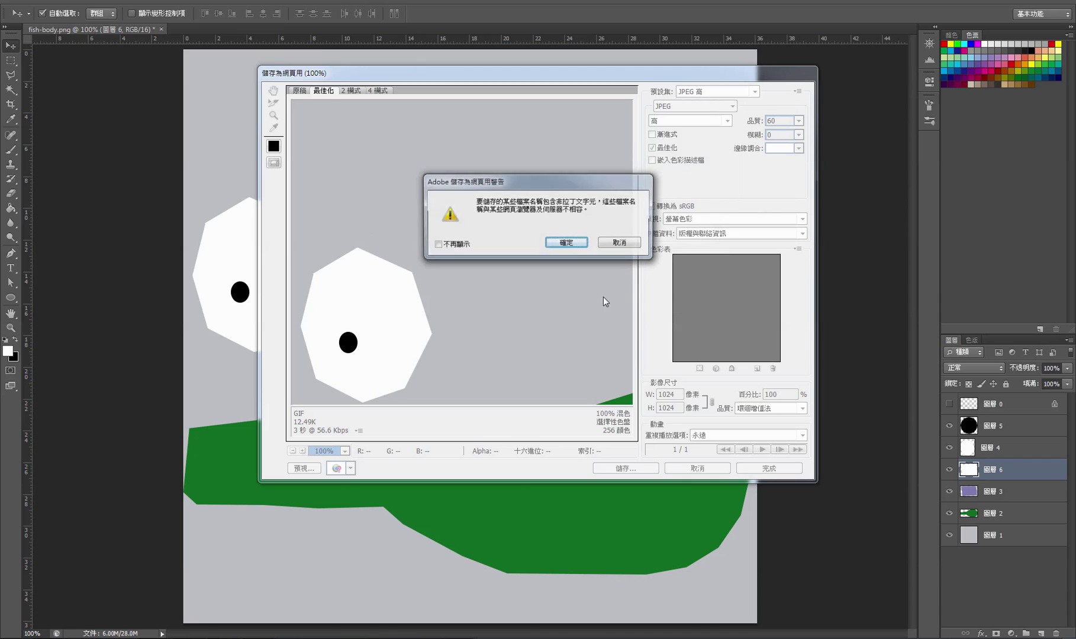
pyautogui.click(568, 244)
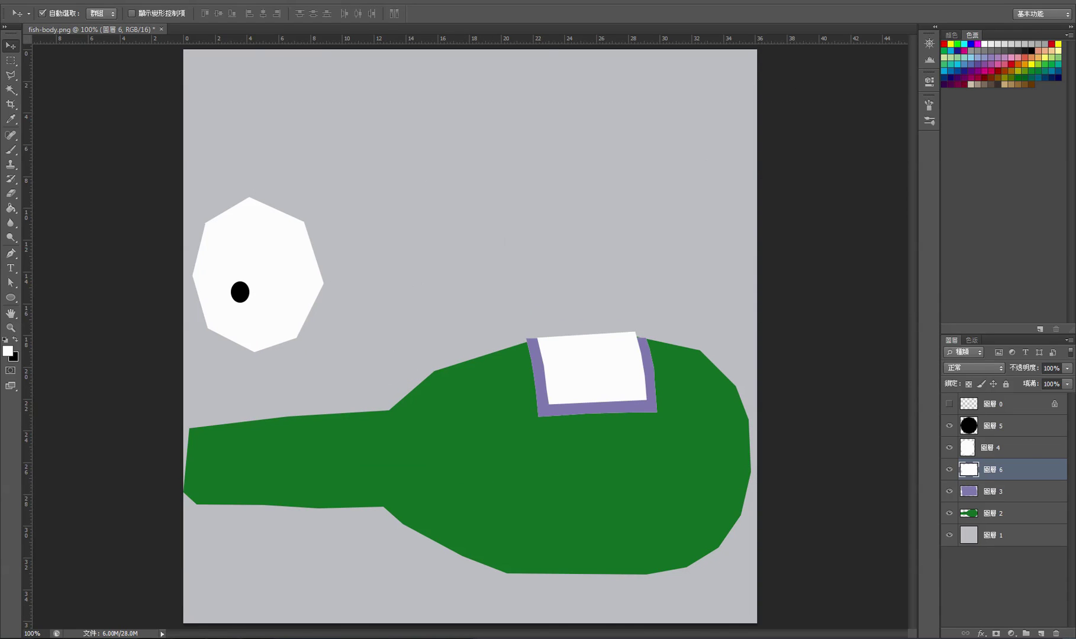
# Switch to 3ds Max and turn off the edged-faces display in the perspective viewport to show the textured fish without wireframe.
pyautogui.hotkey('alt', 'Tab')
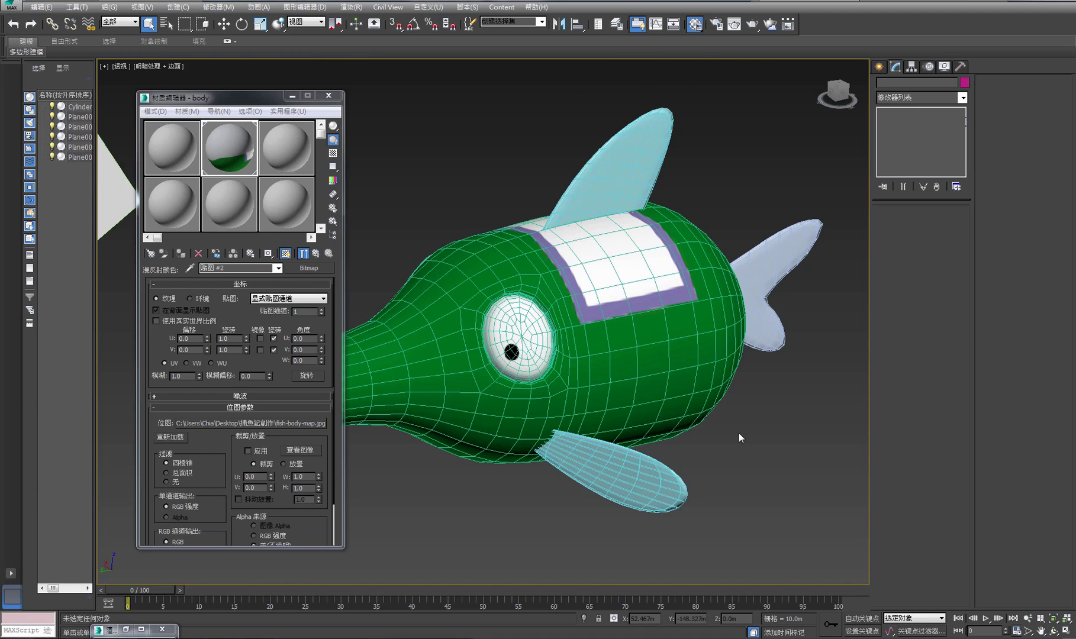
pyautogui.click(1054, 631)
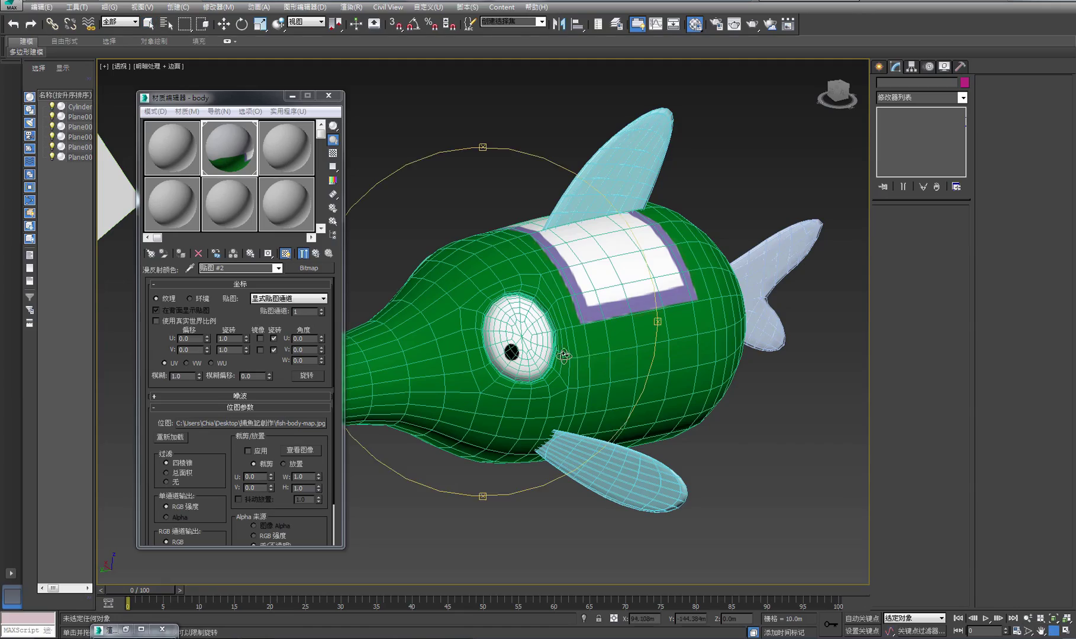
pyautogui.moveTo(564, 355); pyautogui.dragTo(506, 351)
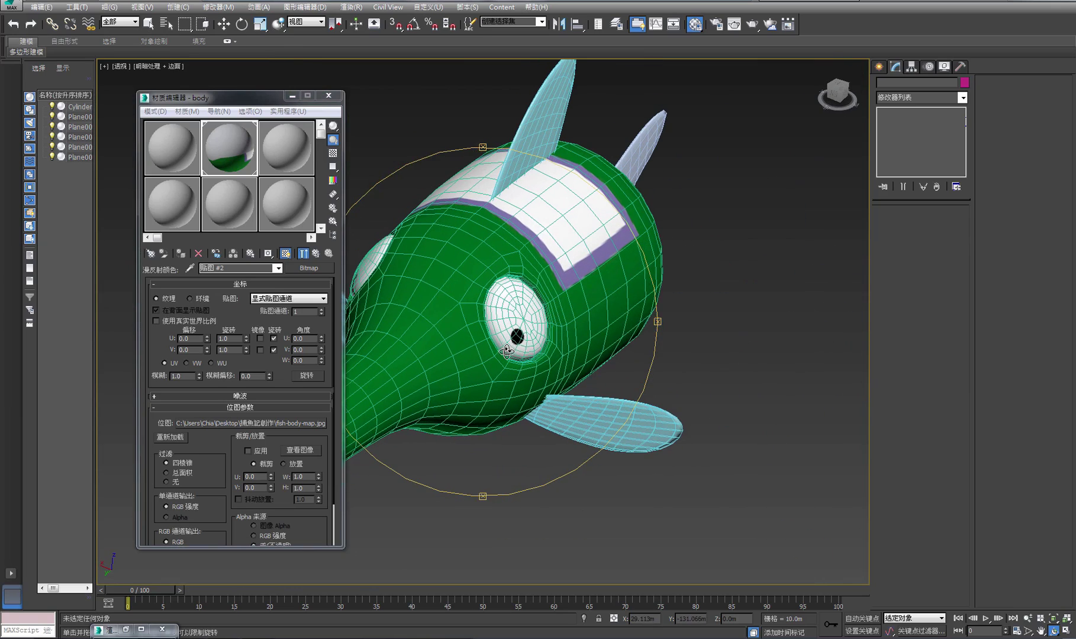
pyautogui.rightClick(727, 336)
pyautogui.click(175, 66)
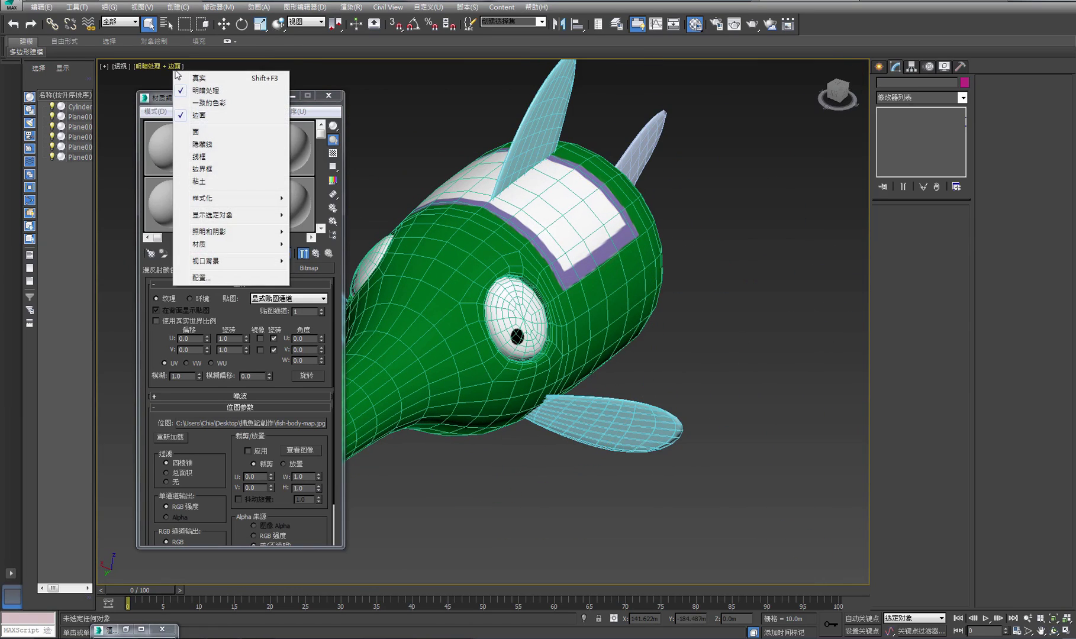
pyautogui.click(187, 119)
pyautogui.moveTo(663, 408); pyautogui.dragTo(861, 569, button='middle')
pyautogui.click(1053, 632)
pyautogui.moveTo(483, 324); pyautogui.dragTo(466, 298)
pyautogui.rightClick(489, 174)
# Return to the body material's parent level and set its specular level to 34 and glossiness to 24.
pyautogui.click(235, 139)
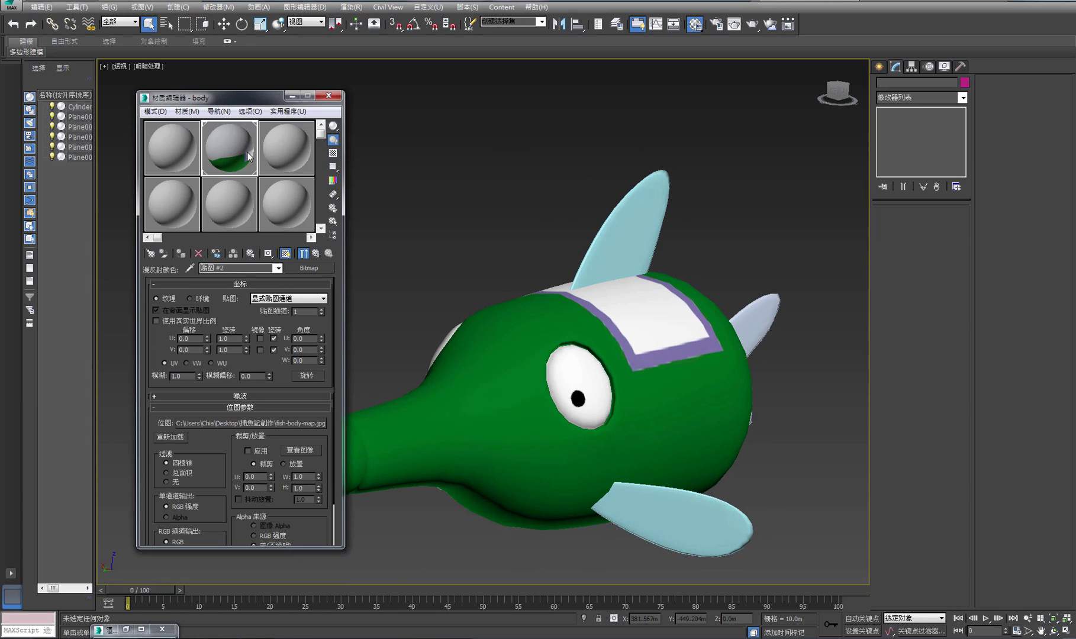
pyautogui.click(316, 254)
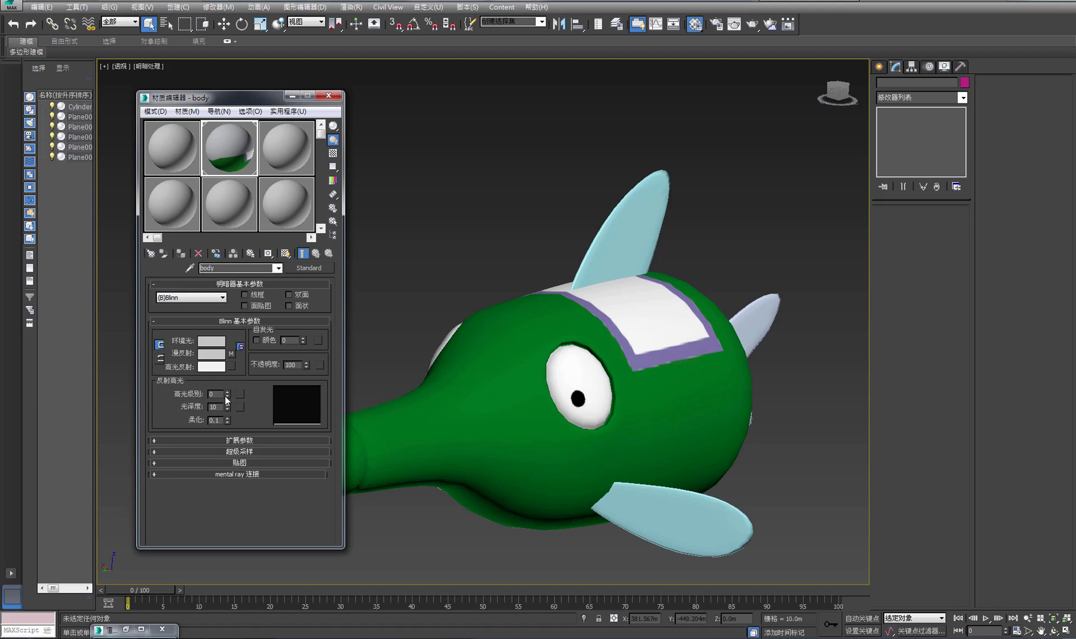
pyautogui.moveTo(227, 395)
pyautogui.mouseDown()
pyautogui.moveTo(232, 370)
pyautogui.moveTo(235, 400)
pyautogui.mouseUp()
# Frame the whole fish and render the perspective view to check its glossy body material, then close the render window.
pyautogui.middleClick(736, 432)
pyautogui.scroll(-2, 738, 430)
pyautogui.moveTo(705, 407); pyautogui.dragTo(634, 350, button='middle')
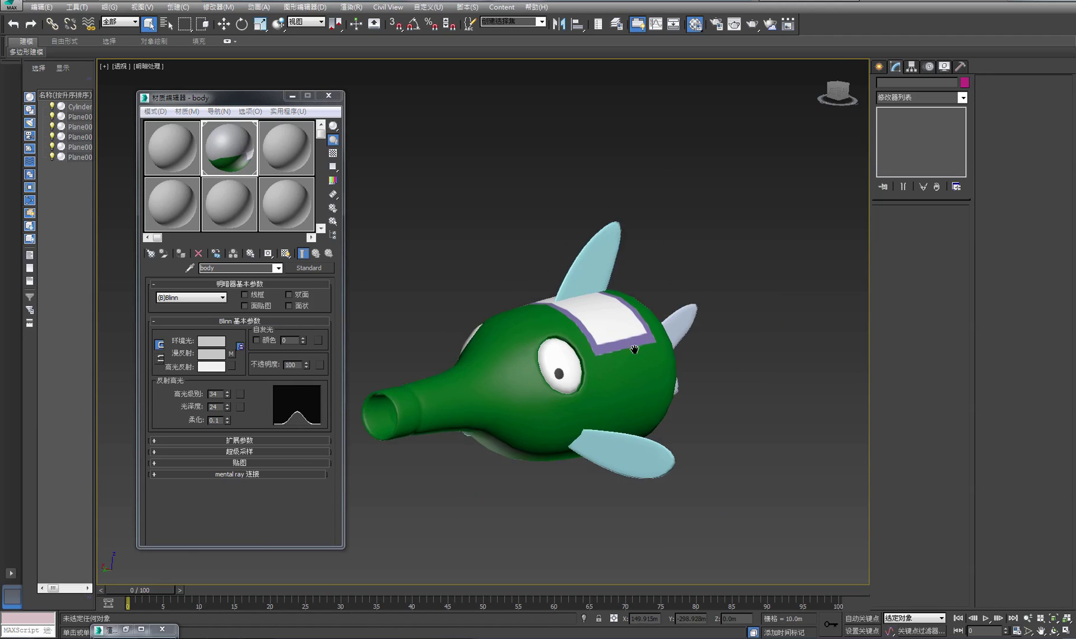
pyautogui.scroll(2, 634, 349)
pyautogui.click(752, 25)
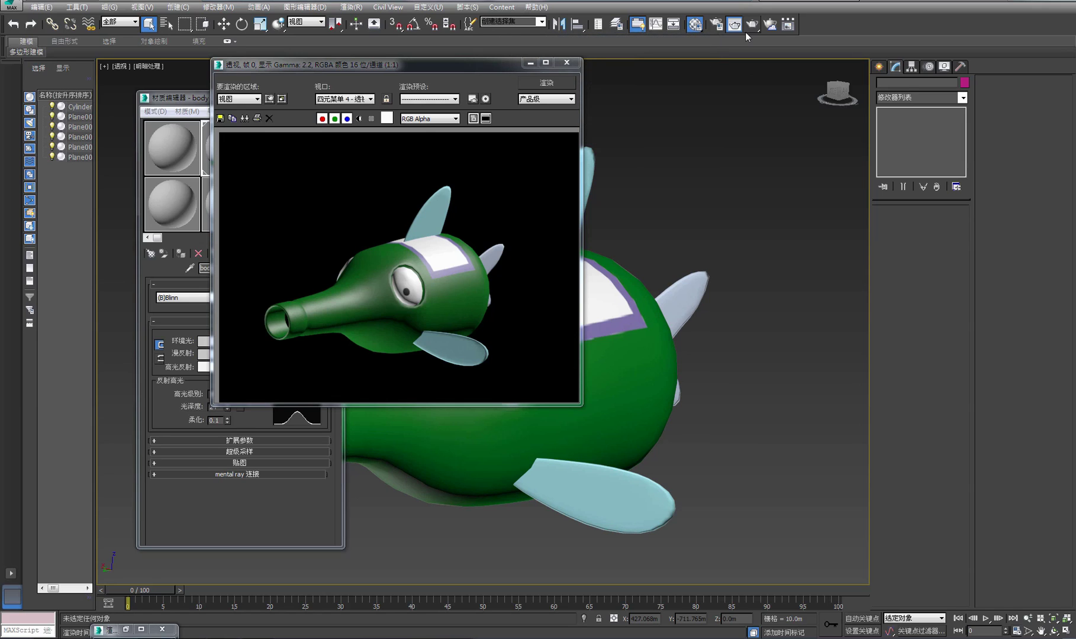
pyautogui.click(568, 62)
# Examine the fish's eyes, label and body highlights in the shaded viewport from the front and side.
pyautogui.moveTo(770, 384); pyautogui.dragTo(793, 358, button='middle')
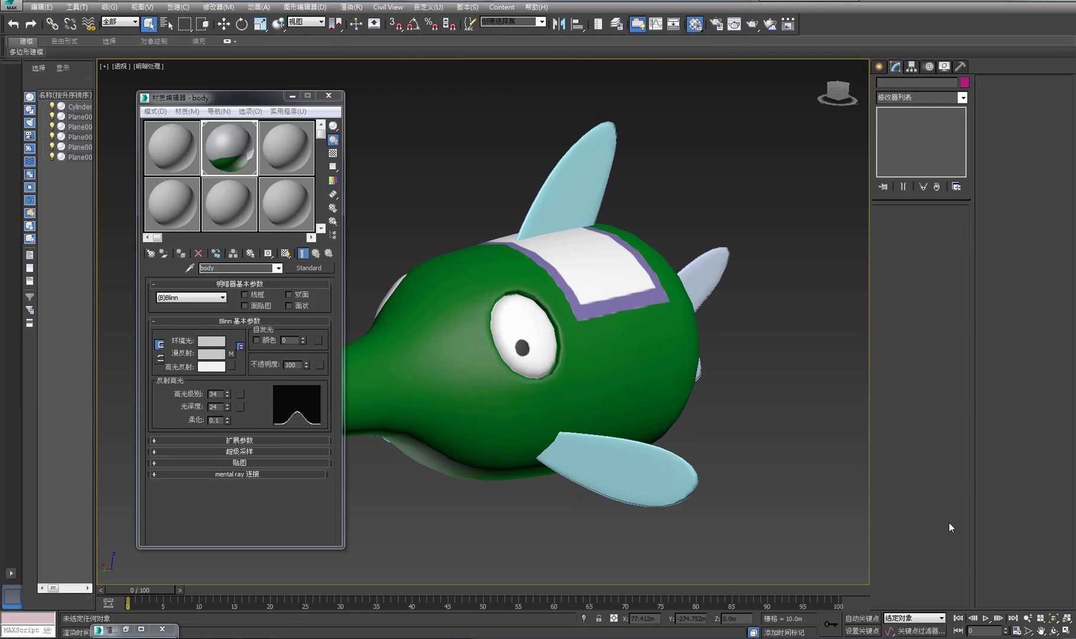
pyautogui.click(1054, 631)
pyautogui.moveTo(580, 278); pyautogui.dragTo(518, 379)
pyautogui.scroll(4, 565, 356)
pyautogui.scroll(-3, 604, 327)
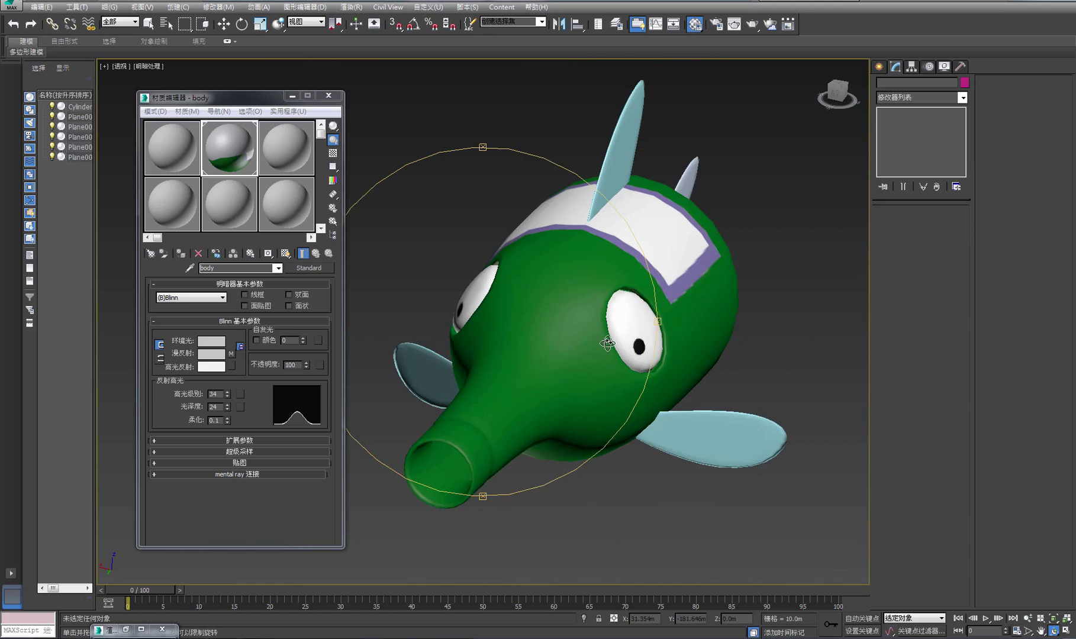
pyautogui.moveTo(605, 327)
pyautogui.mouseDown()
pyautogui.moveTo(527, 311)
pyautogui.moveTo(582, 305)
pyautogui.moveTo(594, 336)
pyautogui.mouseUp()
pyautogui.scroll(3, 628, 333)
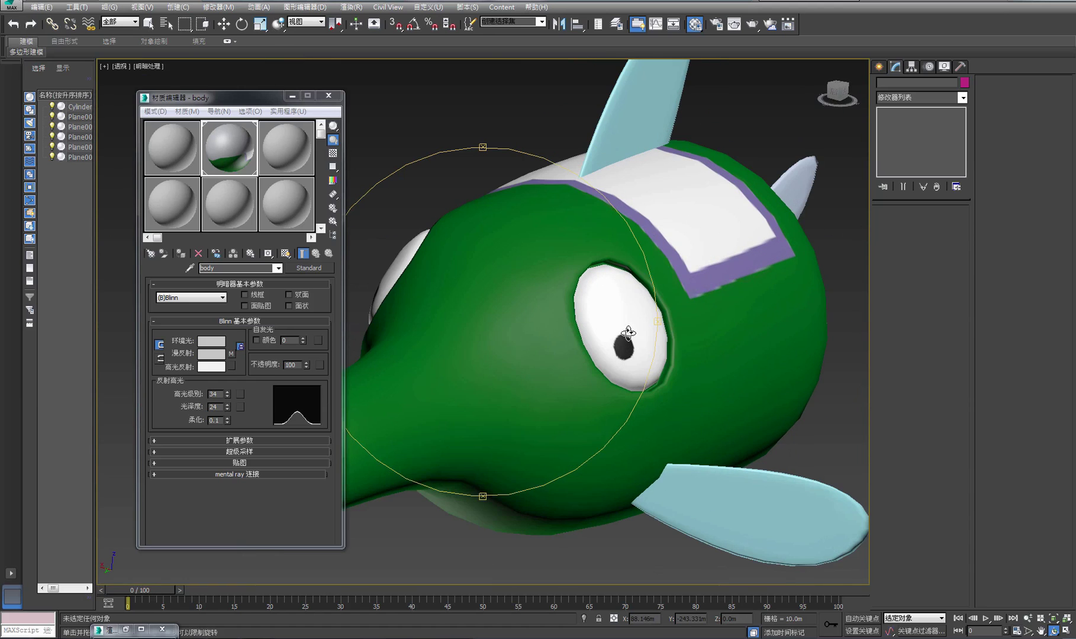
pyautogui.rightClick(747, 134)
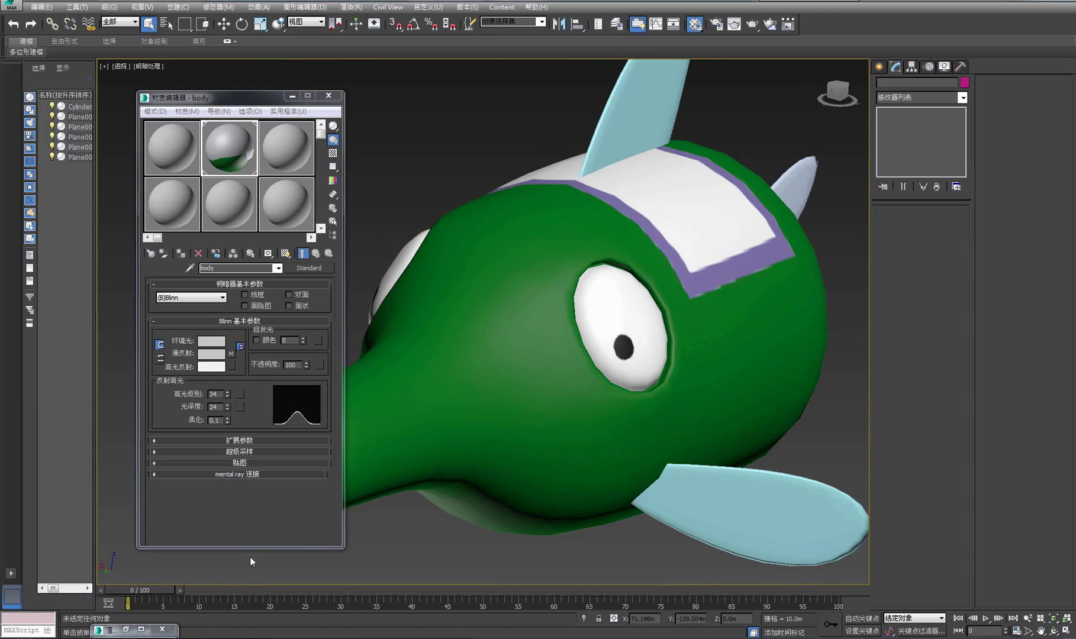
# Switch to Photoshop and open the grunge texture image old.jpg from the project folder.
pyautogui.hotkey('alt', 'Tab')
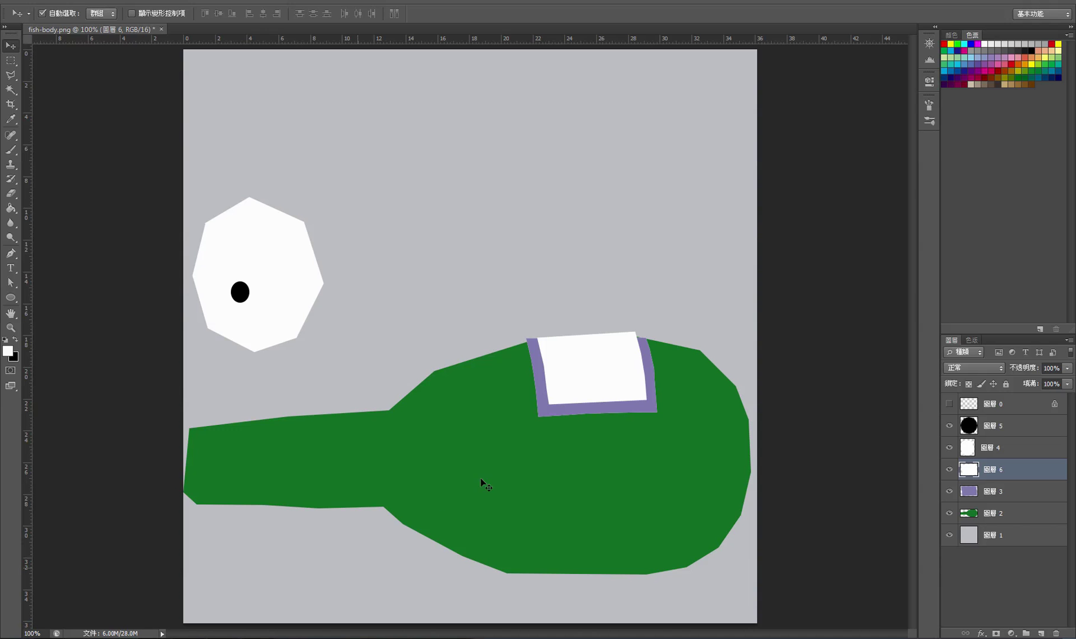
pyautogui.click(35, 3)
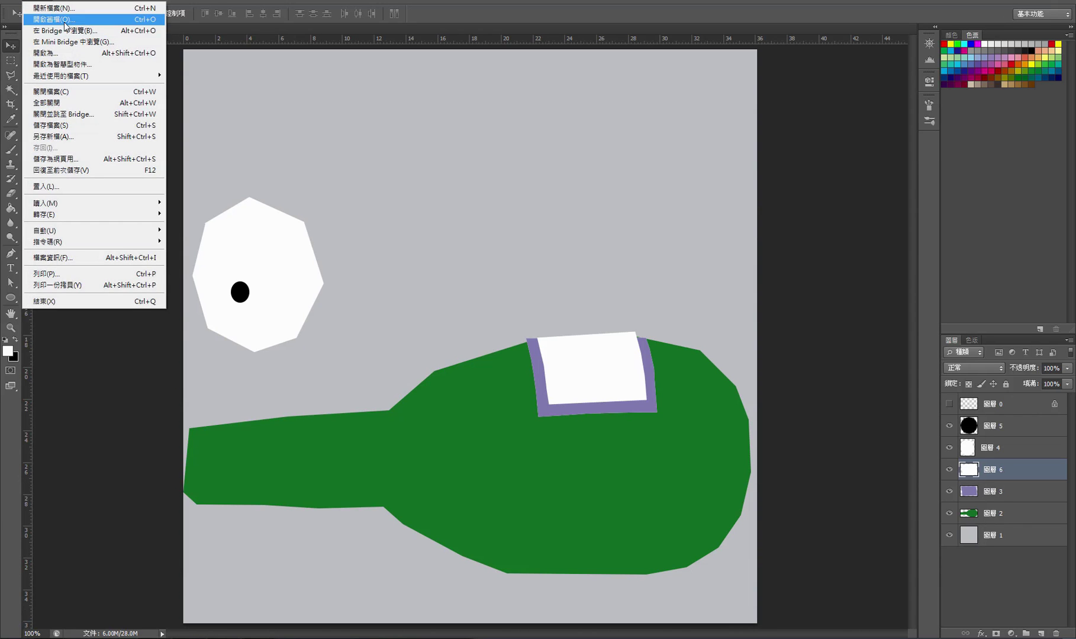
pyautogui.click(53, 19)
pyautogui.scroll(-1, 646, 332)
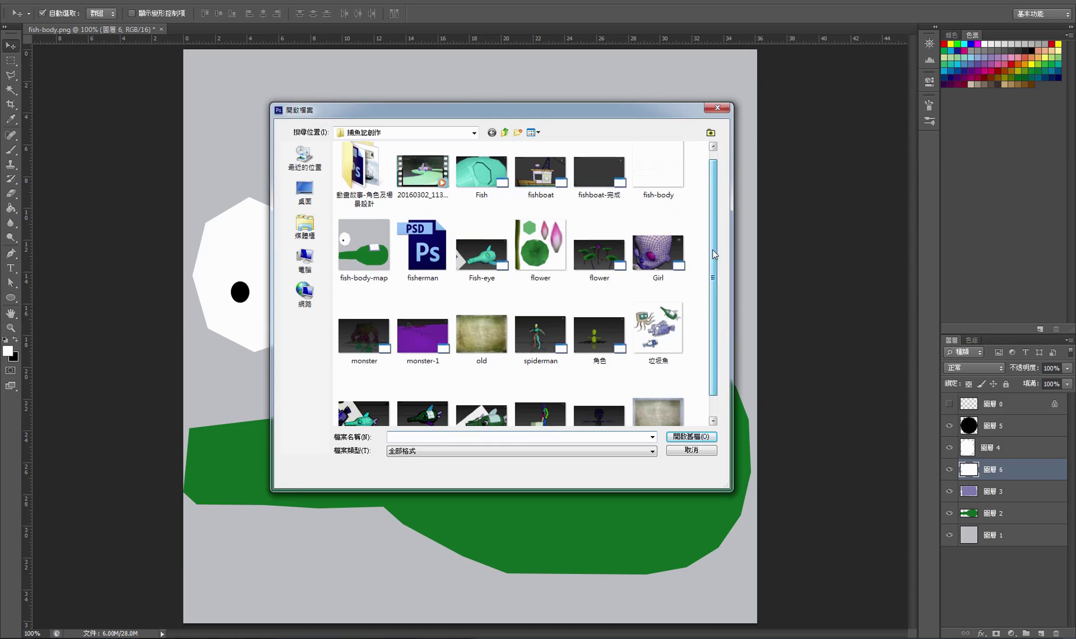
pyautogui.click(496, 322)
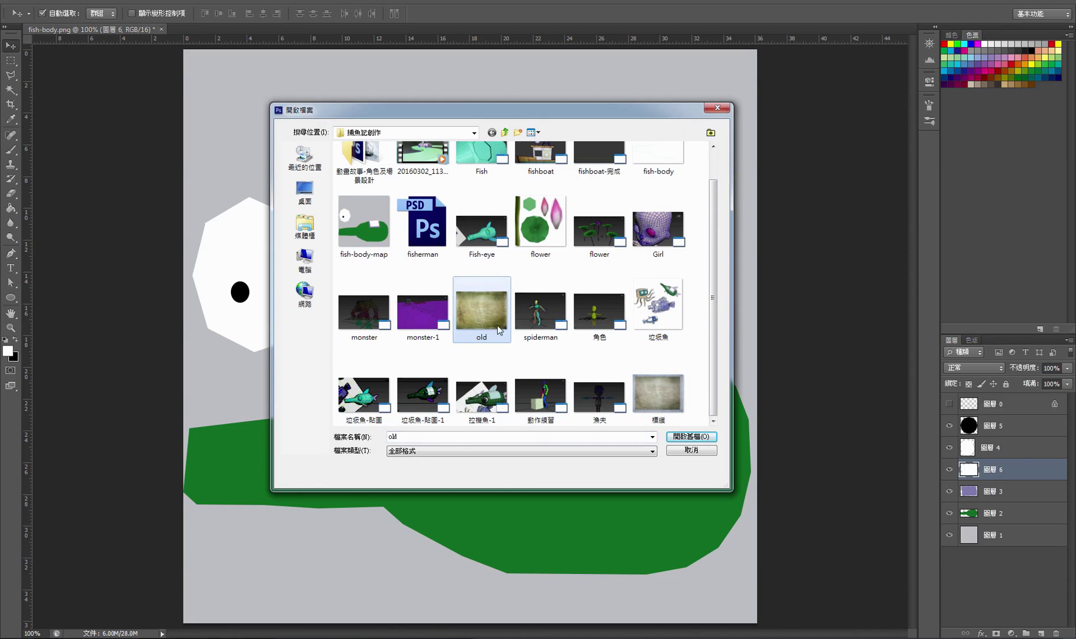
pyautogui.click(676, 436)
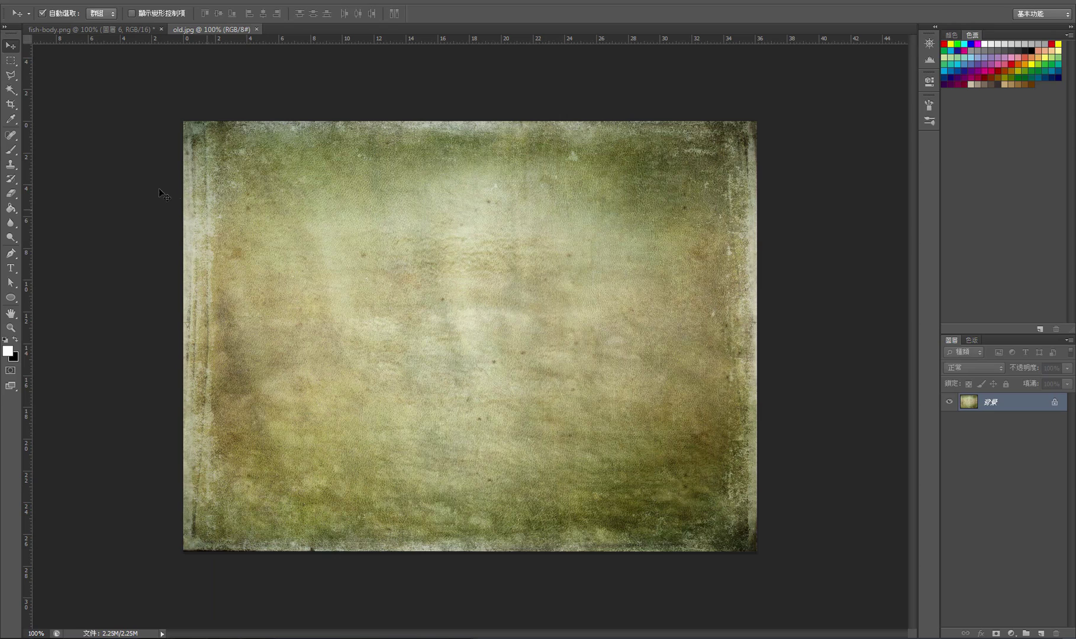
# Select a rectangle about 27 cm wide inside the dark edges of old.jpg with the Rectangular Marquee and copy it.
pyautogui.click(11, 60)
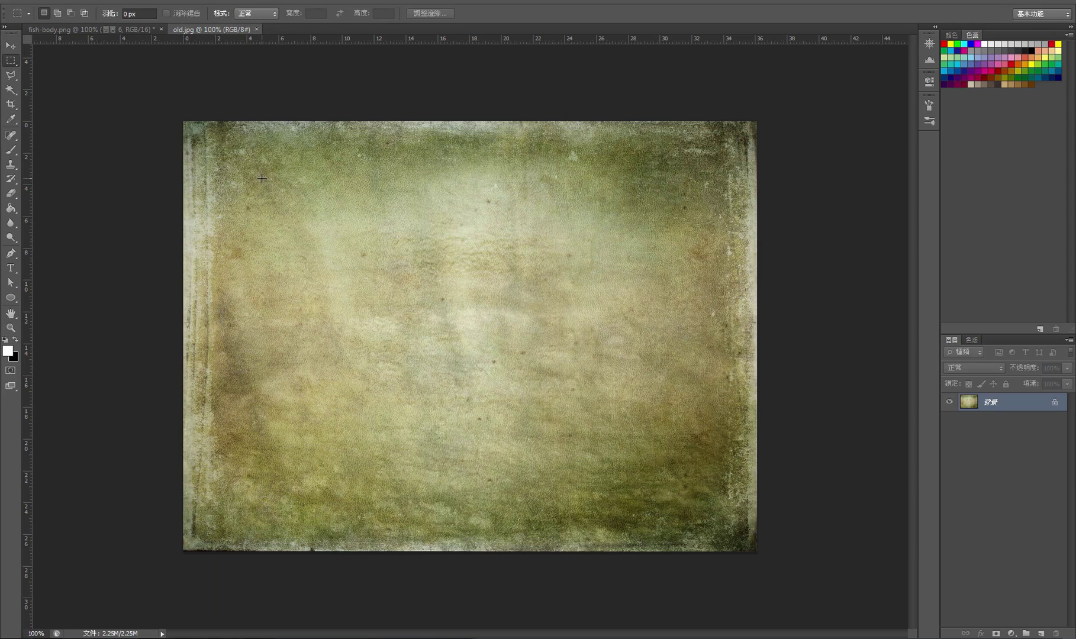
pyautogui.moveTo(262, 178); pyautogui.dragTo(693, 489)
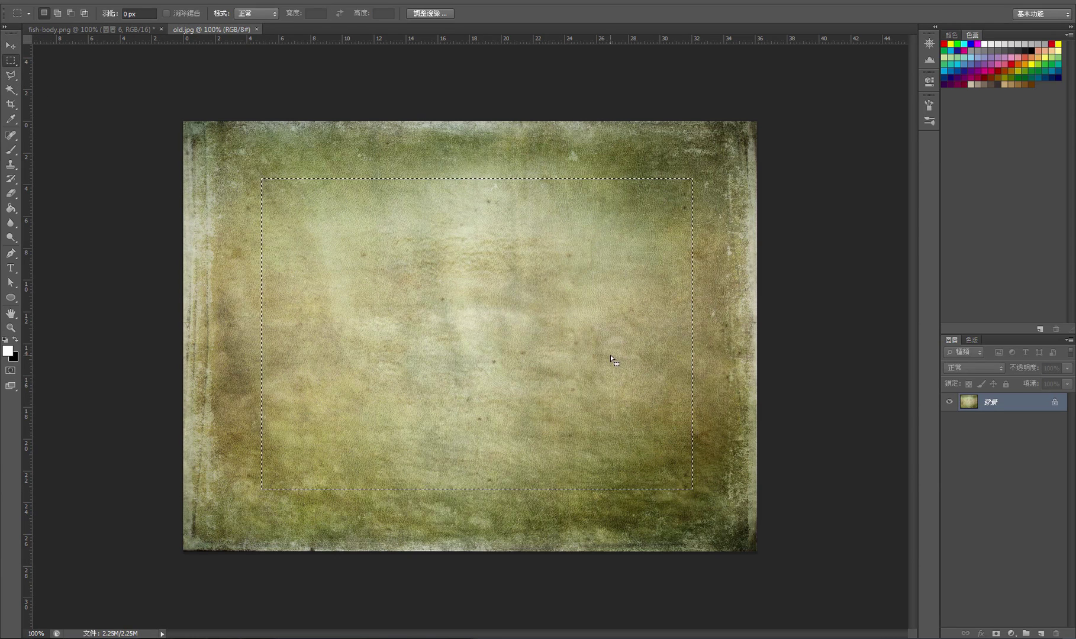
pyautogui.click(312, 146)
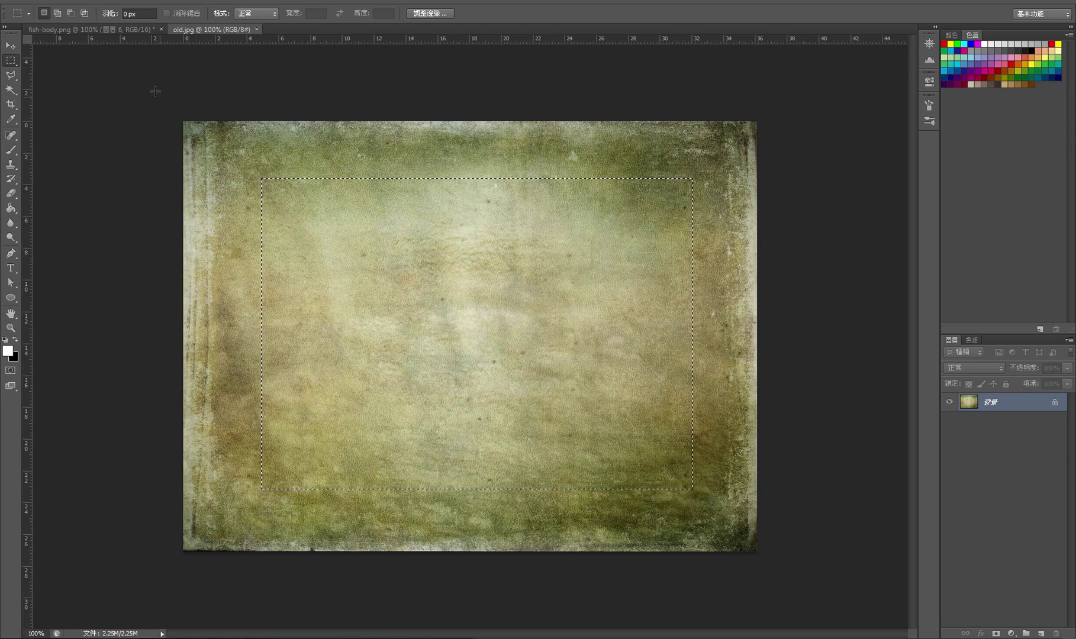
# Add a new layer above the pupil layer 圖層 5 in fish-body.png and paste the copied grunge texture into it.
pyautogui.click(121, 28)
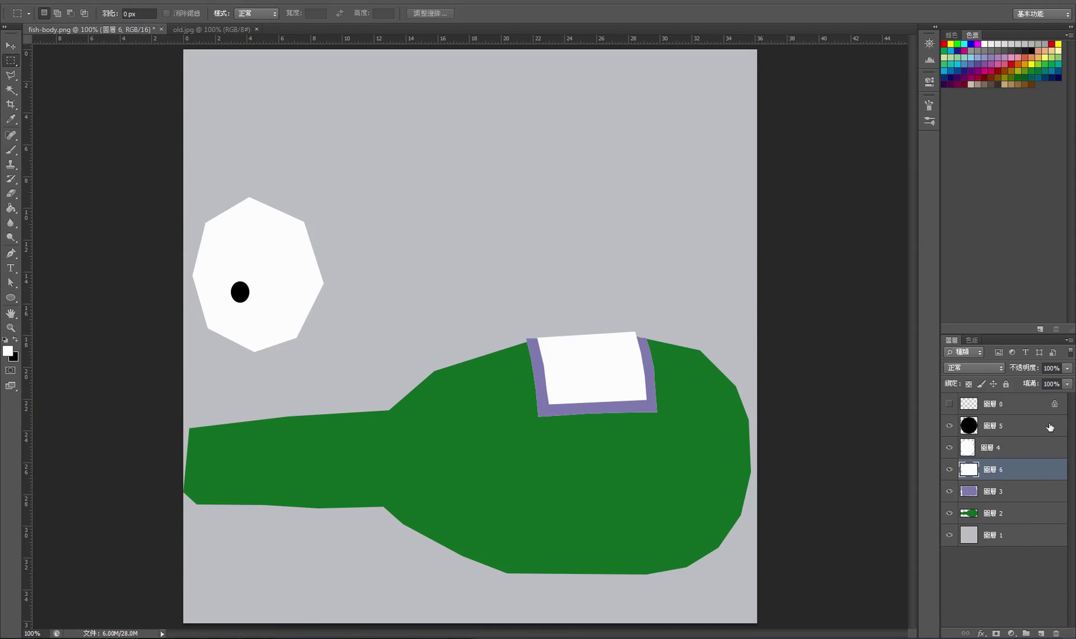
pyautogui.click(1029, 427)
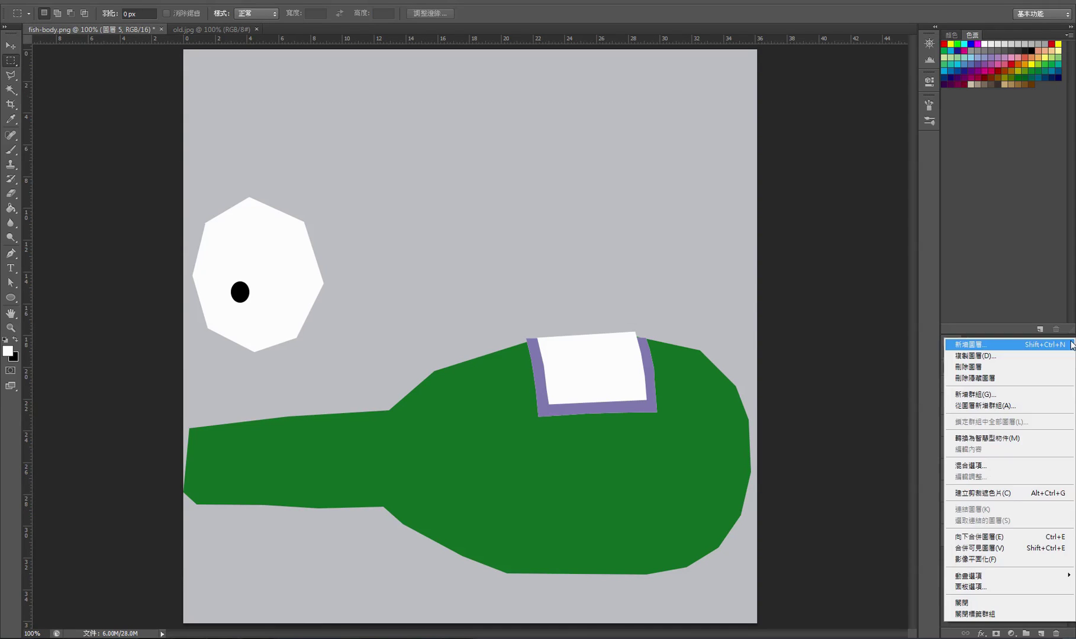
pyautogui.click(1069, 340)
pyautogui.click(971, 342)
pyautogui.click(644, 197)
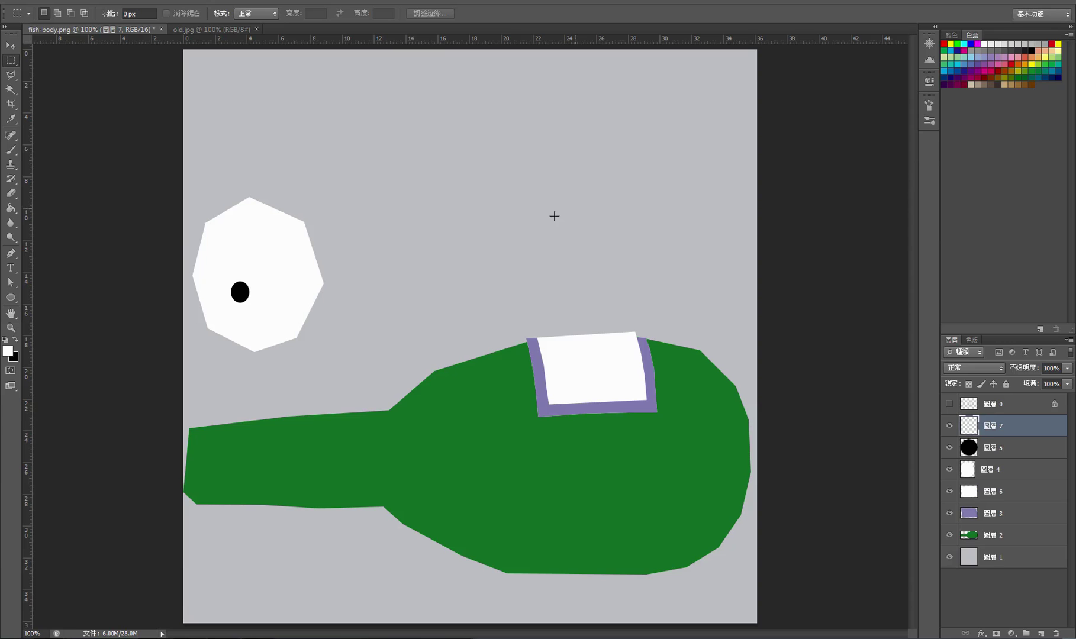
pyautogui.hotkey('ctrl', 'v')
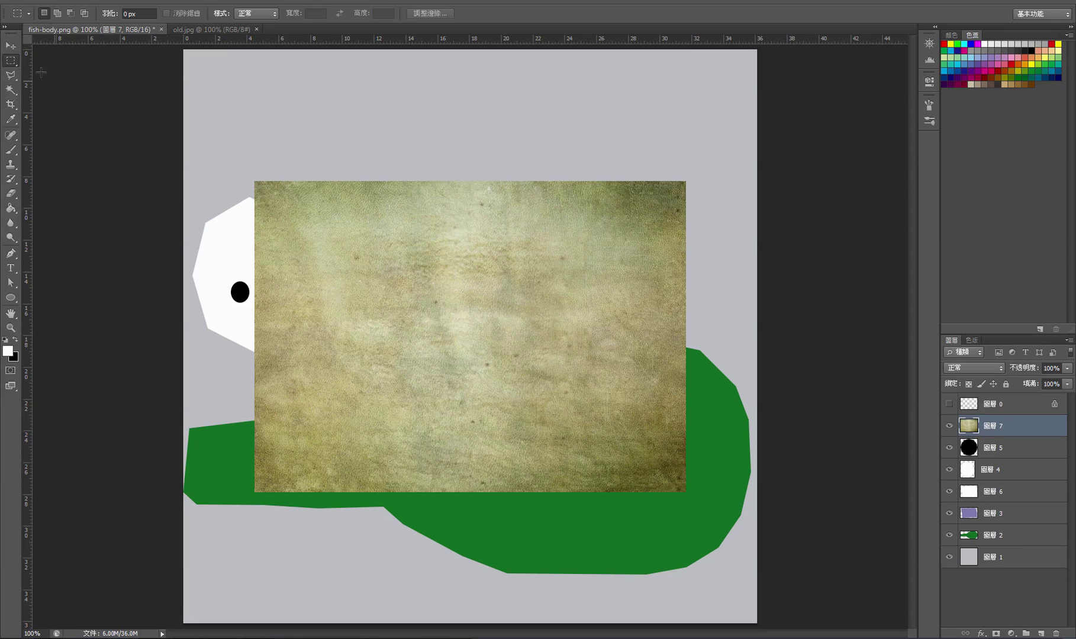
# Move the grunge layer 圖層 7 over the bottle shape and transform it to about 146% width, 95% height and -0.7° rotation.
pyautogui.click(10, 45)
pyautogui.moveTo(448, 306); pyautogui.dragTo(539, 444)
pyautogui.hotkey('ctrl', 't')
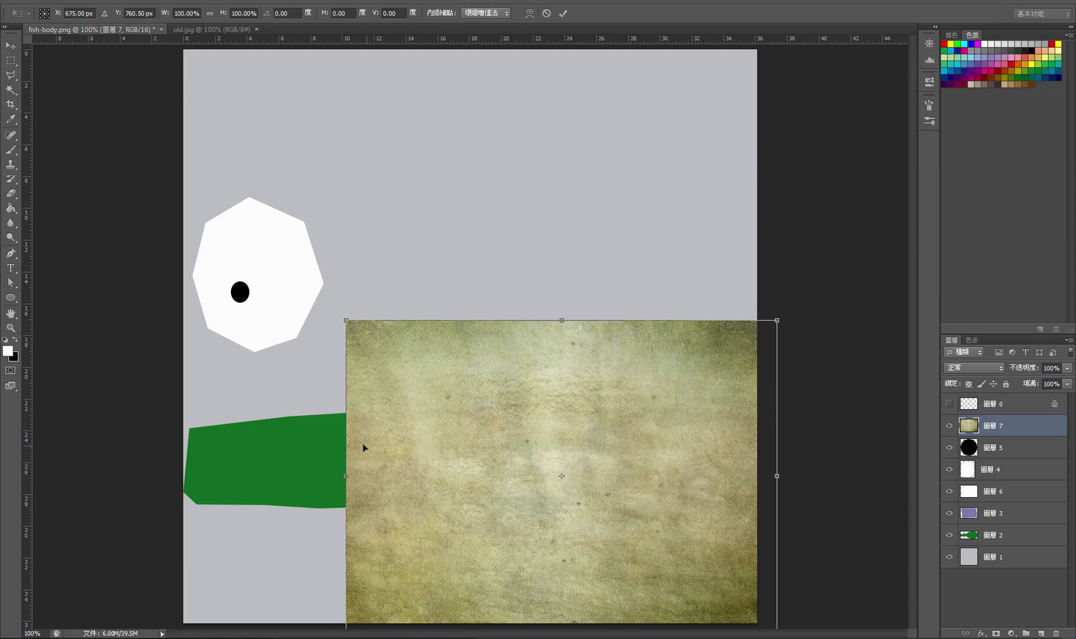
pyautogui.moveTo(345, 477); pyautogui.dragTo(165, 477)
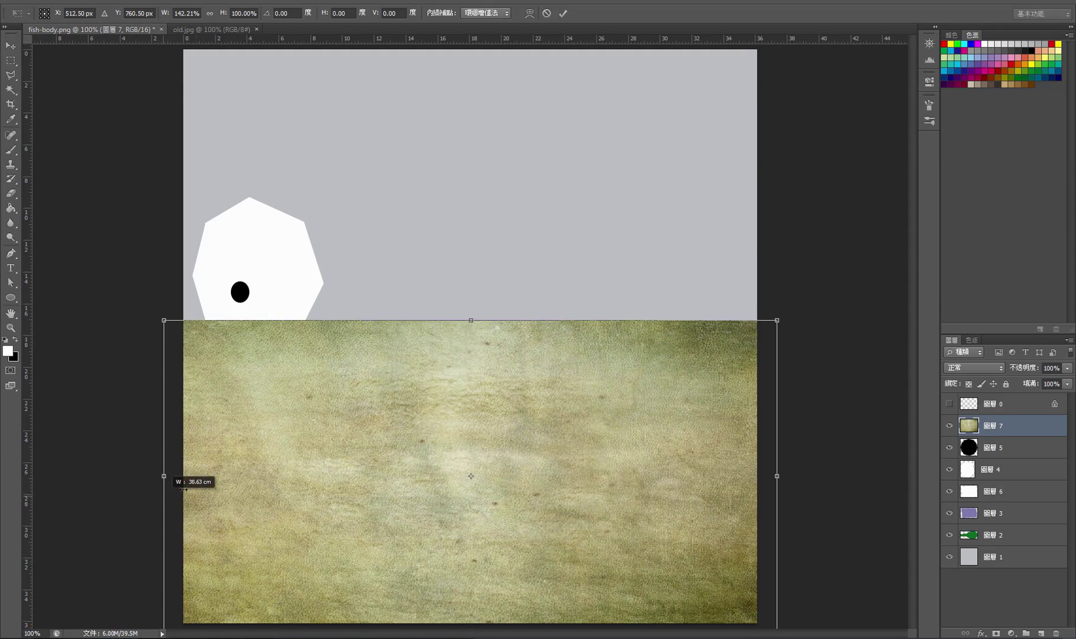
pyautogui.moveTo(472, 321); pyautogui.dragTo(472, 361)
pyautogui.moveTo(797, 354); pyautogui.dragTo(762, 282)
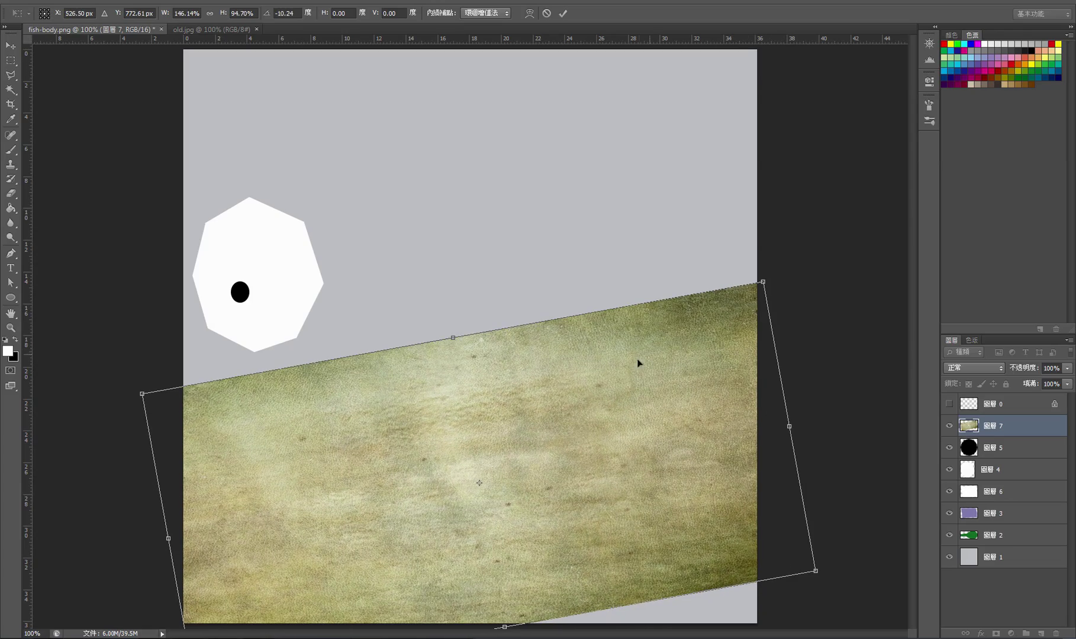
pyautogui.moveTo(833, 573); pyautogui.dragTo(833, 601)
pyautogui.moveTo(595, 523)
pyautogui.mouseDown()
pyautogui.moveTo(613, 498)
pyautogui.moveTo(610, 513)
pyautogui.mouseUp()
pyautogui.moveTo(814, 317); pyautogui.dragTo(825, 312)
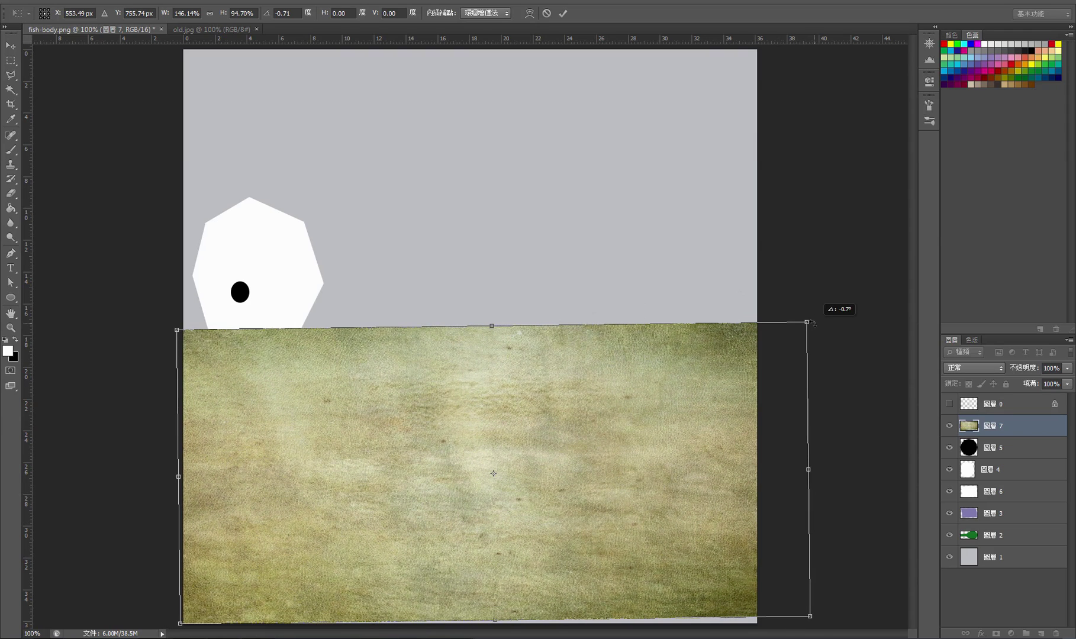
pyautogui.press('Return')
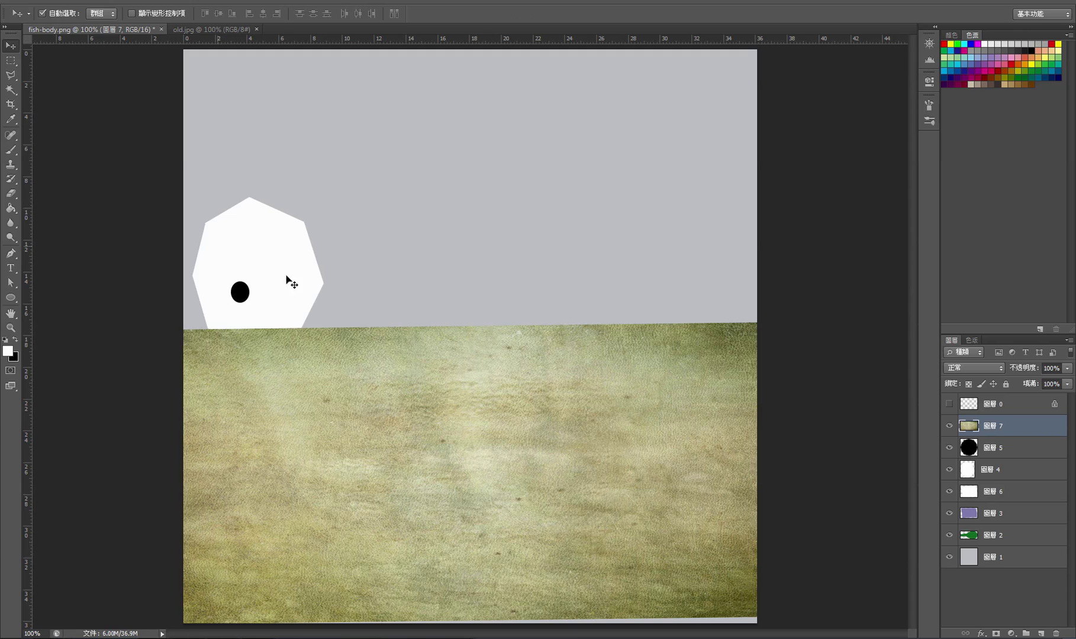
# Delete the rectangular part of the grunge layer that overlaps the white eye shape and clear the selection.
pyautogui.click(11, 60)
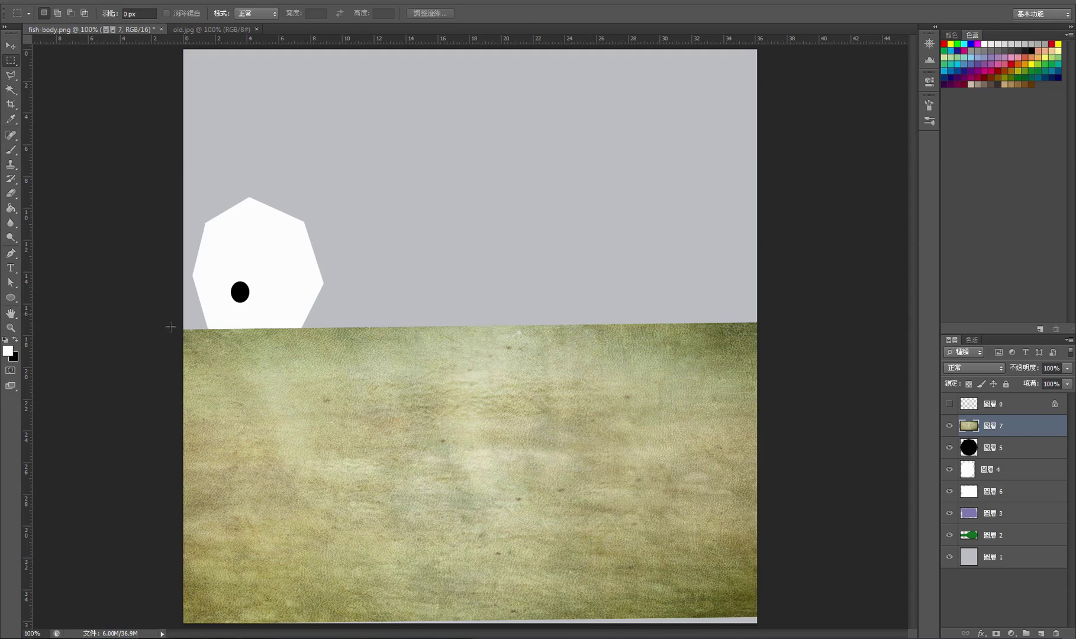
pyautogui.moveTo(137, 288); pyautogui.dragTo(336, 374)
pyautogui.press('Delete')
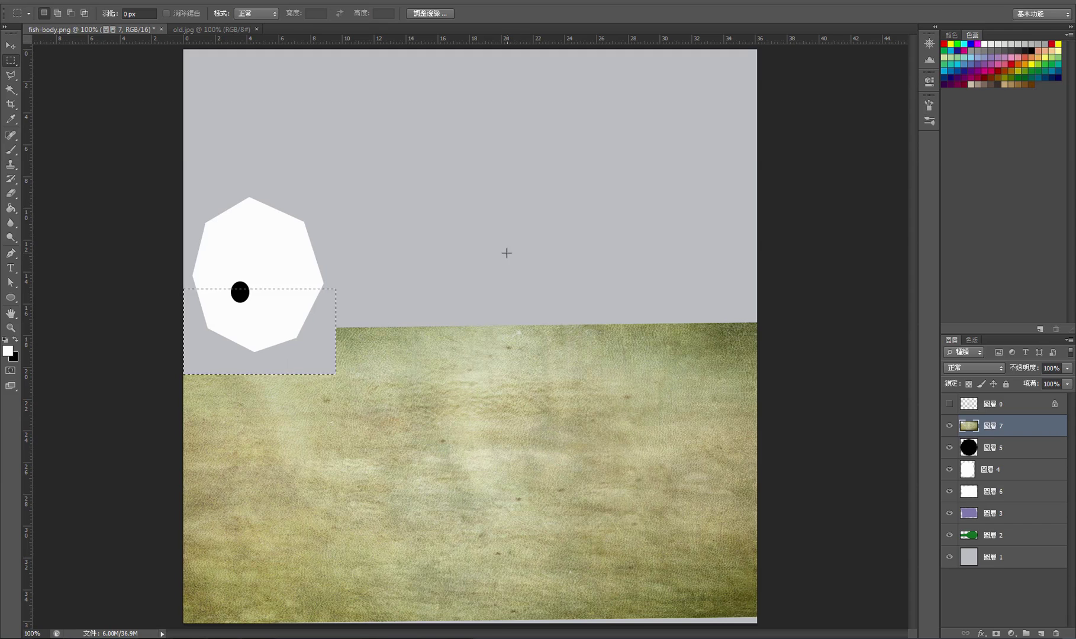
pyautogui.hotkey('ctrl', 'd')
# Set the blend mode of the grunge layer 圖層 7 to Overlay (覆蓋).
pyautogui.click(12, 47)
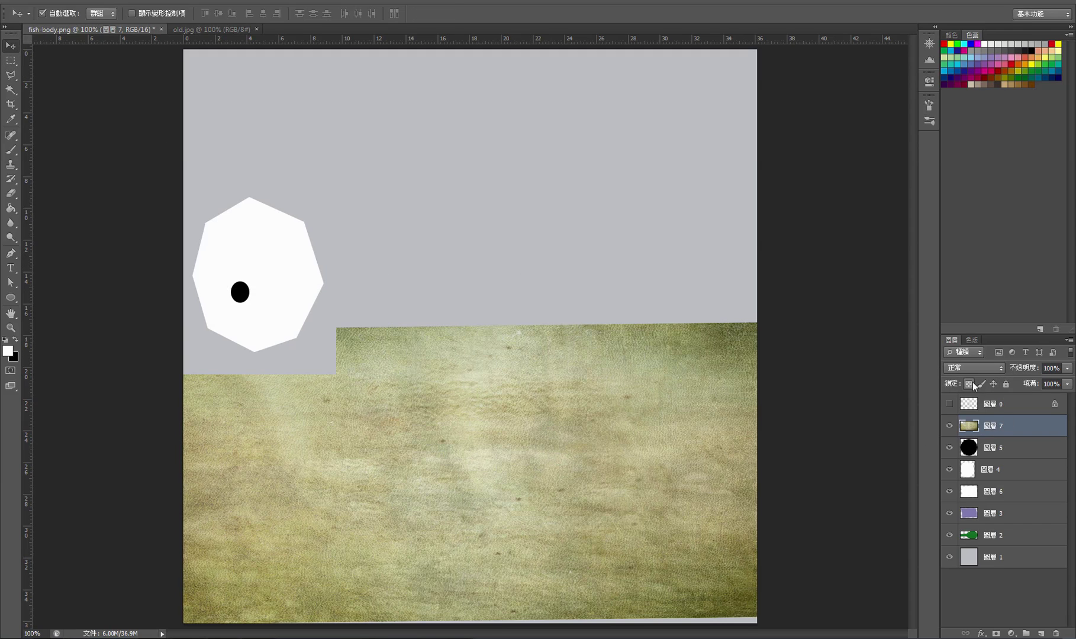
pyautogui.click(982, 368)
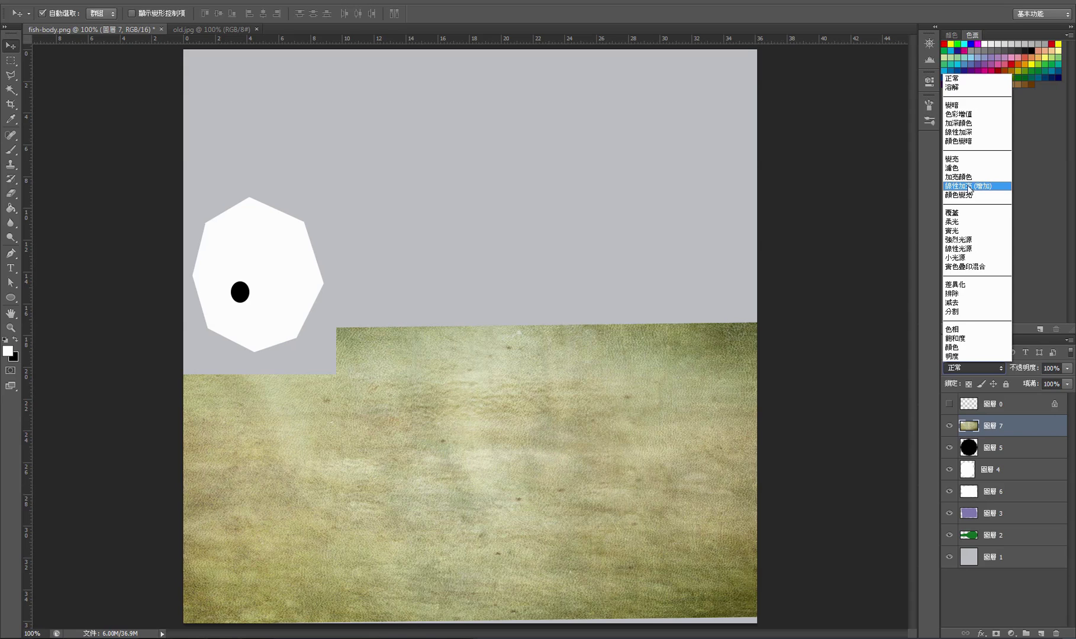
pyautogui.click(972, 213)
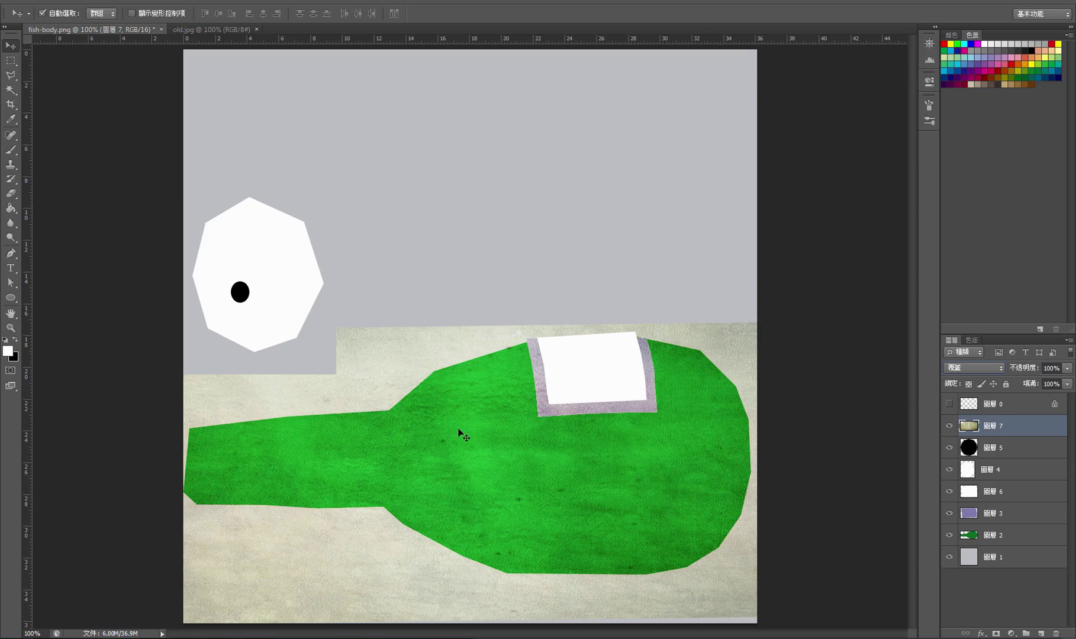
# Export the artwork for web as a JPEG, overwriting fish-body-map.jpg in the project folder.
pyautogui.click(66, 2)
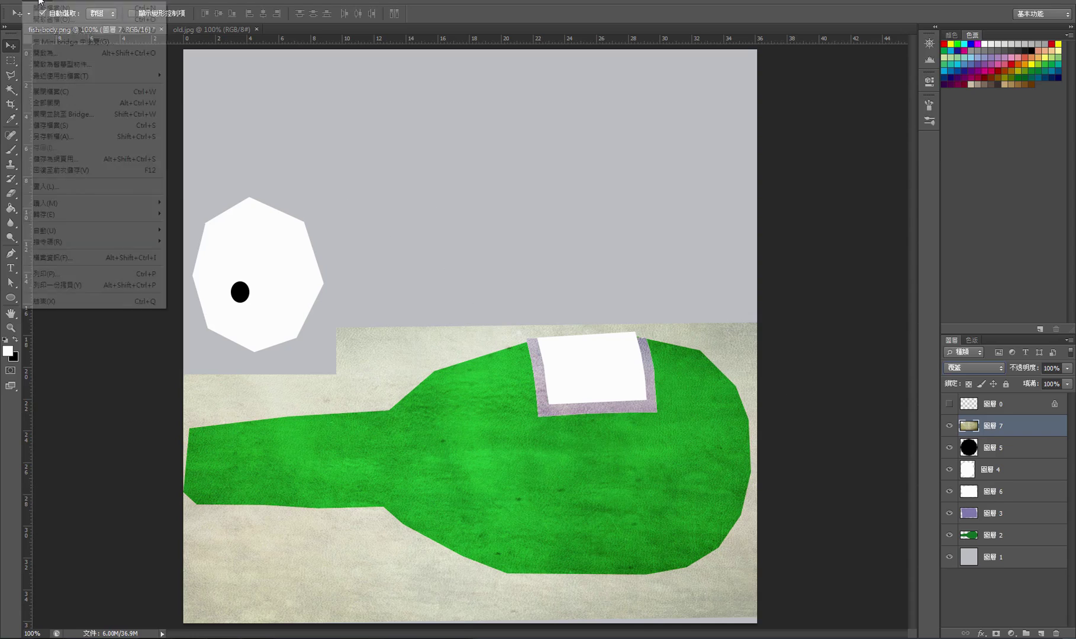
pyautogui.click(77, 160)
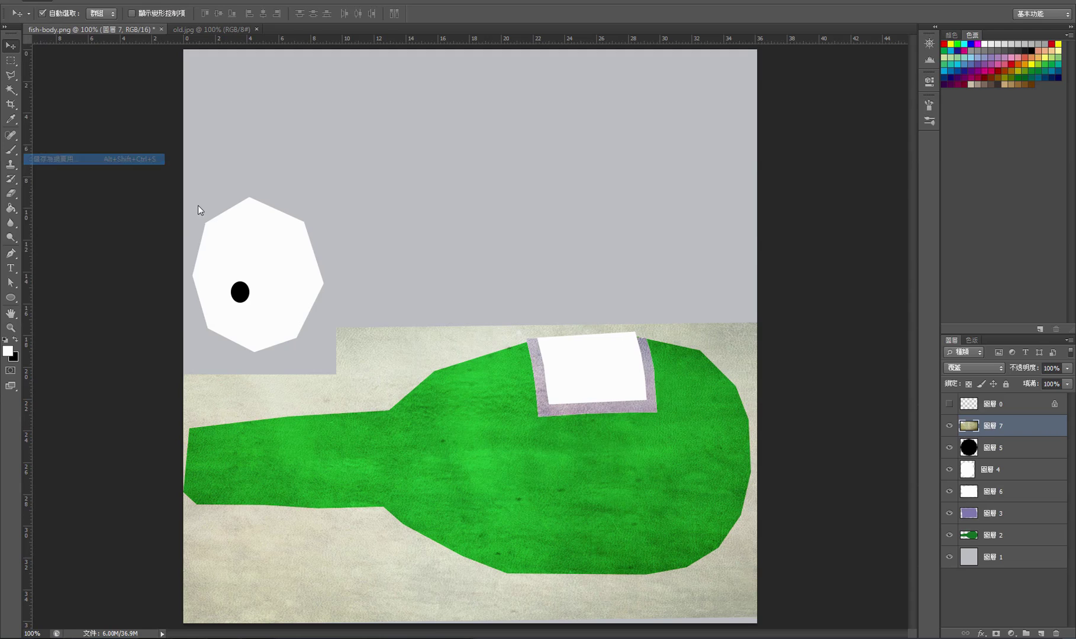
pyautogui.click(627, 468)
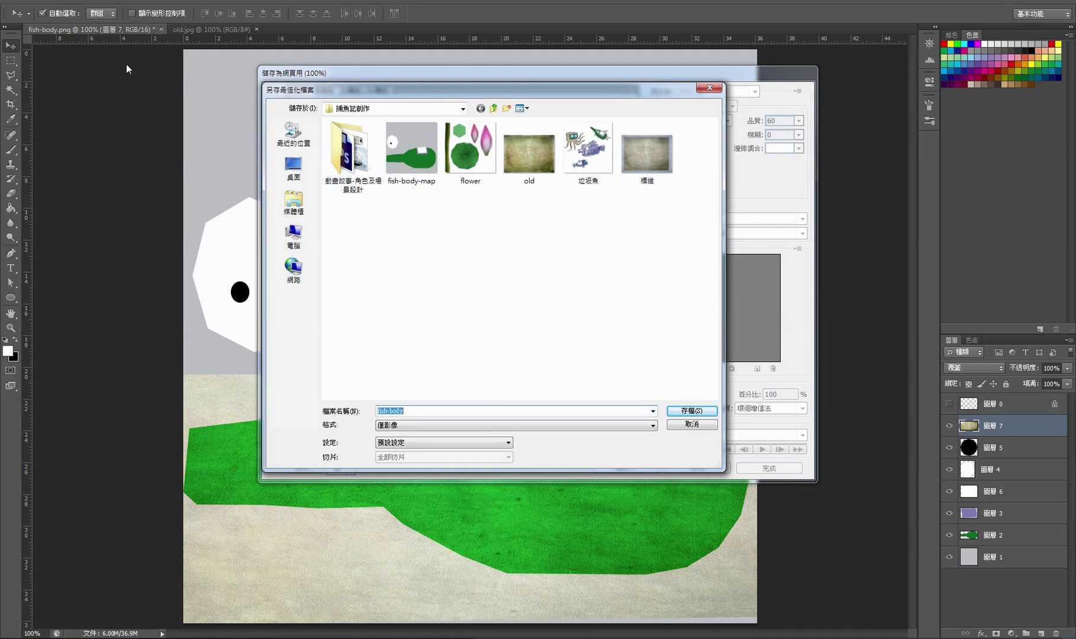
pyautogui.click(423, 169)
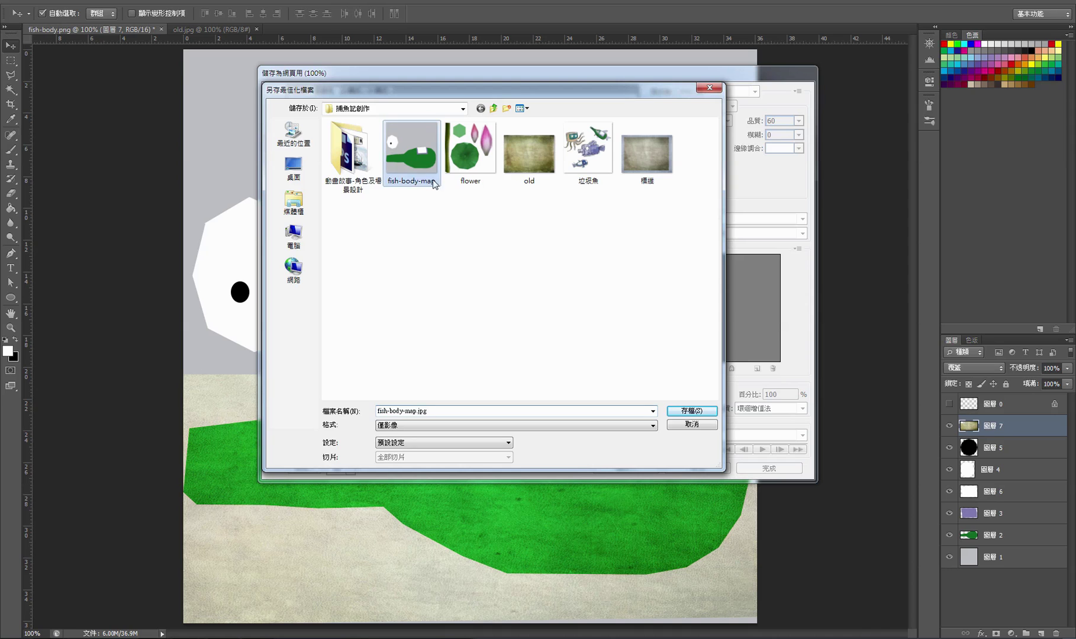
pyautogui.click(691, 410)
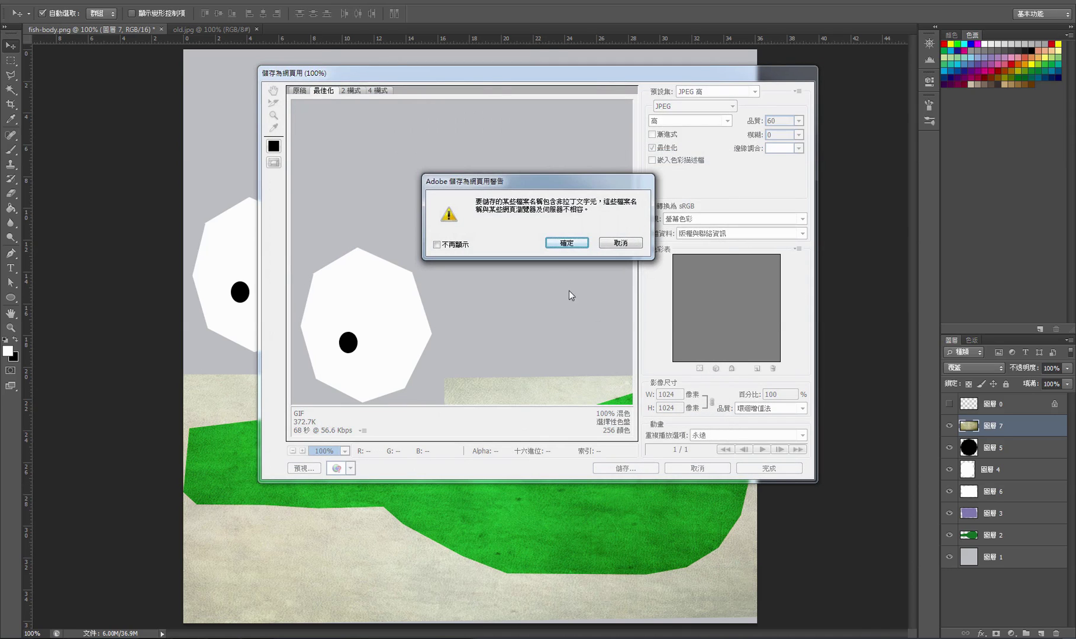
pyautogui.click(565, 243)
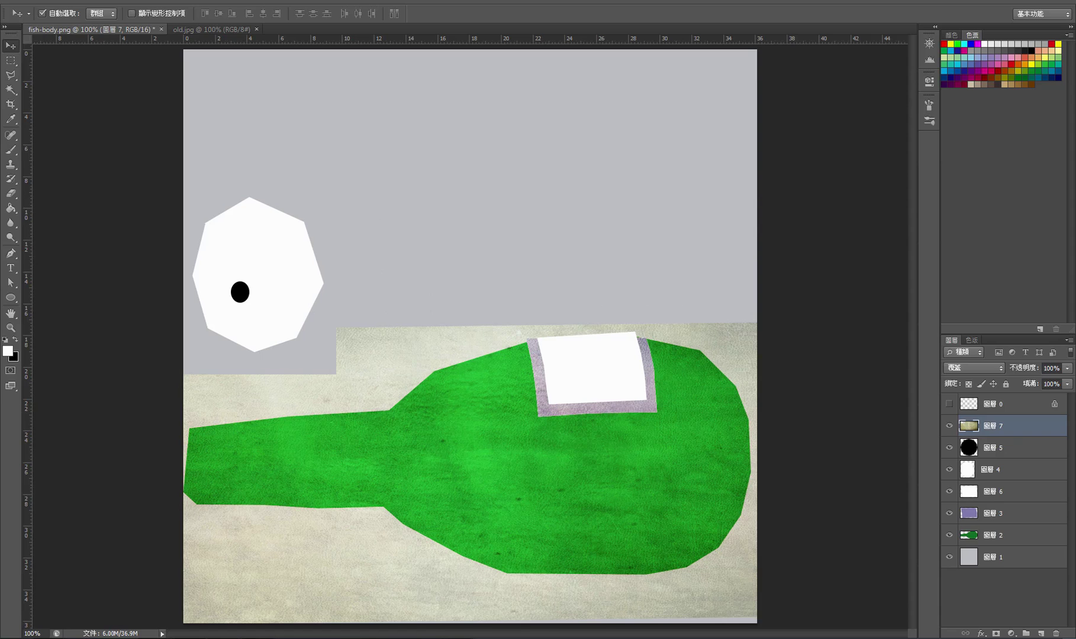
# Switch to 3ds Max and examine the grunge texture on the fish's body from several angles.
pyautogui.hotkey('alt', 'Tab')
pyautogui.moveTo(533, 232); pyautogui.dragTo(524, 241, button='middle')
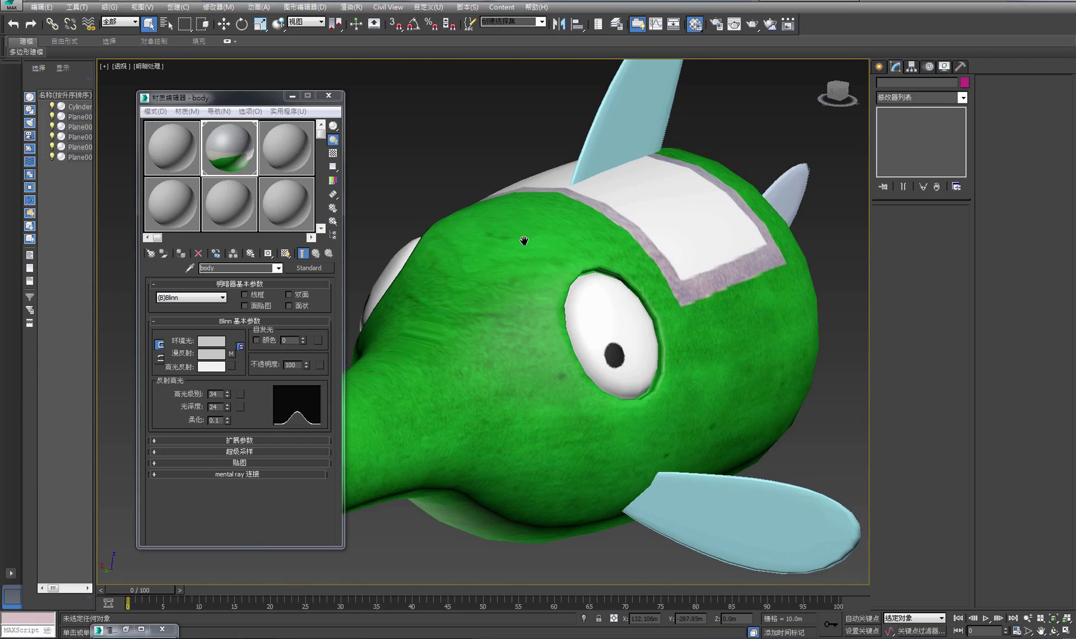
pyautogui.scroll(-4, 524, 241)
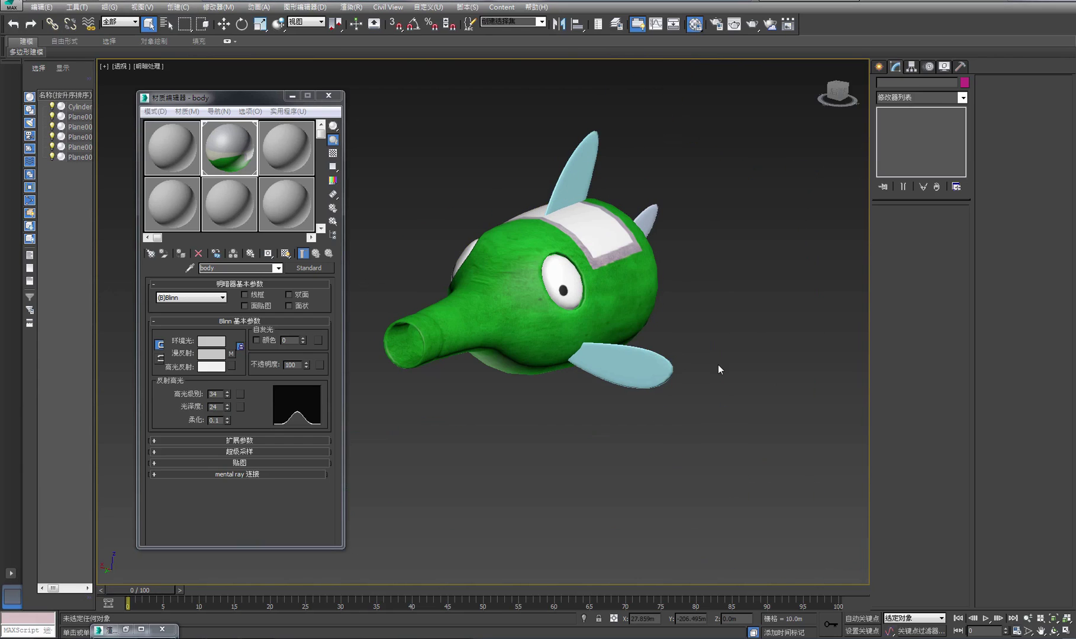
pyautogui.click(1055, 632)
pyautogui.moveTo(599, 332)
pyautogui.mouseDown()
pyautogui.moveTo(459, 279)
pyautogui.moveTo(554, 329)
pyautogui.moveTo(593, 324)
pyautogui.moveTo(563, 337)
pyautogui.moveTo(560, 259)
pyautogui.moveTo(613, 276)
pyautogui.moveTo(521, 337)
pyautogui.moveTo(537, 350)
pyautogui.moveTo(559, 333)
pyautogui.mouseUp()
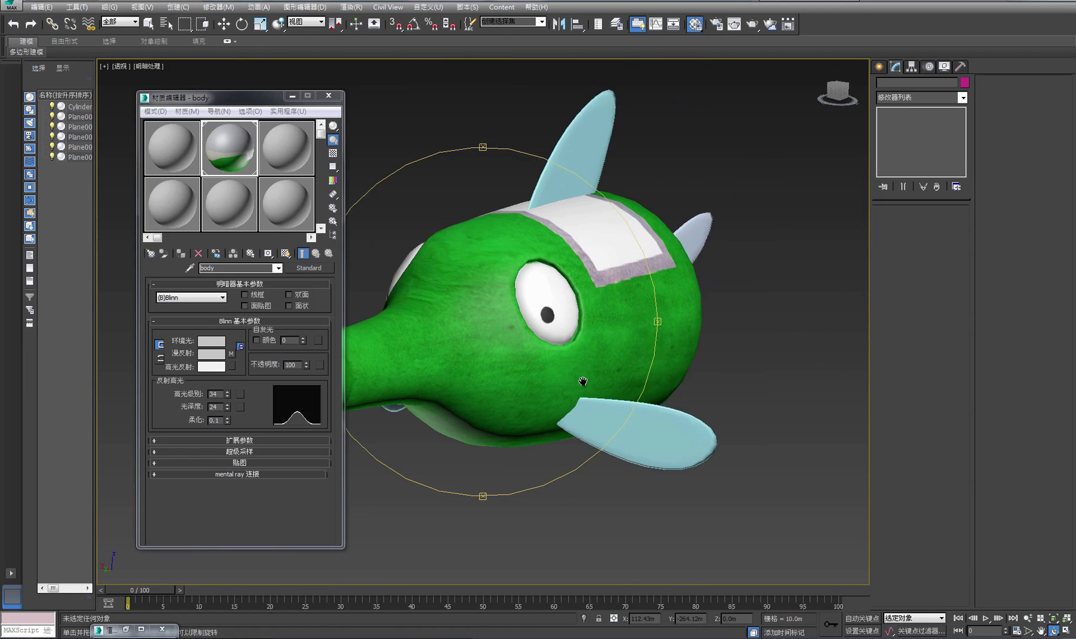